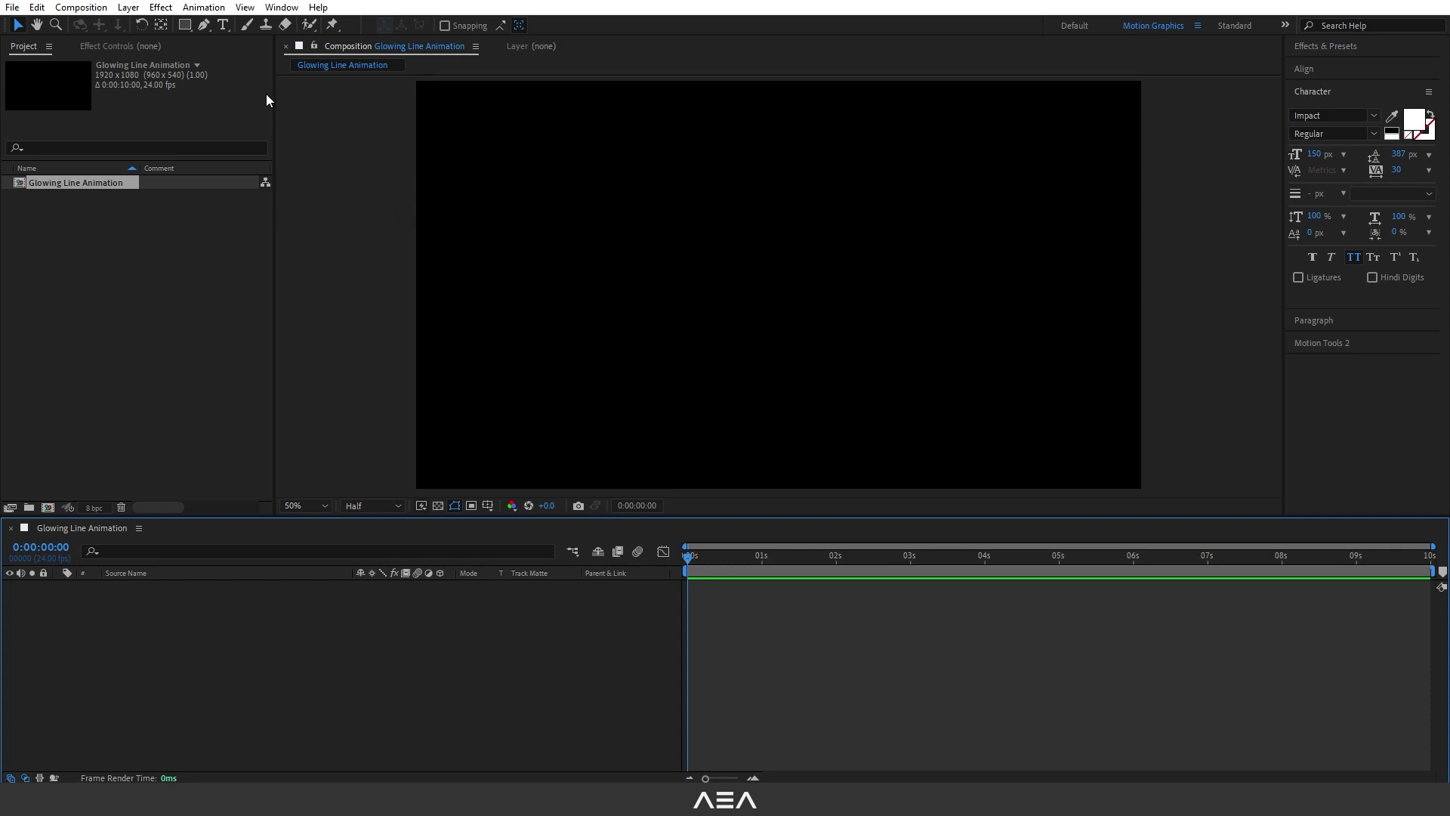
Draw an open wavy line with smooth curves across the composition using the Pen tool.
{"action": "left_click", "coordinate": [204, 25]}
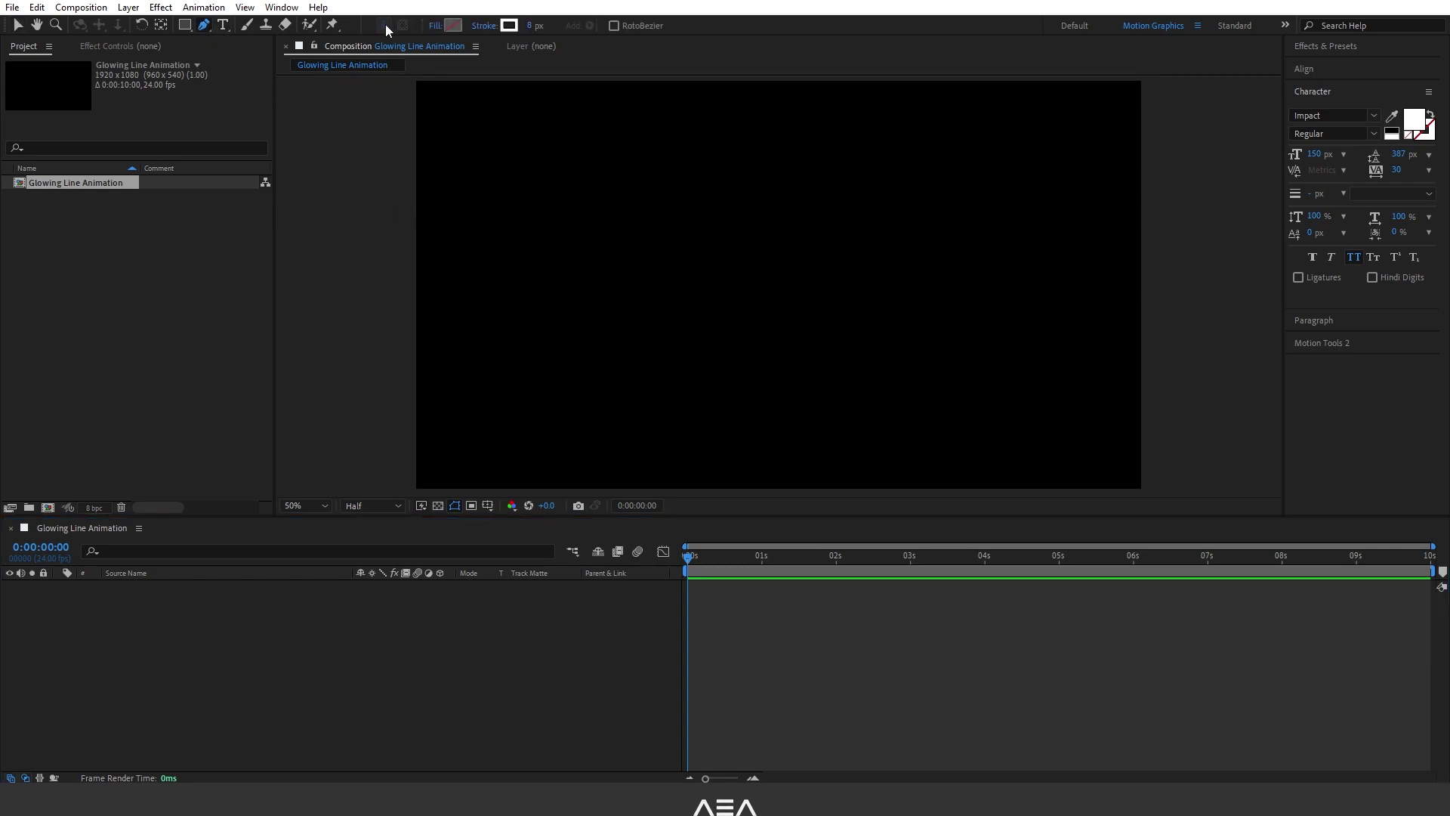
{"action": "left_click", "coordinate": [484, 29]}
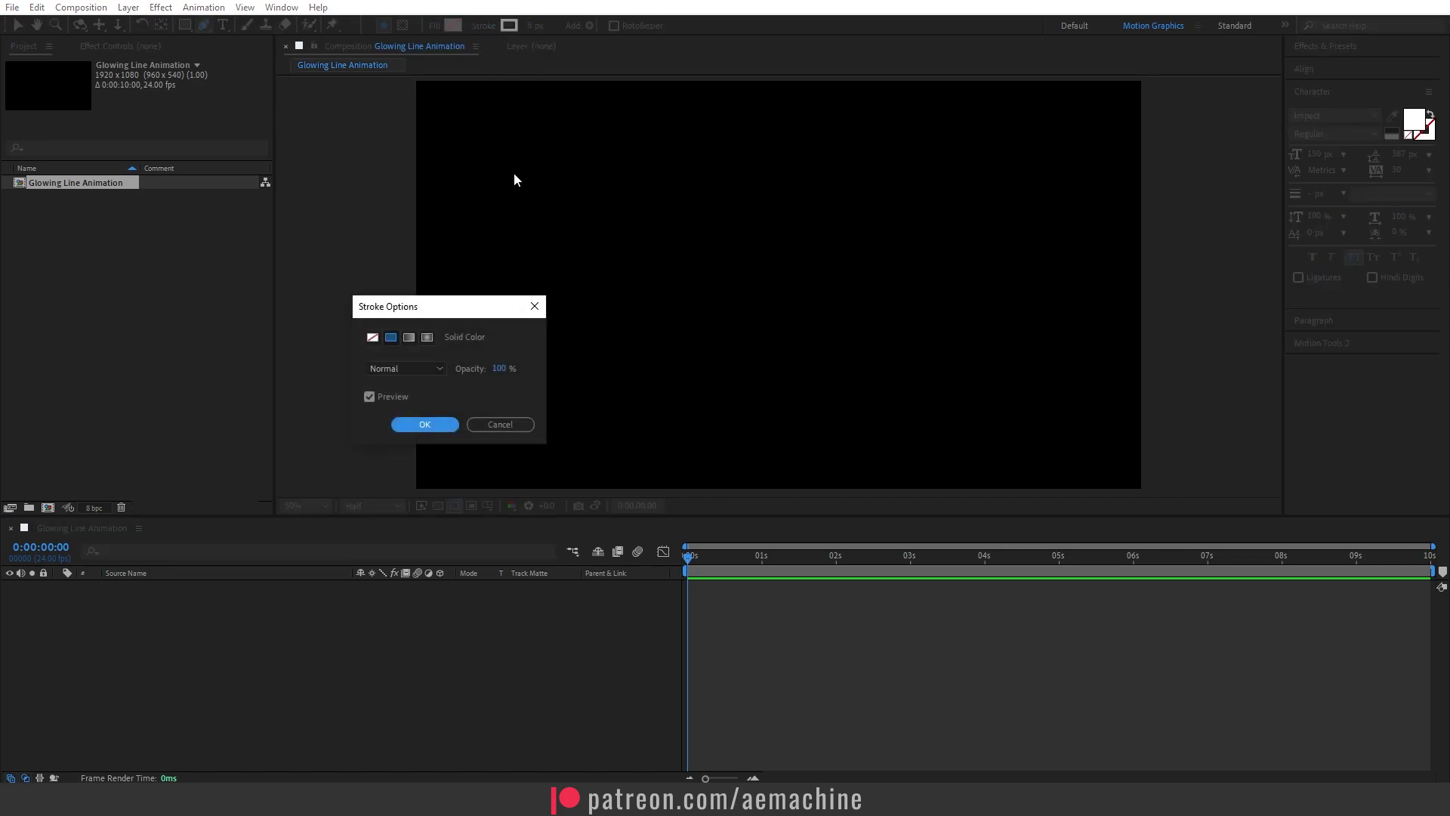
{"action": "left_click", "coordinate": [534, 305]}
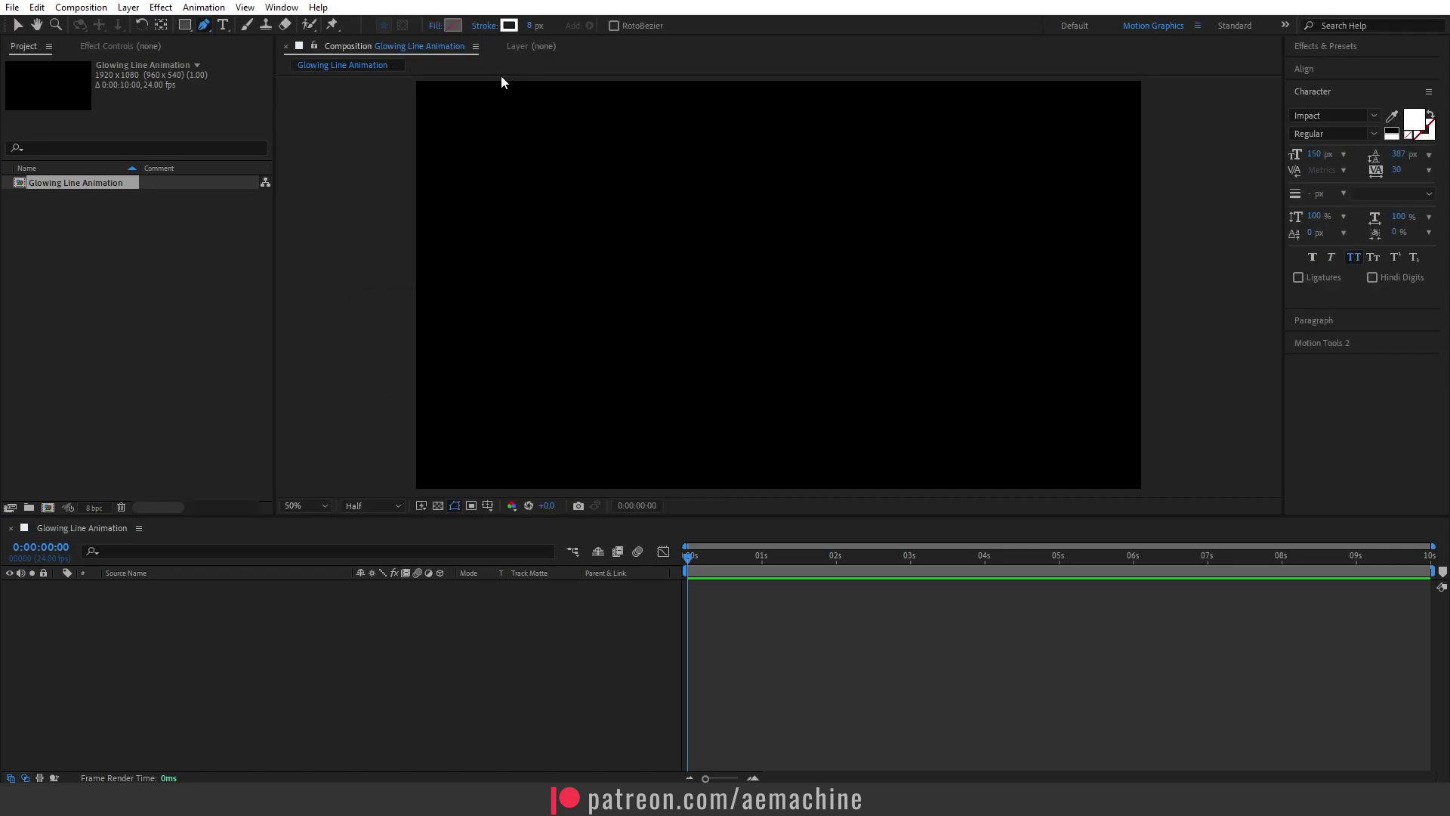
{"action": "left_click", "coordinate": [505, 296]}
{"action": "left_click_drag", "start_coordinate": [593, 229], "coordinate": [634, 230]}
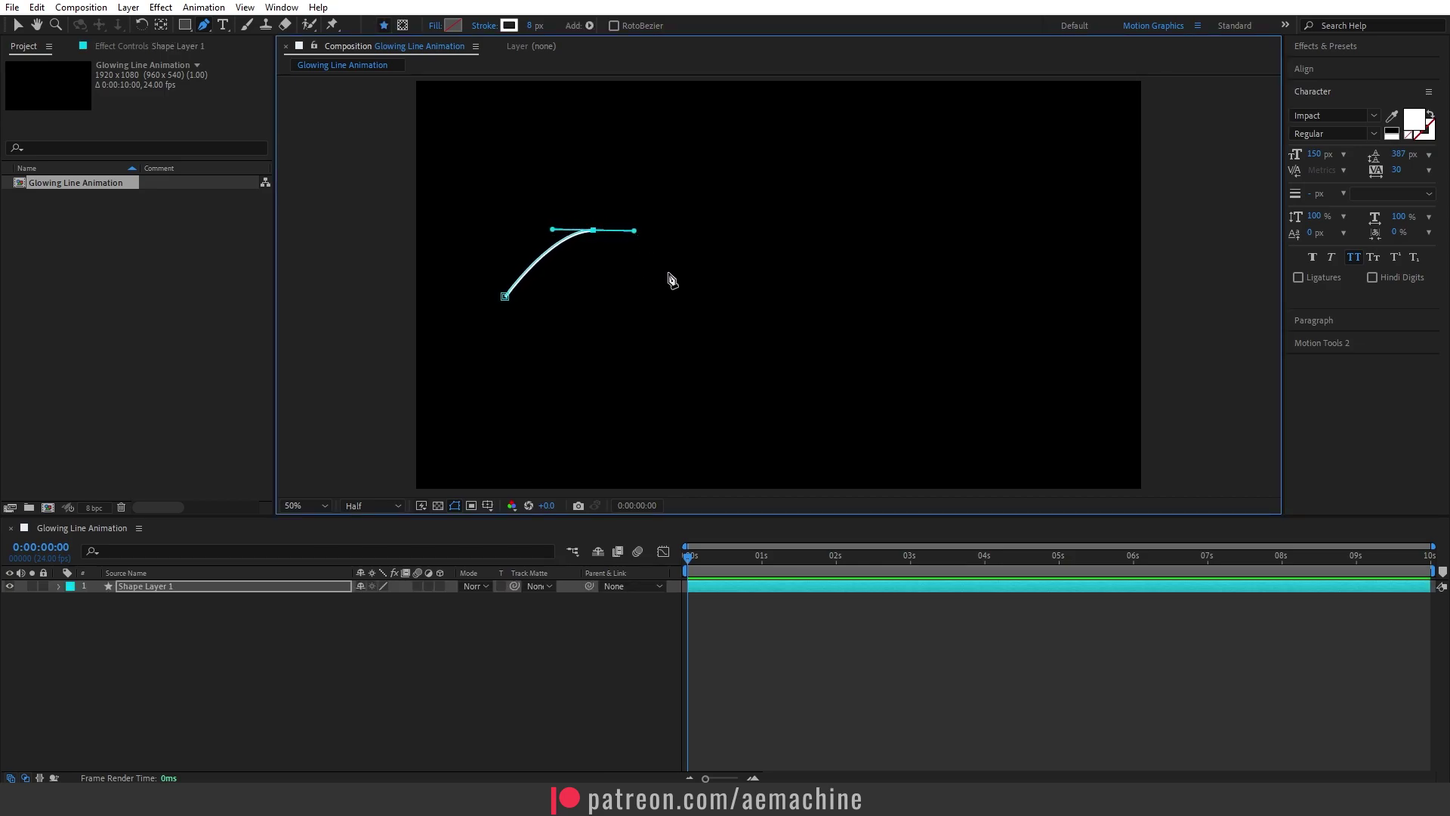
{"action": "left_click_drag", "start_coordinate": [702, 322], "coordinate": [740, 331]}
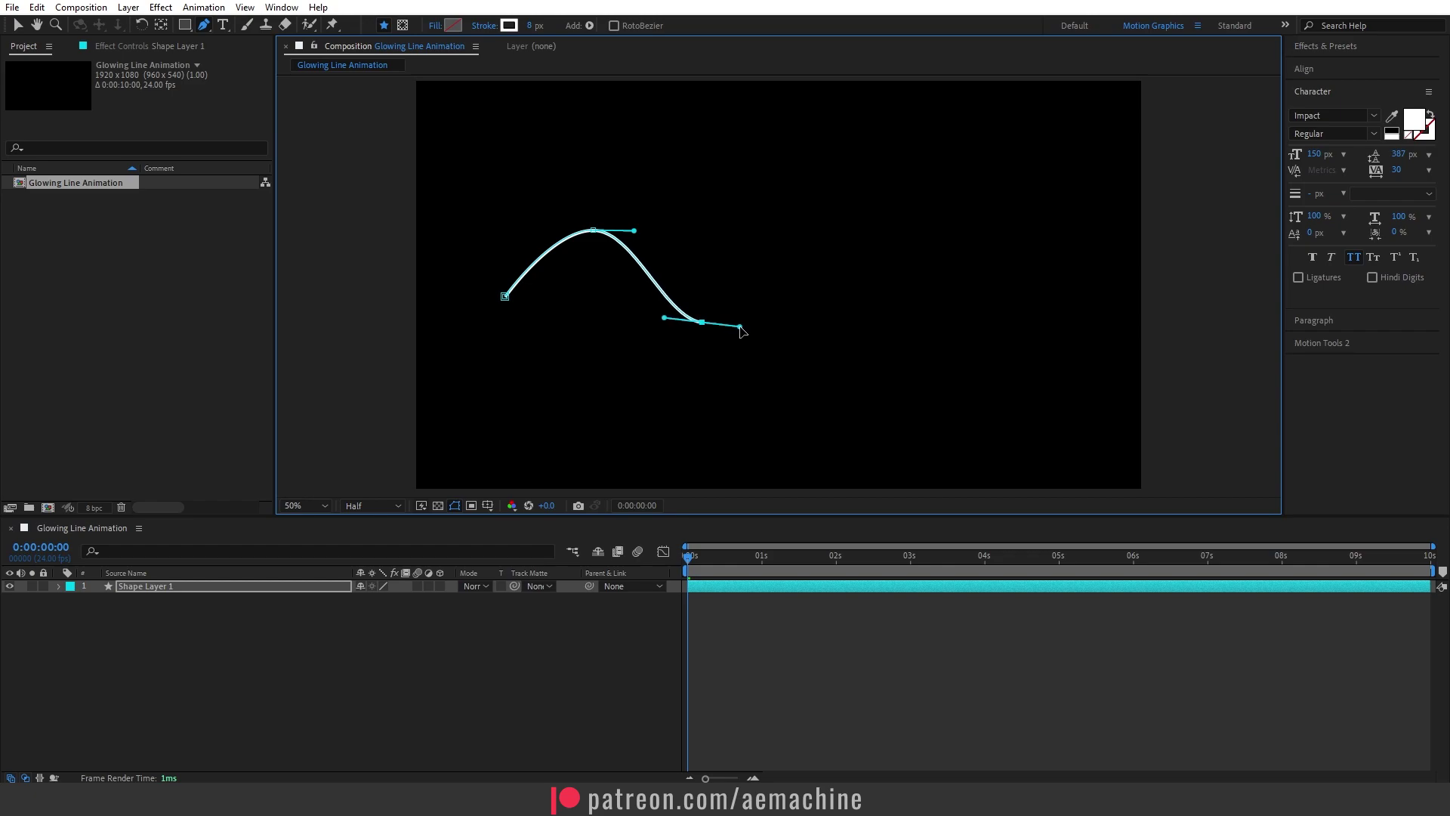
{"action": "left_click_drag", "start_coordinate": [797, 262], "coordinate": [821, 244]}
{"action": "left_click_drag", "start_coordinate": [908, 279], "coordinate": [1073, 283]}
{"action": "left_click", "coordinate": [1102, 294]}
Reposition the path points from the first crest to the line's right end and adjust their handles to even out the waves.
{"action": "left_click", "coordinate": [589, 230], "text": "ctrl"}
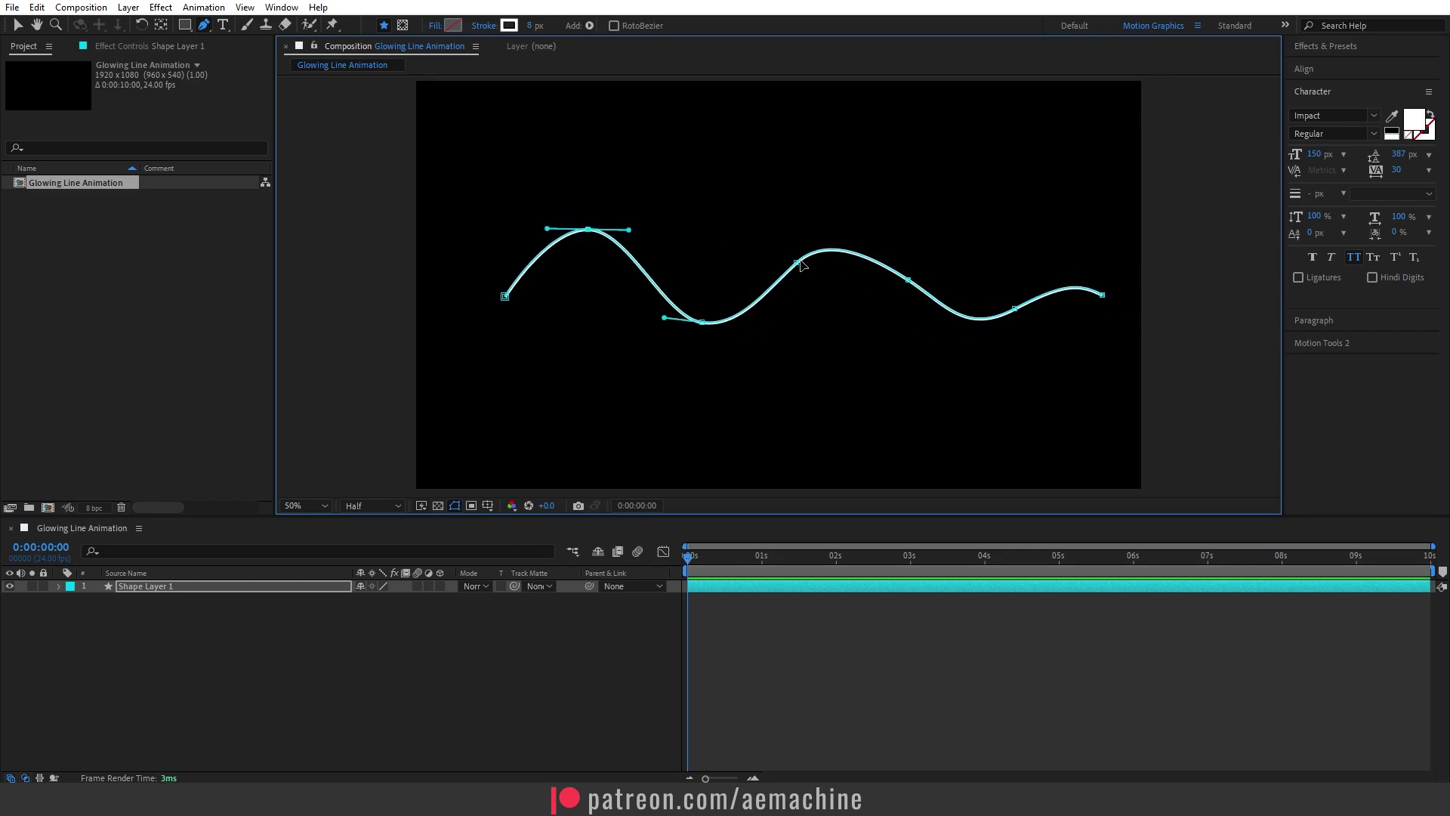
{"action": "left_click_drag", "start_coordinate": [797, 262], "coordinate": [786, 262]}
{"action": "left_click_drag", "start_coordinate": [909, 279], "coordinate": [887, 270]}
{"action": "left_click_drag", "start_coordinate": [1014, 308], "coordinate": [990, 323]}
{"action": "left_click", "coordinate": [1103, 295], "text": "ctrl"}
{"action": "left_click_drag", "start_coordinate": [1103, 294], "coordinate": [1076, 259]}
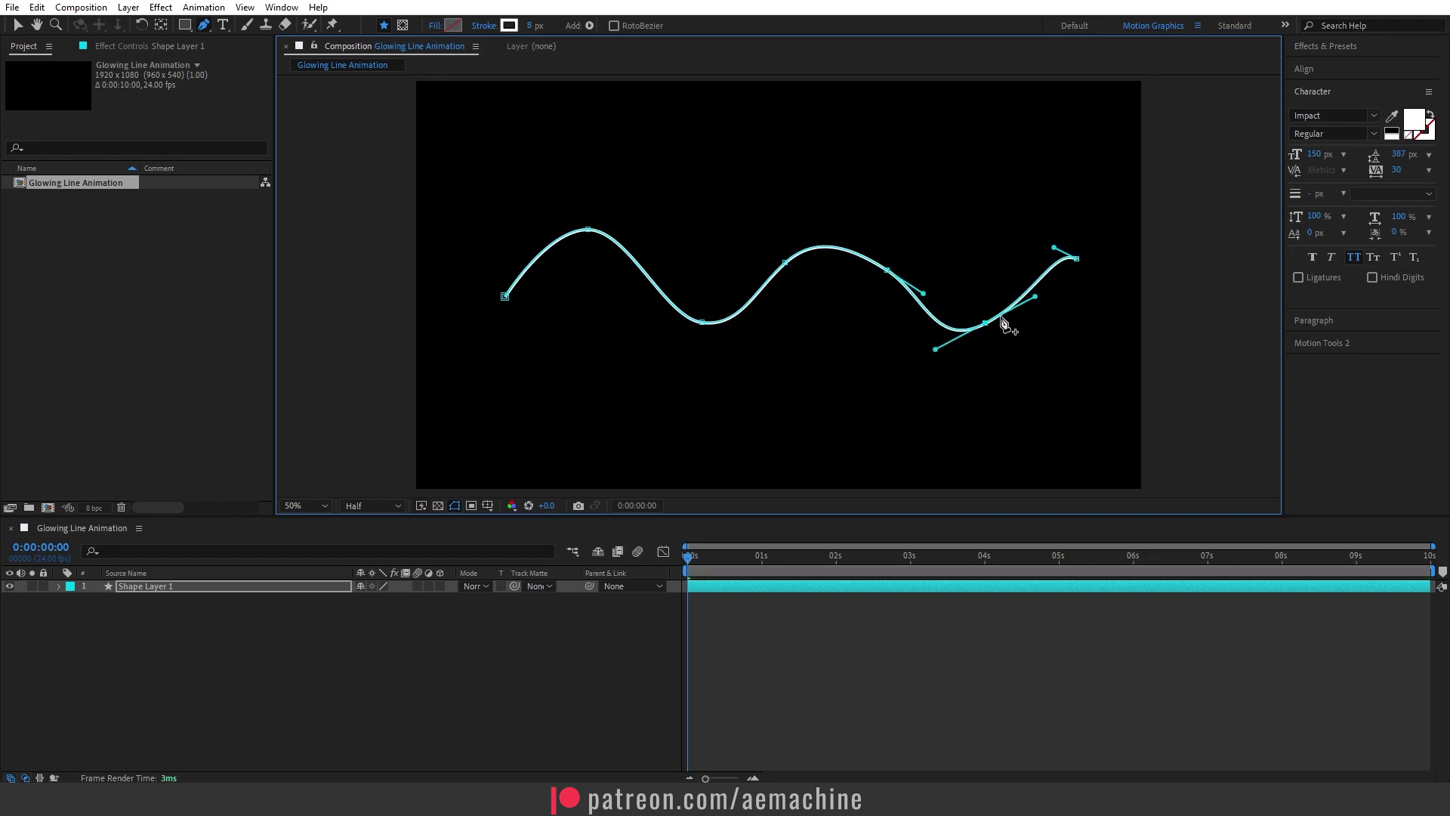
{"action": "left_click_drag", "start_coordinate": [940, 350], "coordinate": [932, 347]}
{"action": "left_click", "coordinate": [852, 247]}
{"action": "left_click_drag", "start_coordinate": [852, 246], "coordinate": [831, 240]}
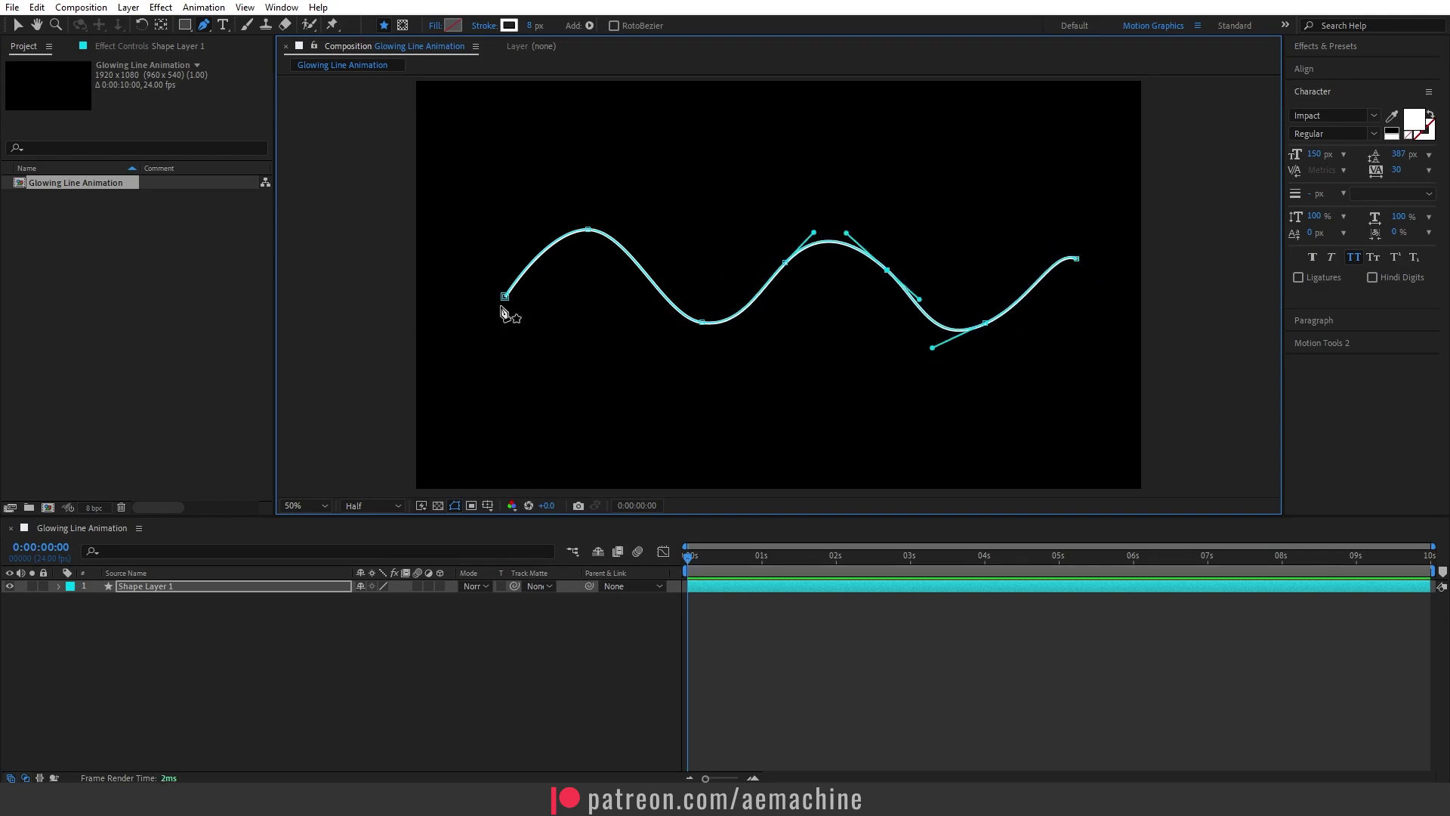
Lower the line's starting point and first trough, refine the second crest's curve, and deselect the path.
{"action": "left_click_drag", "start_coordinate": [504, 296], "coordinate": [489, 339]}
{"action": "left_click_drag", "start_coordinate": [622, 229], "coordinate": [647, 223]}
{"action": "left_click", "coordinate": [488, 340]}
{"action": "left_click_drag", "start_coordinate": [702, 322], "coordinate": [695, 336]}
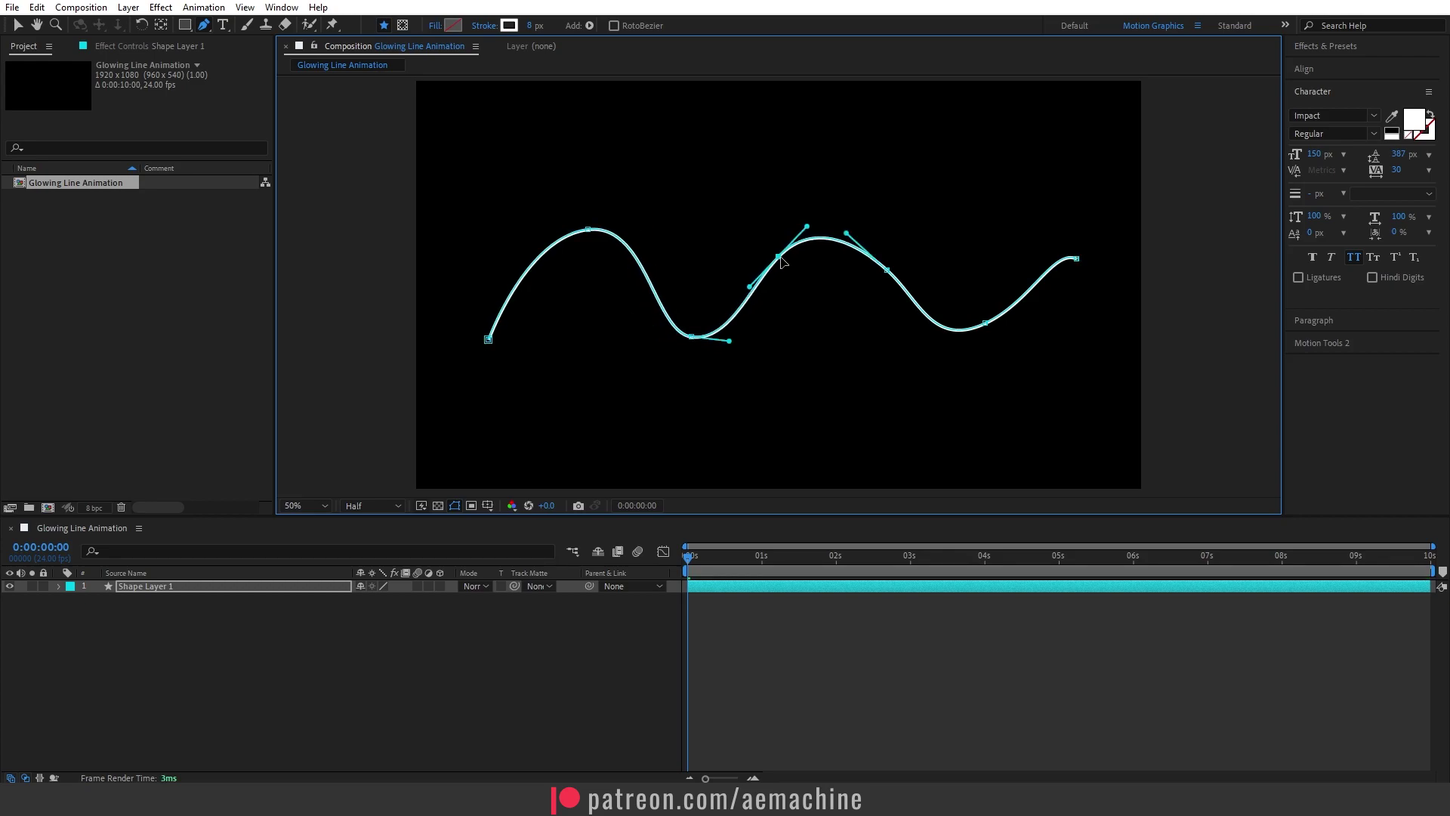
{"action": "left_click_drag", "start_coordinate": [848, 233], "coordinate": [835, 231]}
{"action": "left_click", "coordinate": [1076, 258]}
{"action": "key", "text": "F2"}
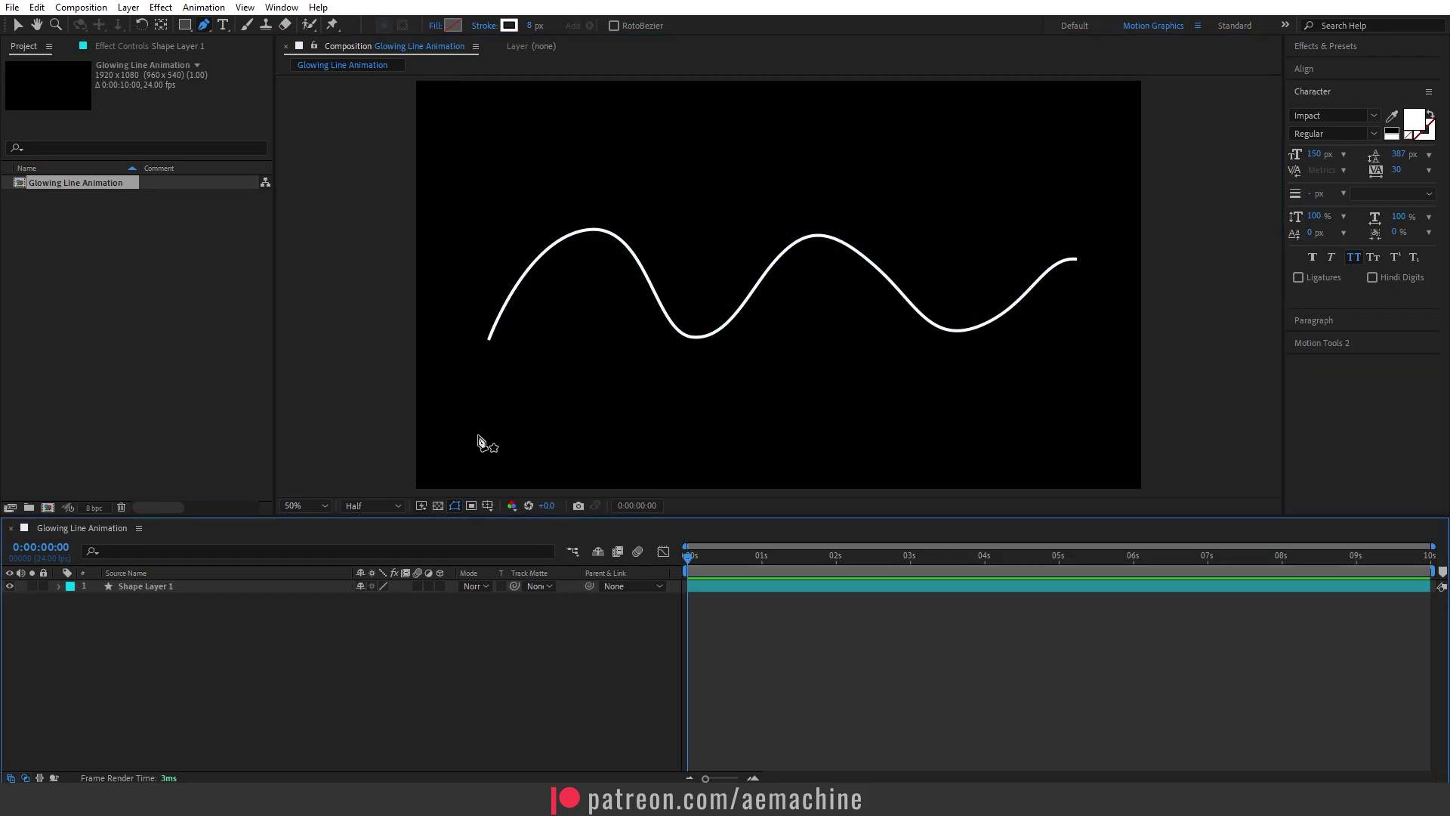
Rename the shape layer as Glowing Line.
{"action": "left_click", "coordinate": [160, 589]}
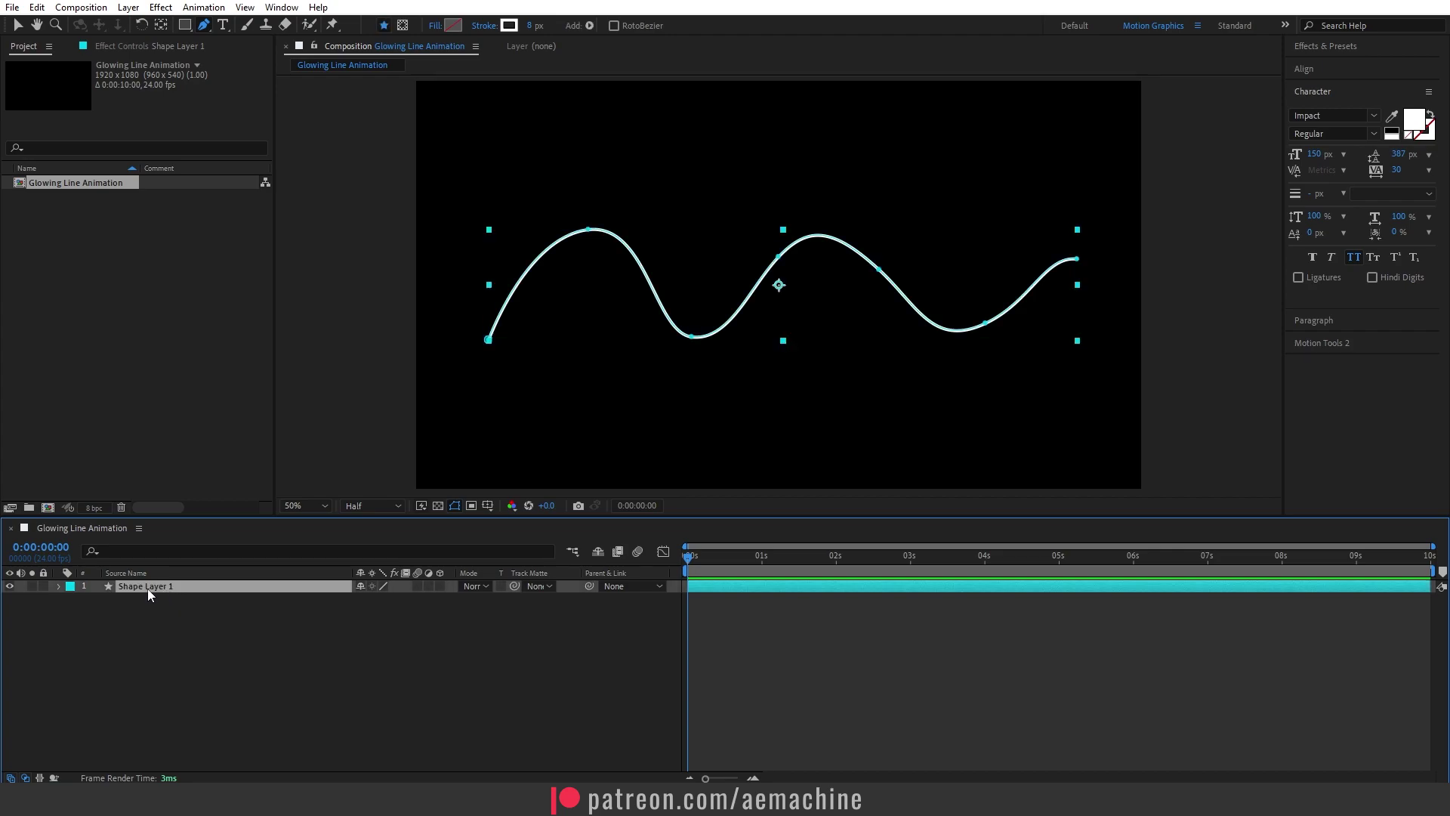
{"action": "key", "text": "Return"}
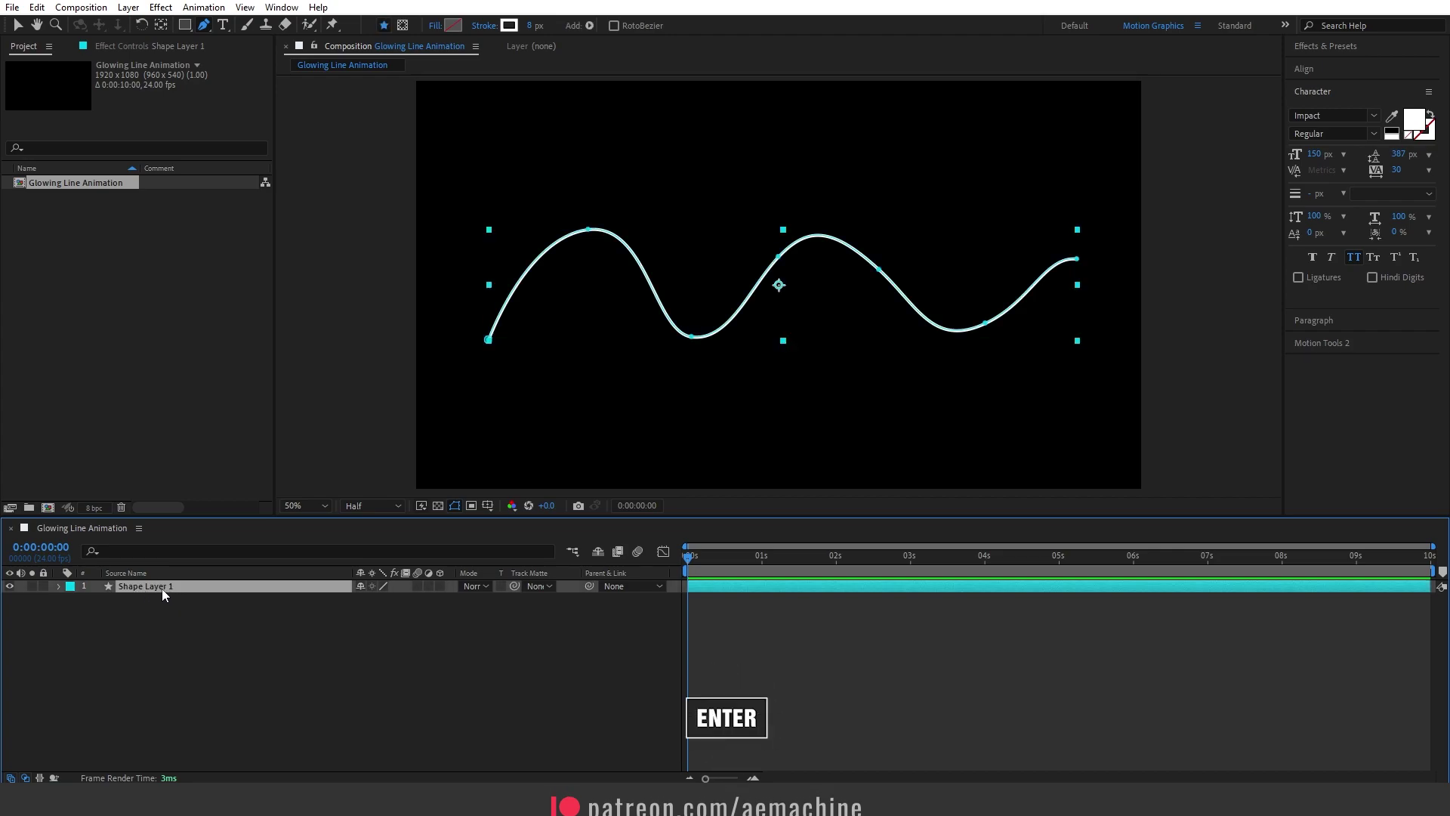
{"action": "key", "text": "Return"}
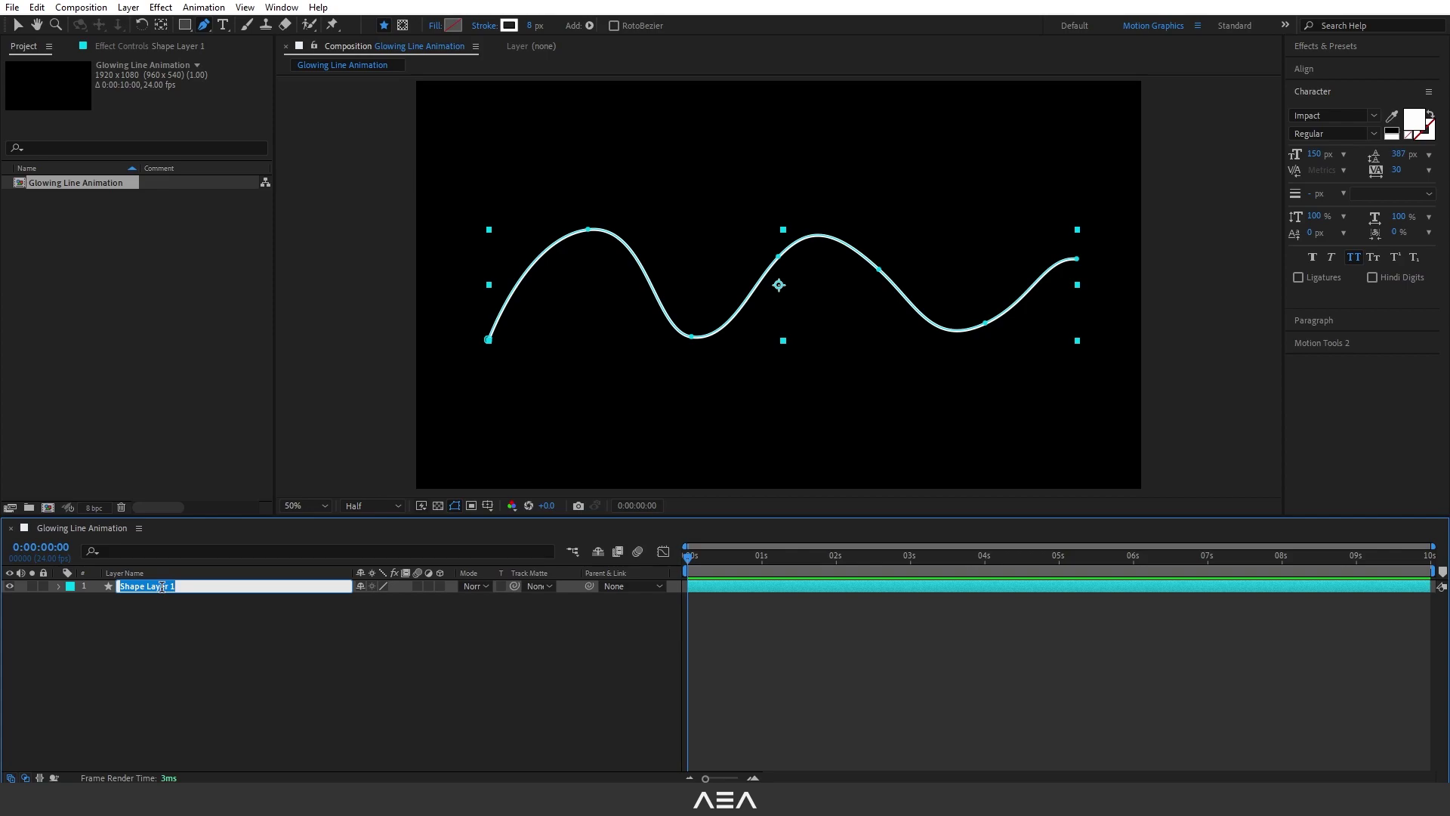
{"action": "type", "text": "Glowing Line"}
{"action": "key", "text": "Return"}
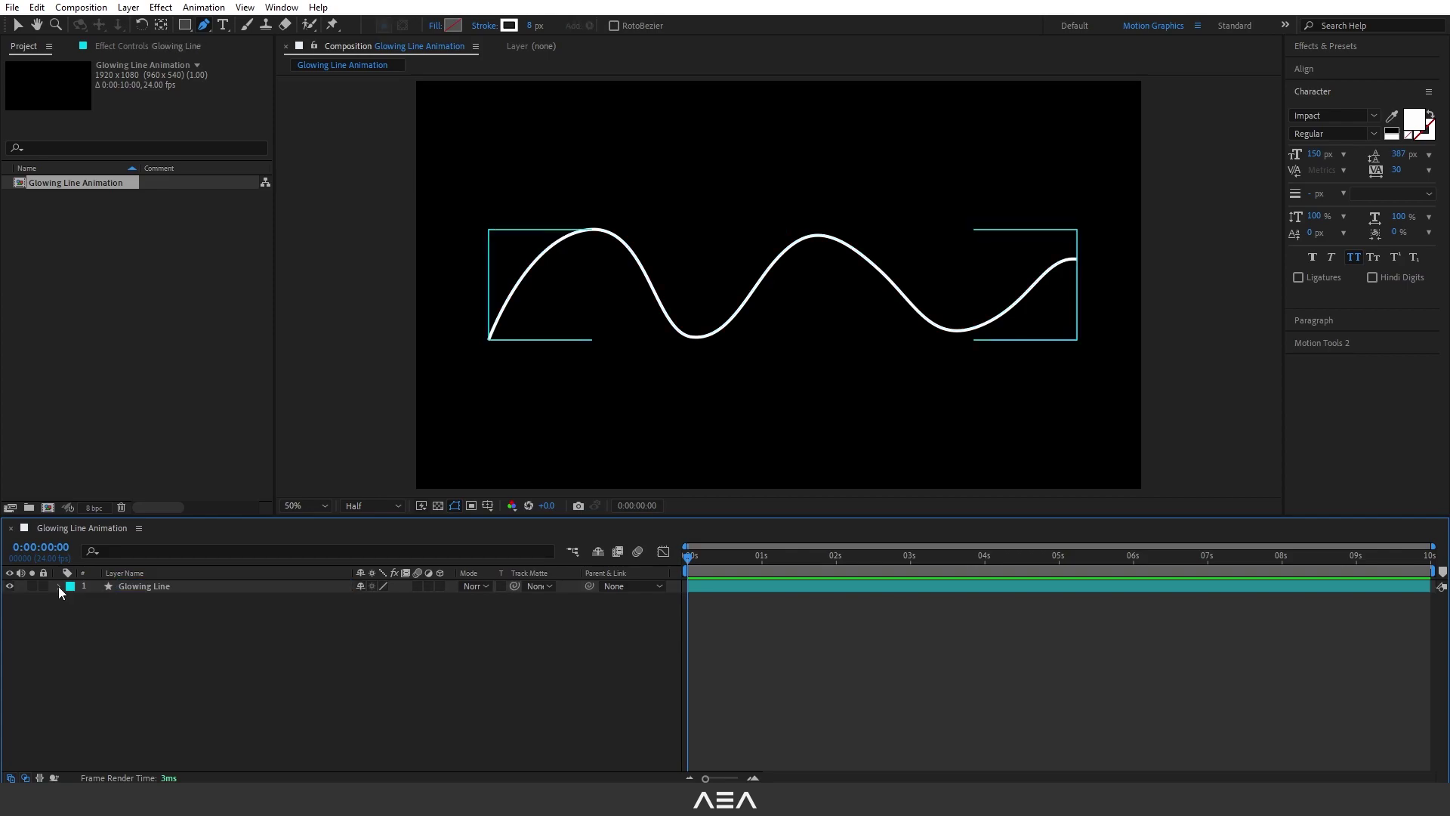
Set the Stroke Width of Stroke 1 in the Glowing Line layer's Shape 1 group to 50.
{"action": "left_click", "coordinate": [58, 586]}
{"action": "left_click", "coordinate": [115, 601]}
{"action": "left_click", "coordinate": [73, 601]}
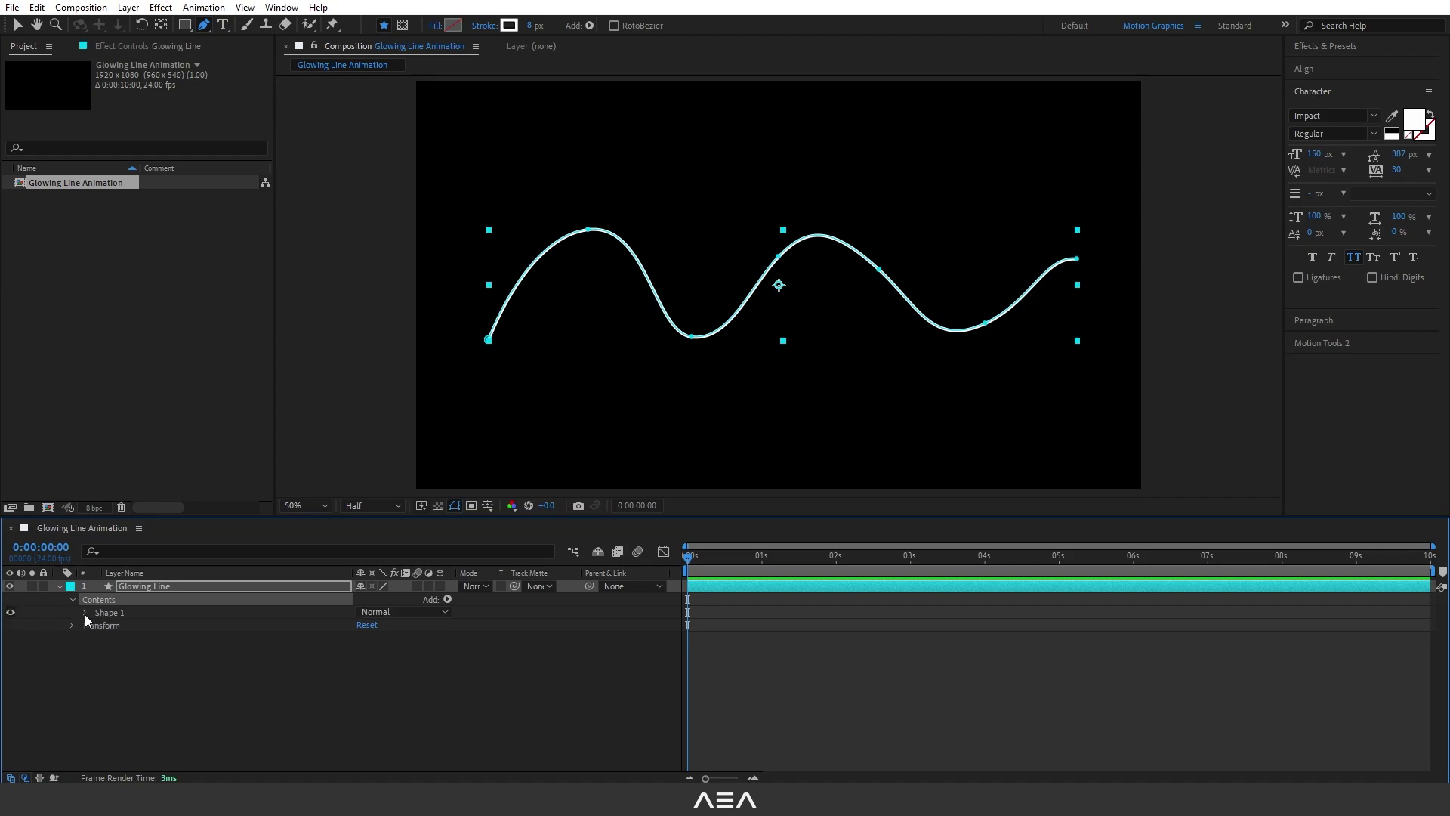
{"action": "left_click", "coordinate": [85, 614]}
{"action": "left_click", "coordinate": [134, 642]}
{"action": "left_click", "coordinate": [98, 638]}
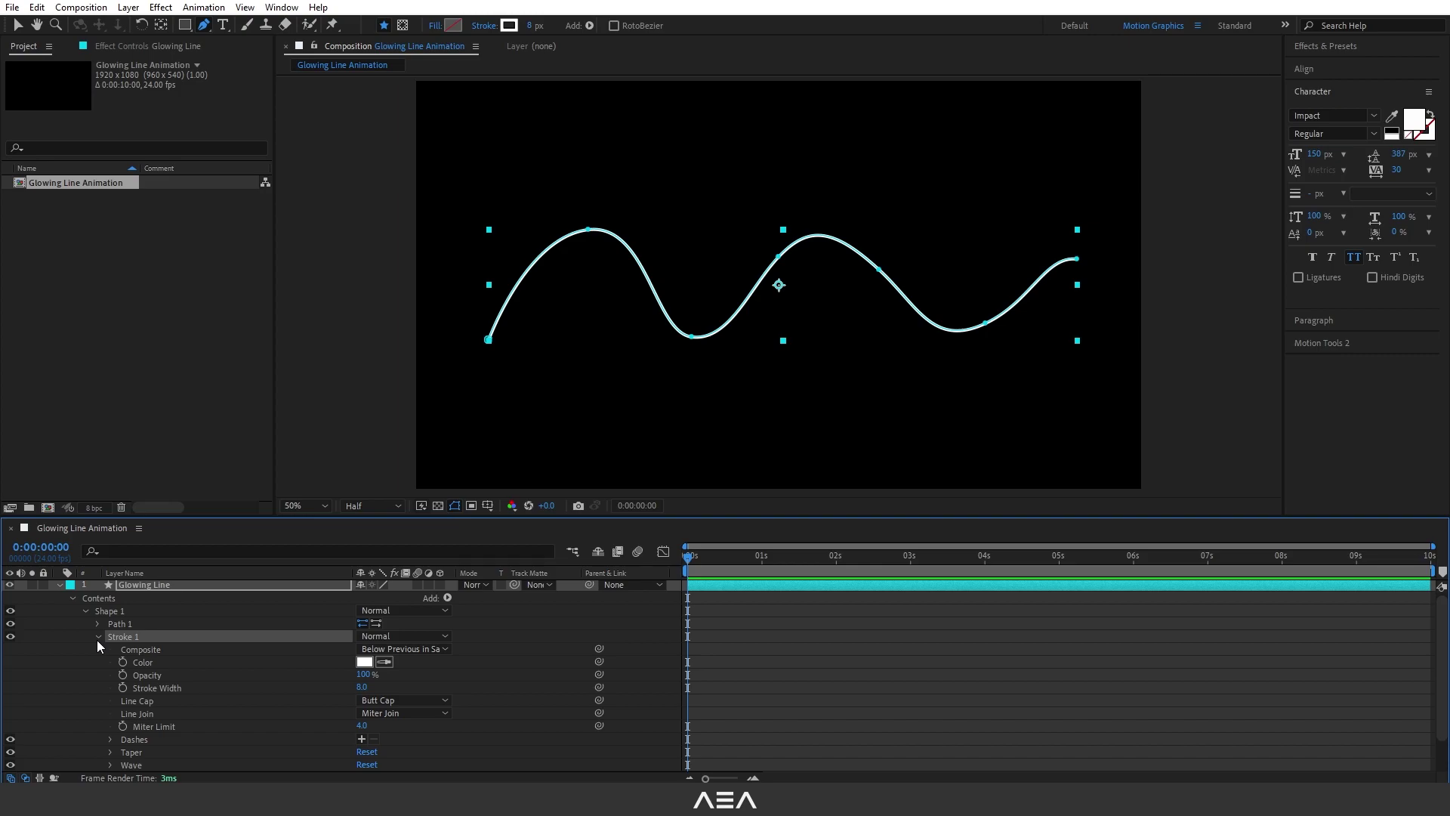
{"action": "left_click", "coordinate": [157, 689]}
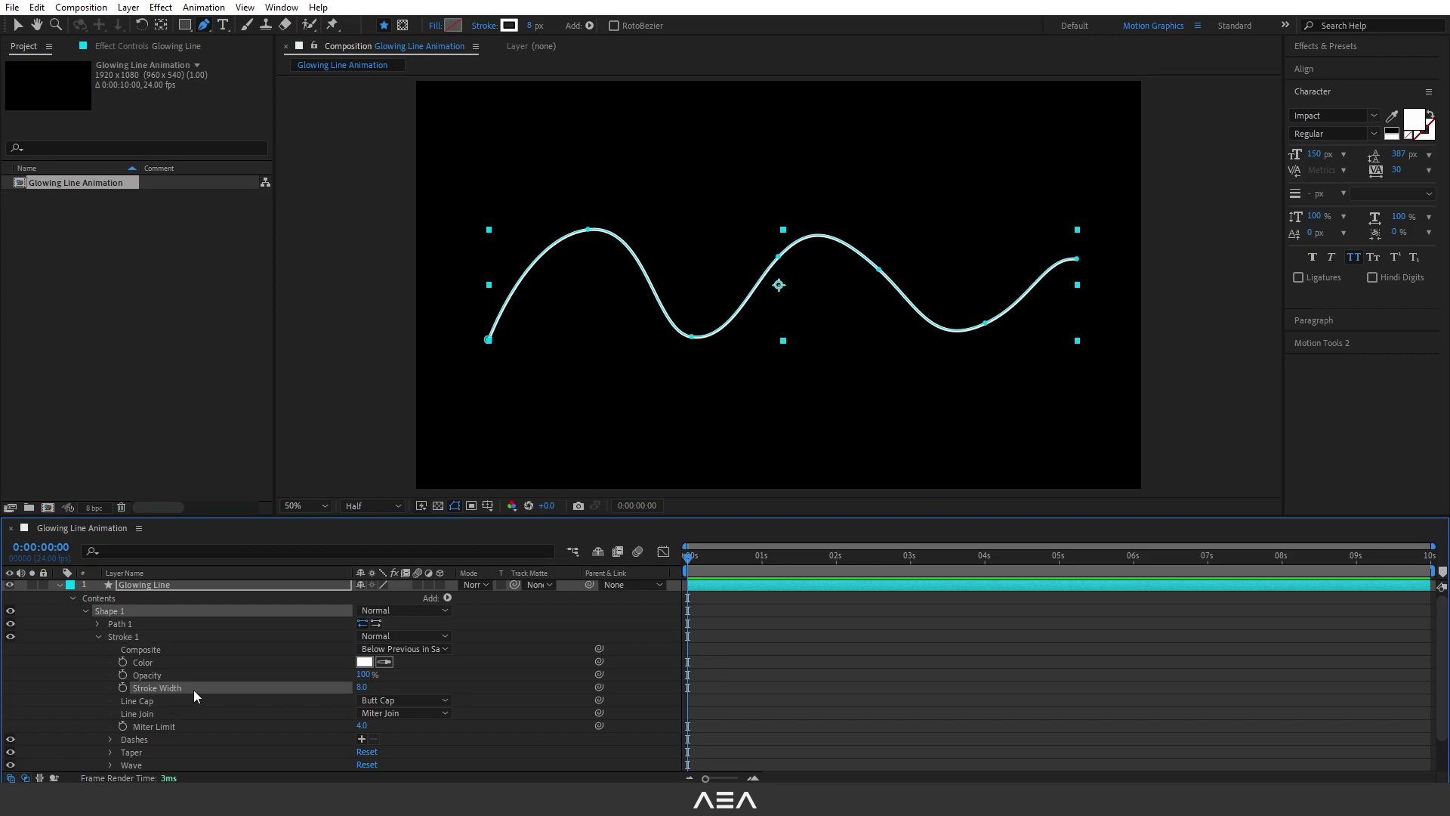
{"action": "left_click_drag", "start_coordinate": [357, 689], "coordinate": [392, 685]}
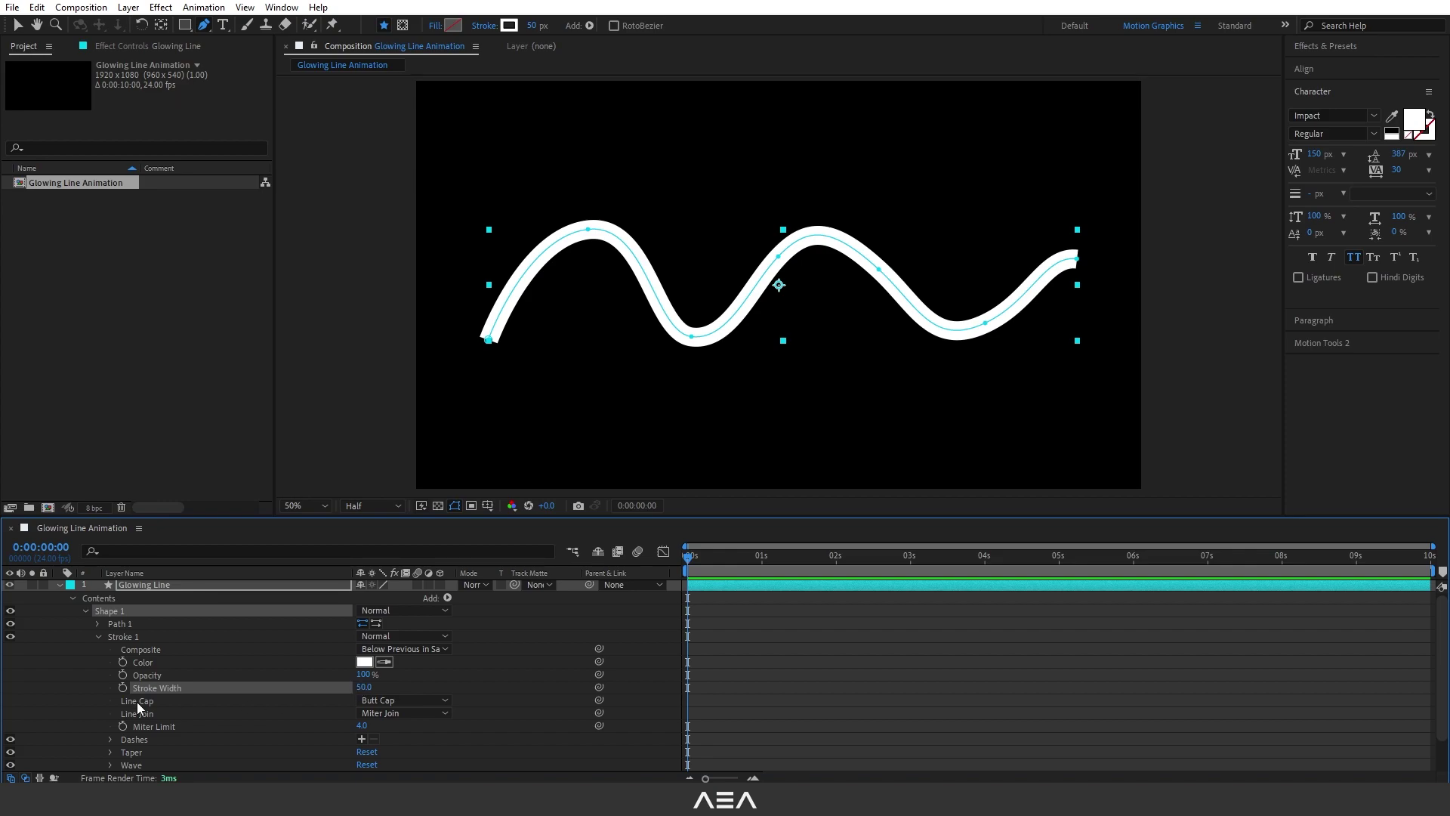
Set the Line Cap of Stroke 1 to Round Cap and deselect the layer.
{"action": "left_click", "coordinate": [420, 700]}
{"action": "left_click", "coordinate": [410, 734]}
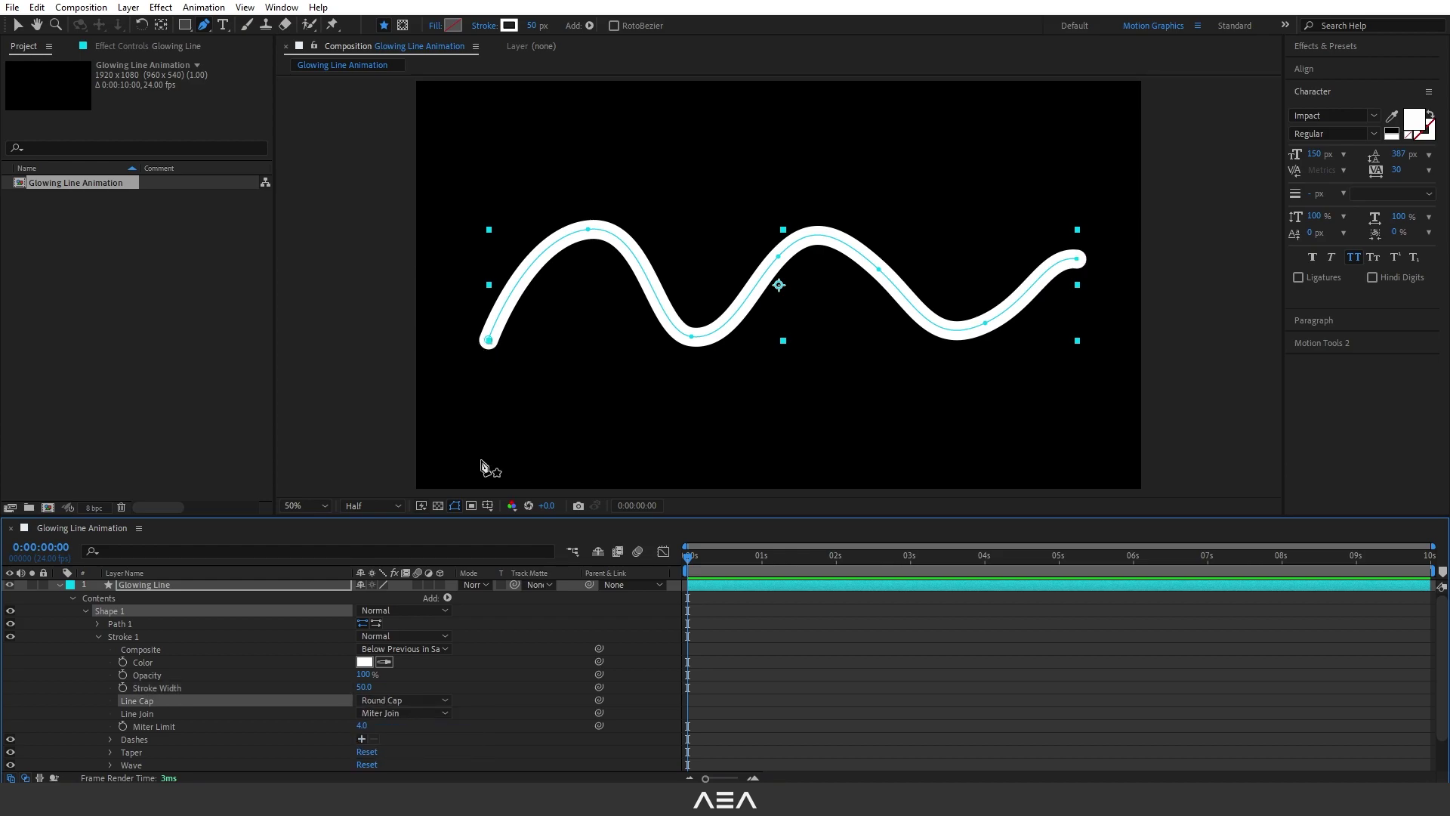
{"action": "left_click", "coordinate": [486, 704]}
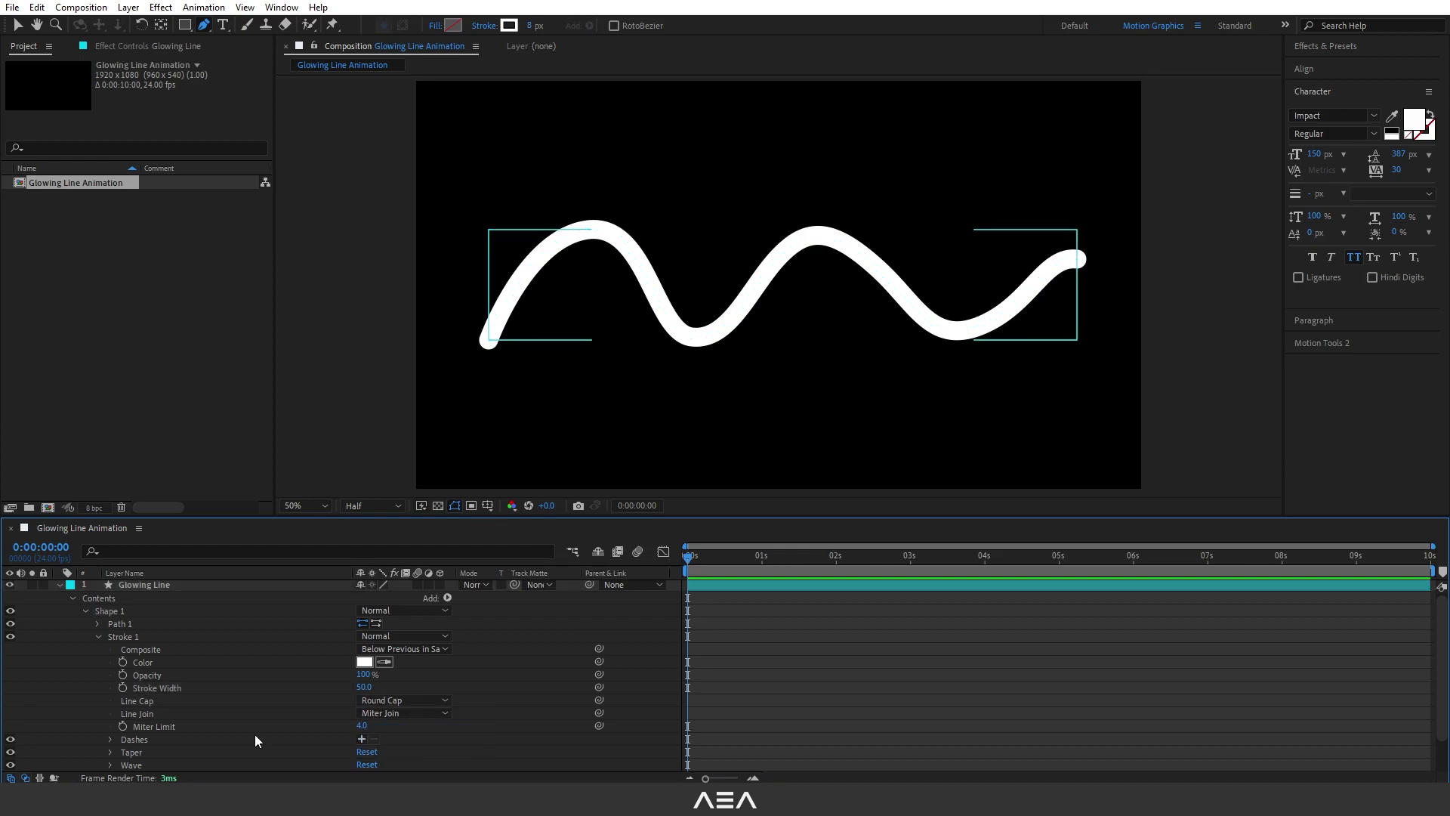
Duplicate Stroke 1 within the Shape 1 group.
{"action": "left_click", "coordinate": [115, 637]}
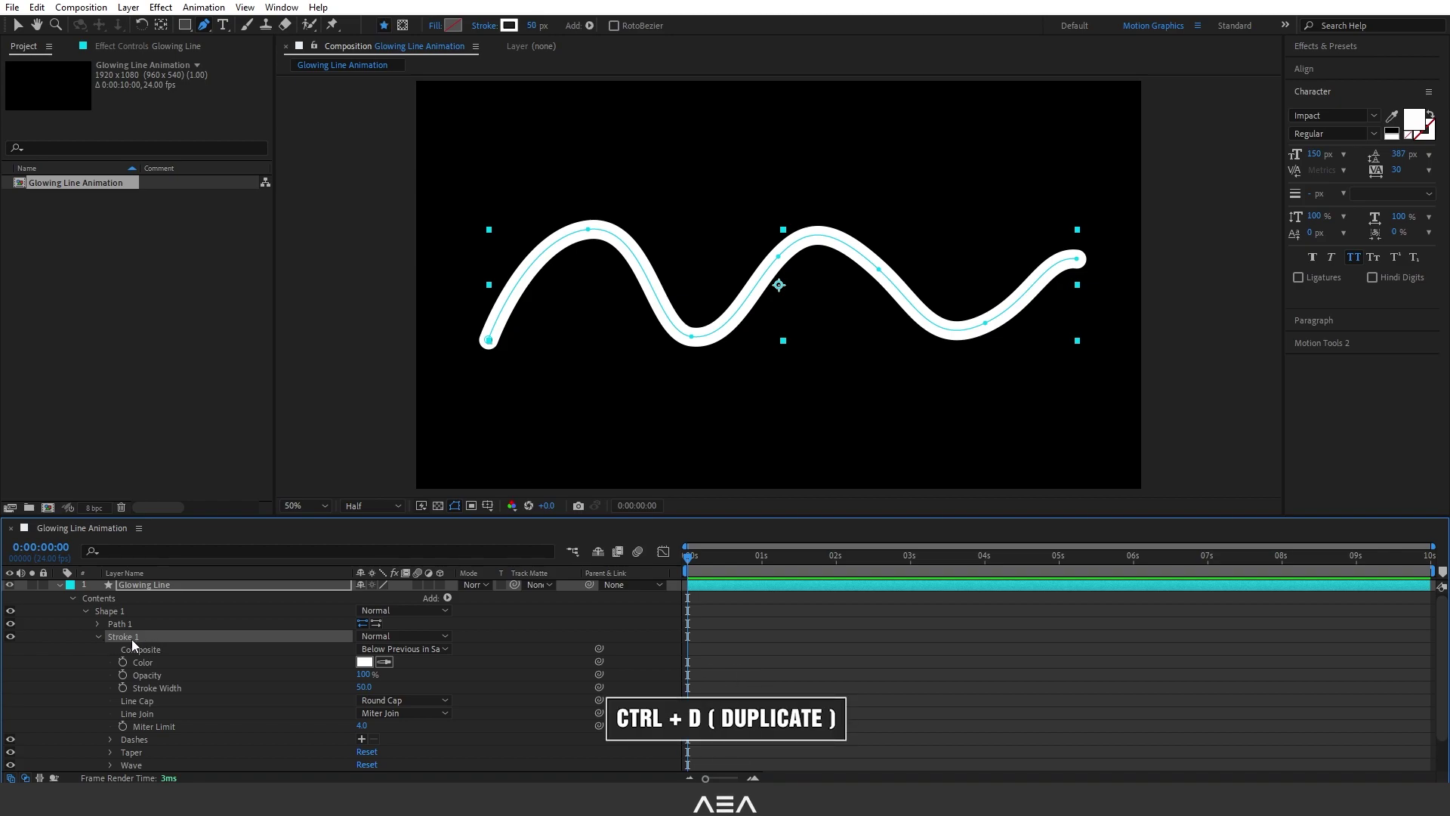
{"action": "left_click", "coordinate": [131, 639], "text": "ctrl"}
{"action": "key", "text": "ctrl+d"}
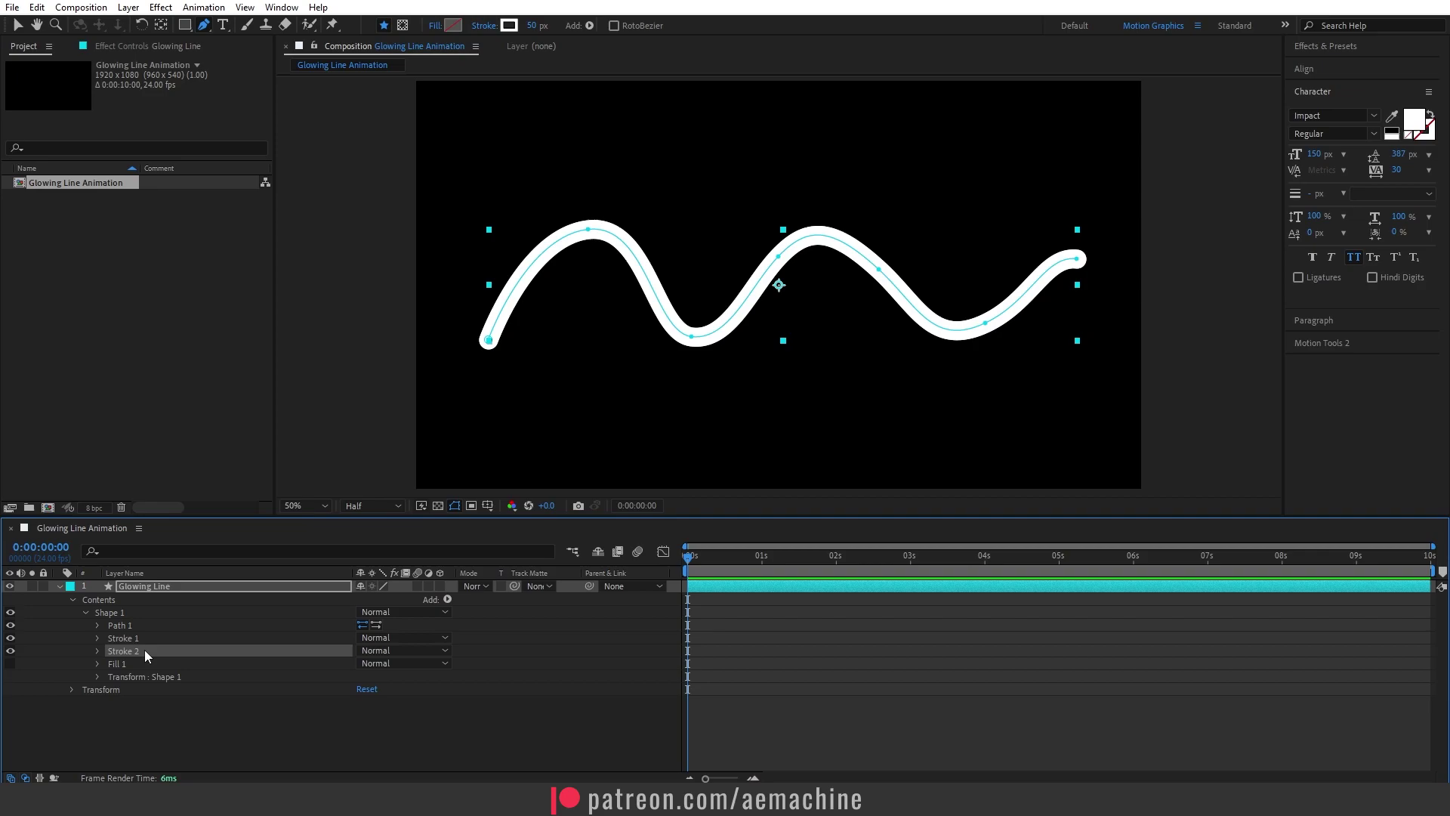
Set the color of Stroke 2 to dark gray 494949 and collapse its properties.
{"action": "left_click", "coordinate": [98, 651]}
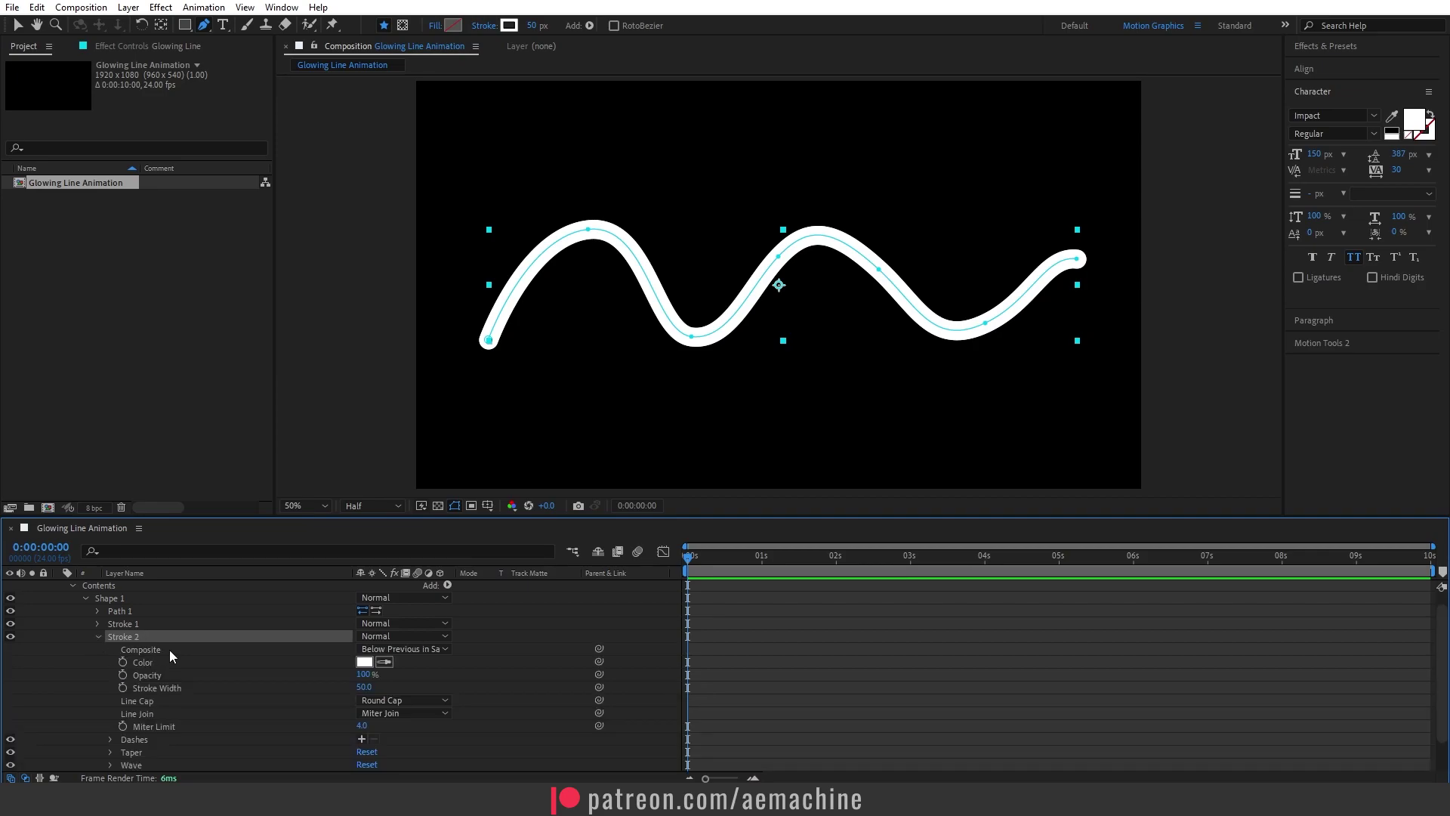
{"action": "left_click", "coordinate": [363, 663]}
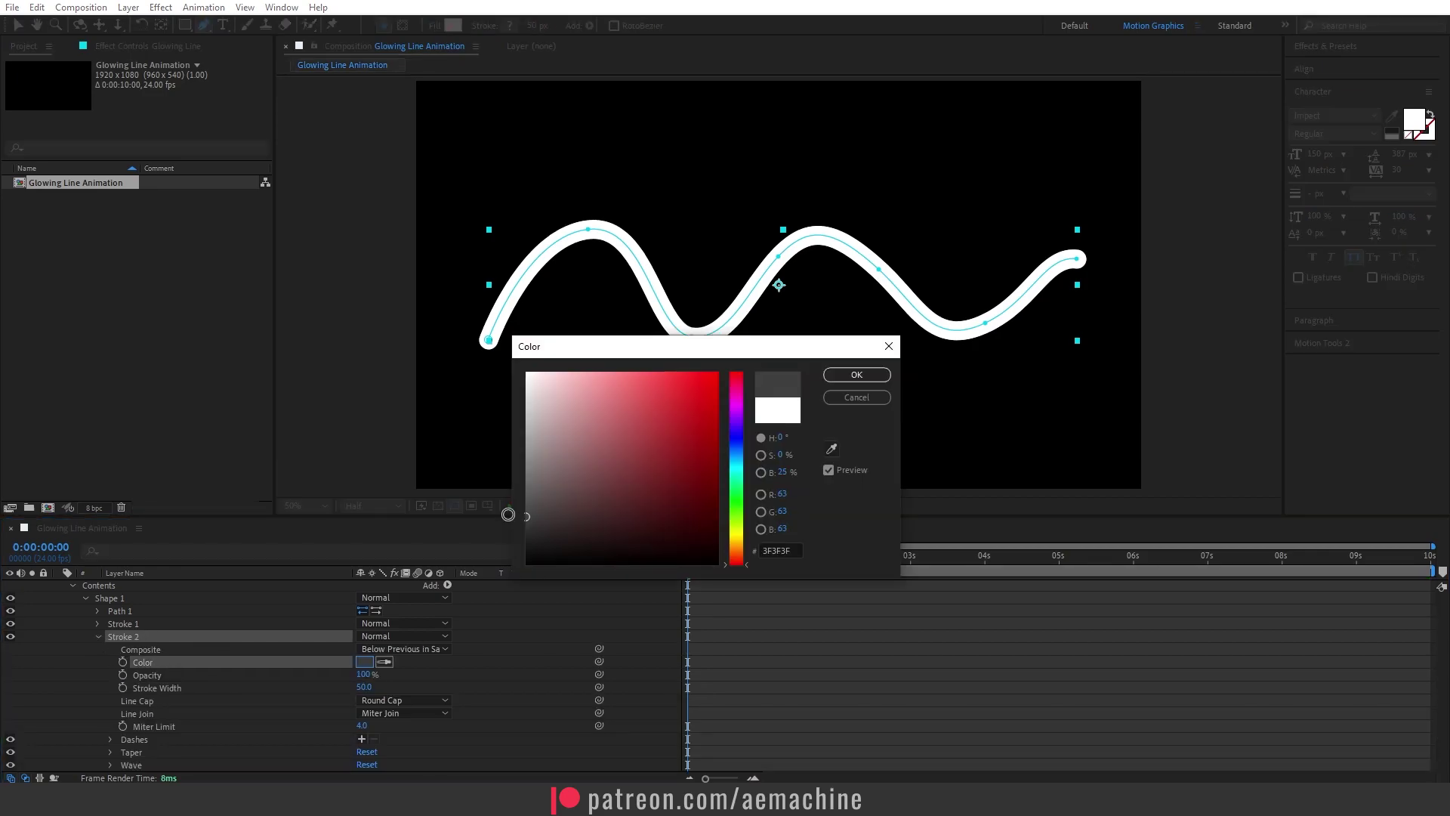
{"action": "left_click_drag", "start_coordinate": [507, 507], "coordinate": [497, 509]}
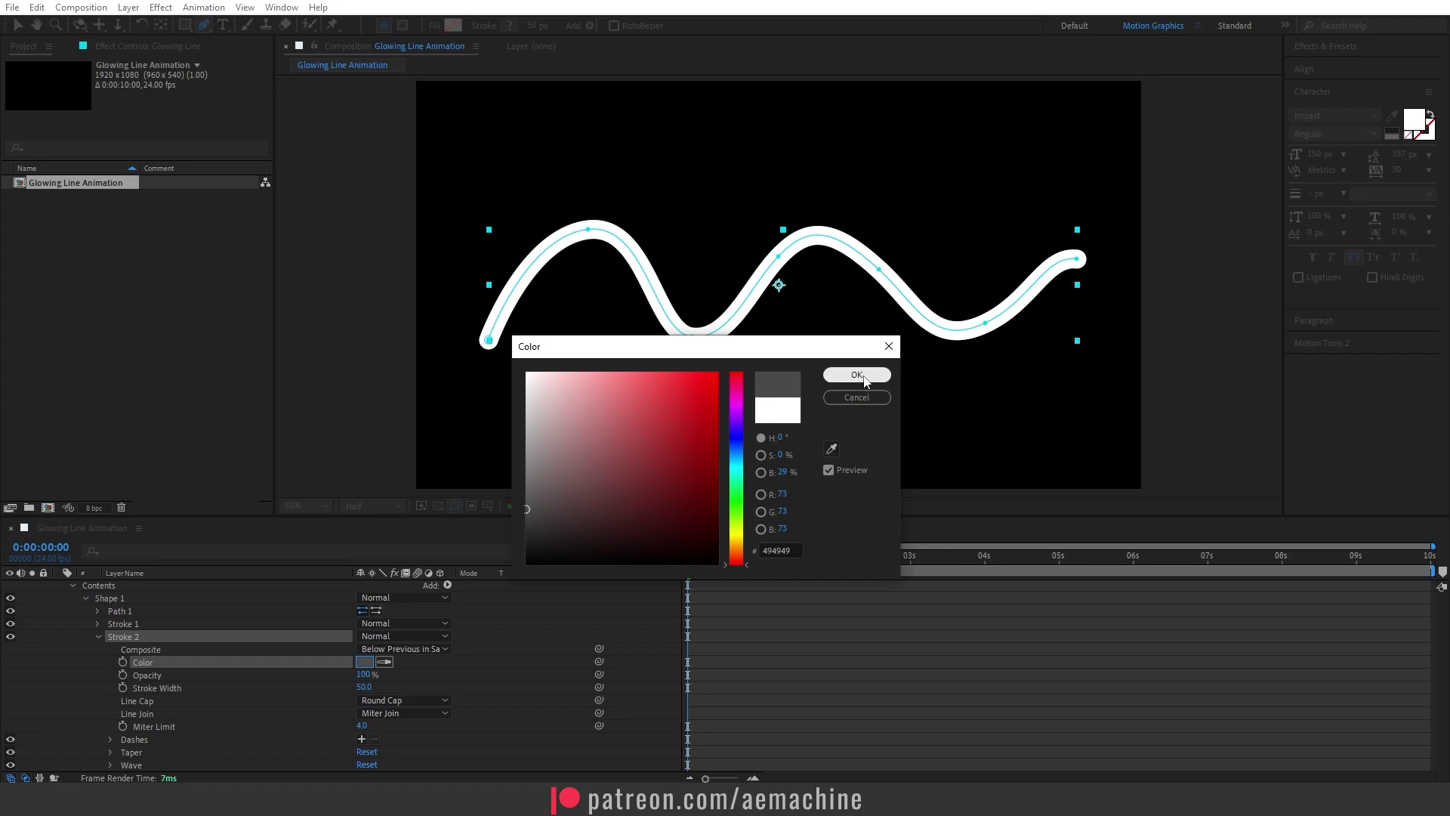
{"action": "left_click", "coordinate": [858, 376]}
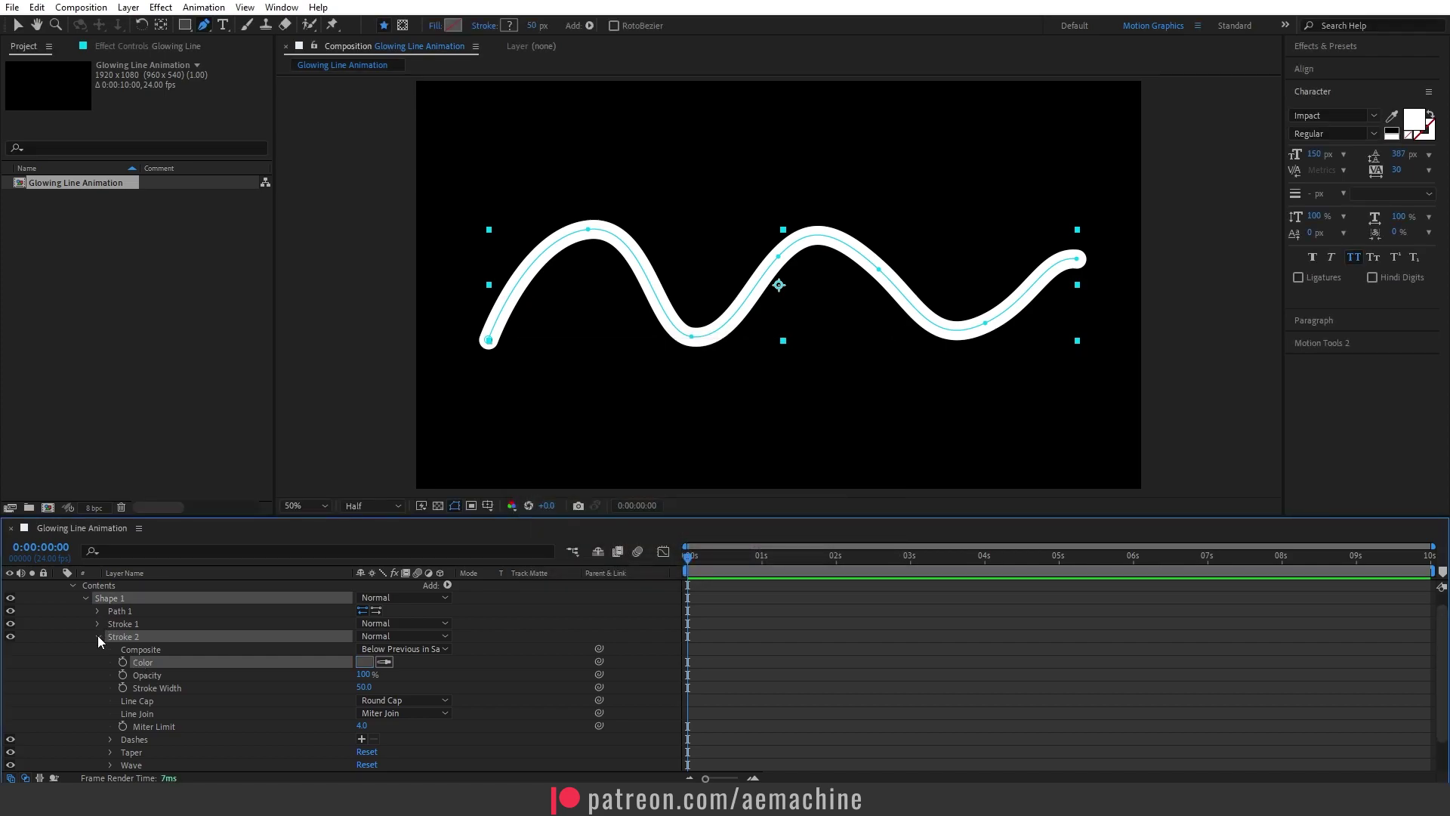
{"action": "left_click", "coordinate": [98, 637]}
Set the Taper End Length of Stroke 1 to 65% and collapse the stroke's properties.
{"action": "left_click", "coordinate": [99, 635]}
{"action": "scroll", "coordinate": [228, 645], "scroll_direction": "down", "scroll_amount": 1}
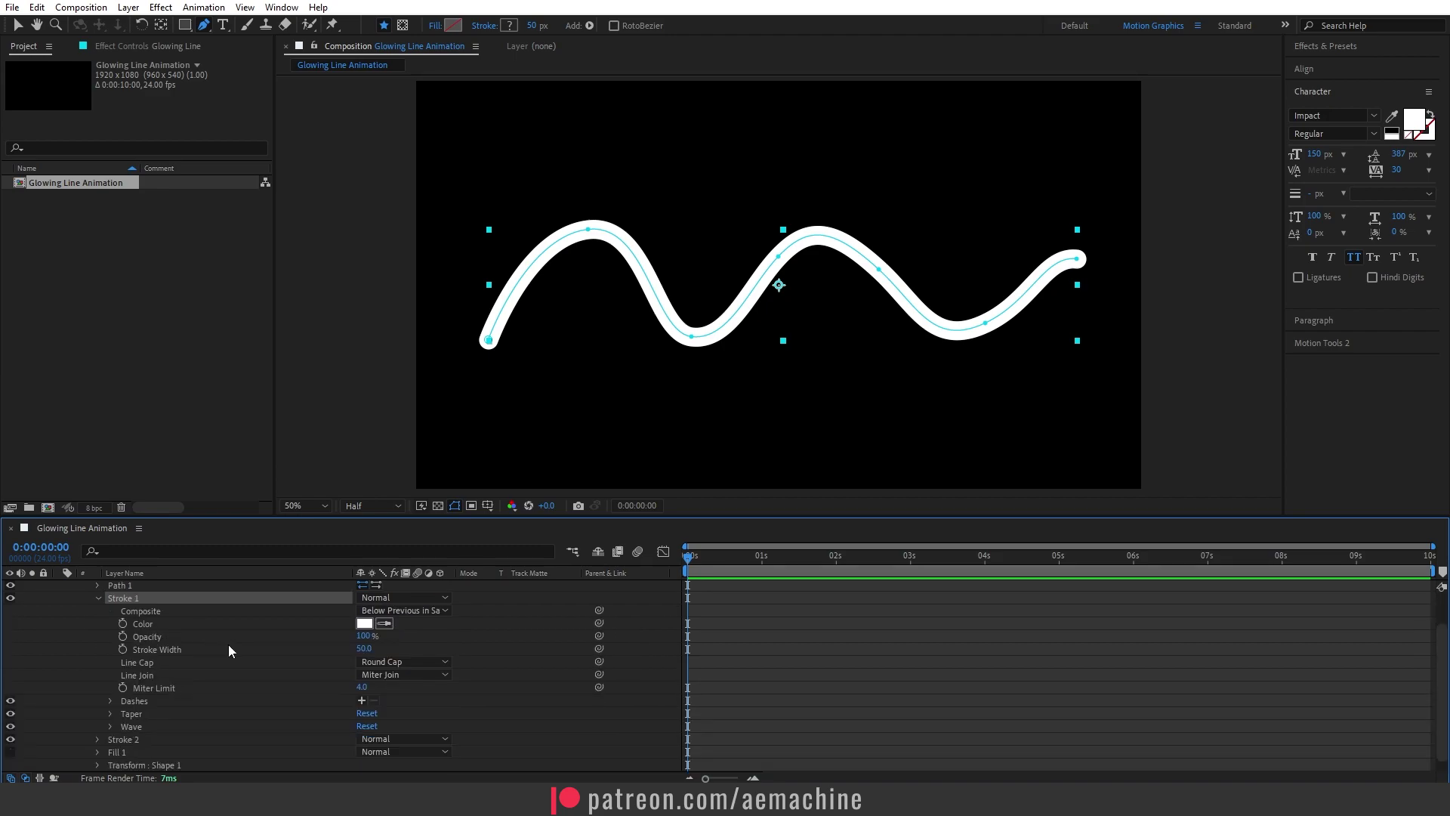
{"action": "left_click", "coordinate": [110, 713]}
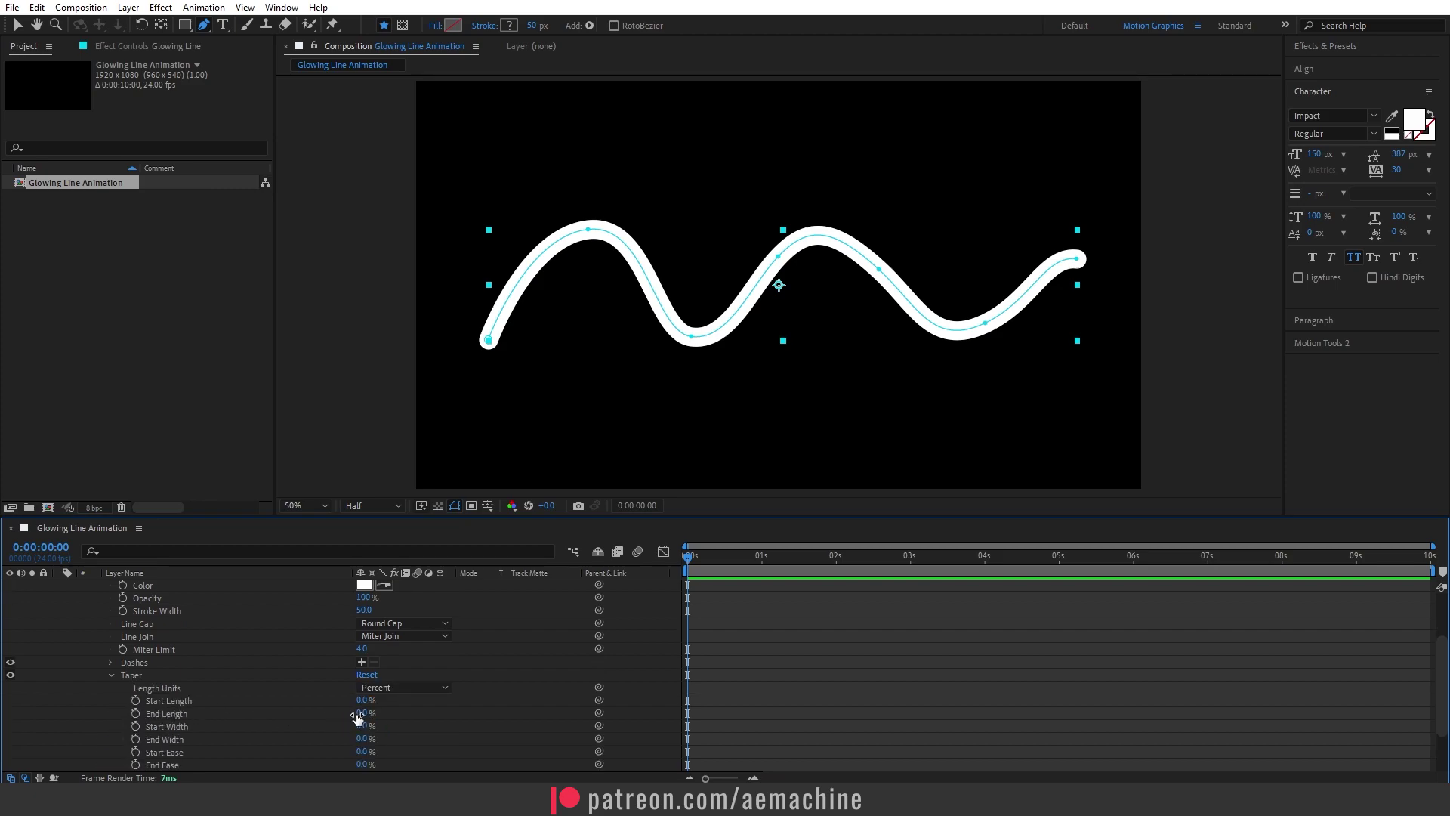
{"action": "mouse_move", "coordinate": [362, 715]}
{"action": "left_mouse_down"}
{"action": "mouse_move", "coordinate": [417, 710]}
{"action": "mouse_move", "coordinate": [399, 700]}
{"action": "left_mouse_up"}
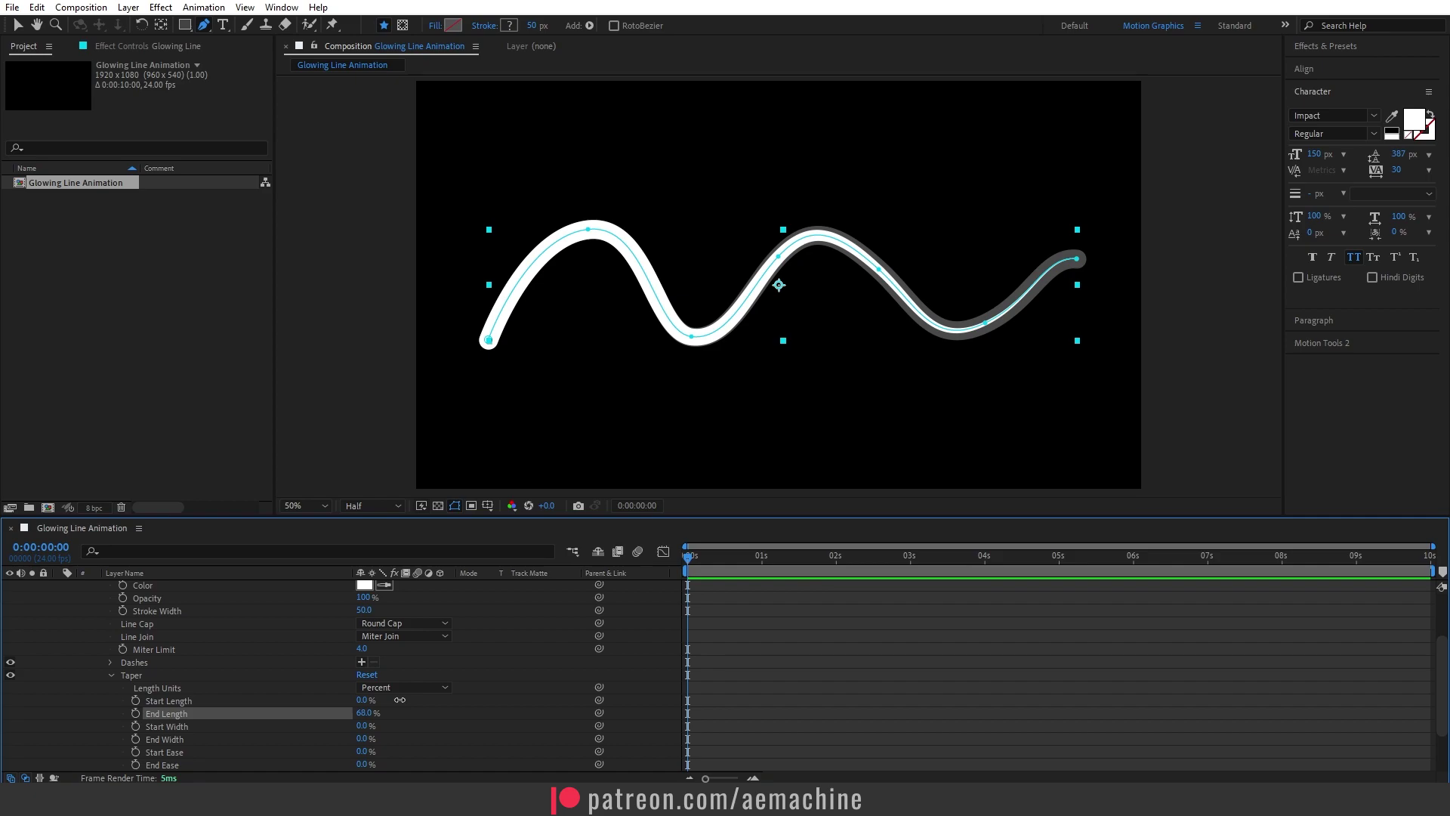
{"action": "left_click_drag", "start_coordinate": [399, 699], "coordinate": [397, 700]}
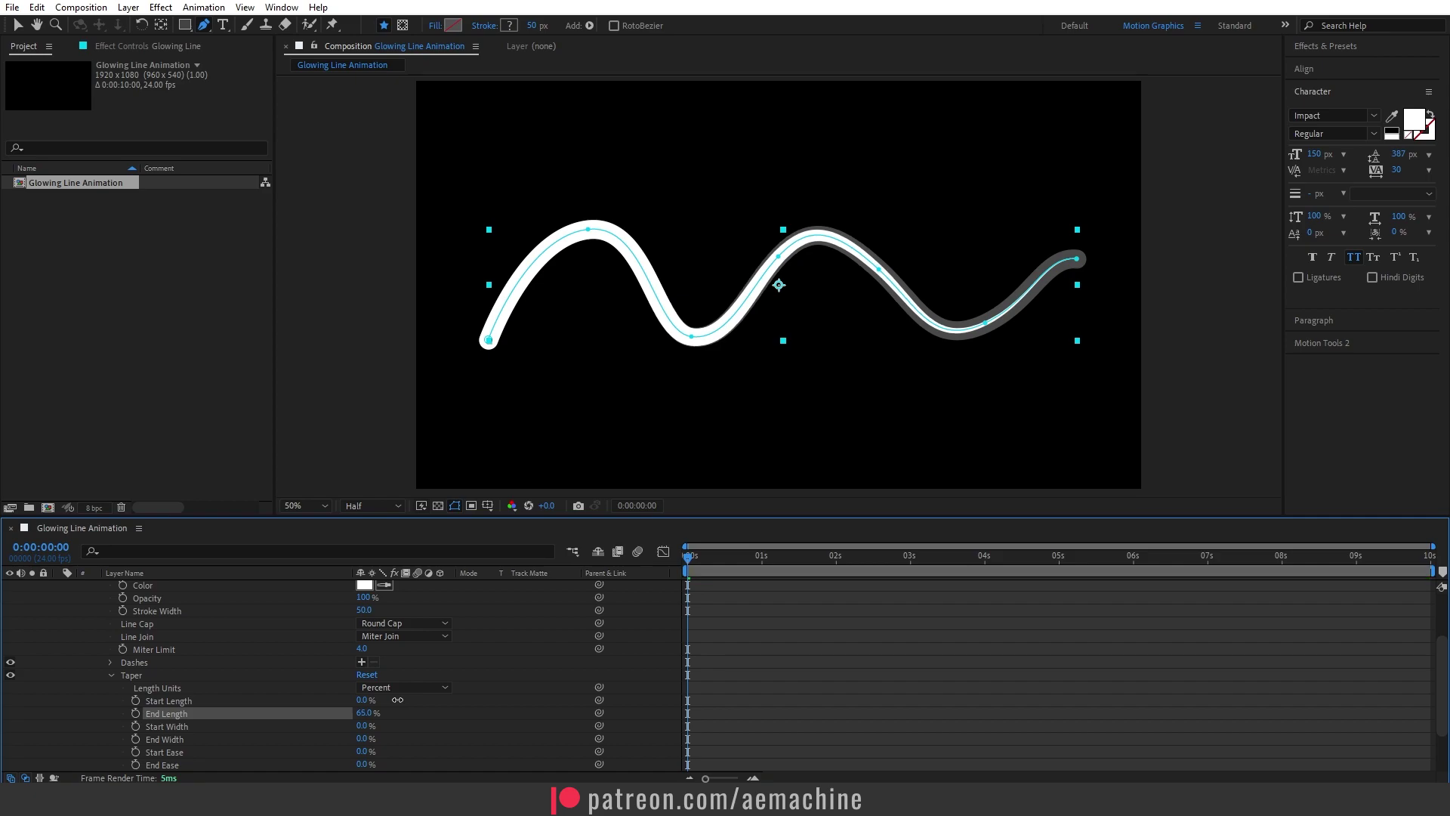
{"action": "left_click", "coordinate": [433, 727]}
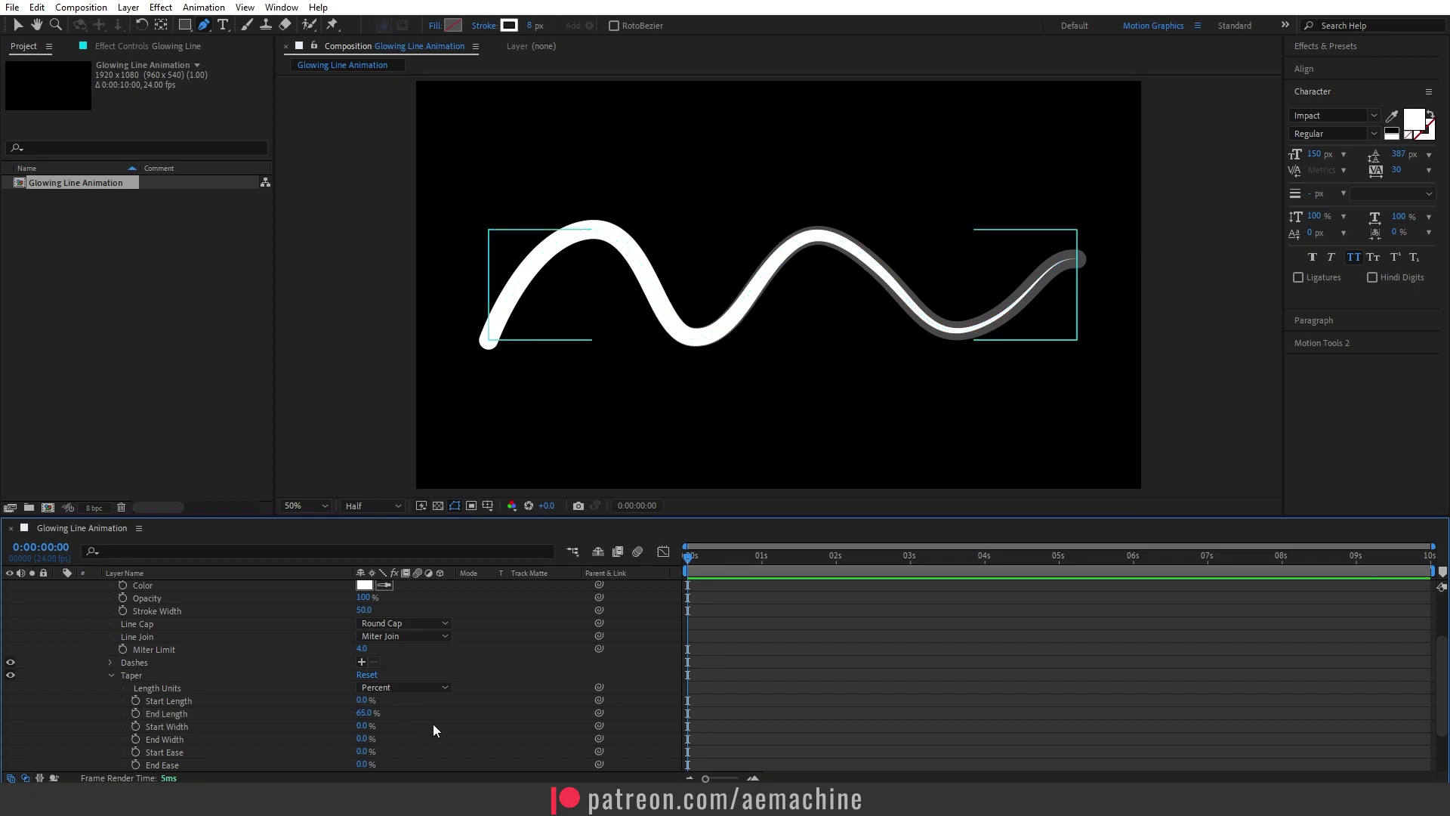
{"action": "left_click", "coordinate": [110, 677]}
{"action": "scroll", "coordinate": [145, 688], "scroll_direction": "up", "scroll_amount": 2}
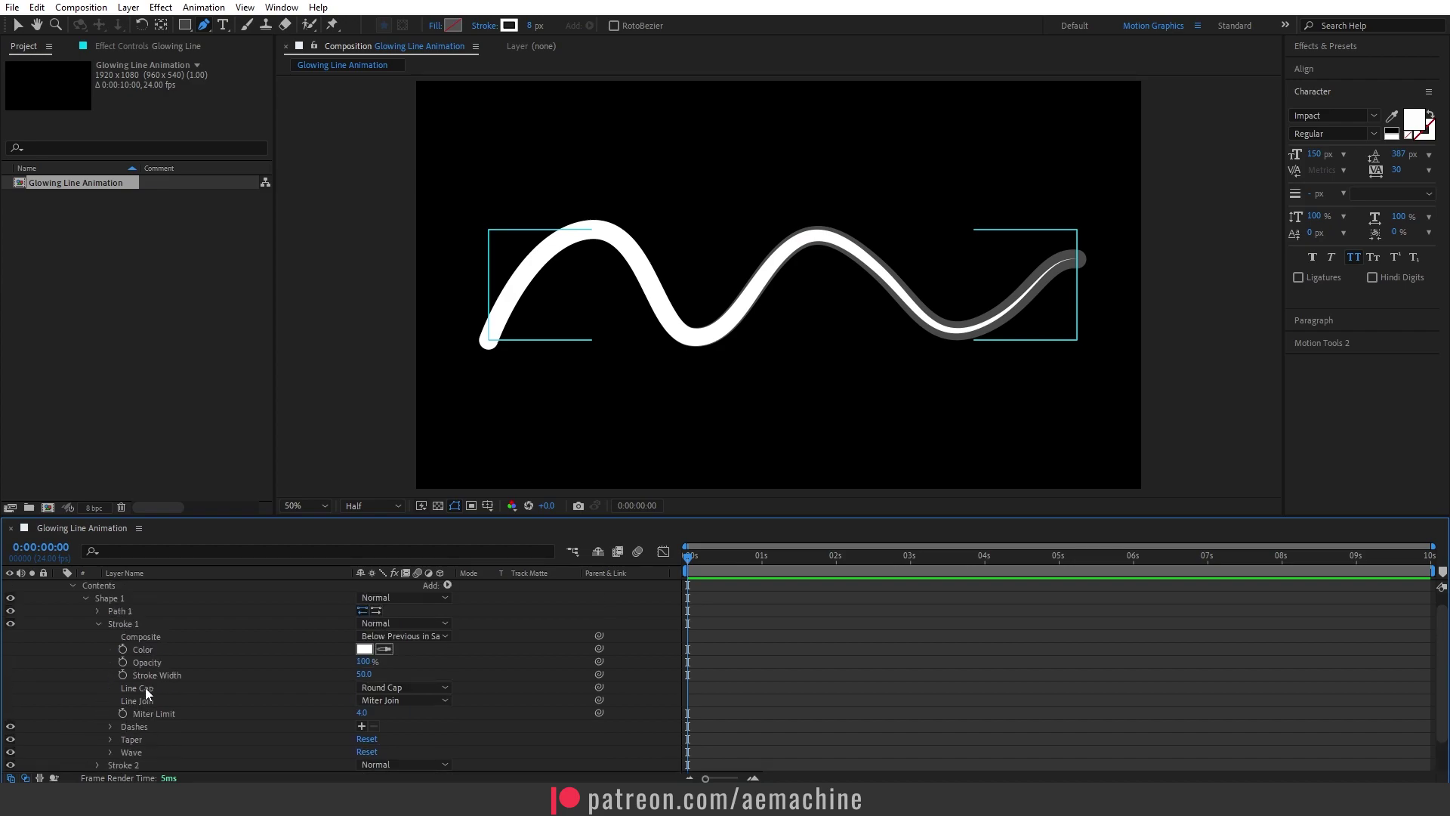
{"action": "left_click", "coordinate": [98, 623]}
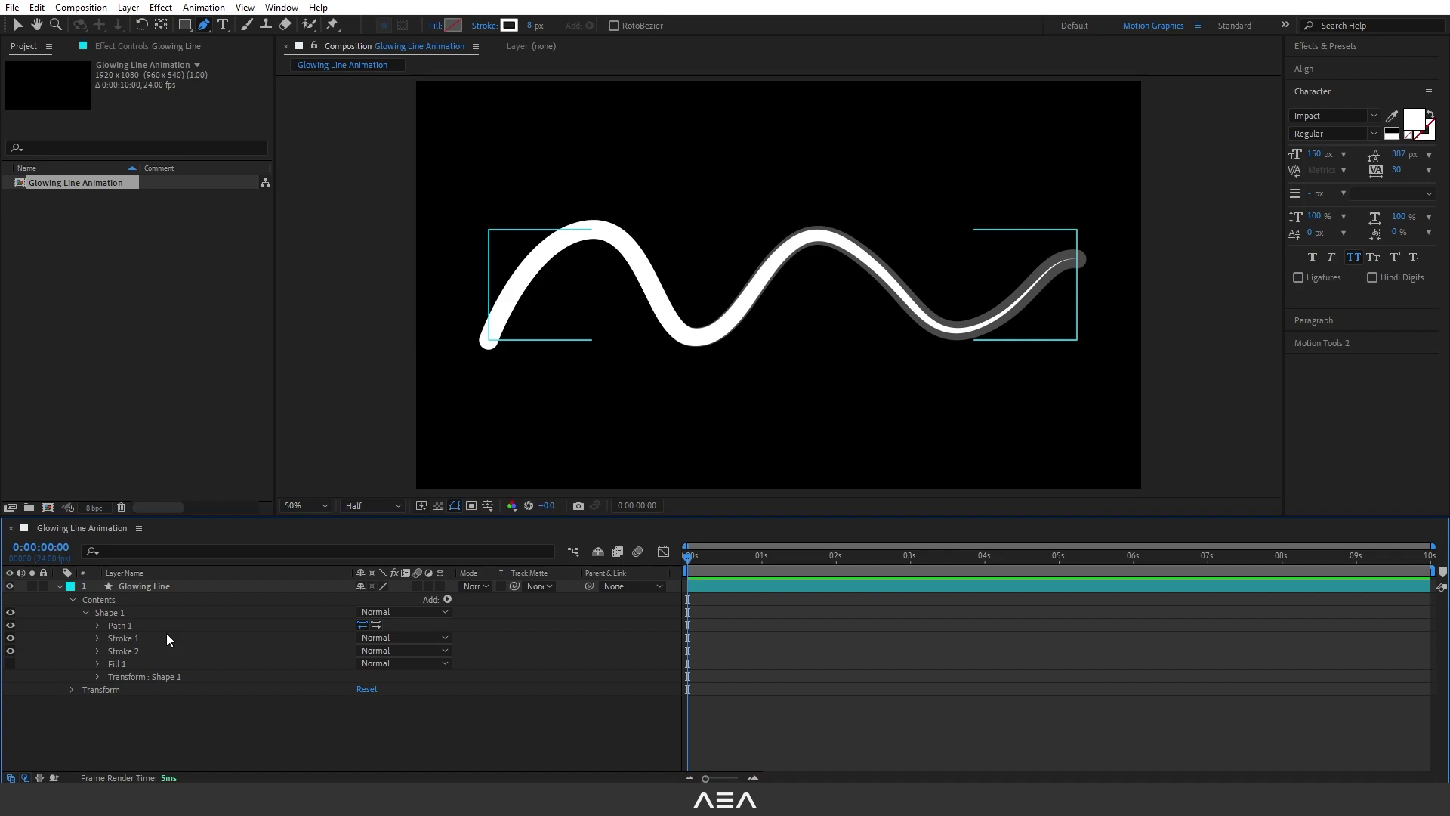
Add a Trim Paths operator to the Shape 1 group of the Glowing Line layer.
{"action": "left_click", "coordinate": [121, 611]}
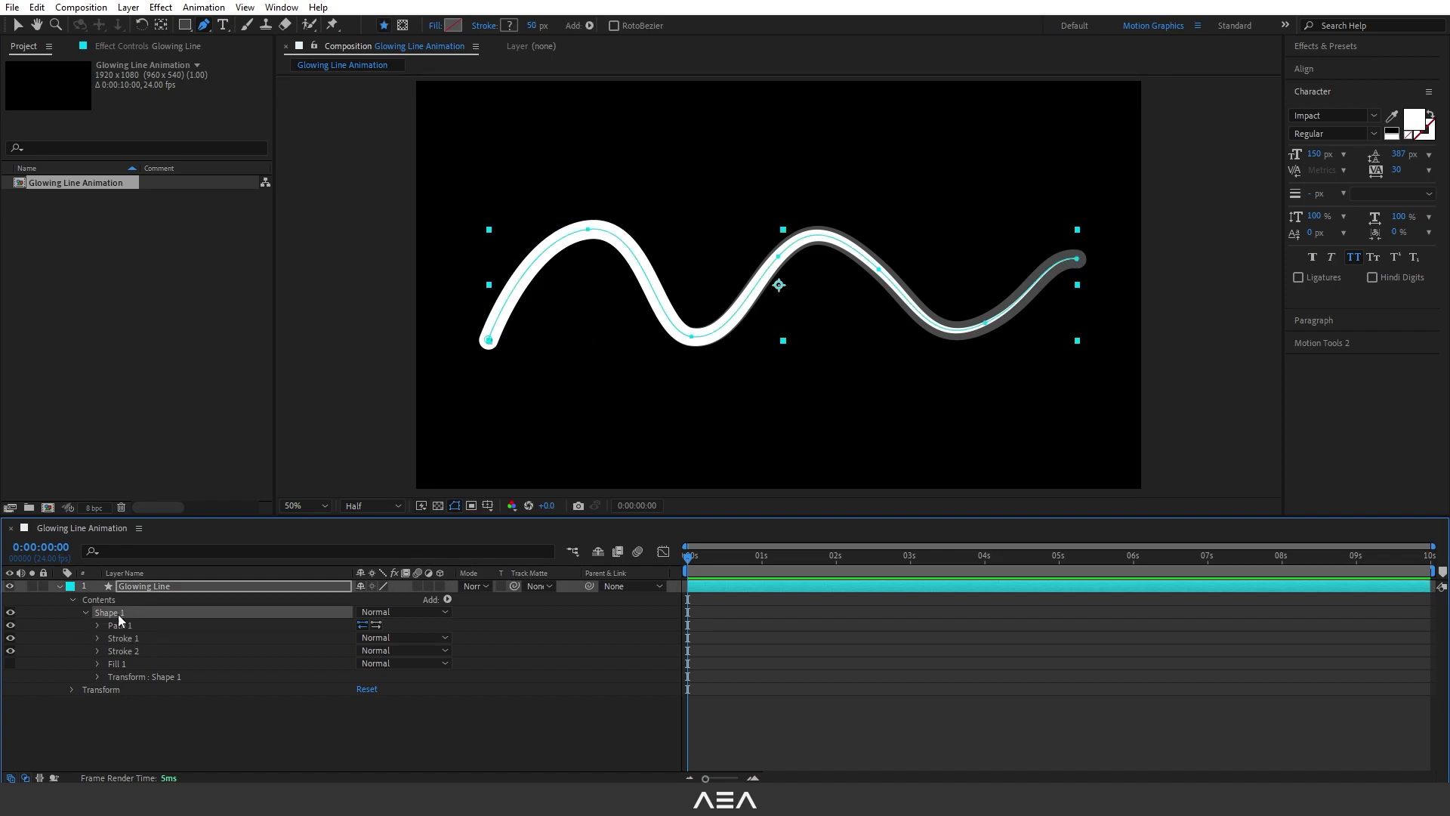
{"action": "left_click", "coordinate": [447, 598]}
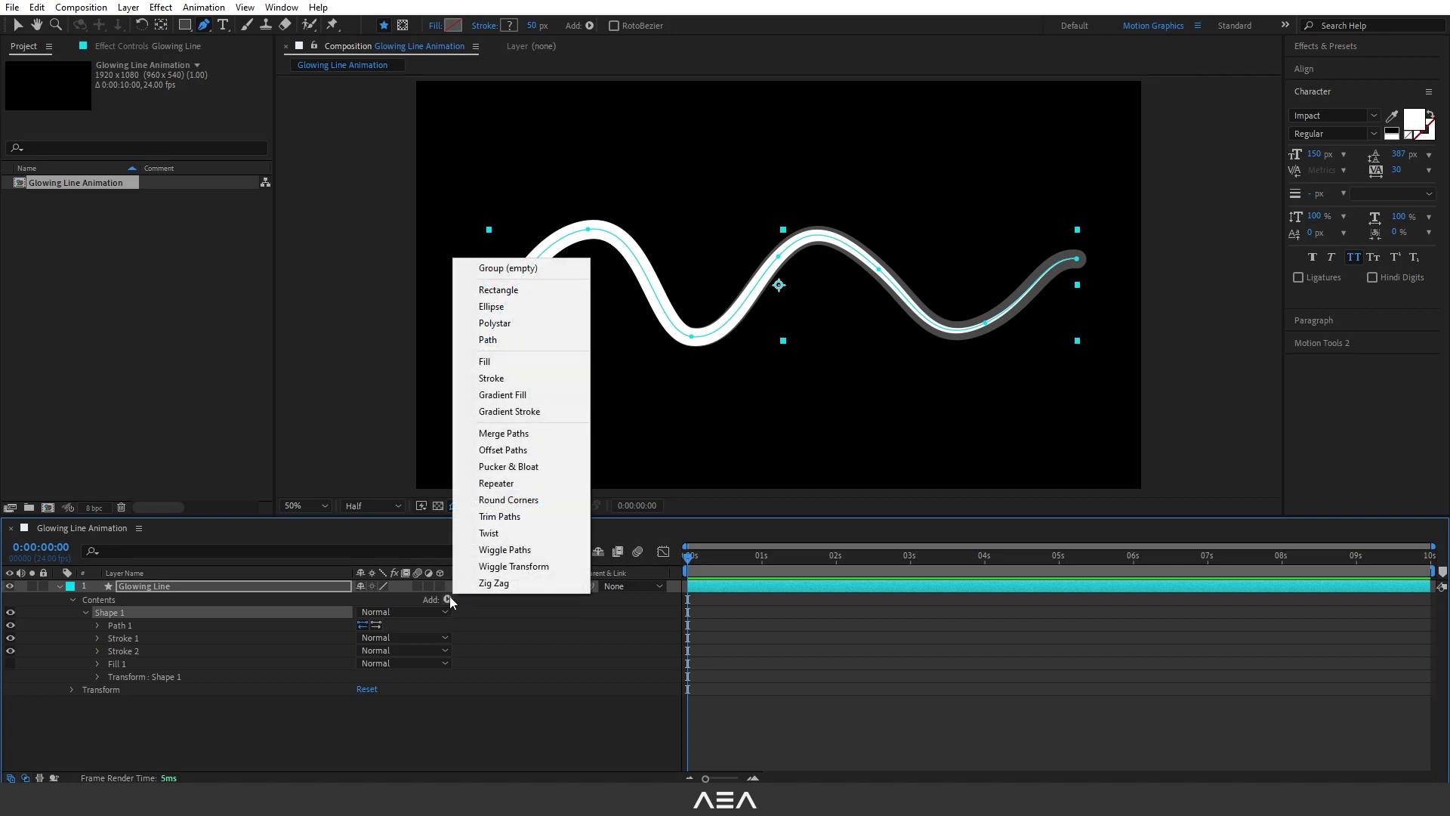
{"action": "left_click", "coordinate": [512, 519]}
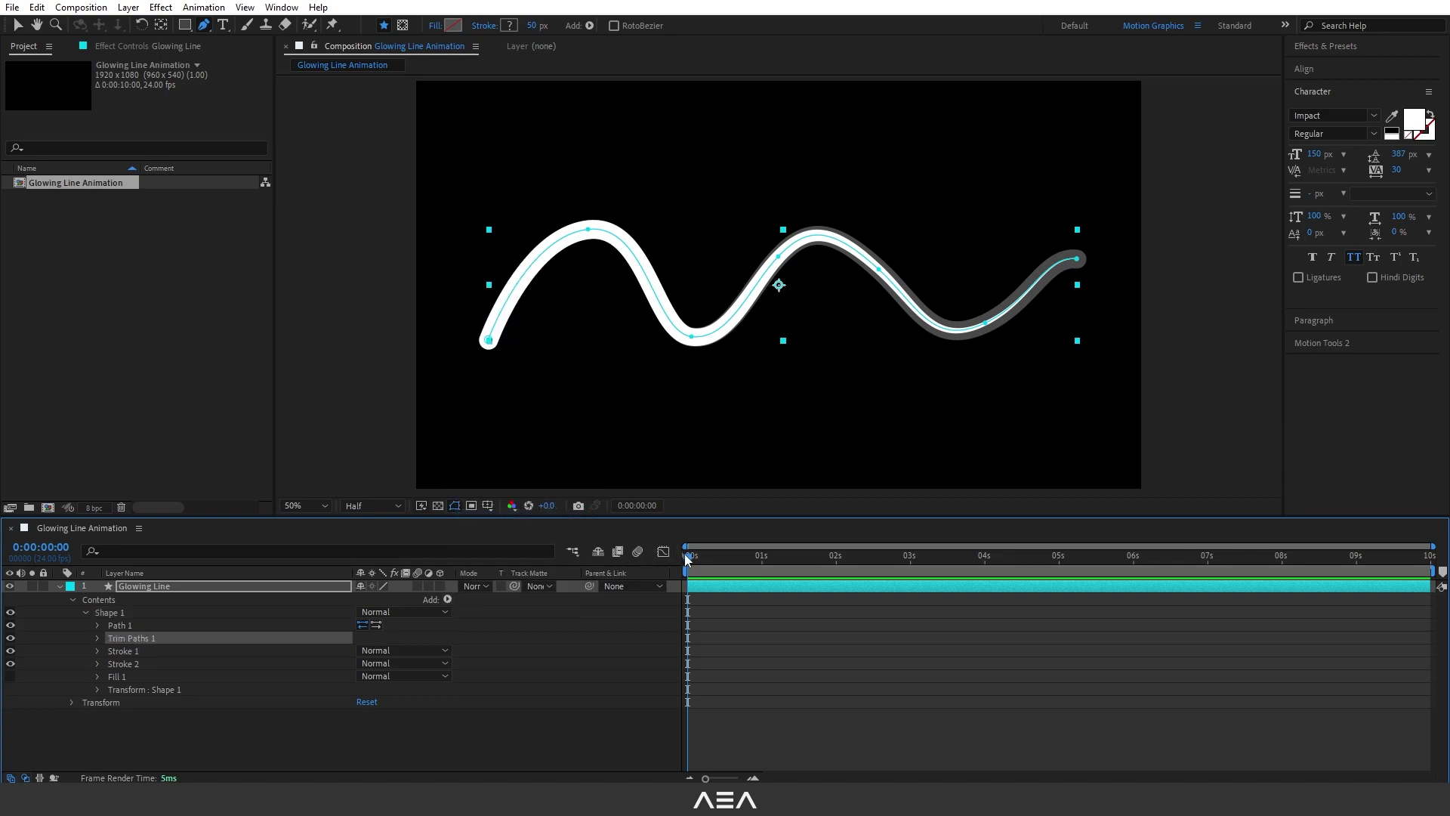
Keyframe the Trim Paths End property at 0 seconds and add a second keyframe with the same value at 2 seconds.
{"action": "mouse_move", "coordinate": [688, 559]}
{"action": "left_mouse_down"}
{"action": "mouse_move", "coordinate": [750, 563]}
{"action": "mouse_move", "coordinate": [470, 581]}
{"action": "left_mouse_up"}
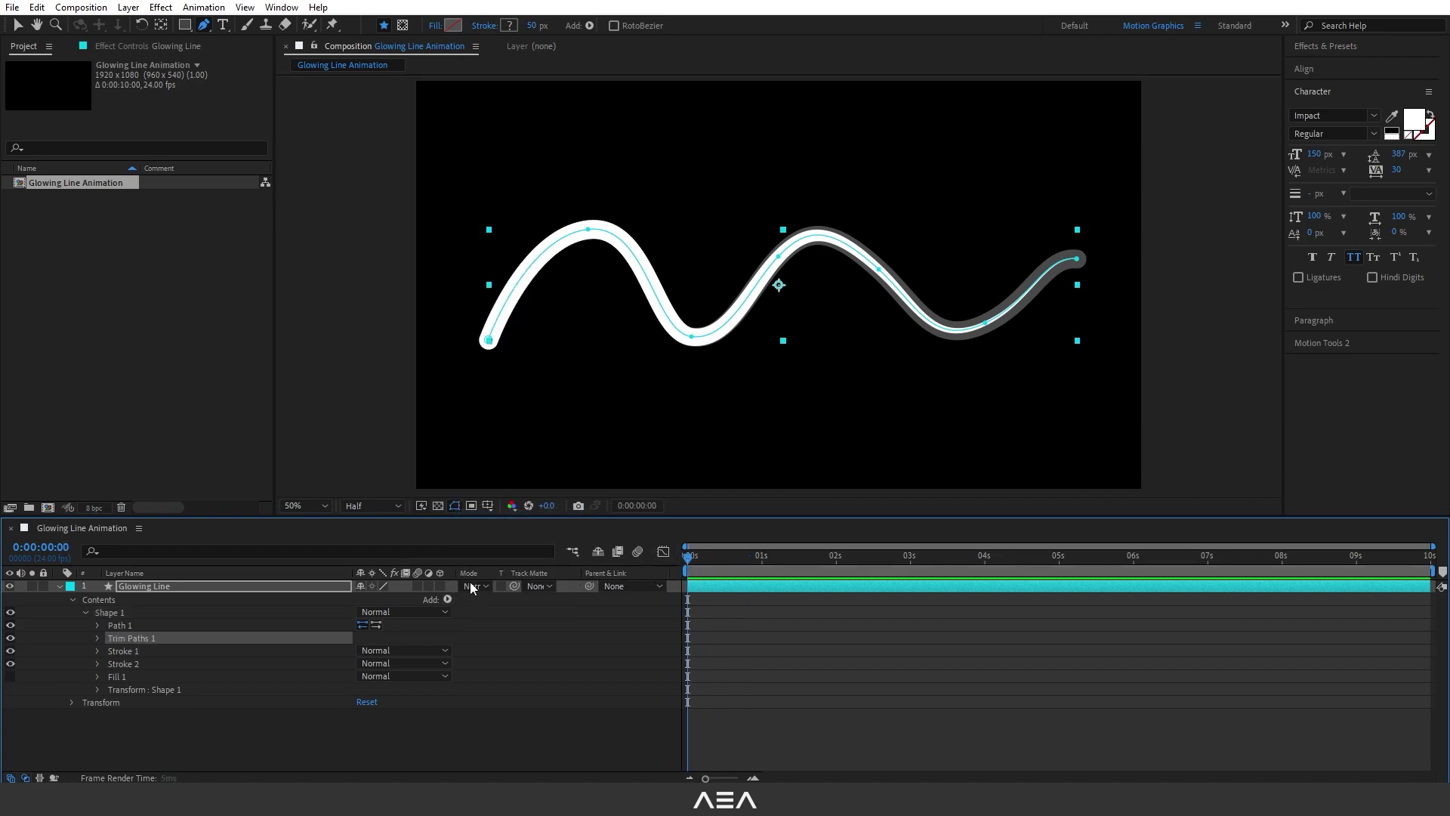
{"action": "left_click", "coordinate": [97, 638]}
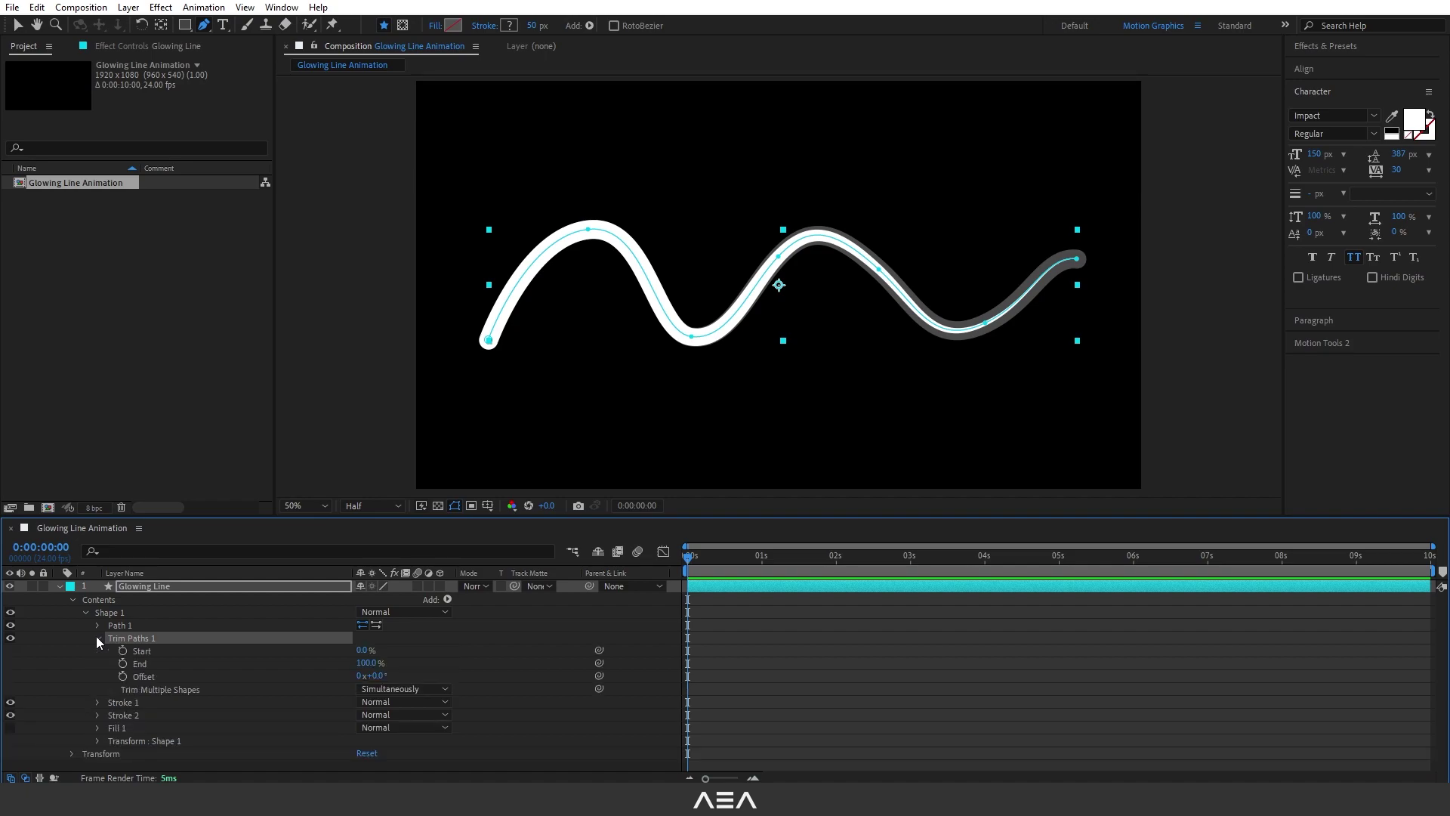
{"action": "left_click", "coordinate": [233, 663]}
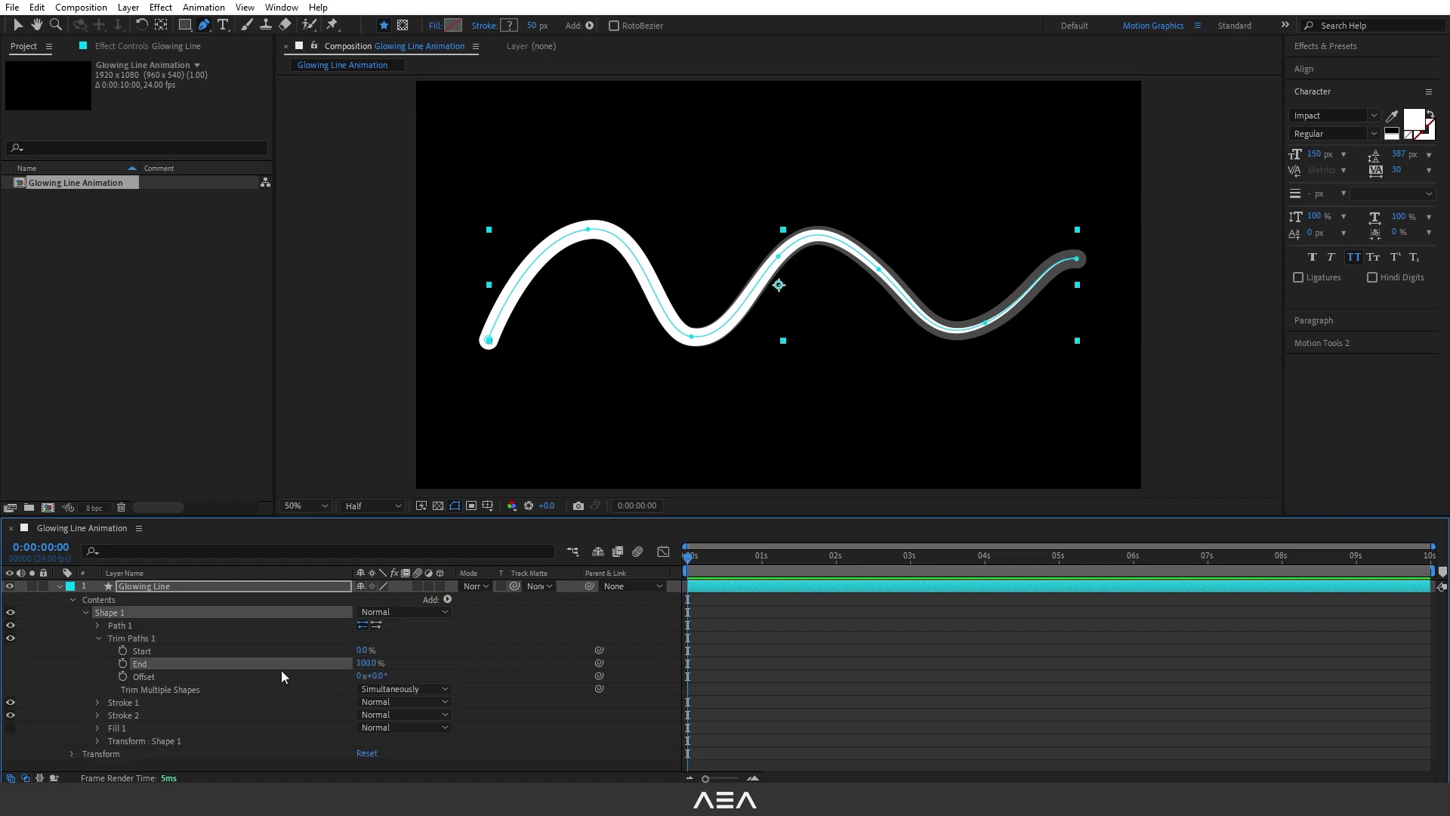
{"action": "left_click", "coordinate": [124, 665]}
{"action": "left_click", "coordinate": [836, 555]}
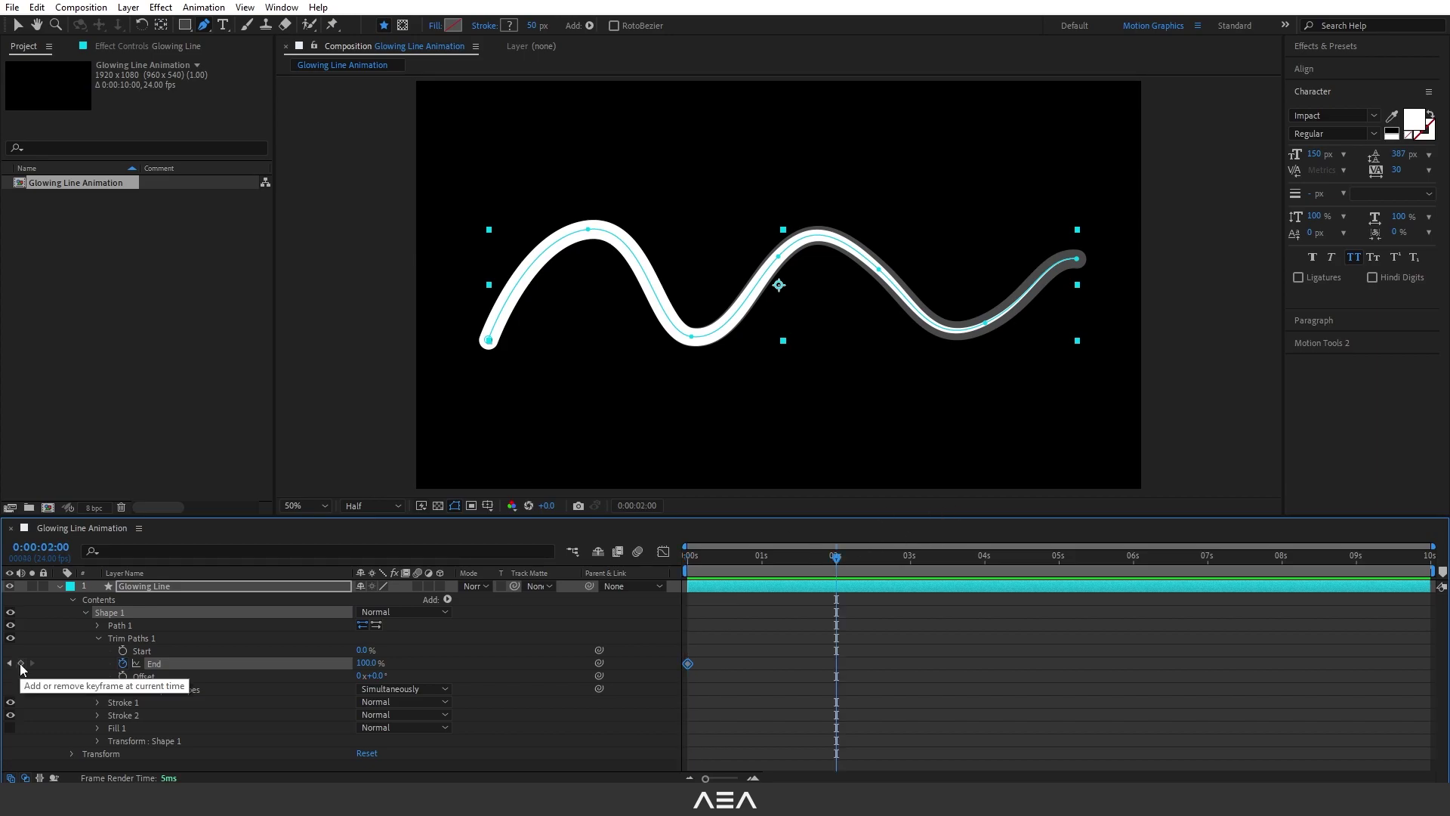
{"action": "left_click", "coordinate": [20, 663]}
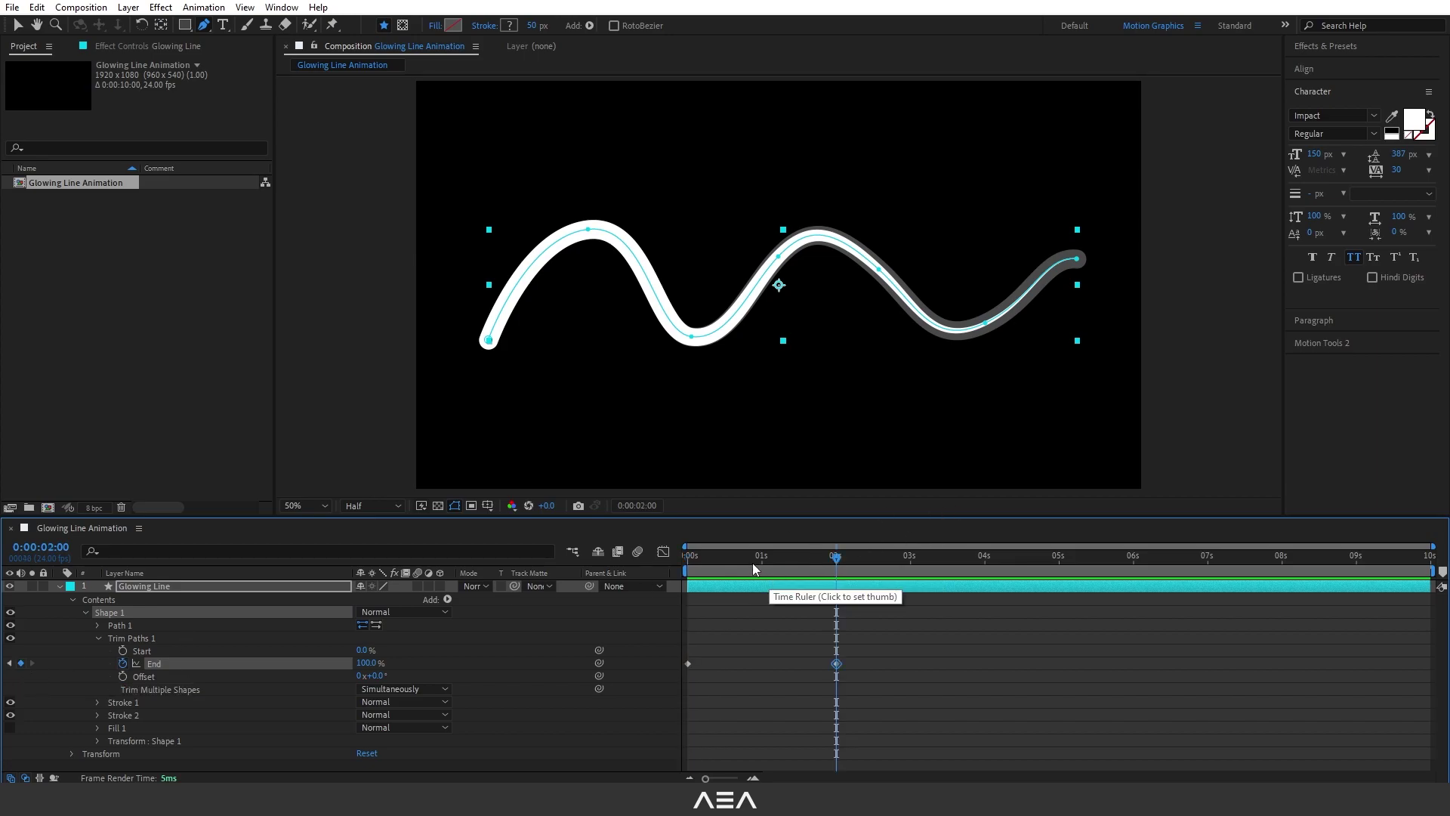
Set the Trim Paths End value to 0% at the first frame and preview the line drawing on.
{"action": "left_click", "coordinate": [727, 558]}
{"action": "left_click_drag", "start_coordinate": [727, 558], "coordinate": [581, 568]}
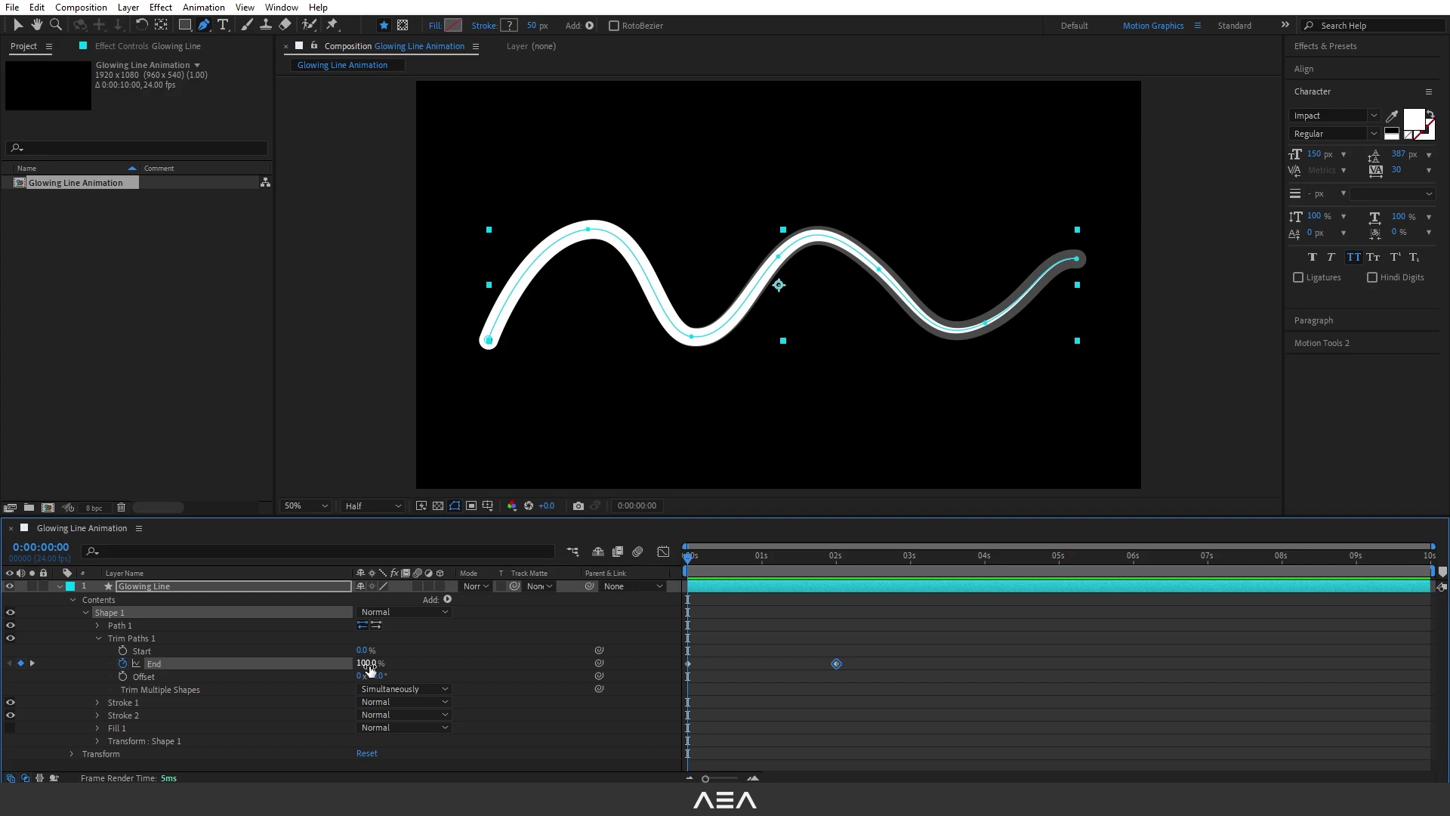
{"action": "left_click_drag", "start_coordinate": [370, 669], "coordinate": [344, 666]}
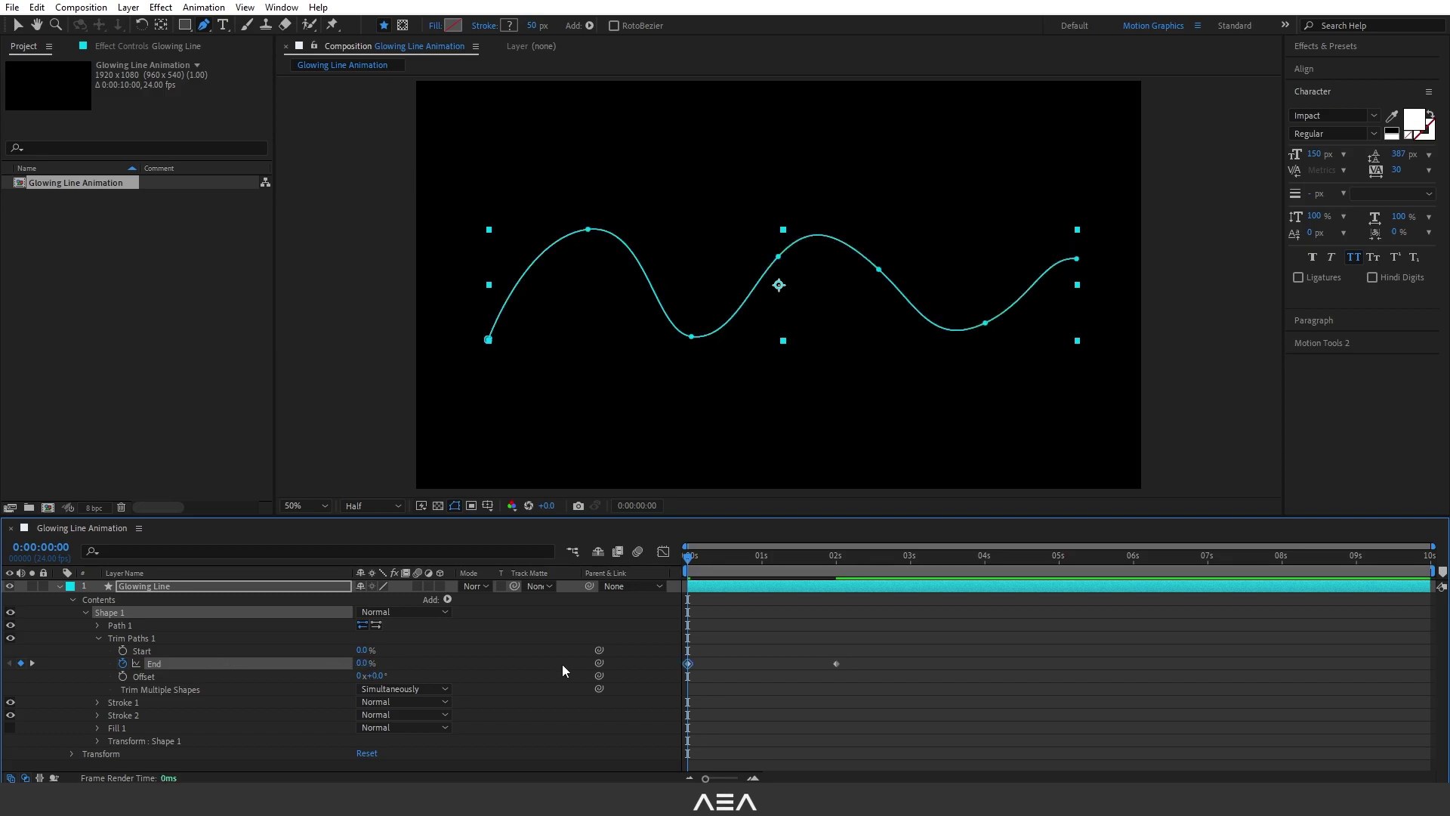
{"action": "key", "text": "space"}
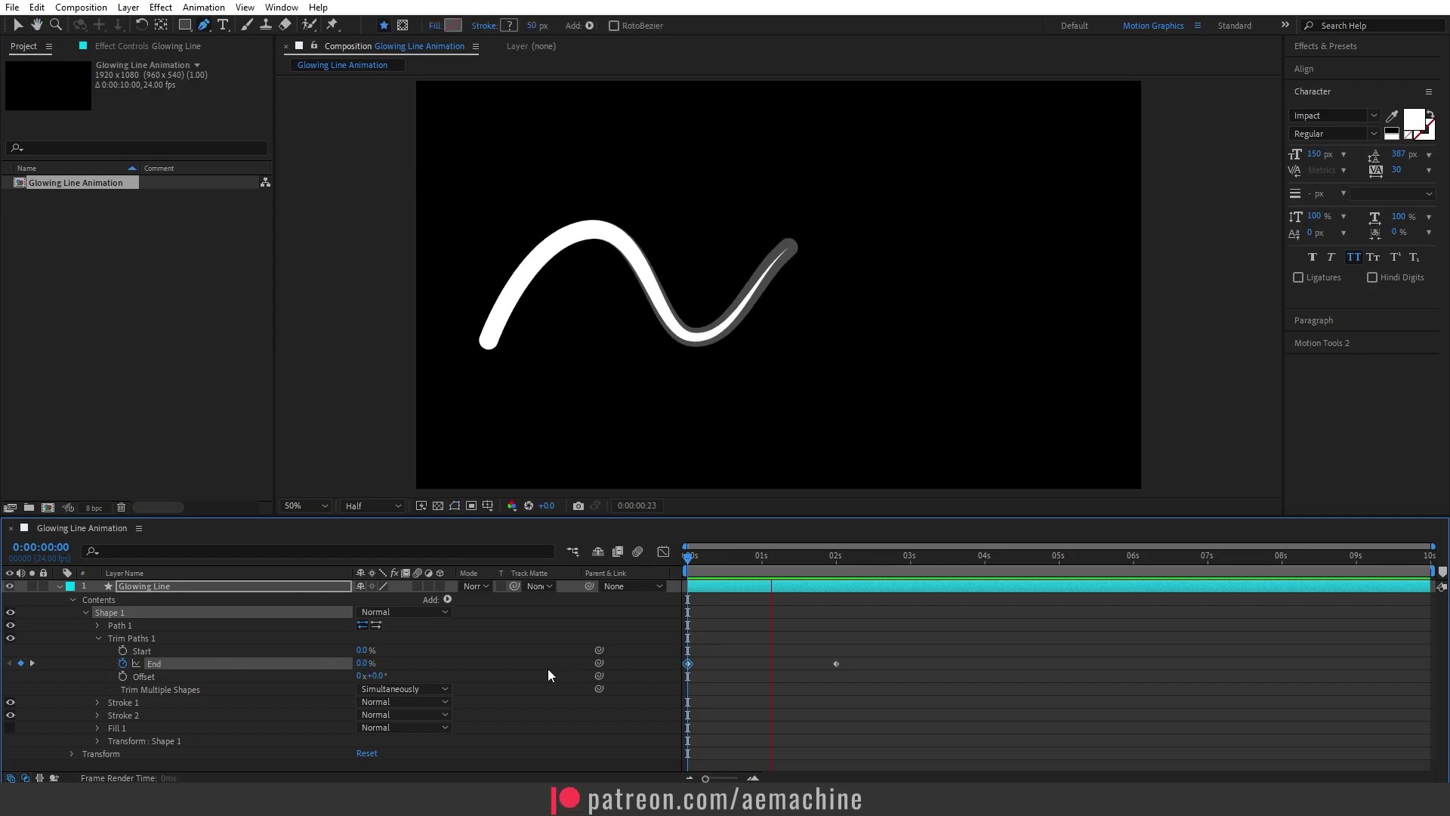
{"action": "left_click", "coordinate": [944, 642]}
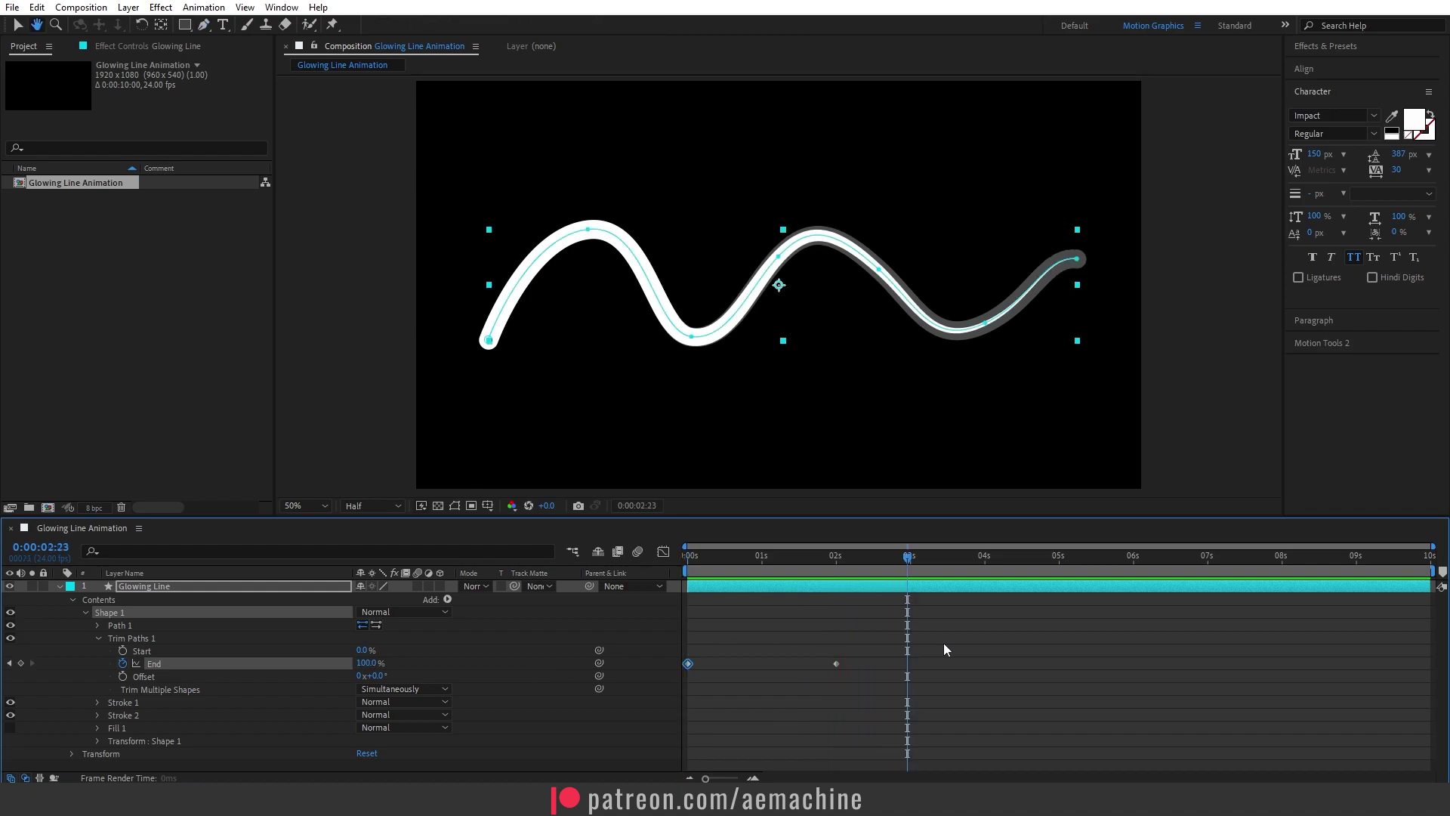
Apply Easy Ease to both Trim Paths End keyframes and preview the animation from the start.
{"action": "left_click_drag", "start_coordinate": [908, 663], "coordinate": [593, 695]}
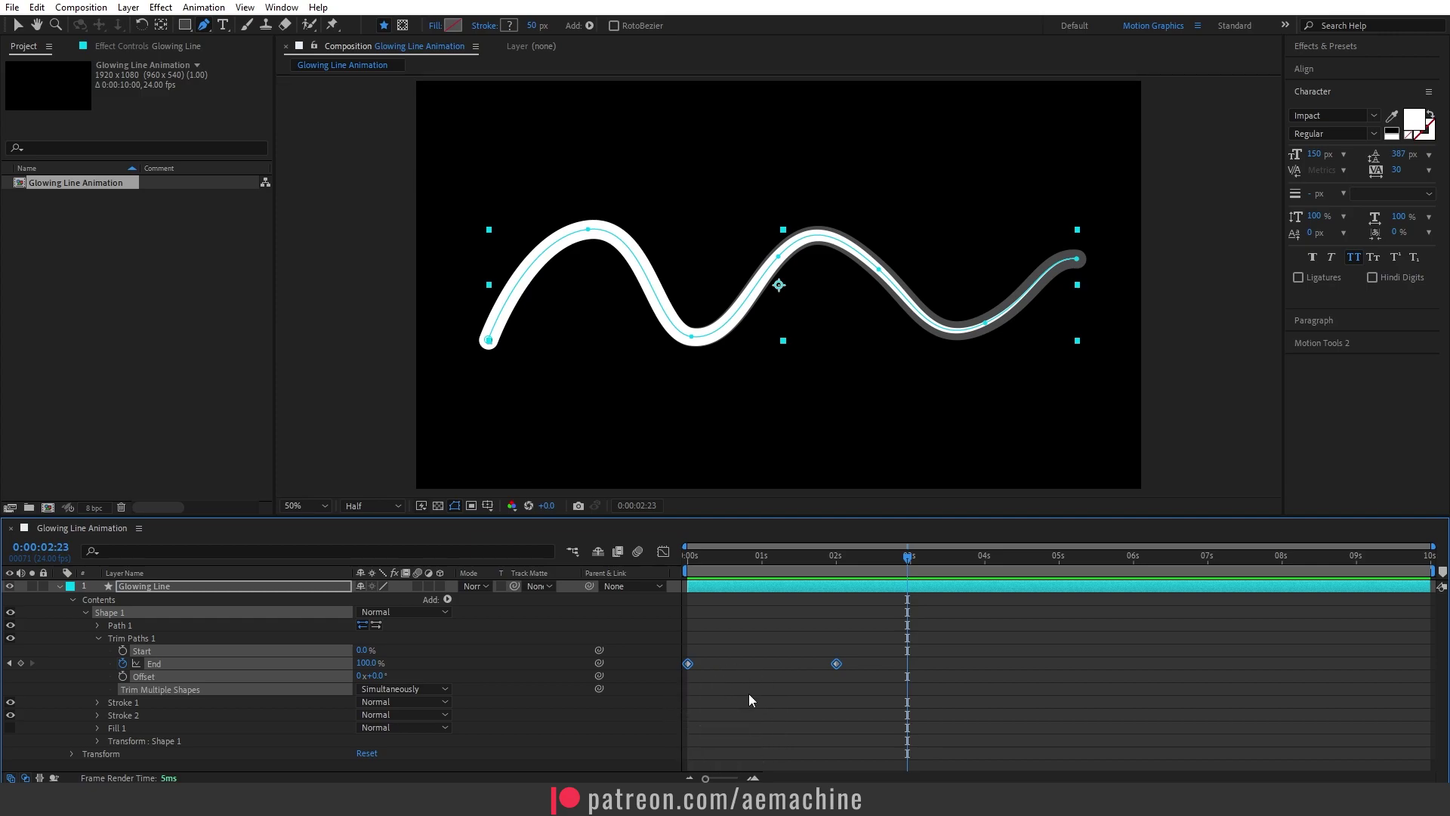
{"action": "key", "text": "F9"}
{"action": "key", "text": "Home"}
{"action": "key", "text": "space"}
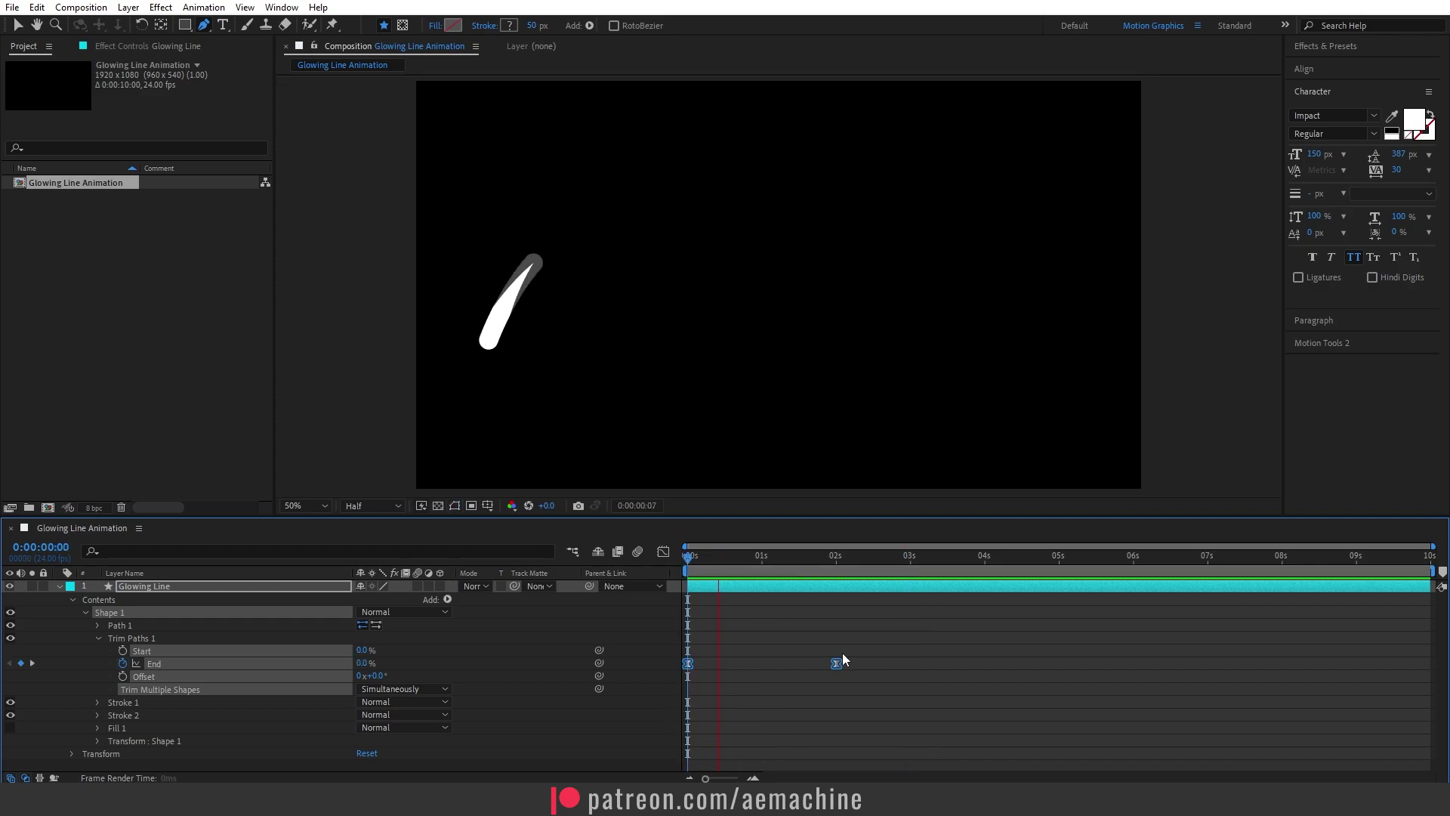
{"action": "key", "text": "space"}
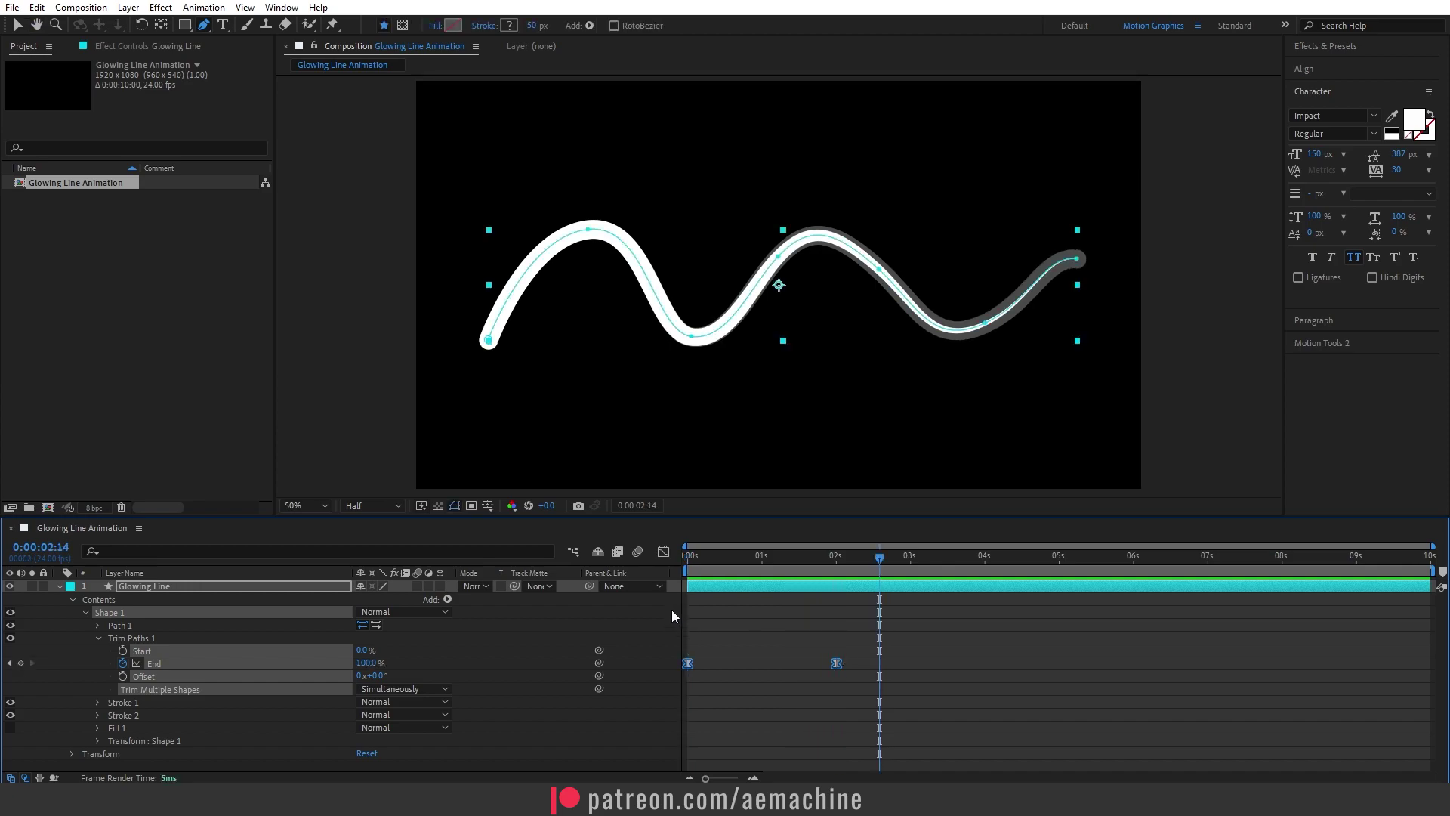
Steepen the End value curve in the Graph Editor by extending the second keyframe's handle to about 1 s and the first's to about 1.2 s.
{"action": "left_click", "coordinate": [666, 556]}
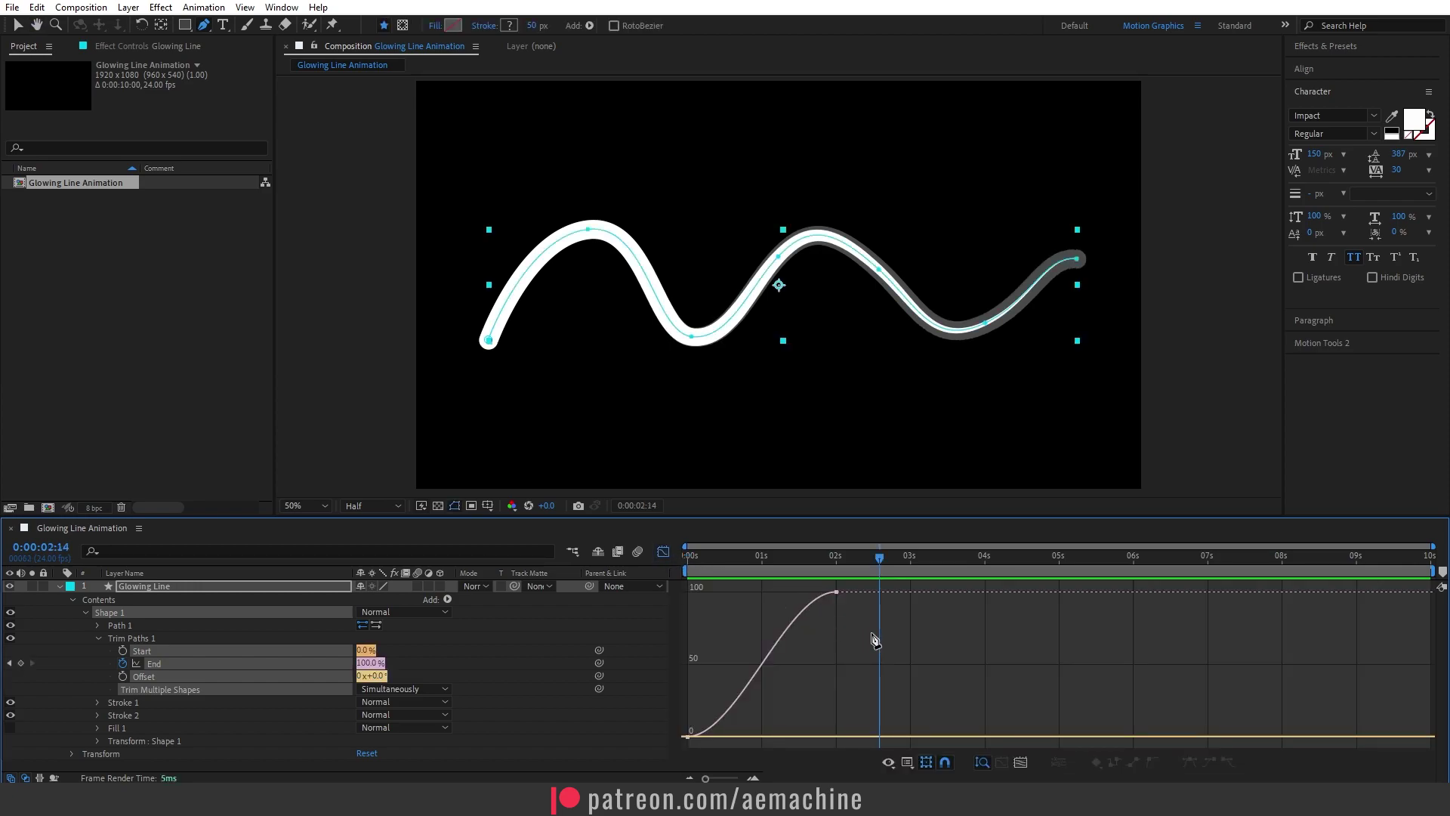
{"action": "left_click", "coordinate": [148, 662]}
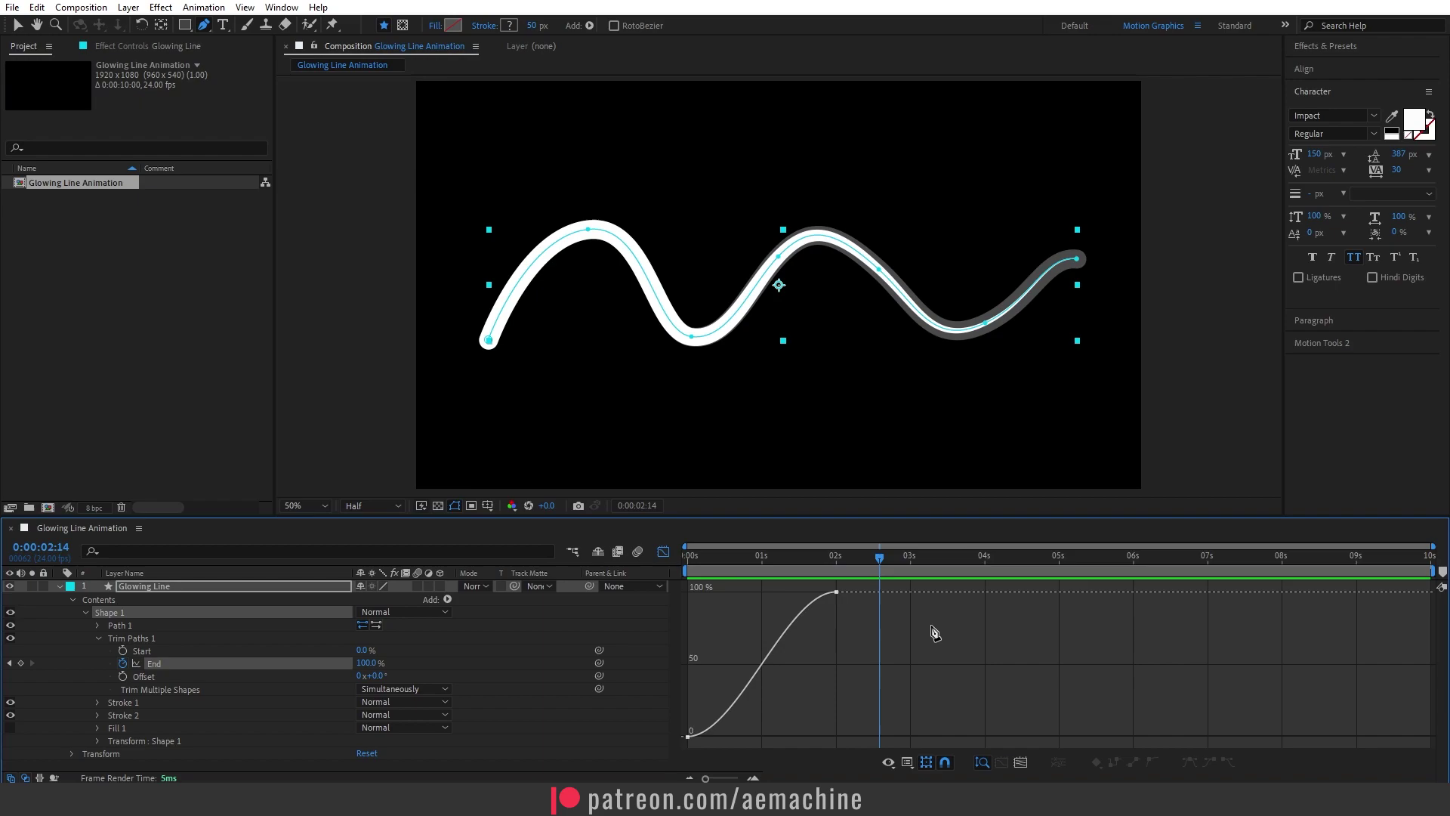
{"action": "left_click_drag", "start_coordinate": [786, 592], "coordinate": [760, 591]}
{"action": "right_click", "coordinate": [814, 663]}
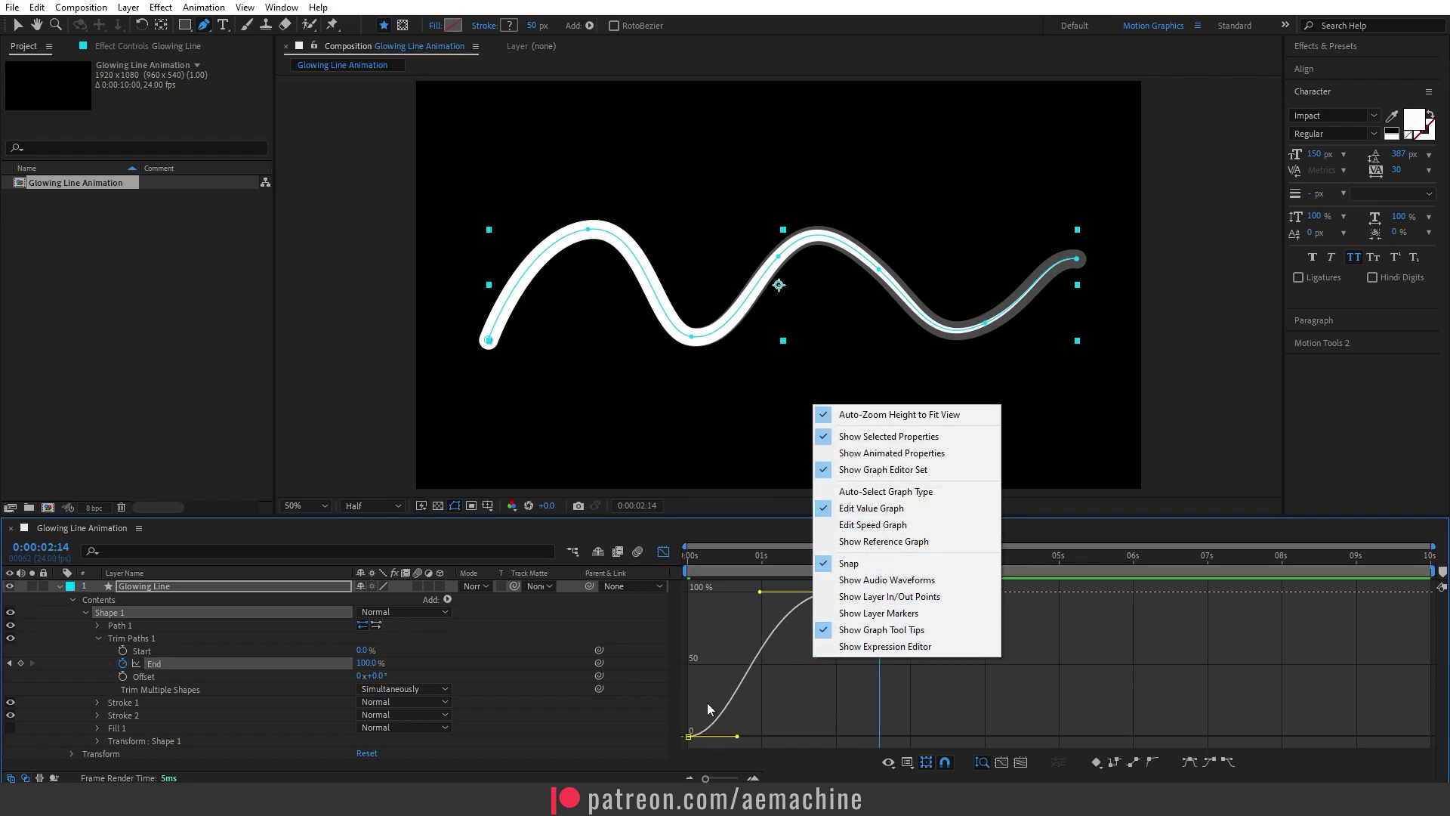
{"action": "left_click", "coordinate": [688, 736]}
{"action": "left_click_drag", "start_coordinate": [736, 737], "coordinate": [776, 736]}
Preview the eased line from the start, close the Graph Editor and collapse the Glowing Line layer's properties.
{"action": "left_click_drag", "start_coordinate": [718, 562], "coordinate": [642, 566]}
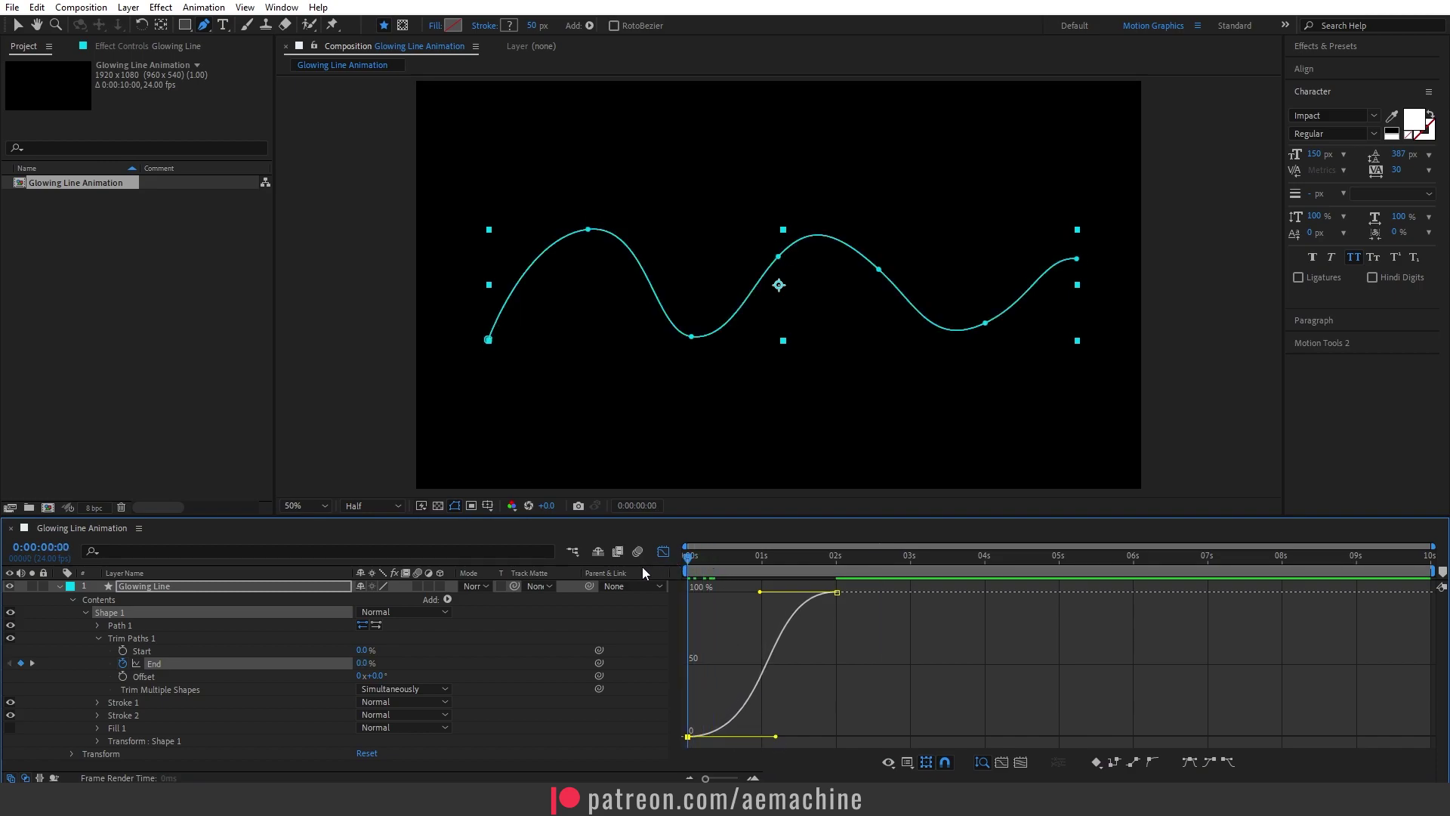
{"action": "key", "text": "space"}
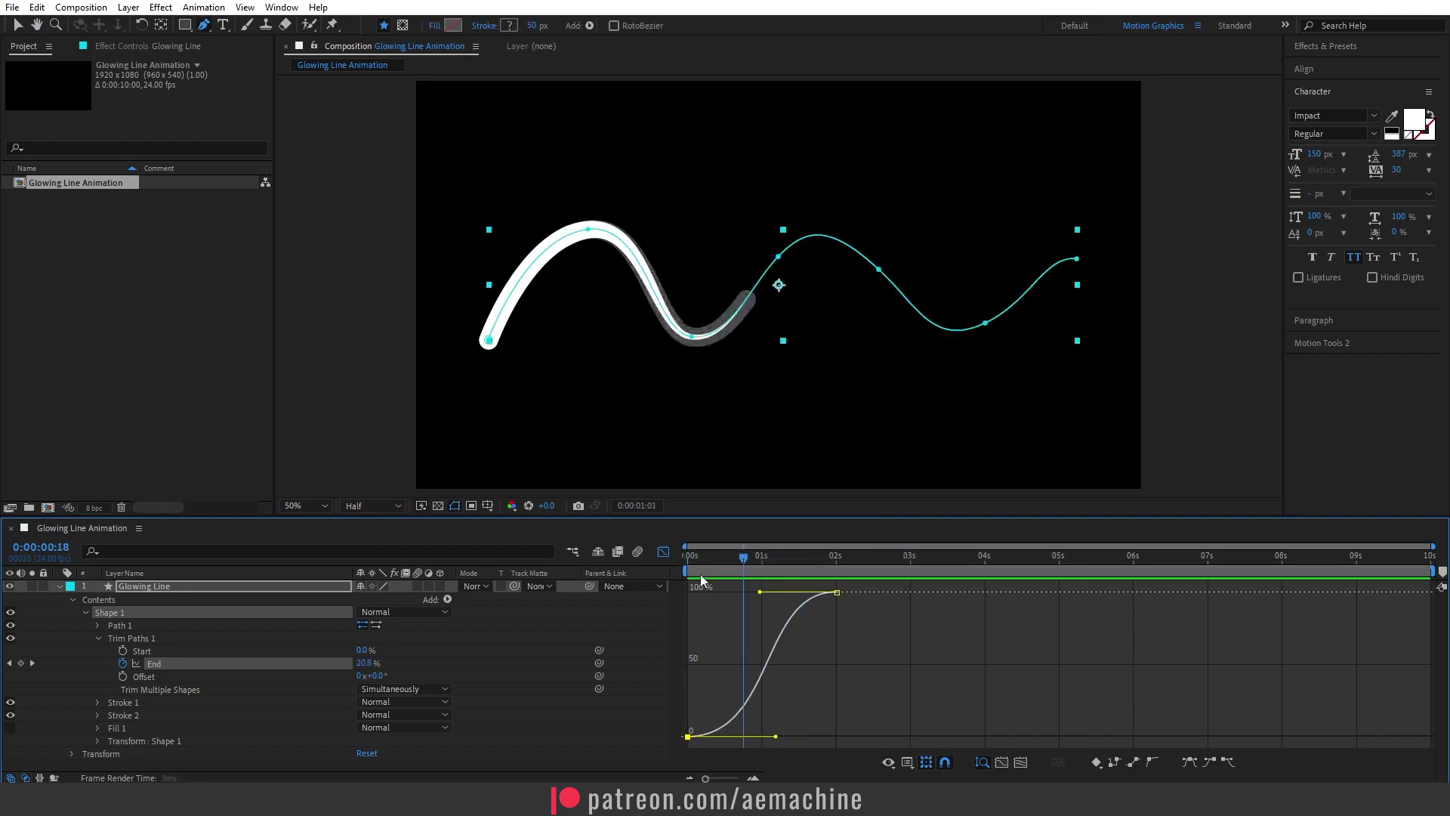
{"action": "key", "text": "space"}
{"action": "key", "text": "space"}
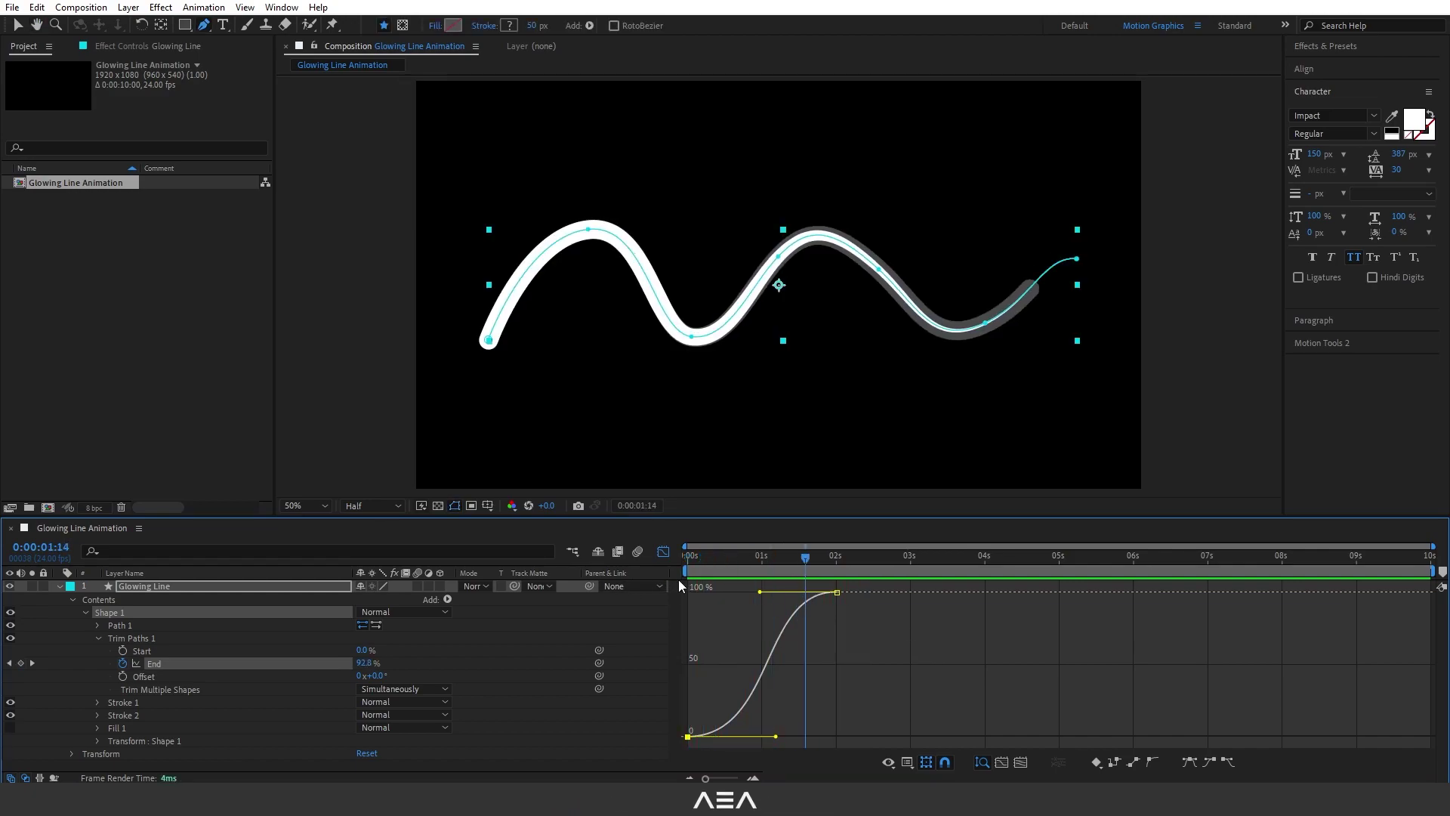
{"action": "left_click", "coordinate": [662, 552]}
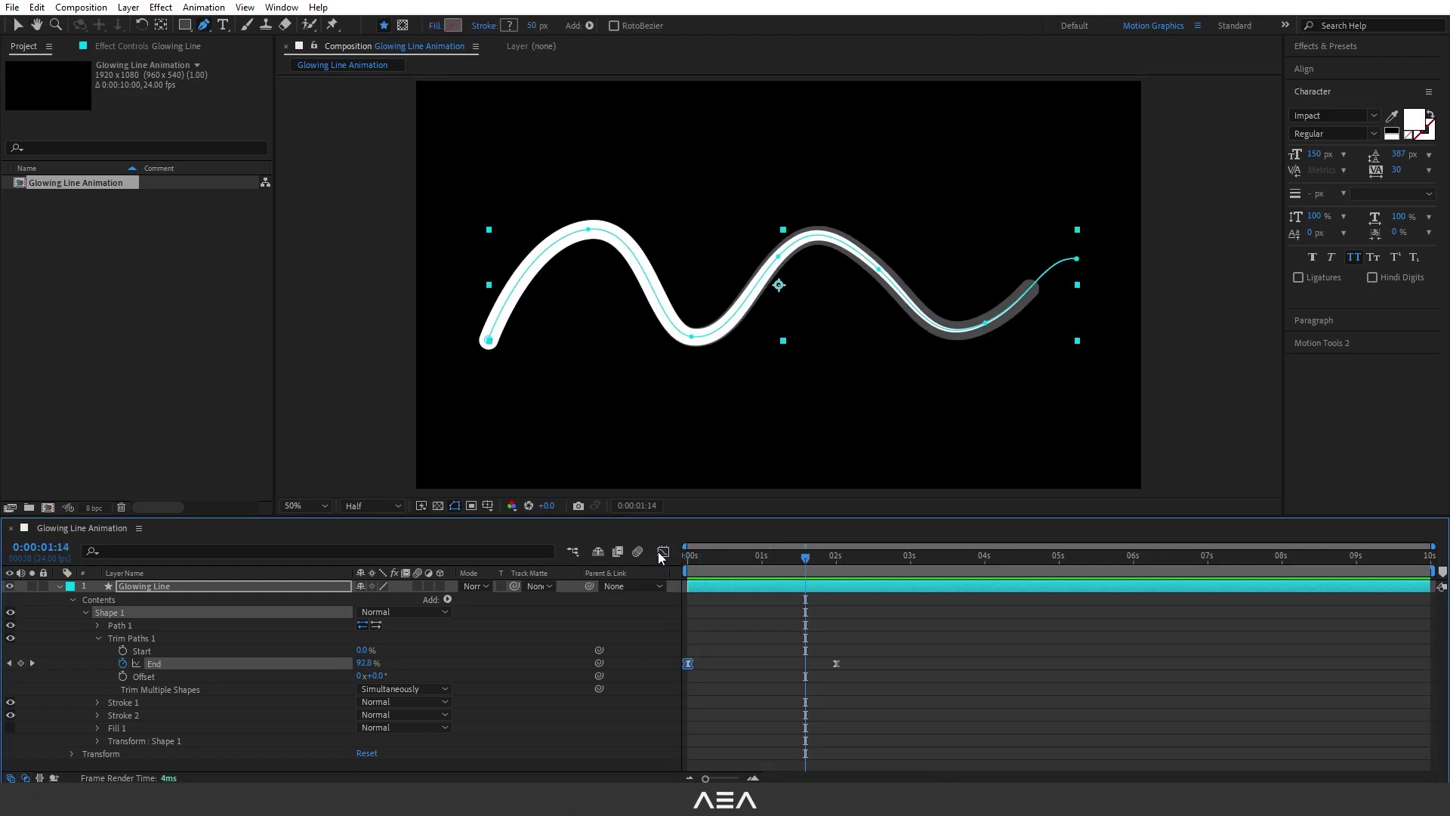
{"action": "left_click", "coordinate": [58, 586]}
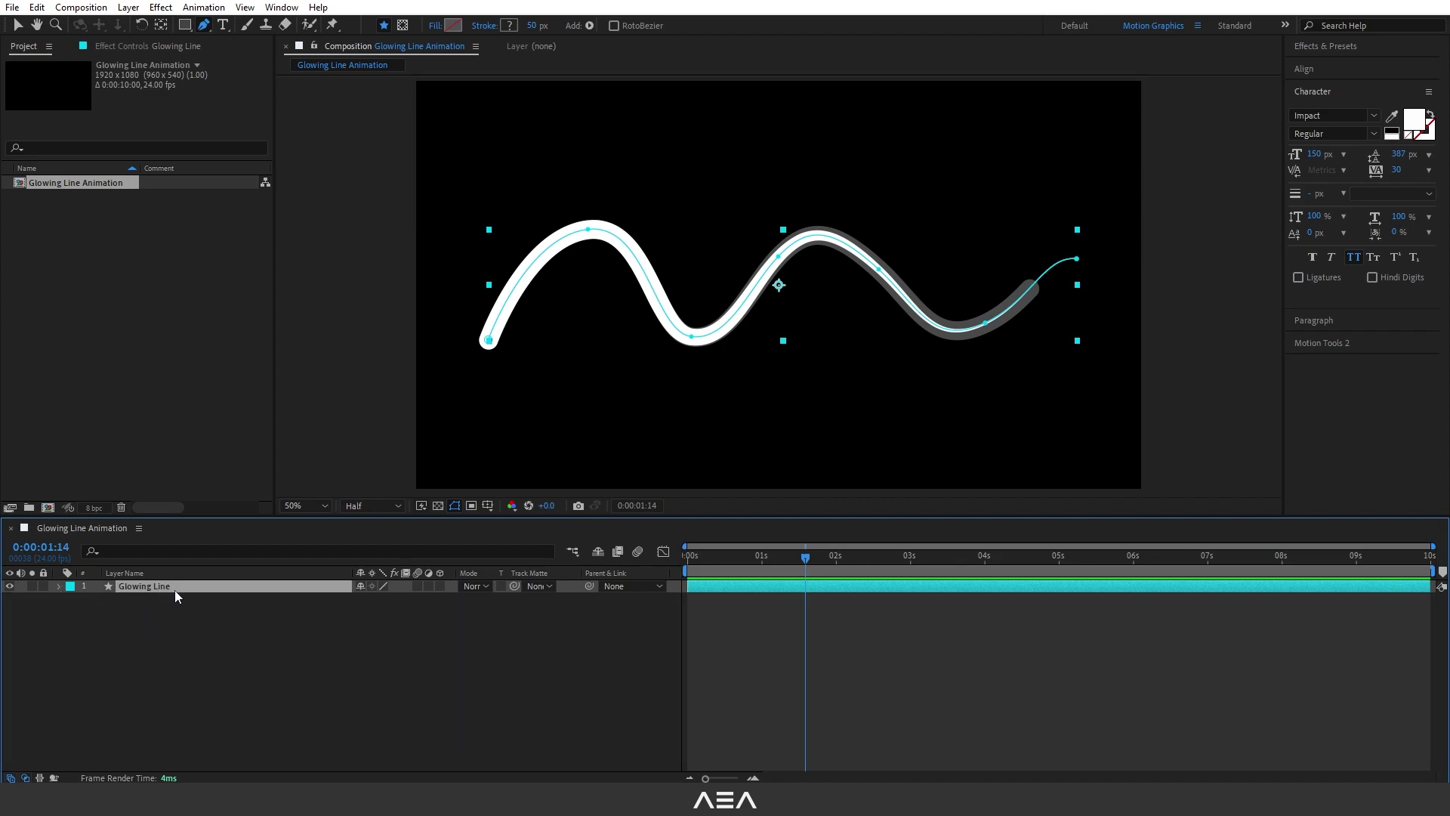
Search the effects for "fast" and apply Fast Box Blur to the Glowing Line layer.
{"action": "left_click", "coordinate": [1335, 45]}
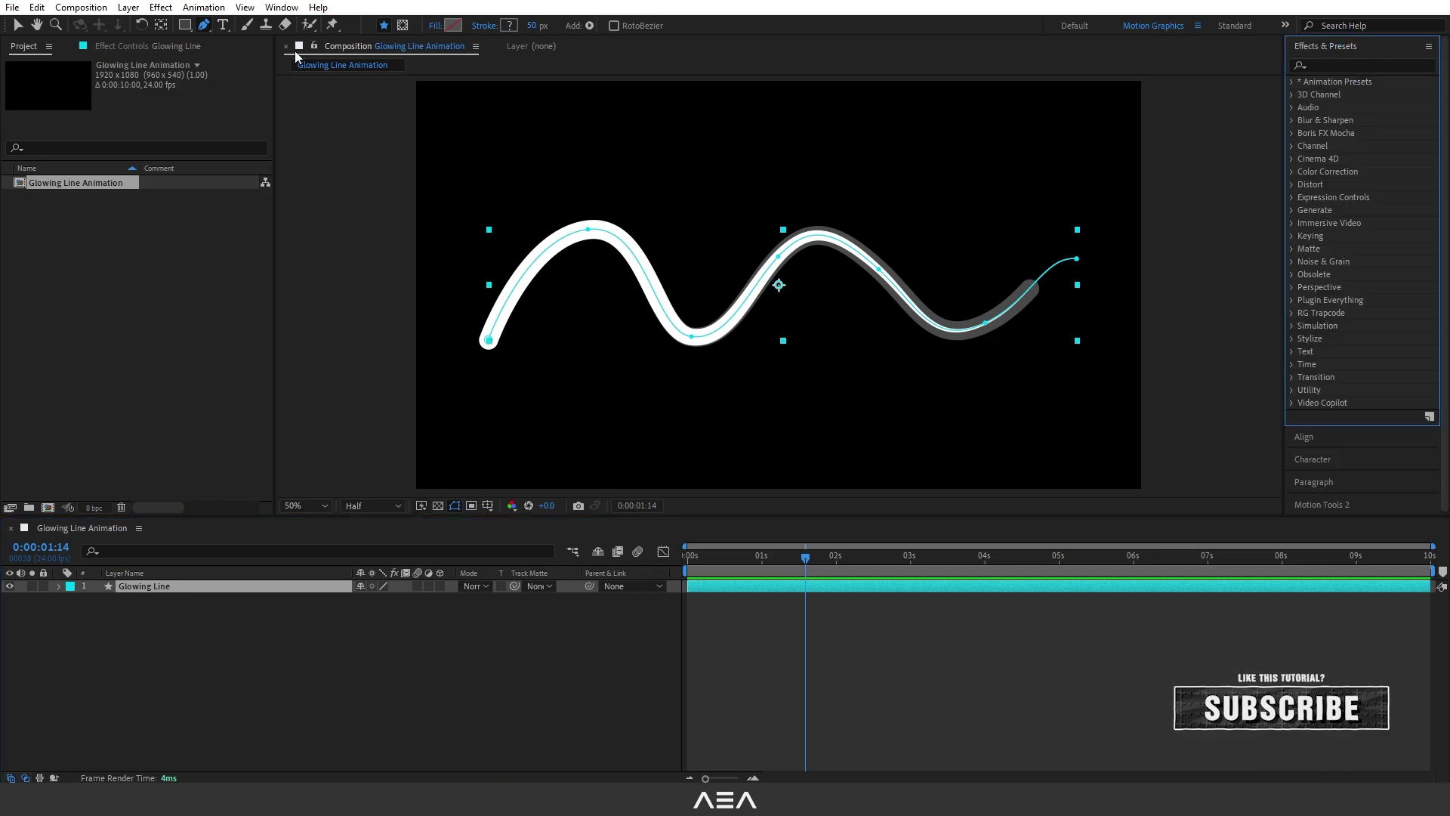
{"action": "left_click", "coordinate": [281, 8]}
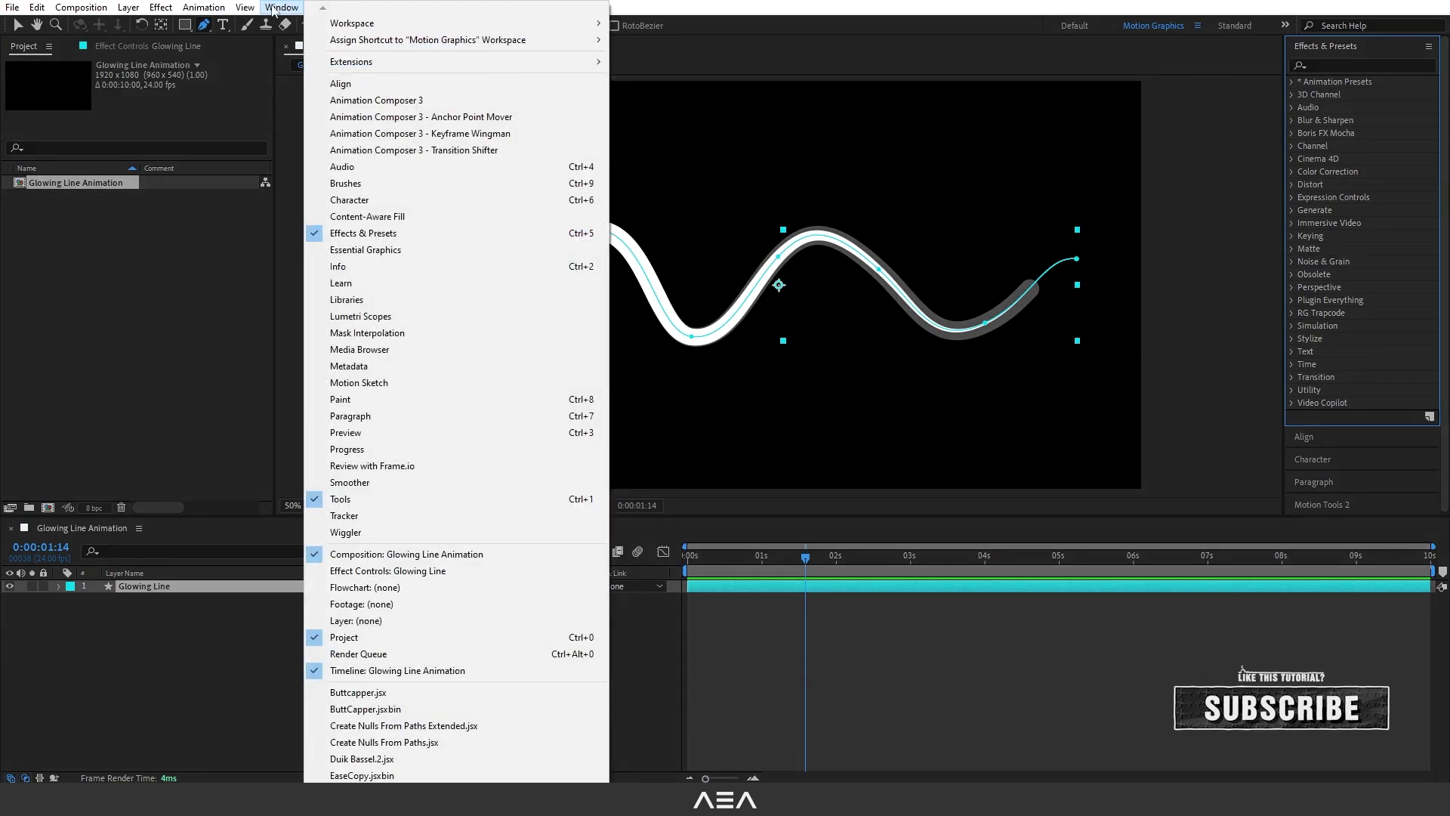
{"action": "left_click", "coordinate": [357, 236]}
{"action": "left_click", "coordinate": [1341, 65]}
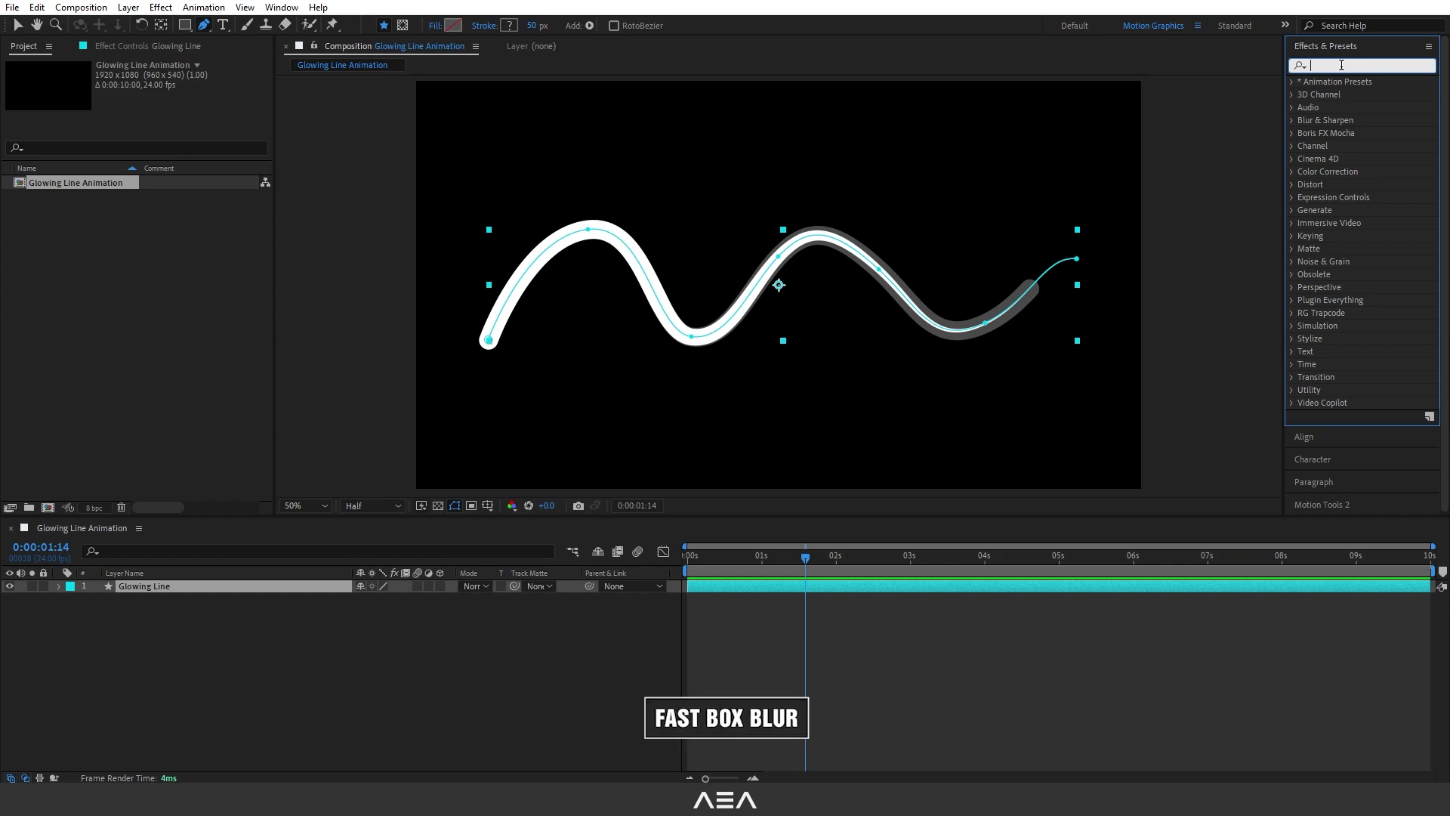
{"action": "type", "text": "fast"}
{"action": "left_click", "coordinate": [190, 594]}
{"action": "left_click", "coordinate": [142, 590]}
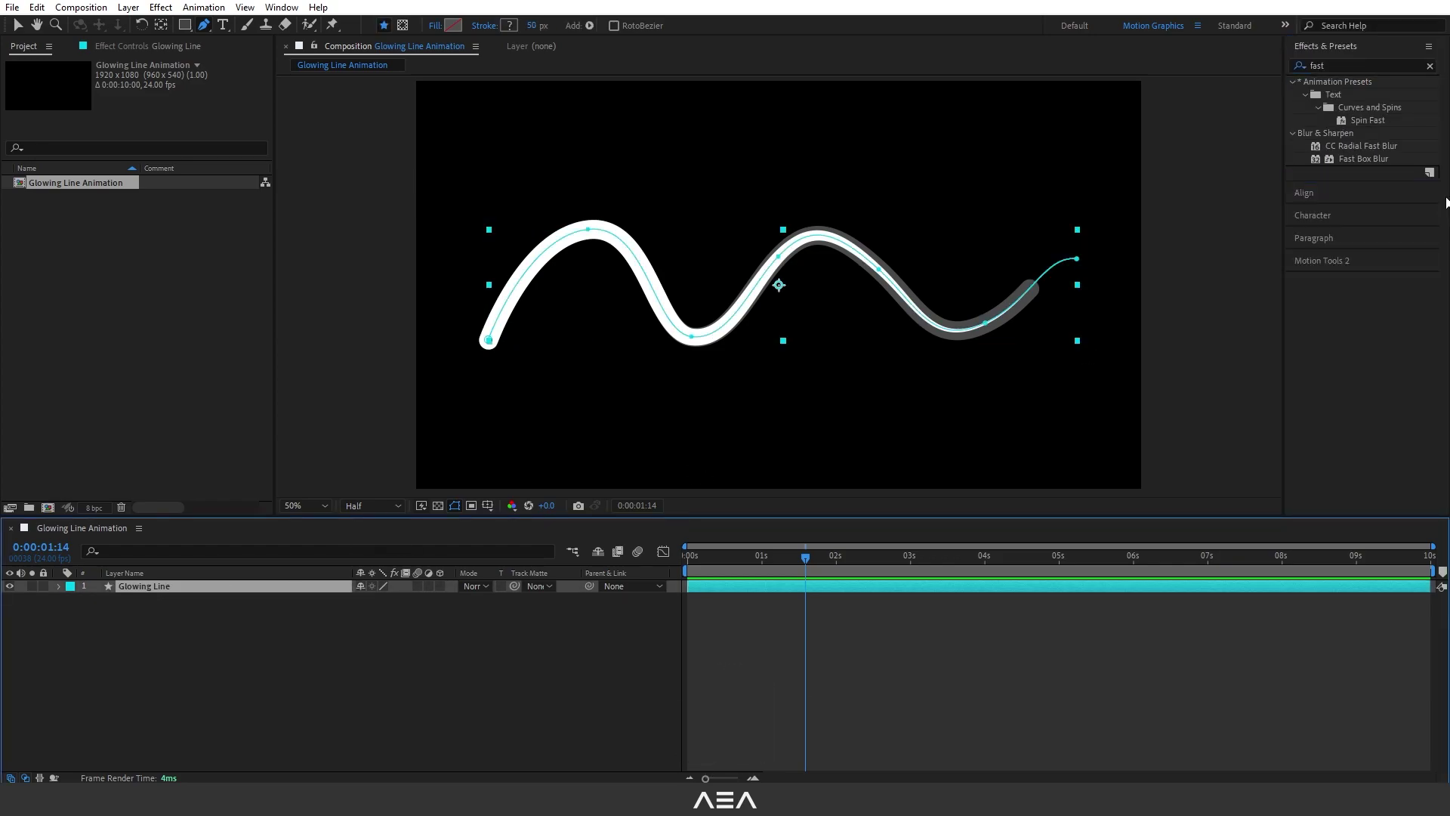
{"action": "double_click", "coordinate": [1360, 160]}
Set the Fast Box Blur's Blur Radius to 8.
{"action": "key", "text": "v"}
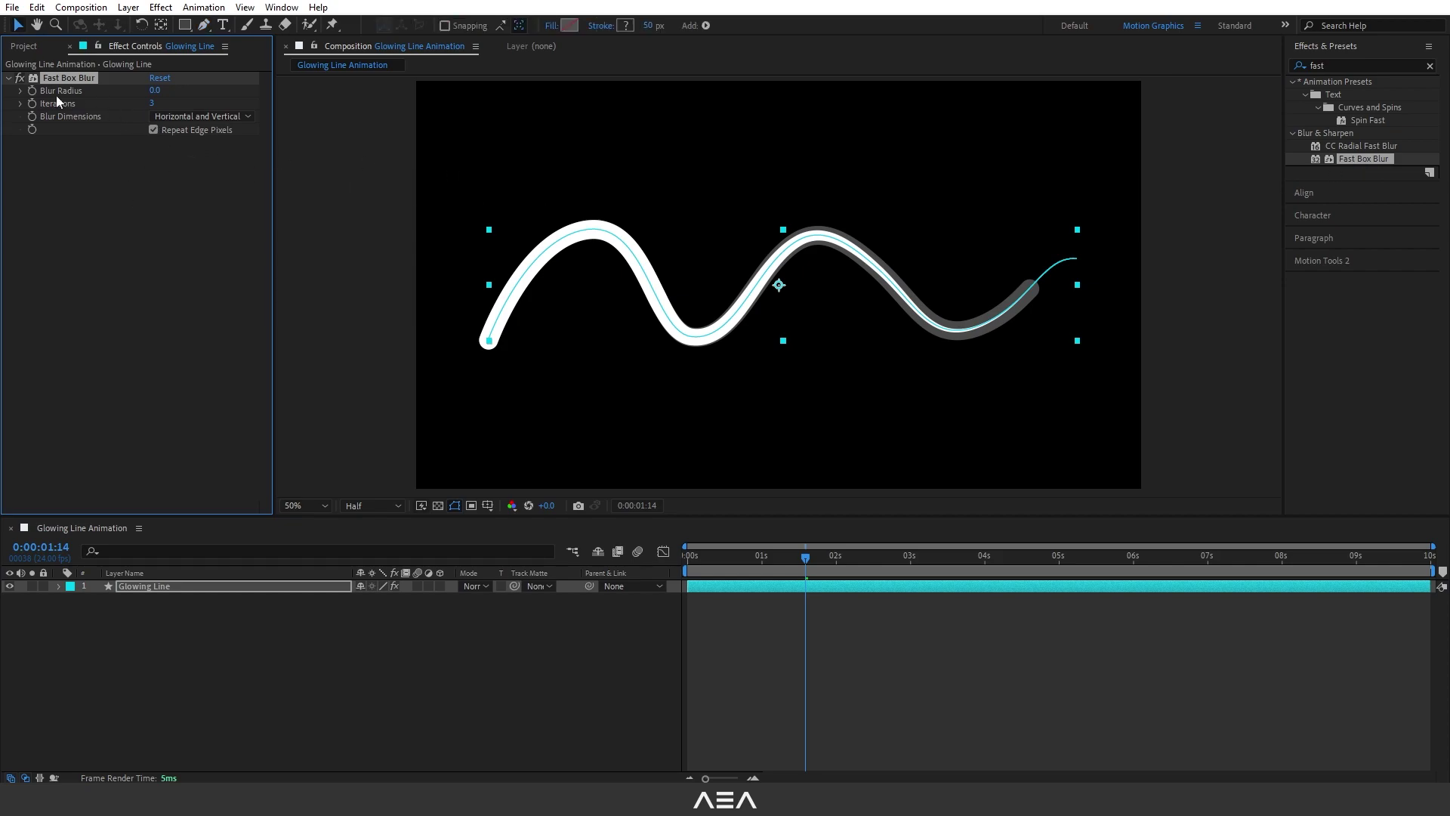
{"action": "left_click", "coordinate": [282, 7]}
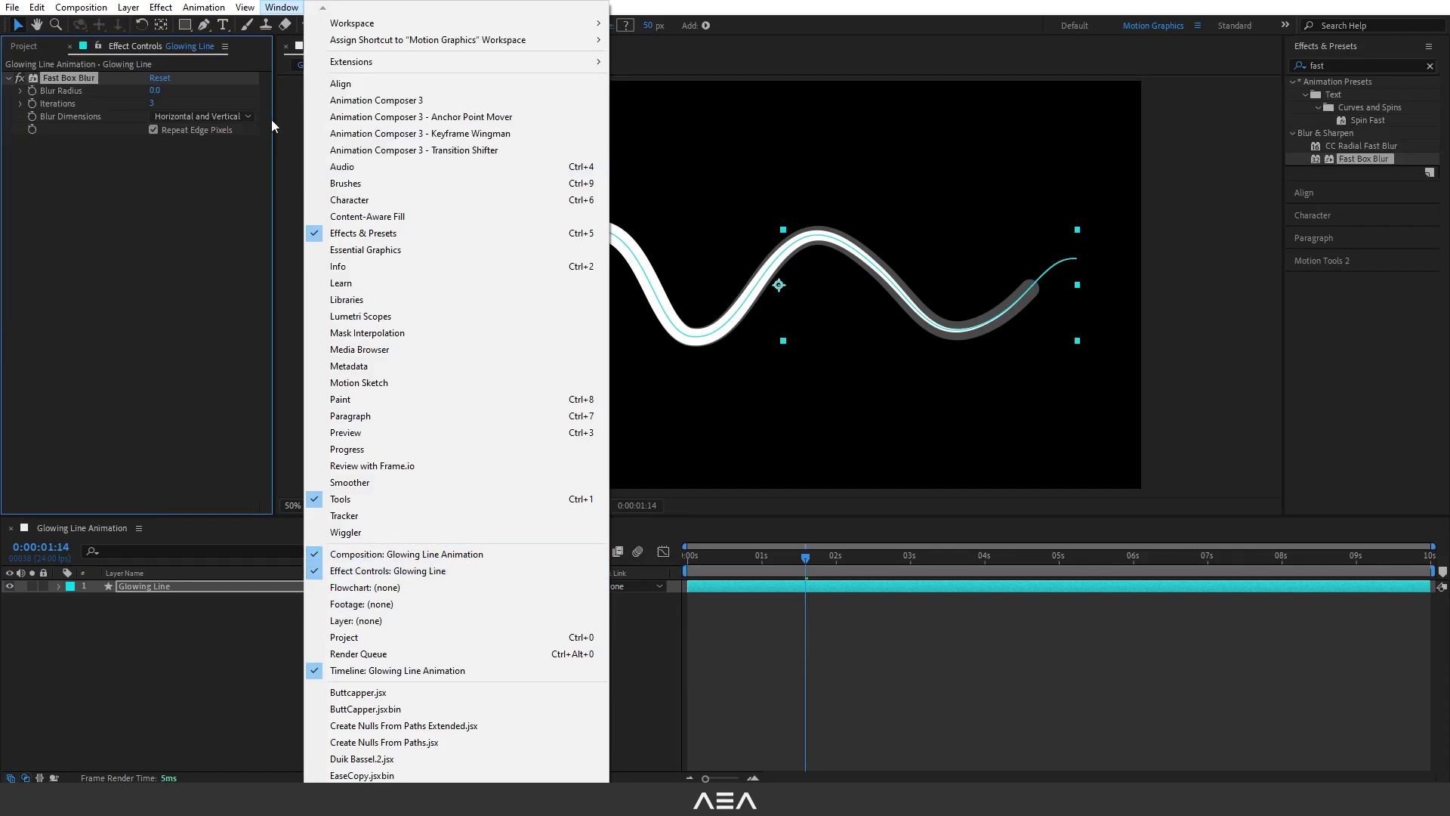
{"action": "left_click", "coordinate": [288, 7]}
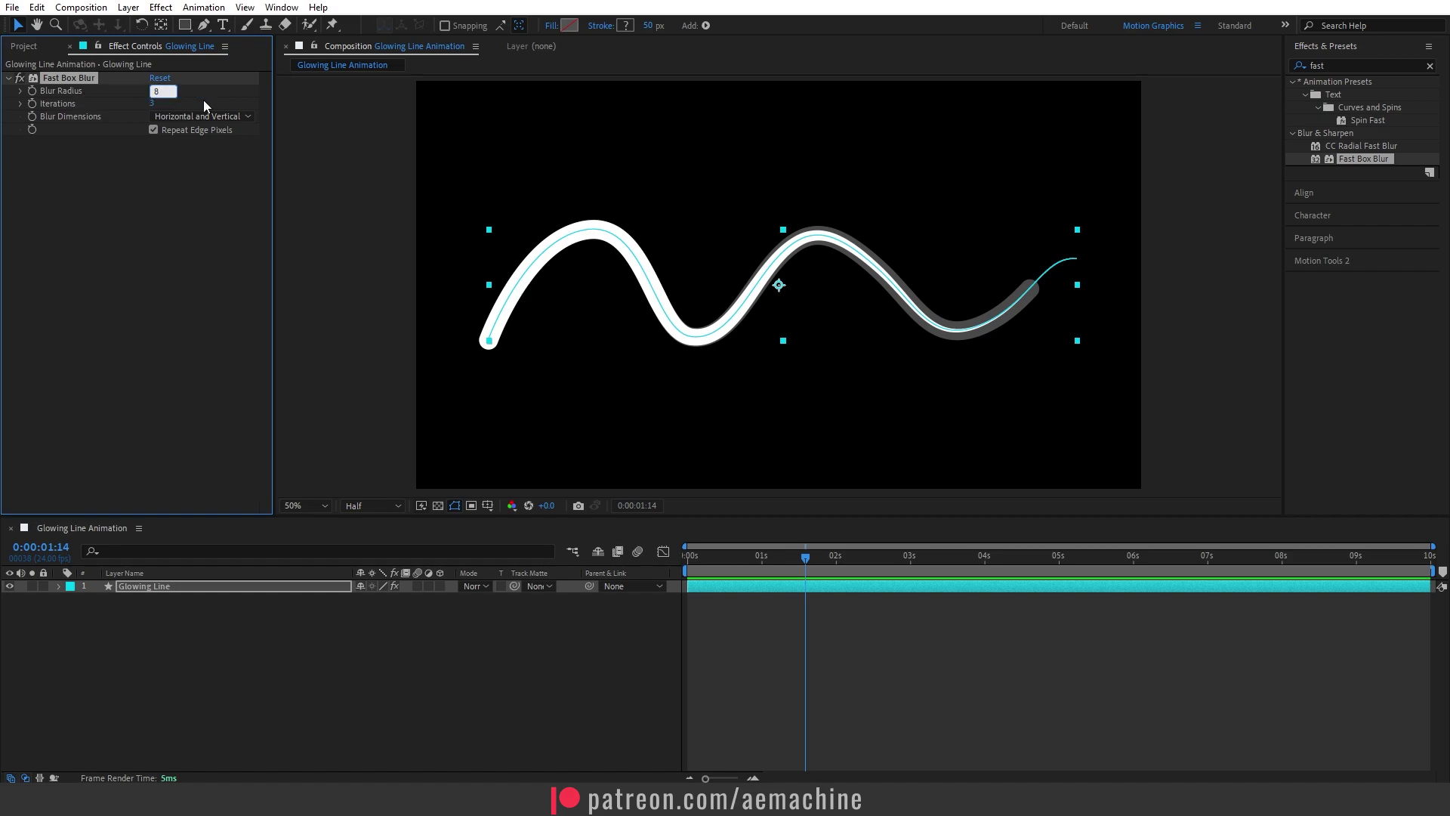
{"action": "key", "text": "Return"}
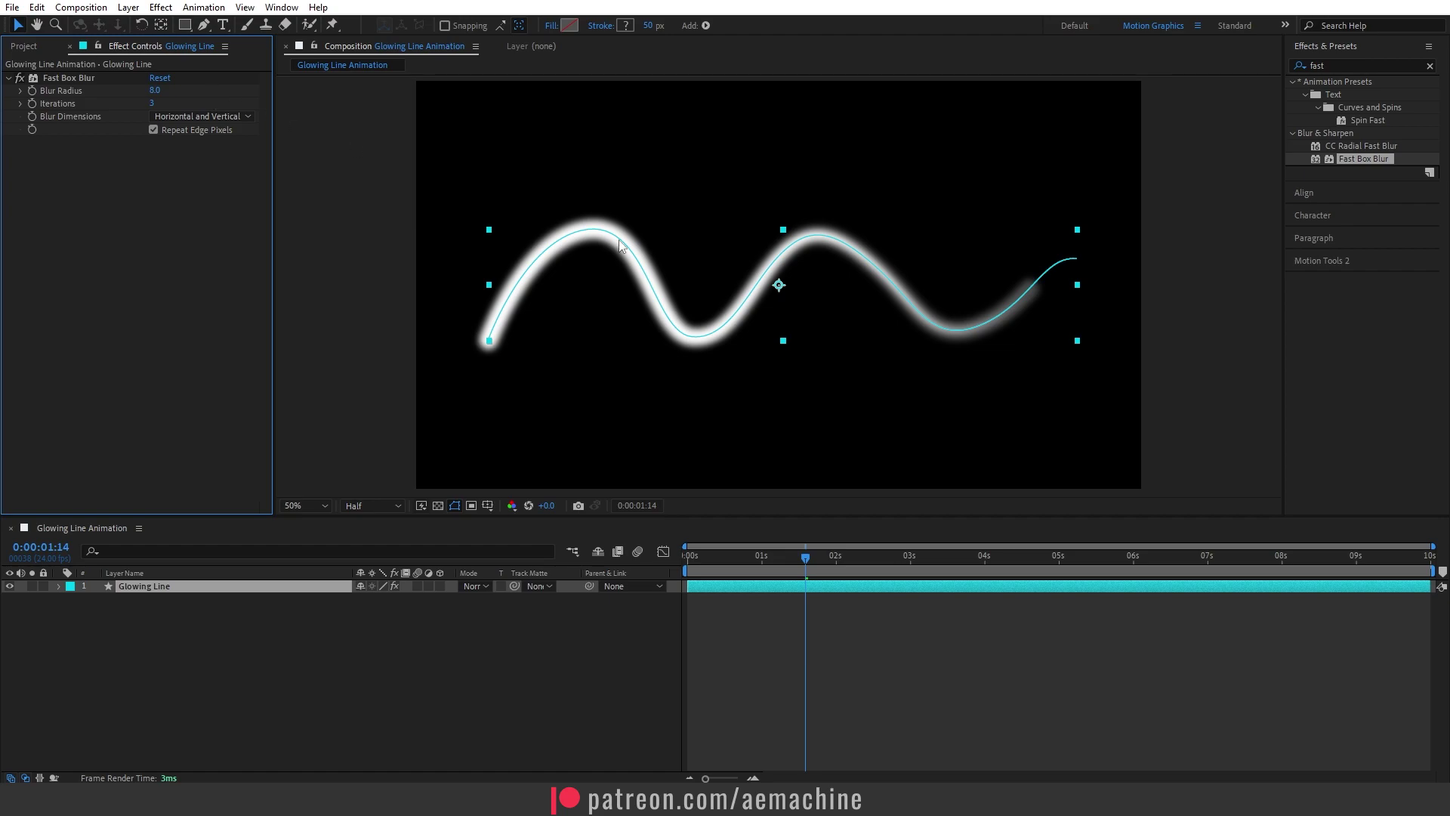
Search the effects for "cc com" and apply CC Composite to the Glowing Line layer.
{"action": "key", "text": "ctrl+5"}
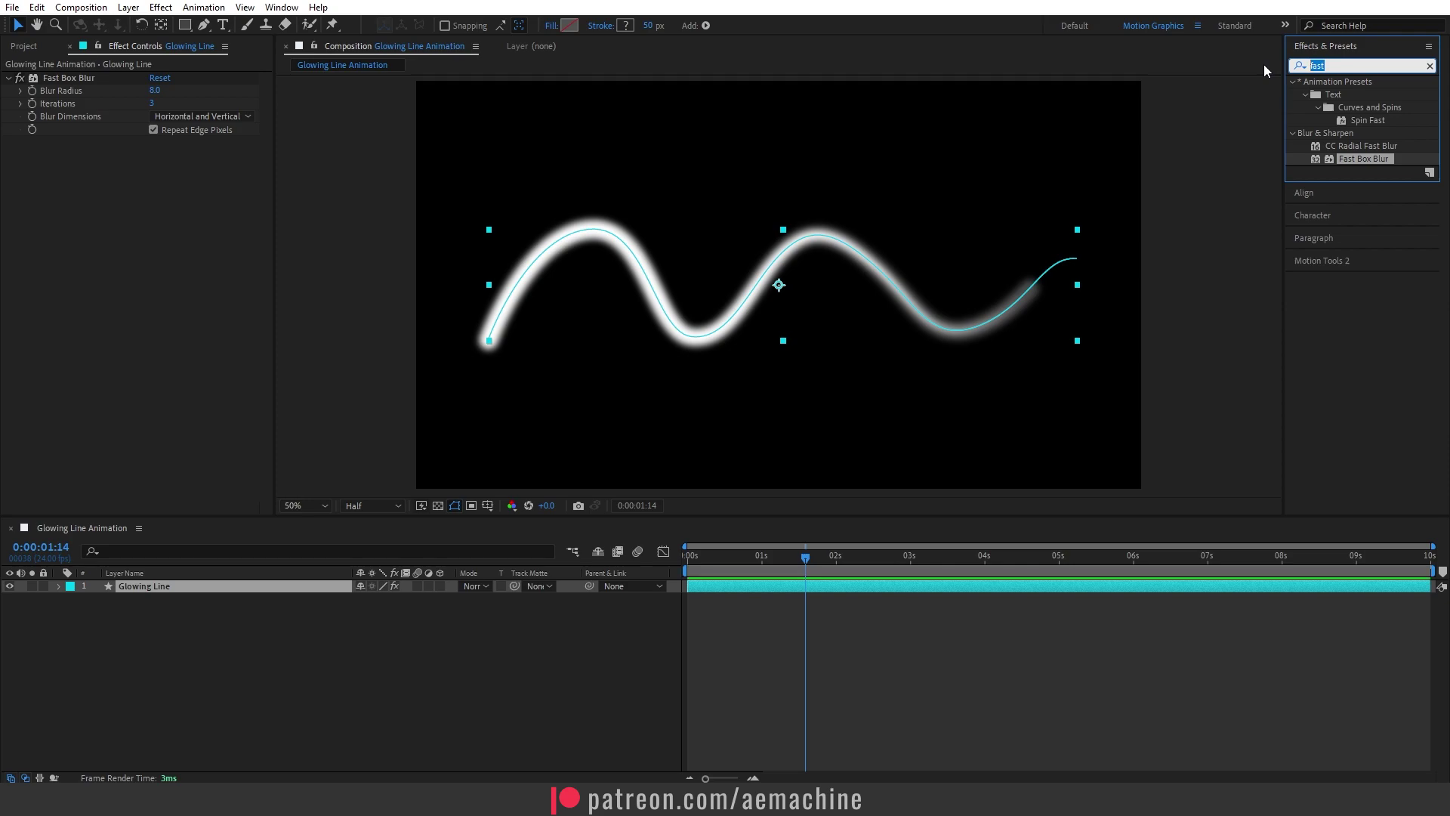
{"action": "type", "text": "cc"}
{"action": "type", "text": "com"}
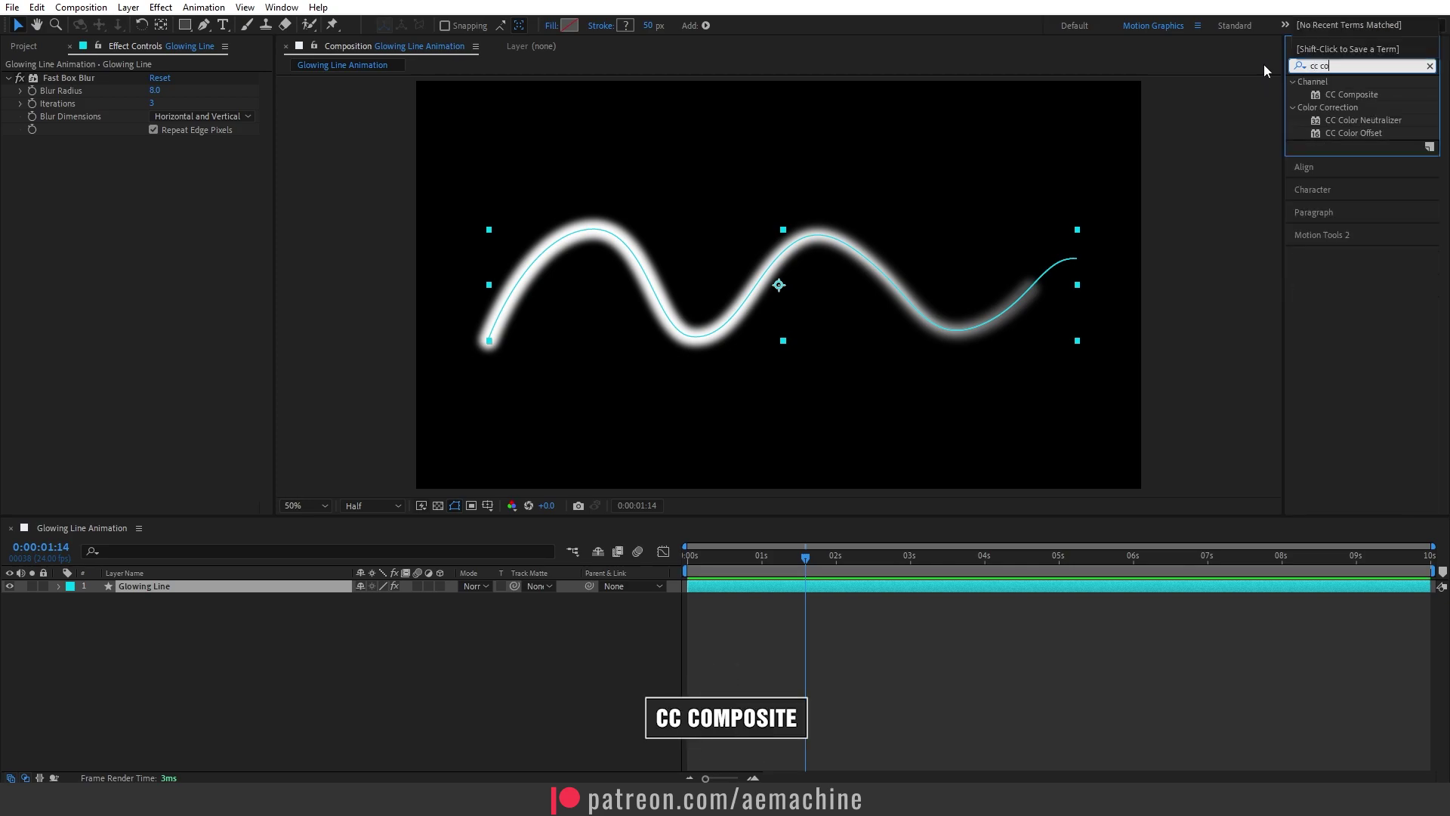
{"action": "double_click", "coordinate": [1346, 92]}
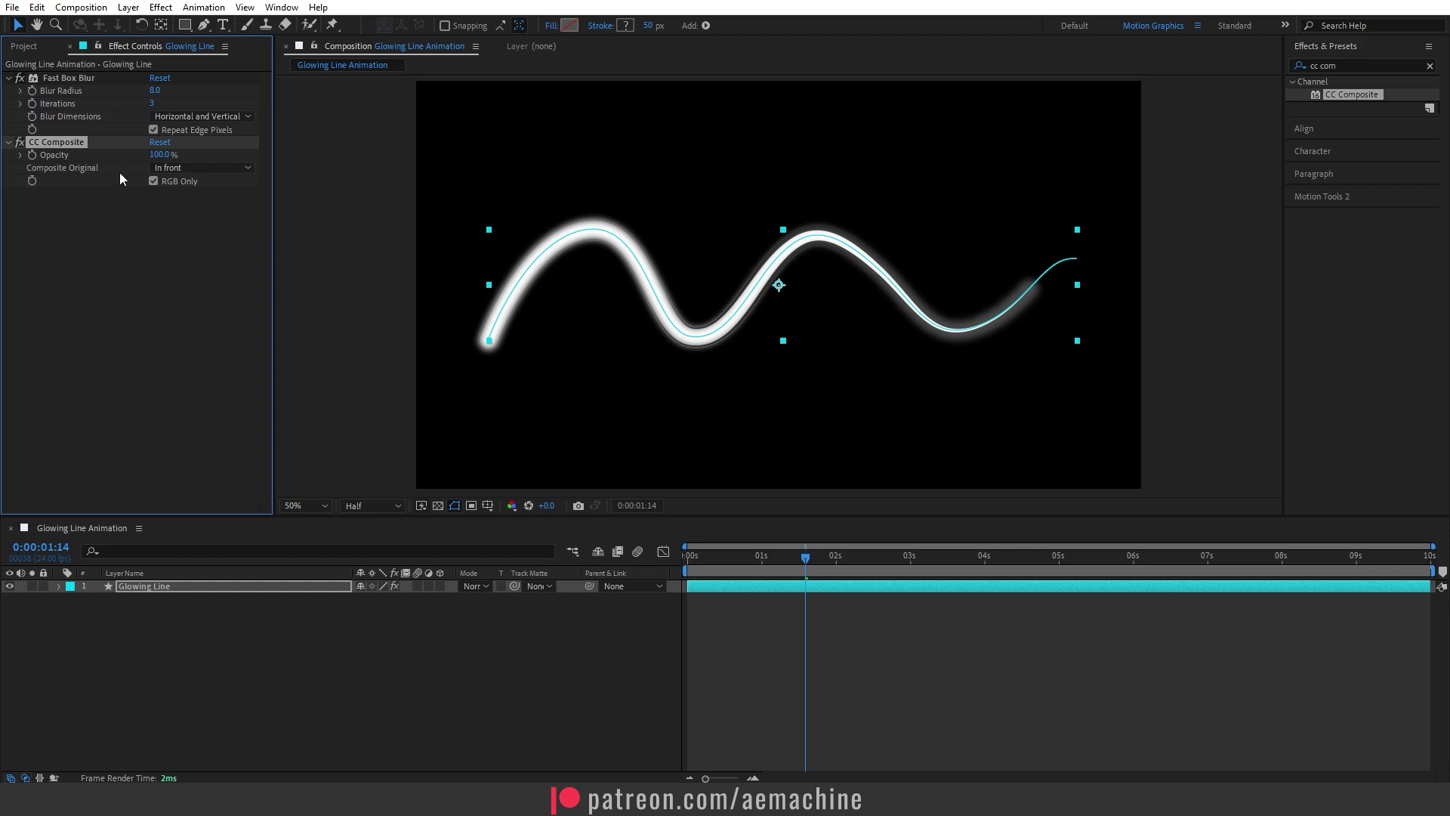
Set CC Composite's Composite Original mode to Stencil Alpha.
{"action": "left_click", "coordinate": [217, 168]}
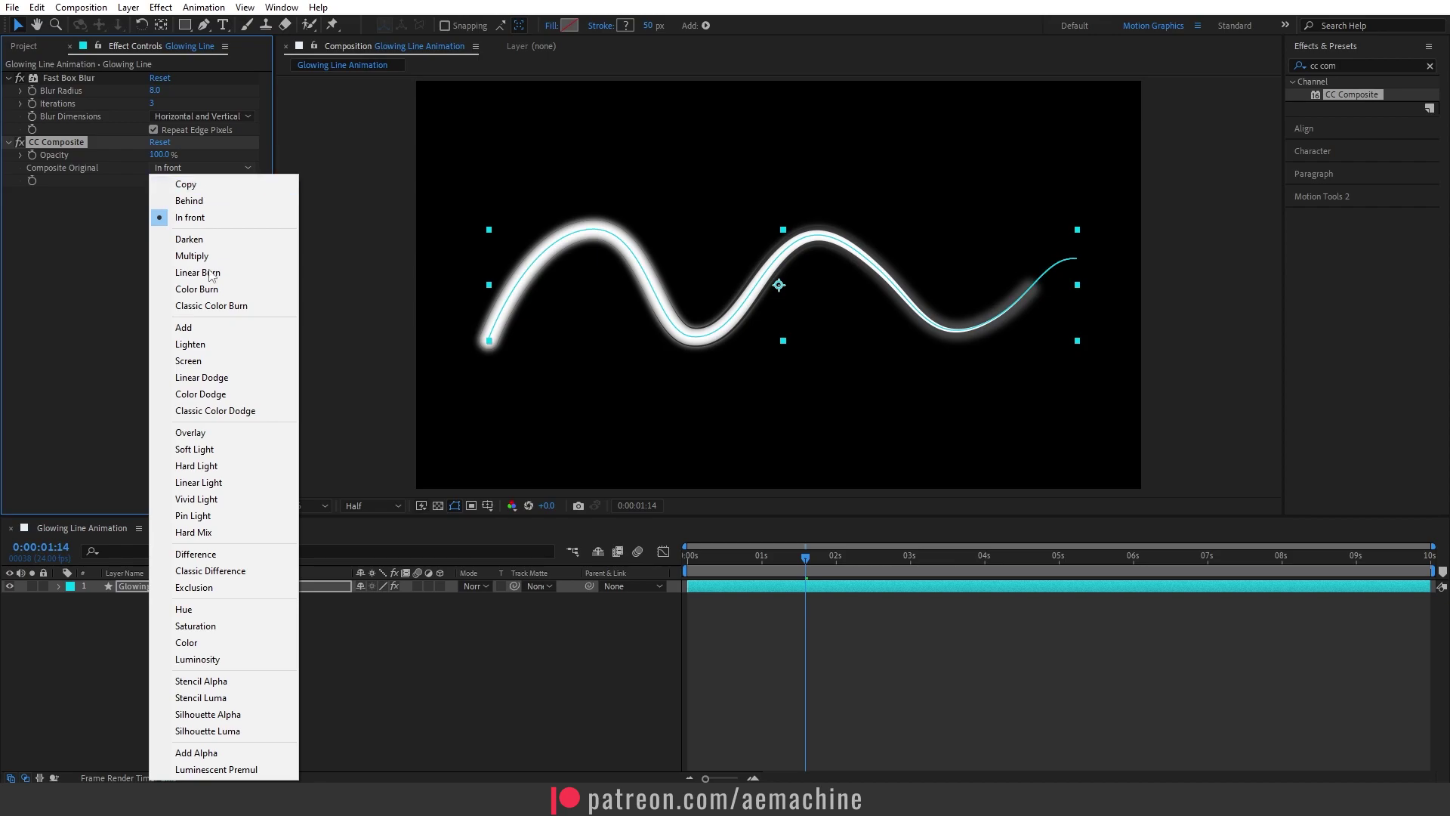
{"action": "left_click", "coordinate": [240, 684]}
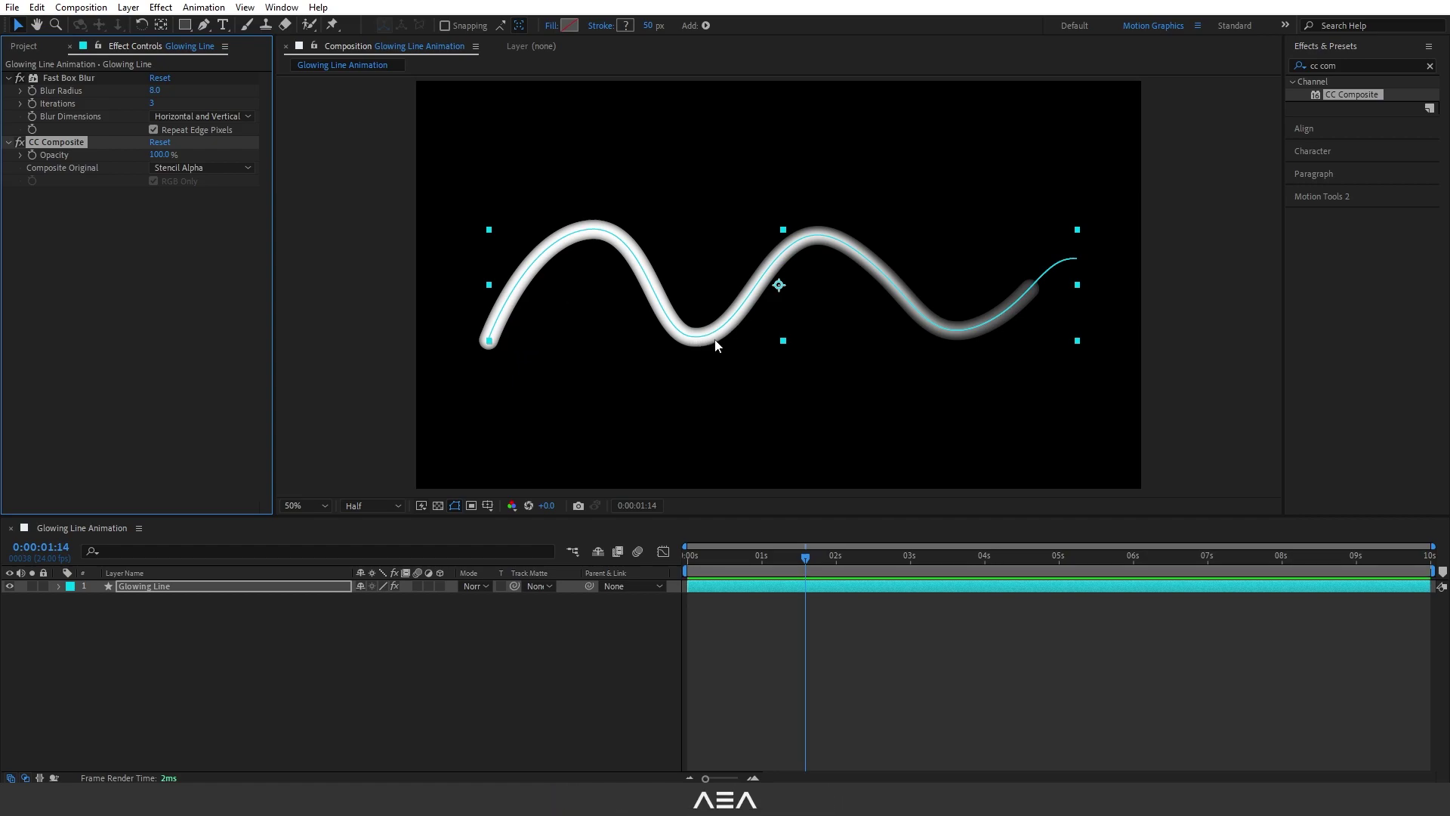
Search the effects for "level" and apply Levels to the Glowing Line layer.
{"action": "left_click", "coordinate": [181, 586]}
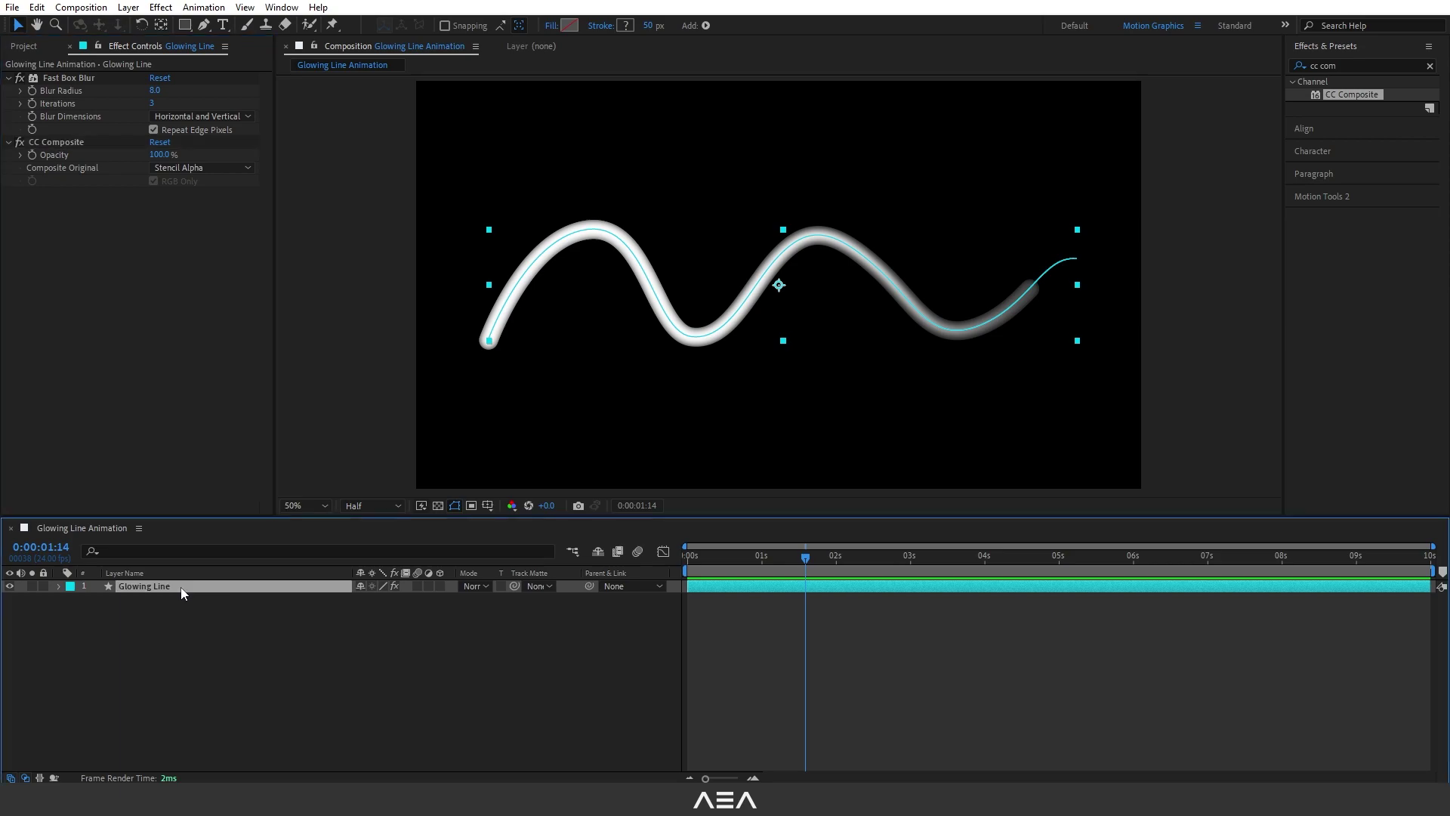
{"action": "left_click", "coordinate": [1369, 65]}
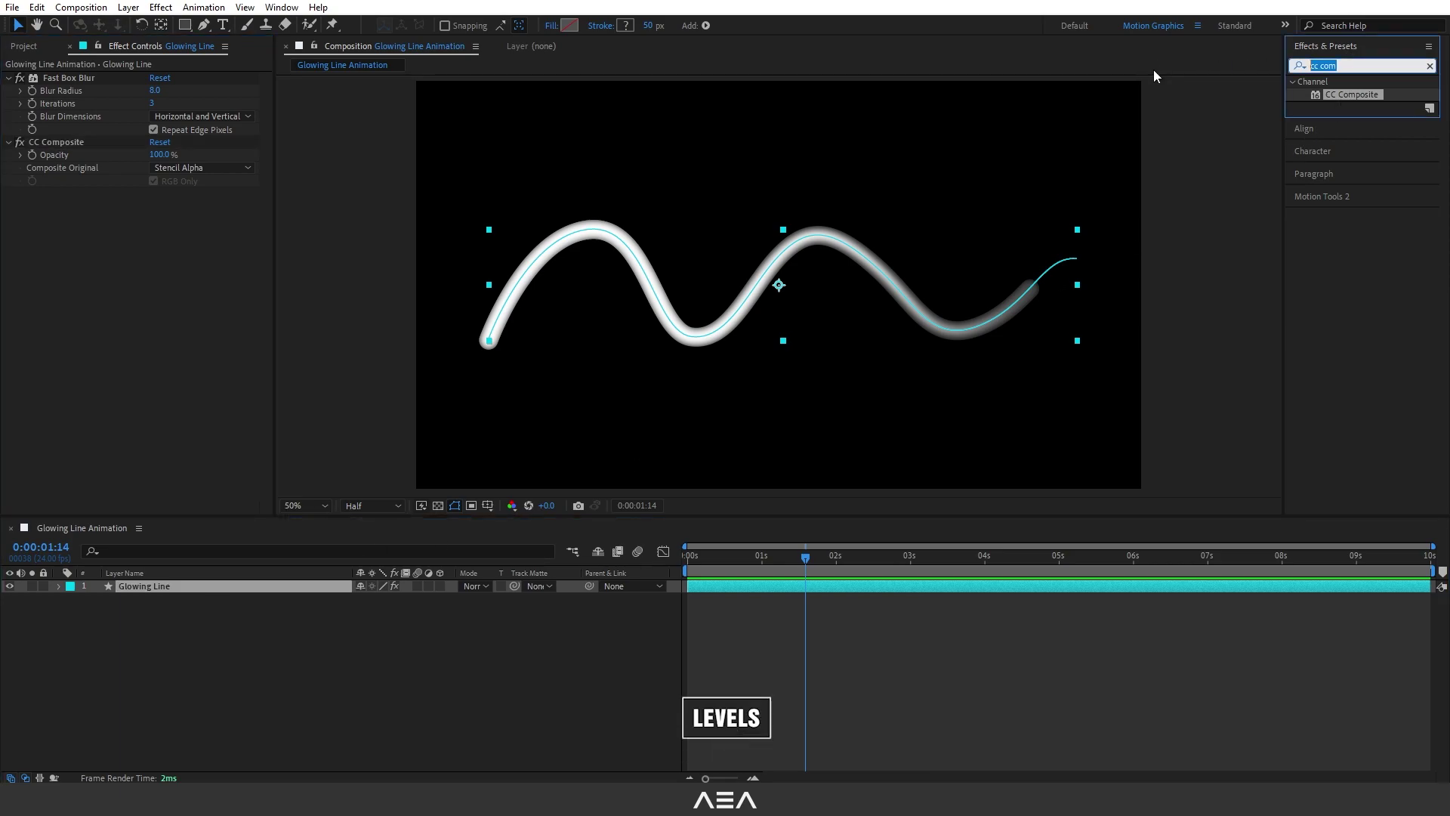
{"action": "type", "text": "level"}
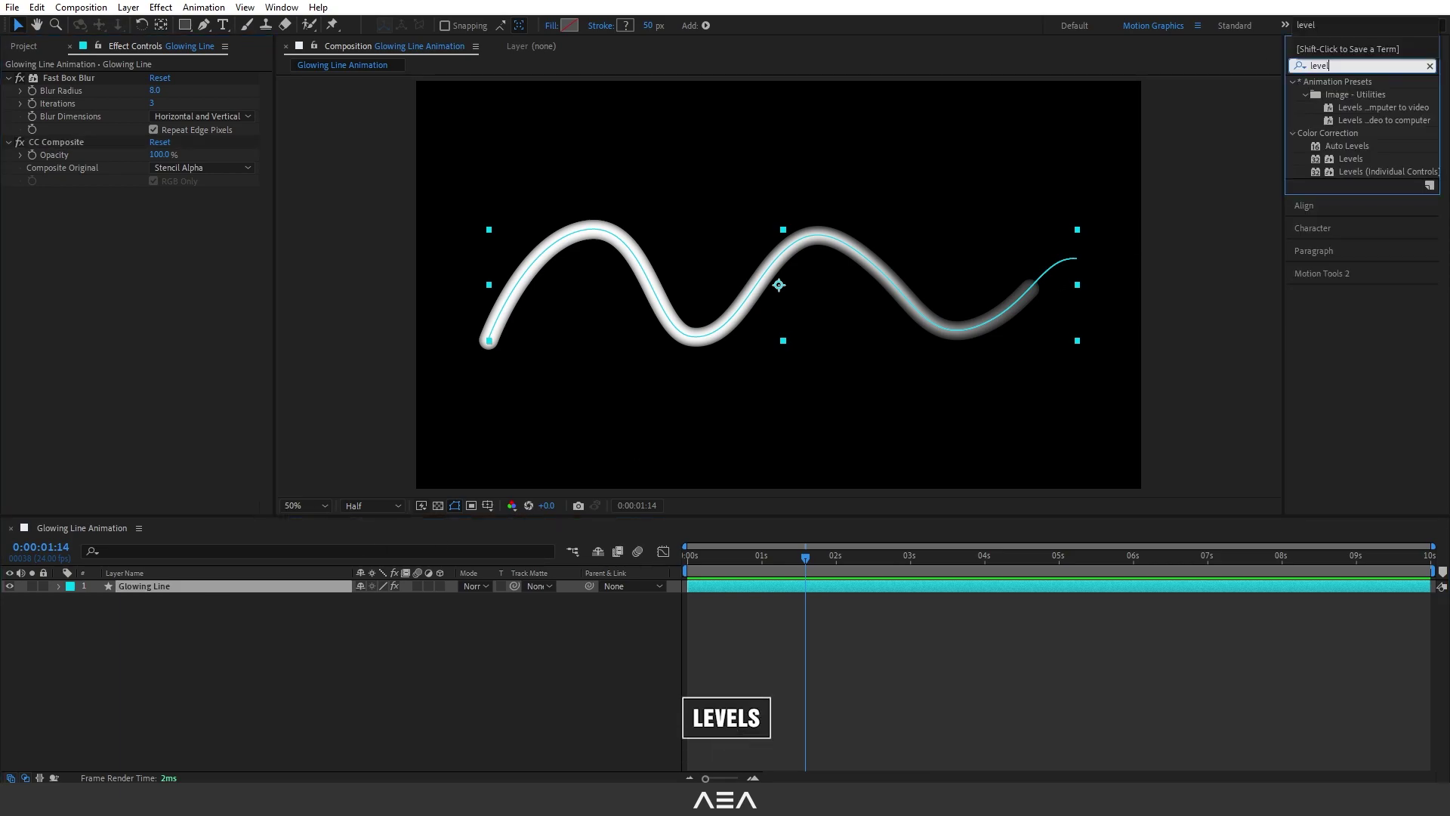
{"action": "double_click", "coordinate": [1352, 158]}
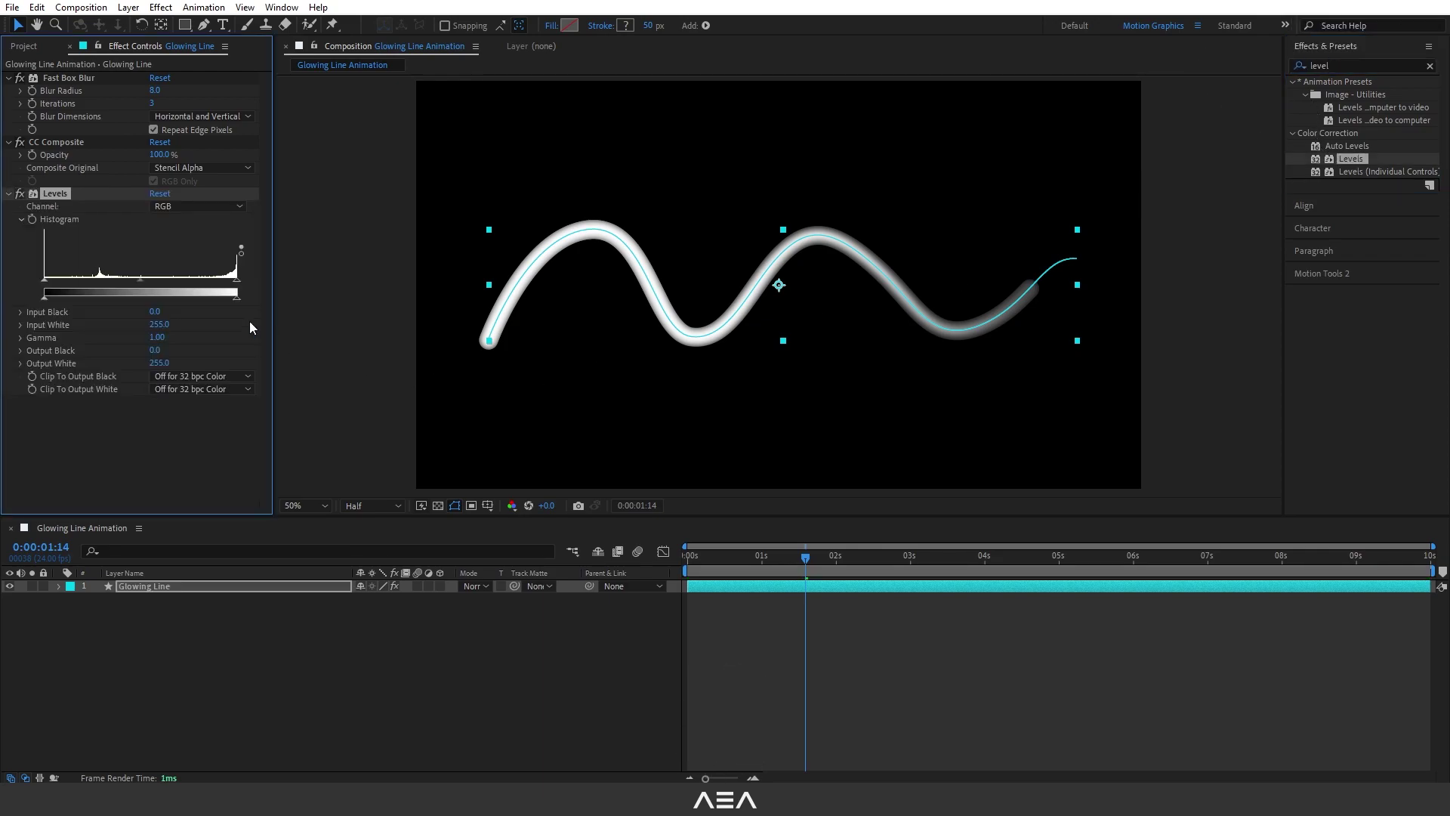
Set the Levels channel to Alpha, lower Alpha Input White to 140, and toggle the effect off and on to compare.
{"action": "left_click", "coordinate": [155, 207]}
{"action": "left_click", "coordinate": [180, 292]}
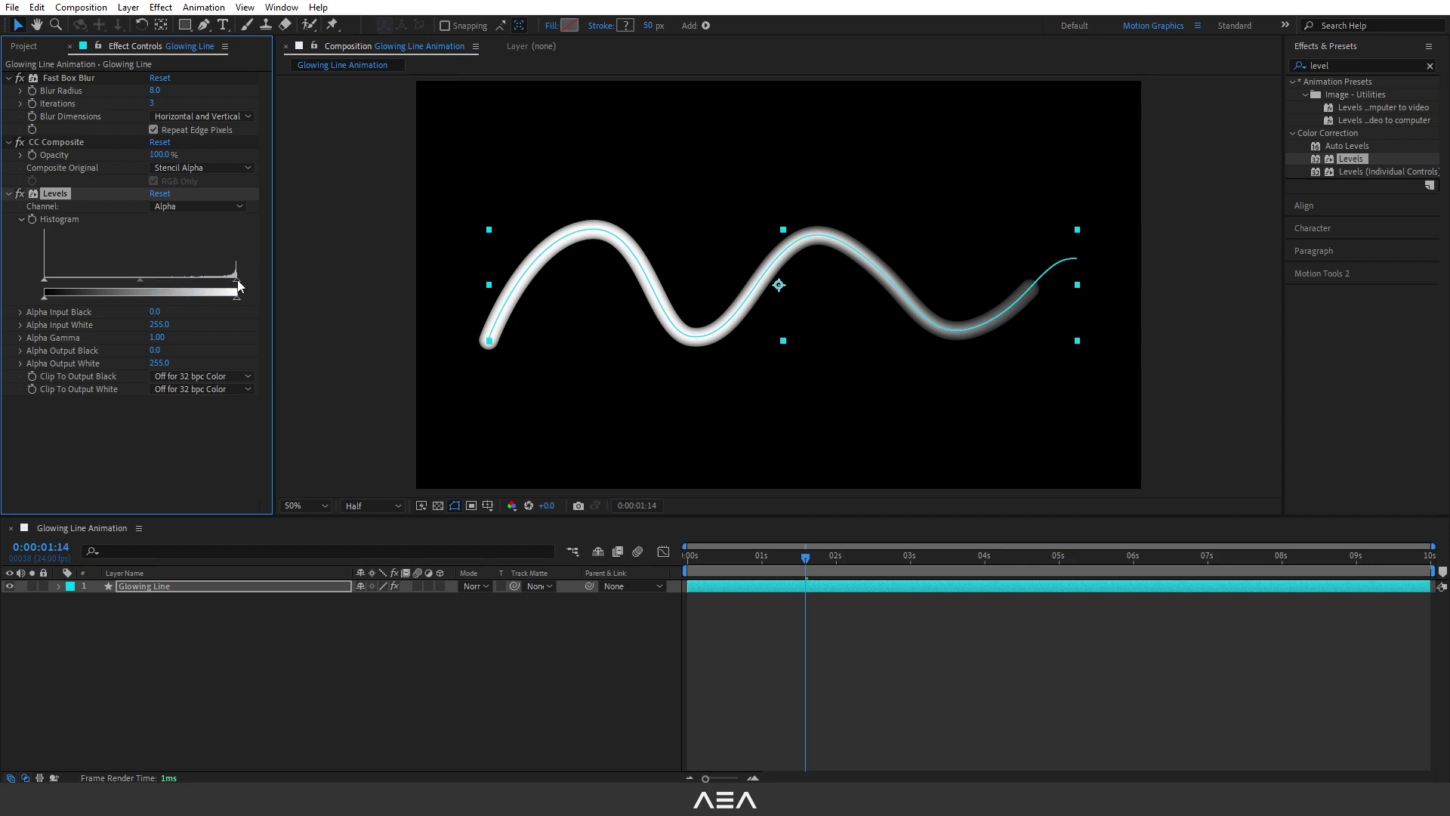
{"action": "left_click_drag", "start_coordinate": [237, 285], "coordinate": [170, 292]}
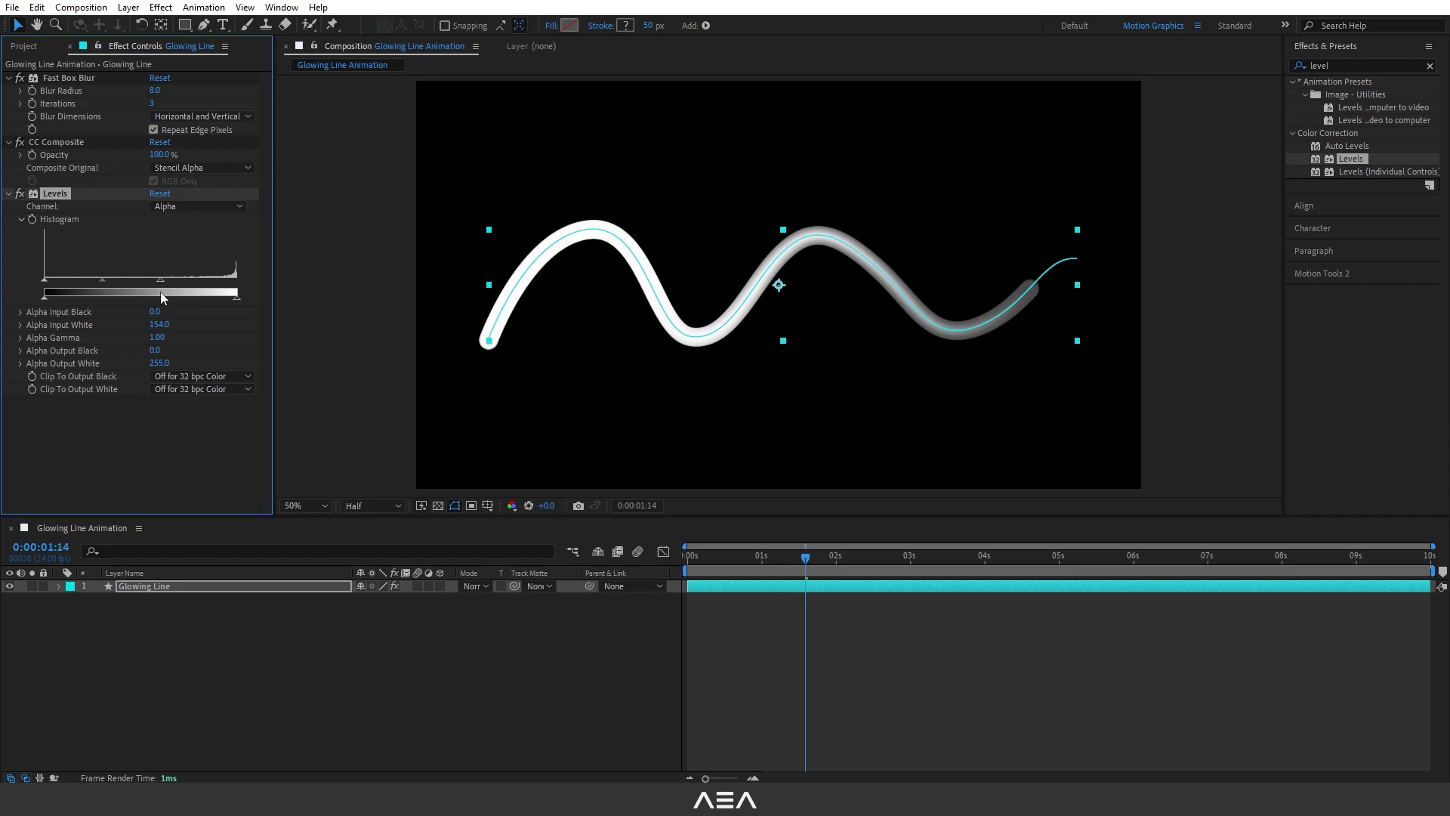
{"action": "left_click", "coordinate": [20, 194]}
{"action": "left_click", "coordinate": [20, 195]}
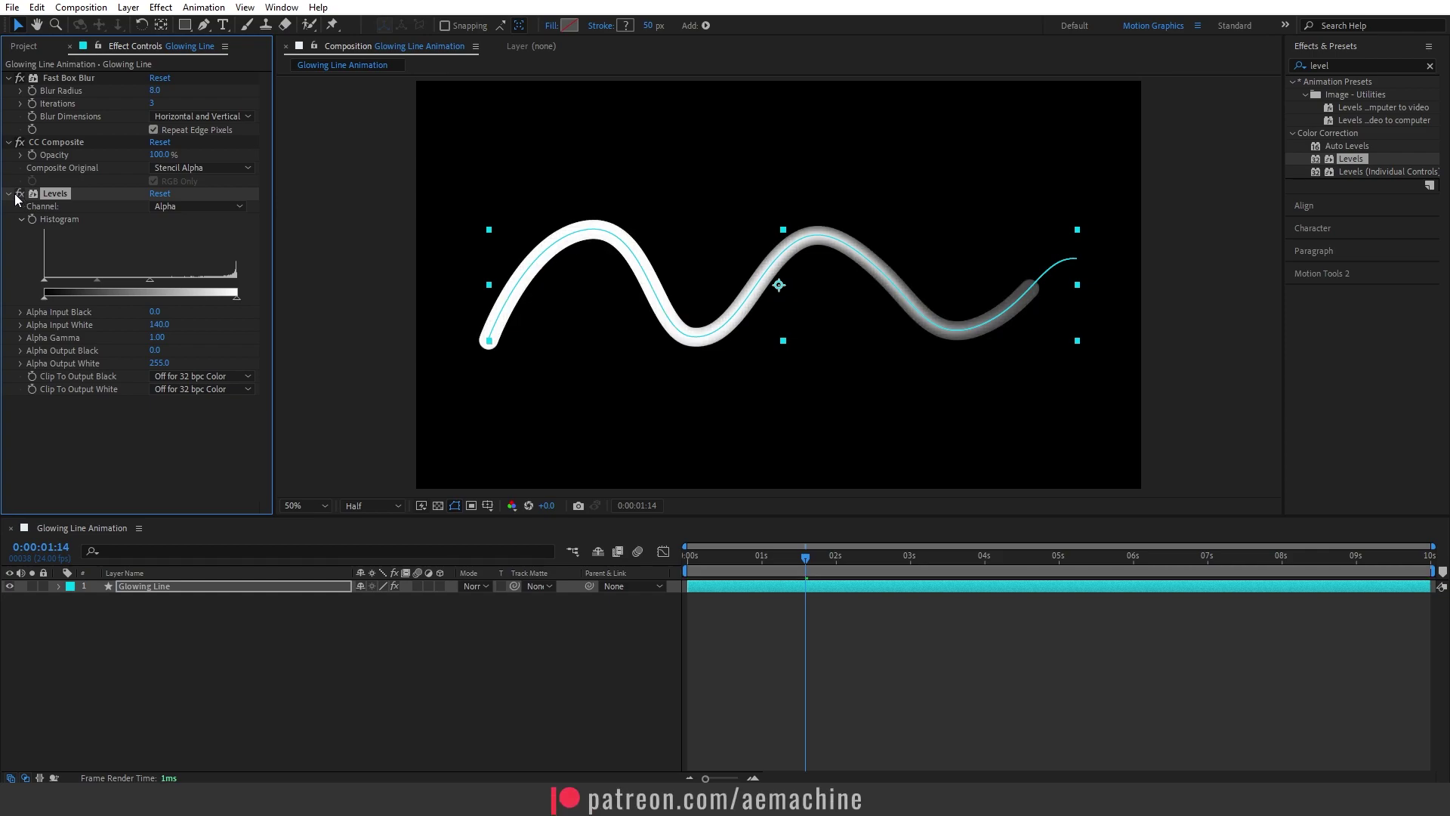
Search the effects for "colorama" and apply Colorama to the Glowing Line layer below Levels.
{"action": "key", "text": "ctrl+f"}
{"action": "type", "text": "coki"}
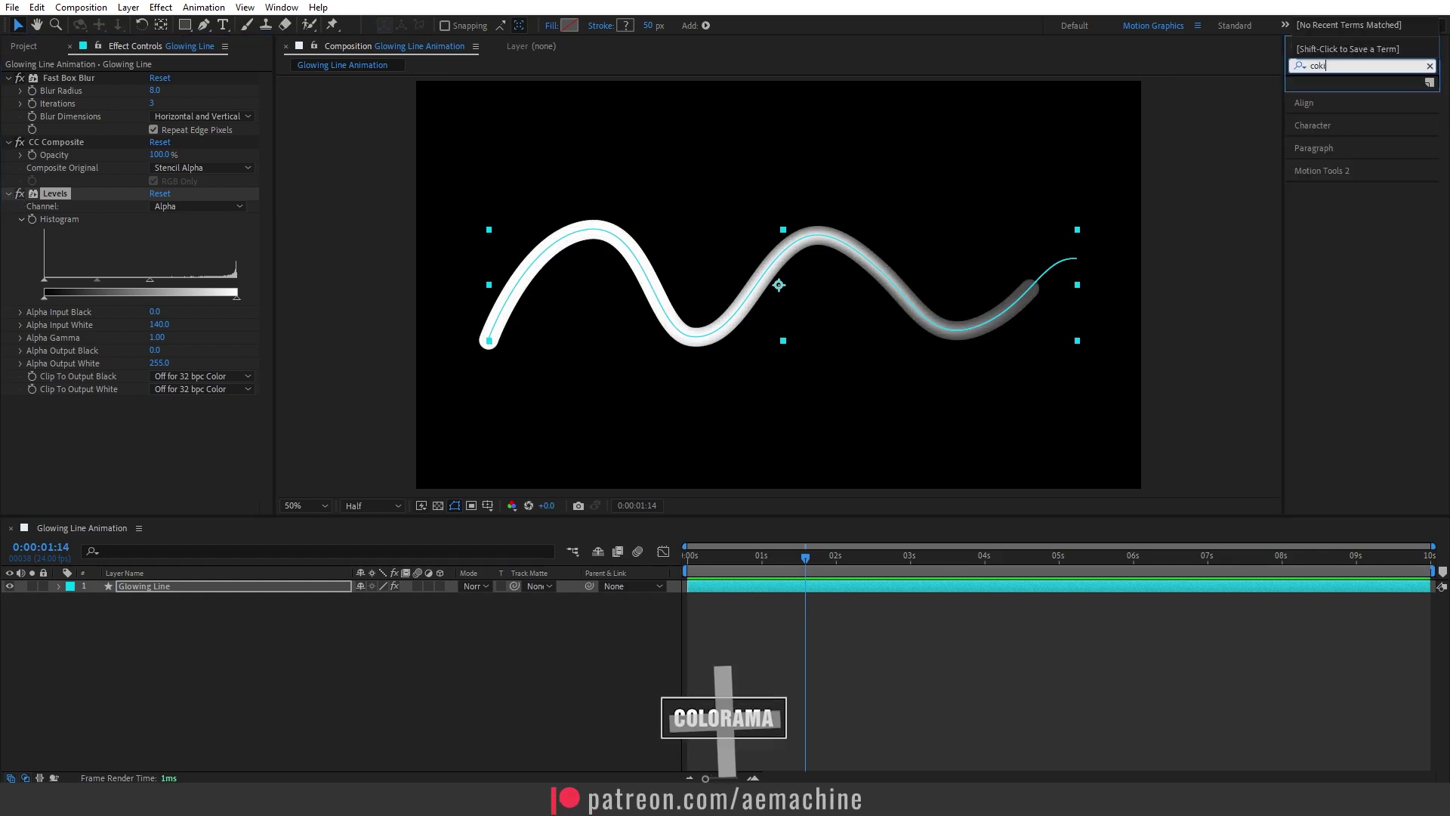
{"action": "key", "text": "BackSpace"}
{"action": "key", "text": "BackSpace"}
{"action": "type", "text": "lorama"}
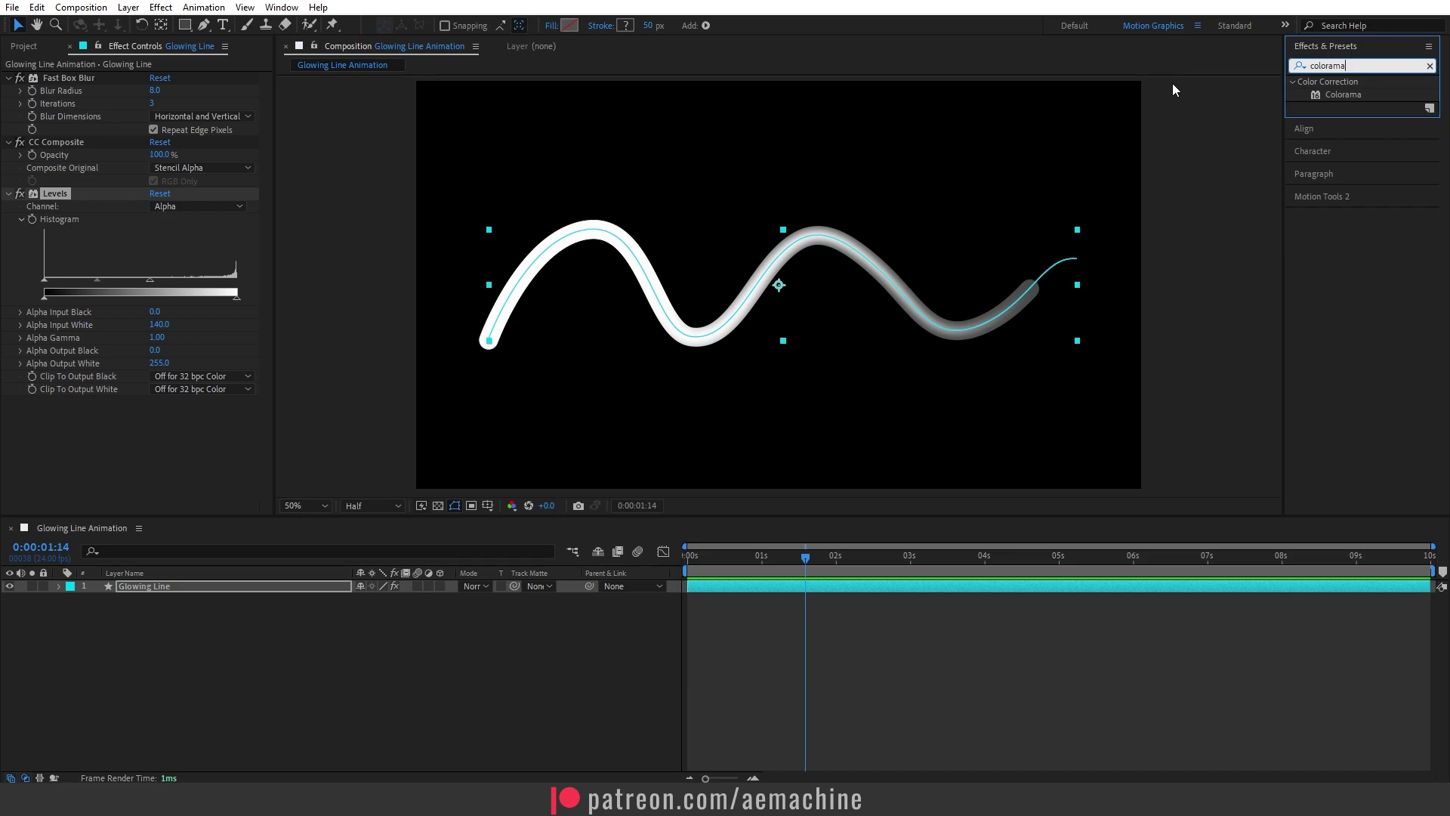
{"action": "left_click_drag", "start_coordinate": [1343, 94], "coordinate": [20, 415]}
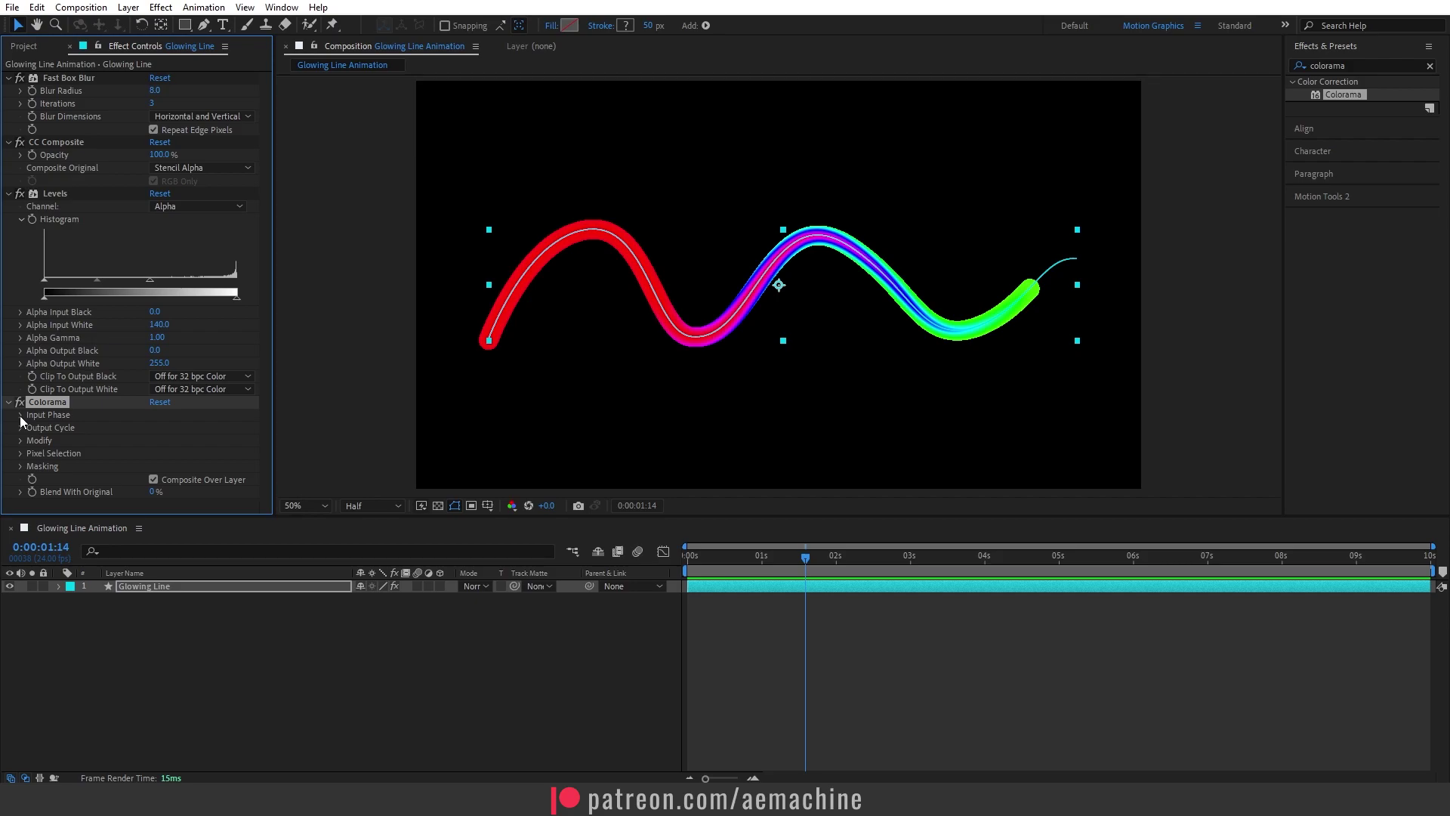
Expand Colorama's Input Phase and shift its Phase Shift to -80°.
{"action": "left_click", "coordinate": [19, 415]}
{"action": "scroll", "coordinate": [65, 425], "scroll_direction": "down", "scroll_amount": 3}
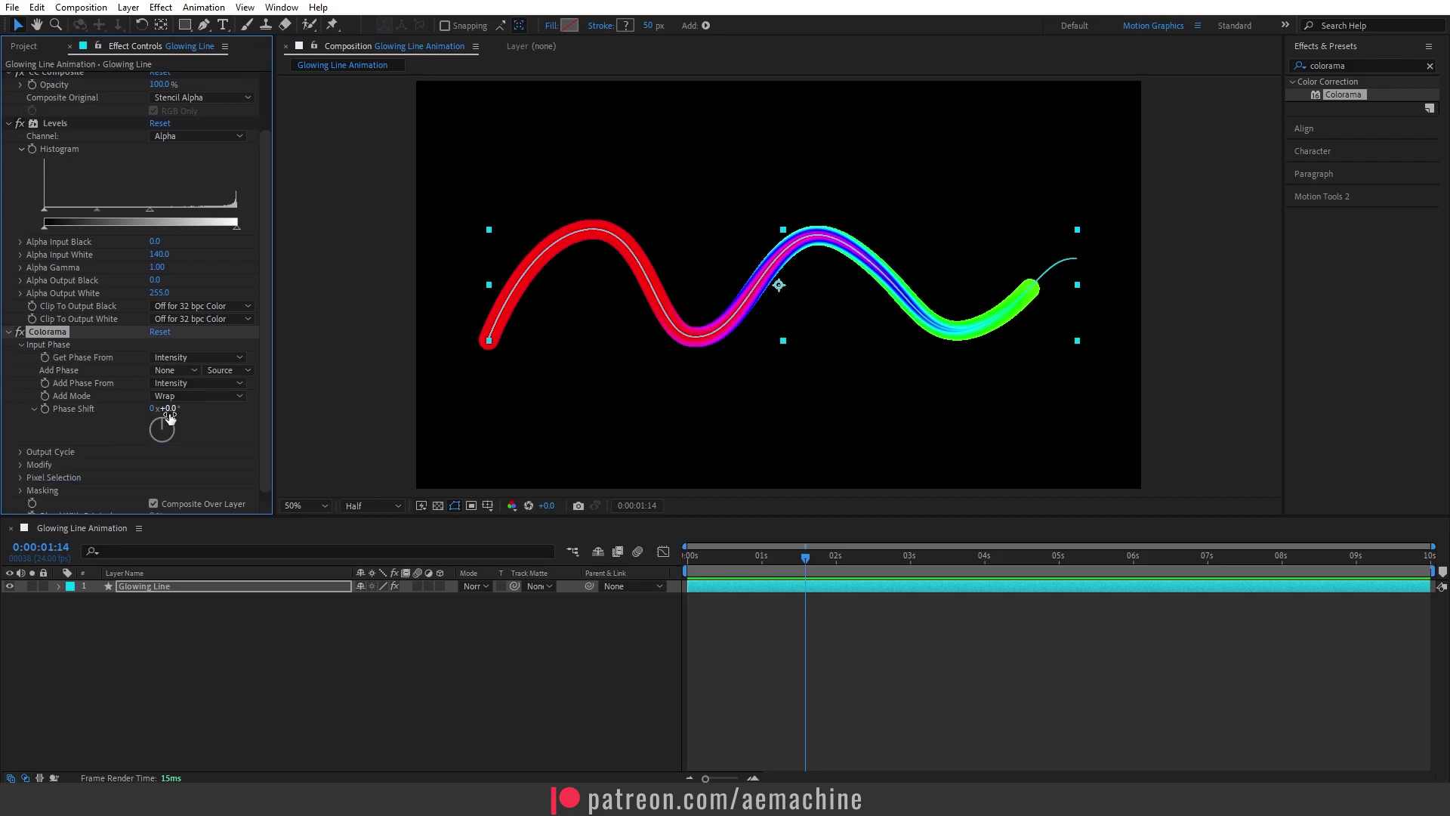
{"action": "left_click_drag", "start_coordinate": [166, 407], "coordinate": [99, 411]}
Add the expression time*50 to Colorama's Phase Shift and preview the colour animation from the start.
{"action": "key", "text": "Home"}
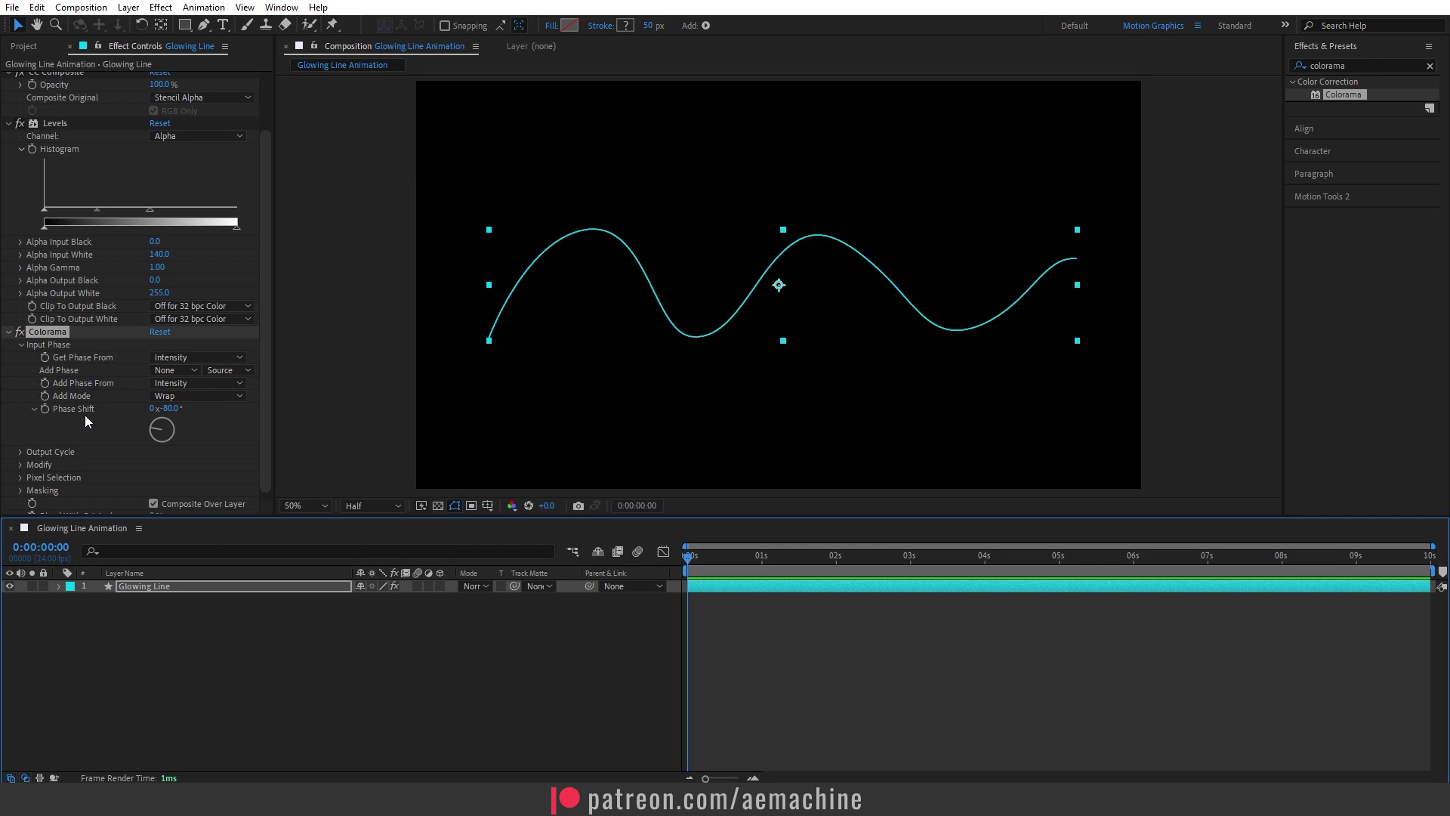
{"action": "left_click", "coordinate": [45, 408], "text": "alt"}
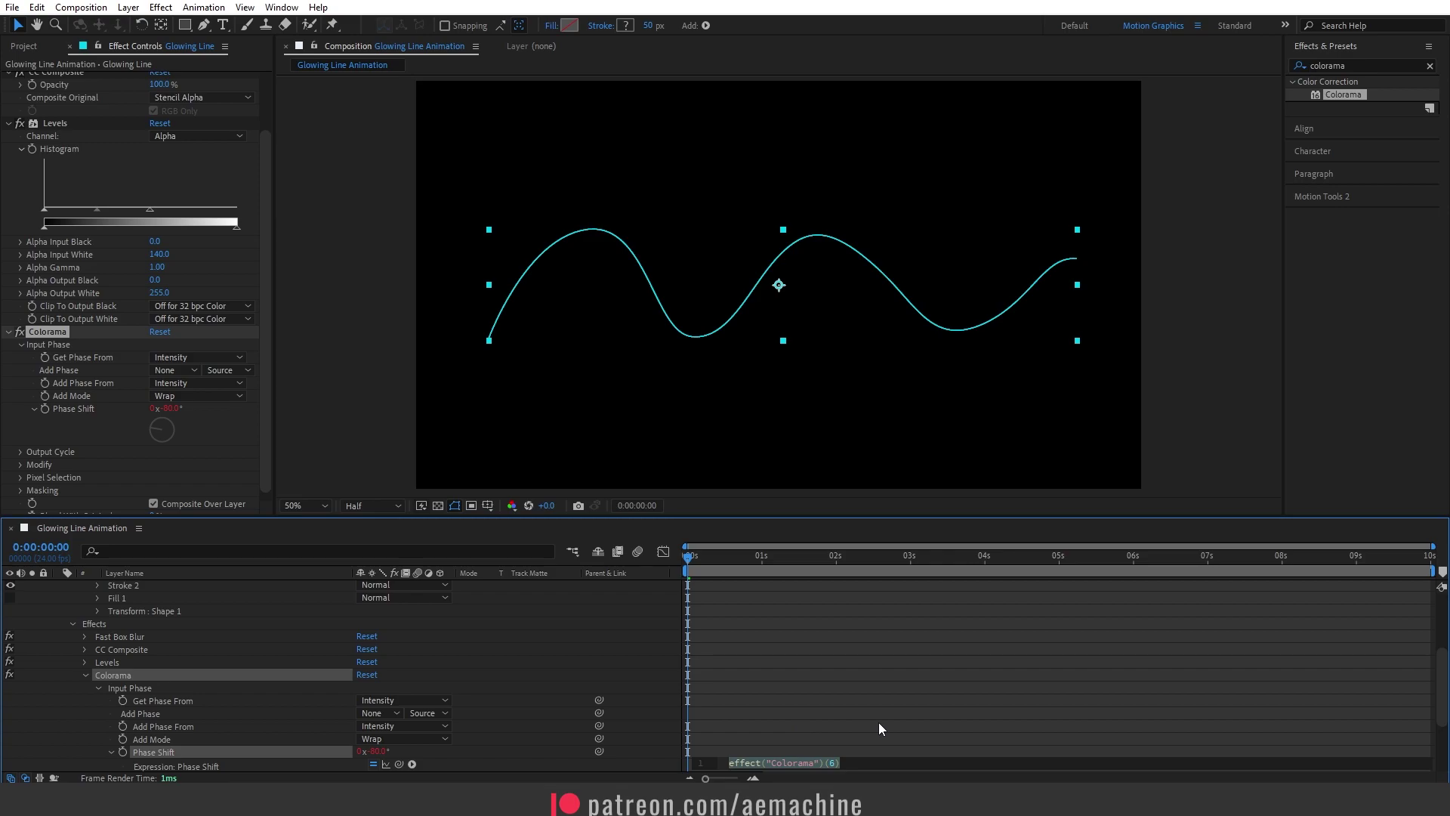
{"action": "scroll", "coordinate": [872, 694], "scroll_direction": "down", "scroll_amount": 3}
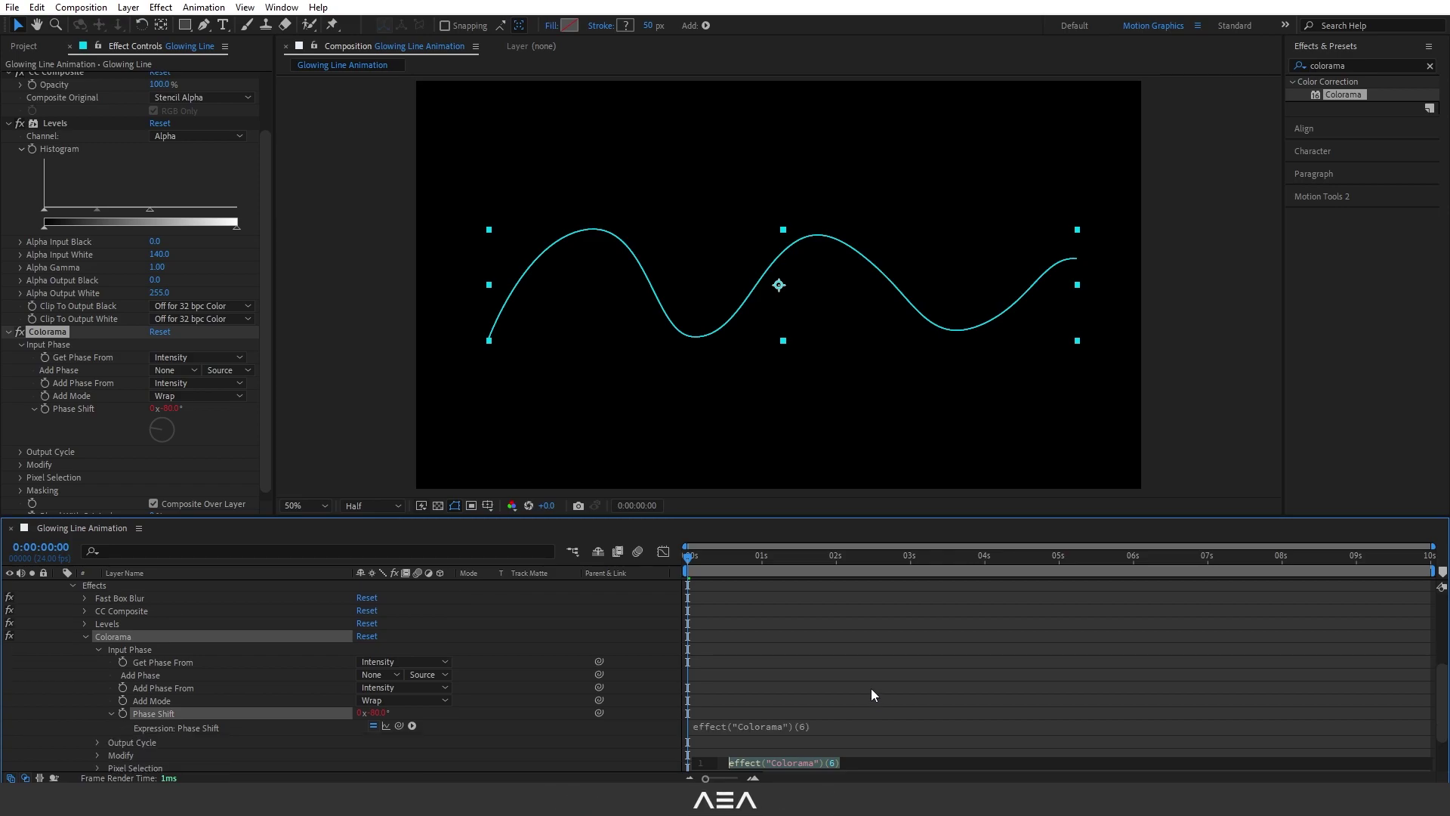
{"action": "type", "text": "time*"}
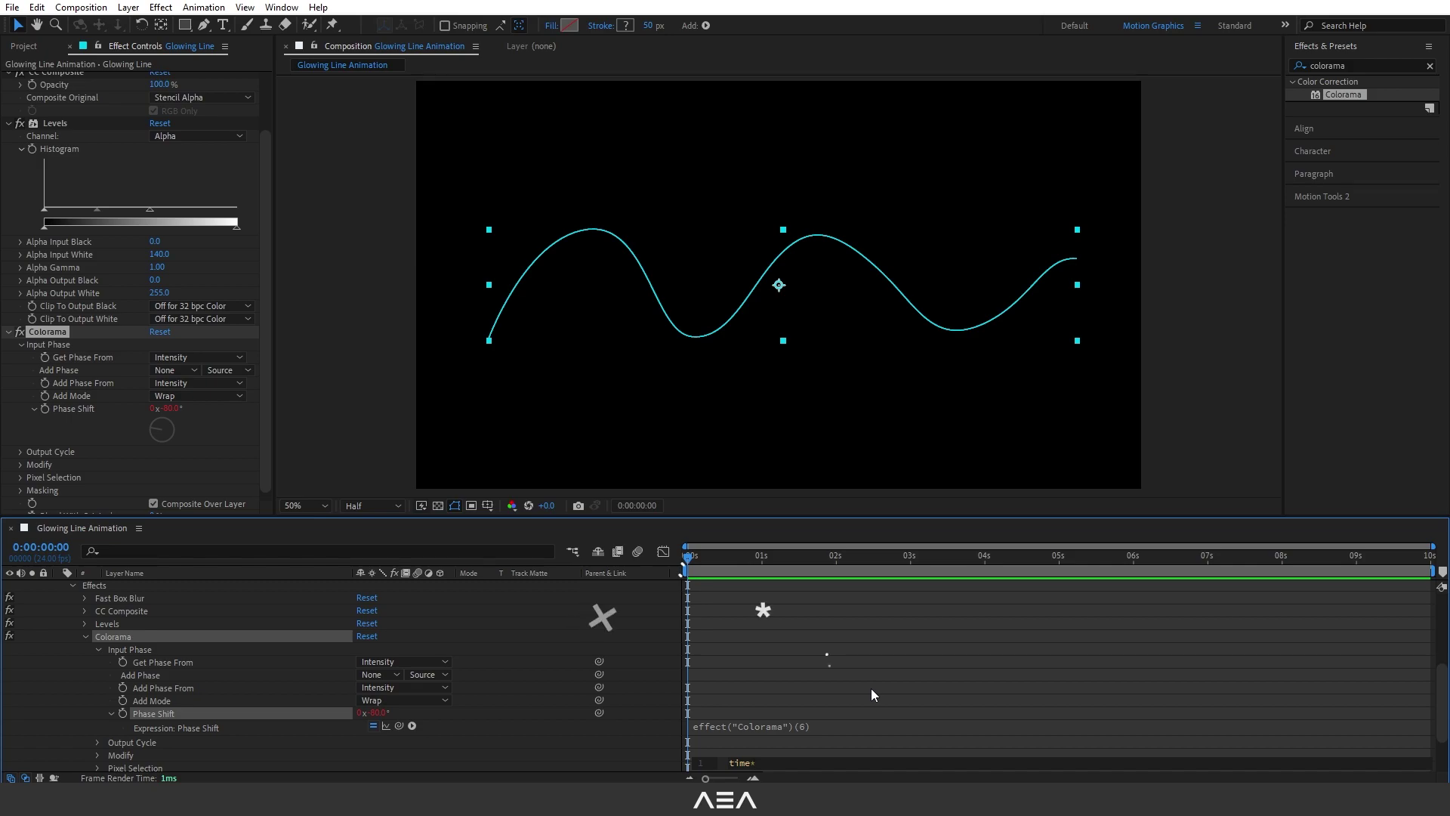
{"action": "type", "text": "50"}
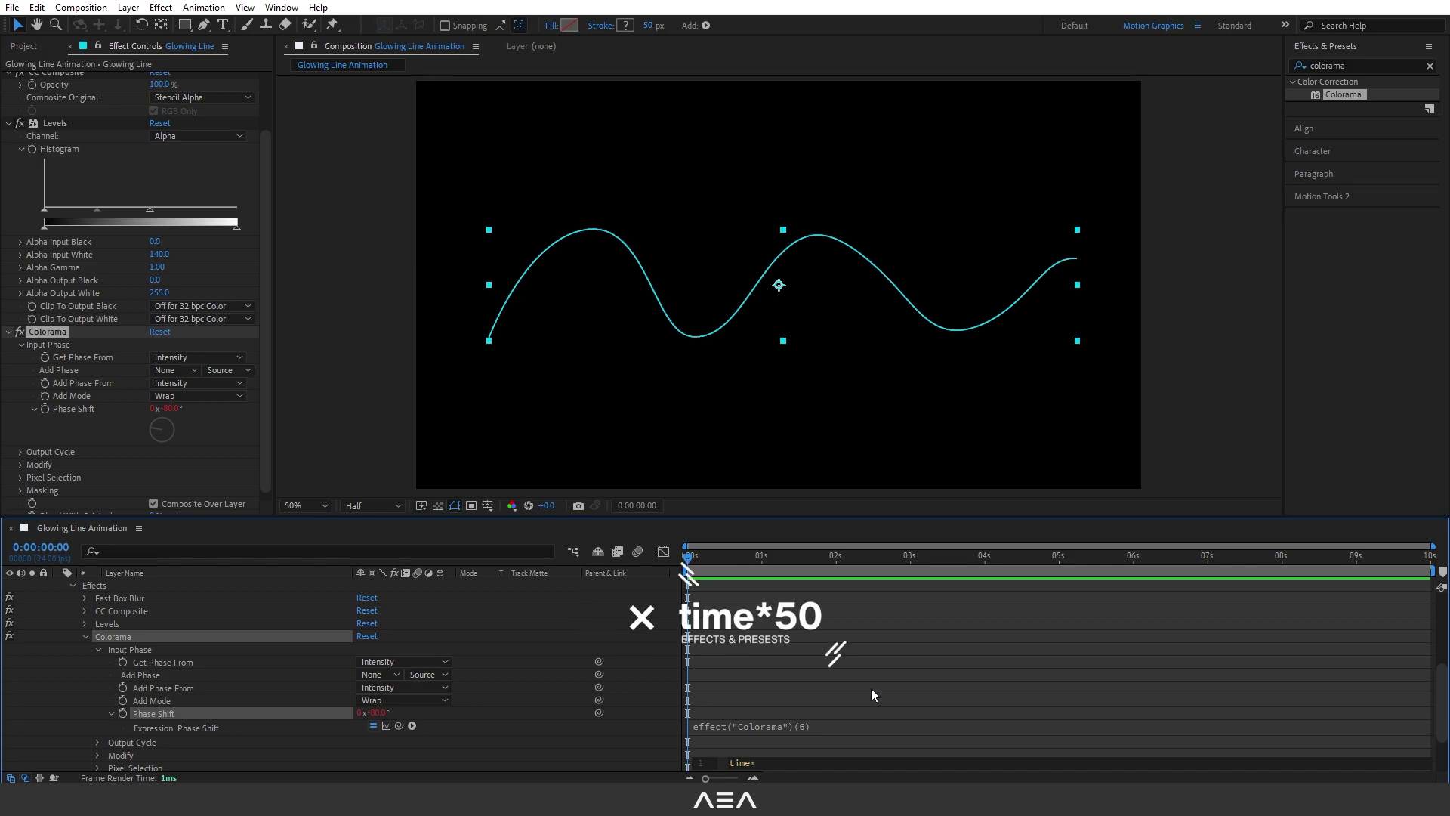
{"action": "left_click", "coordinate": [872, 687]}
{"action": "key", "text": "space"}
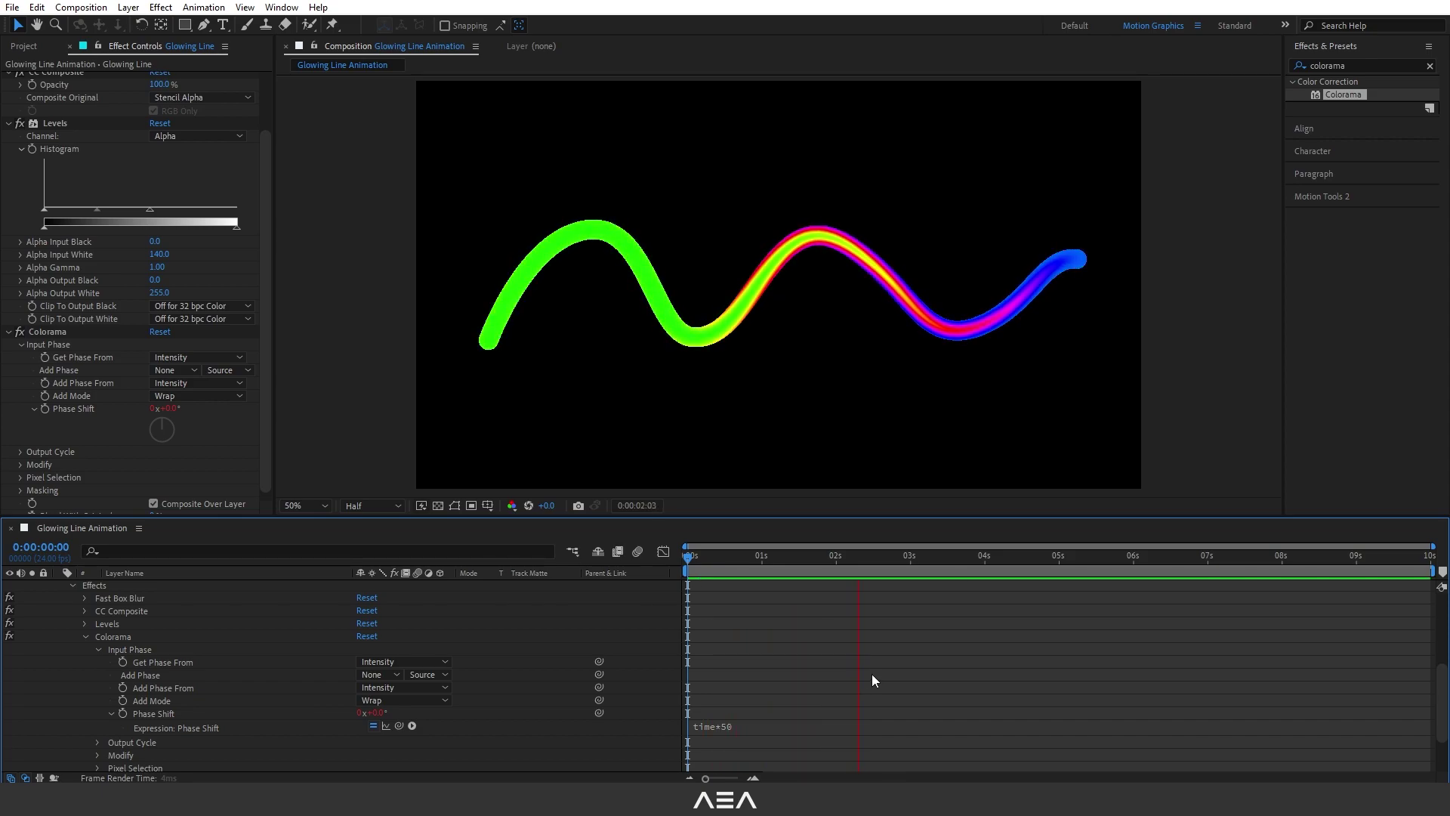
{"action": "key", "text": "space"}
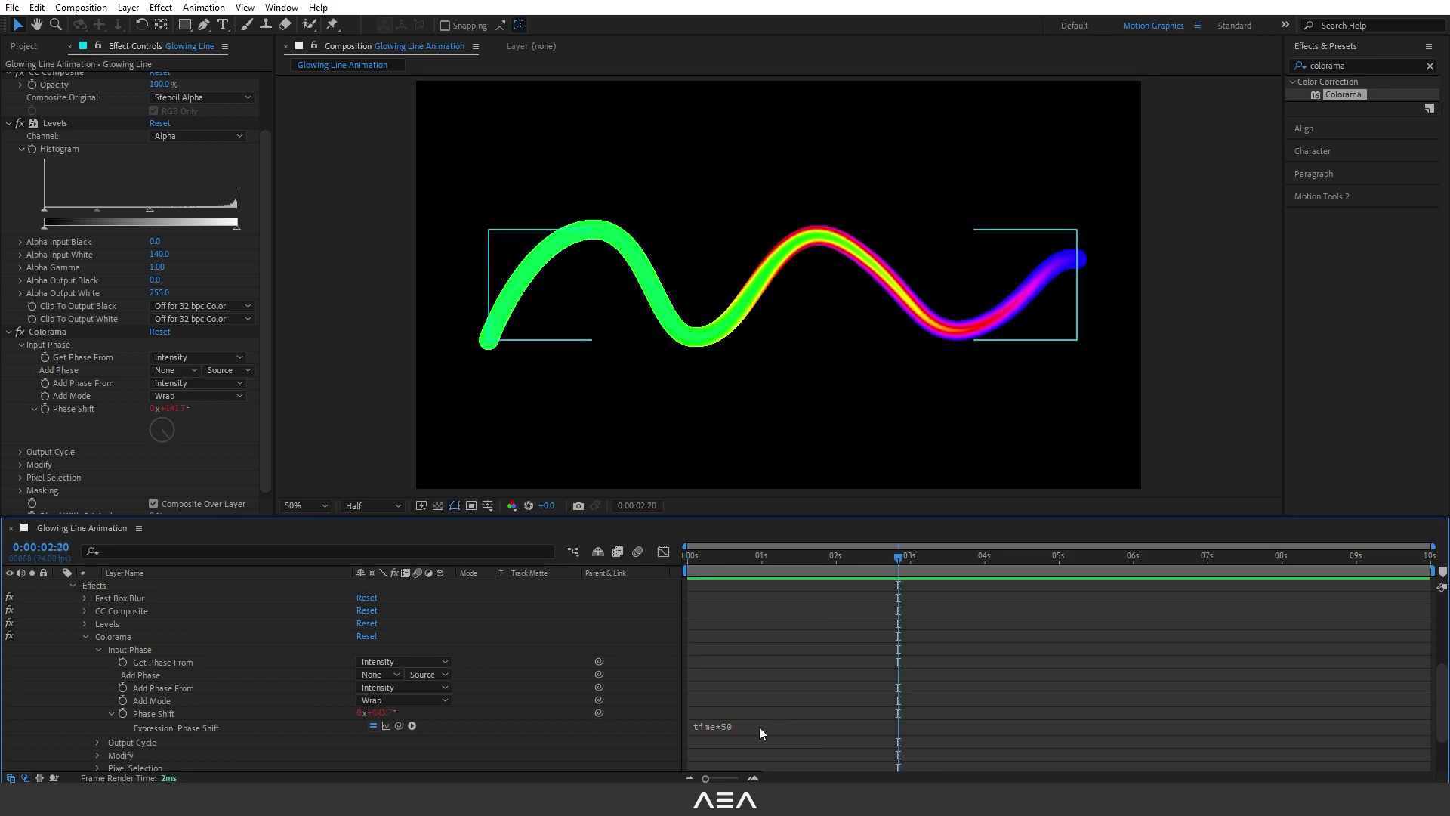
Change the Phase Shift expression to time*150 and preview the animation.
{"action": "left_click", "coordinate": [759, 729]}
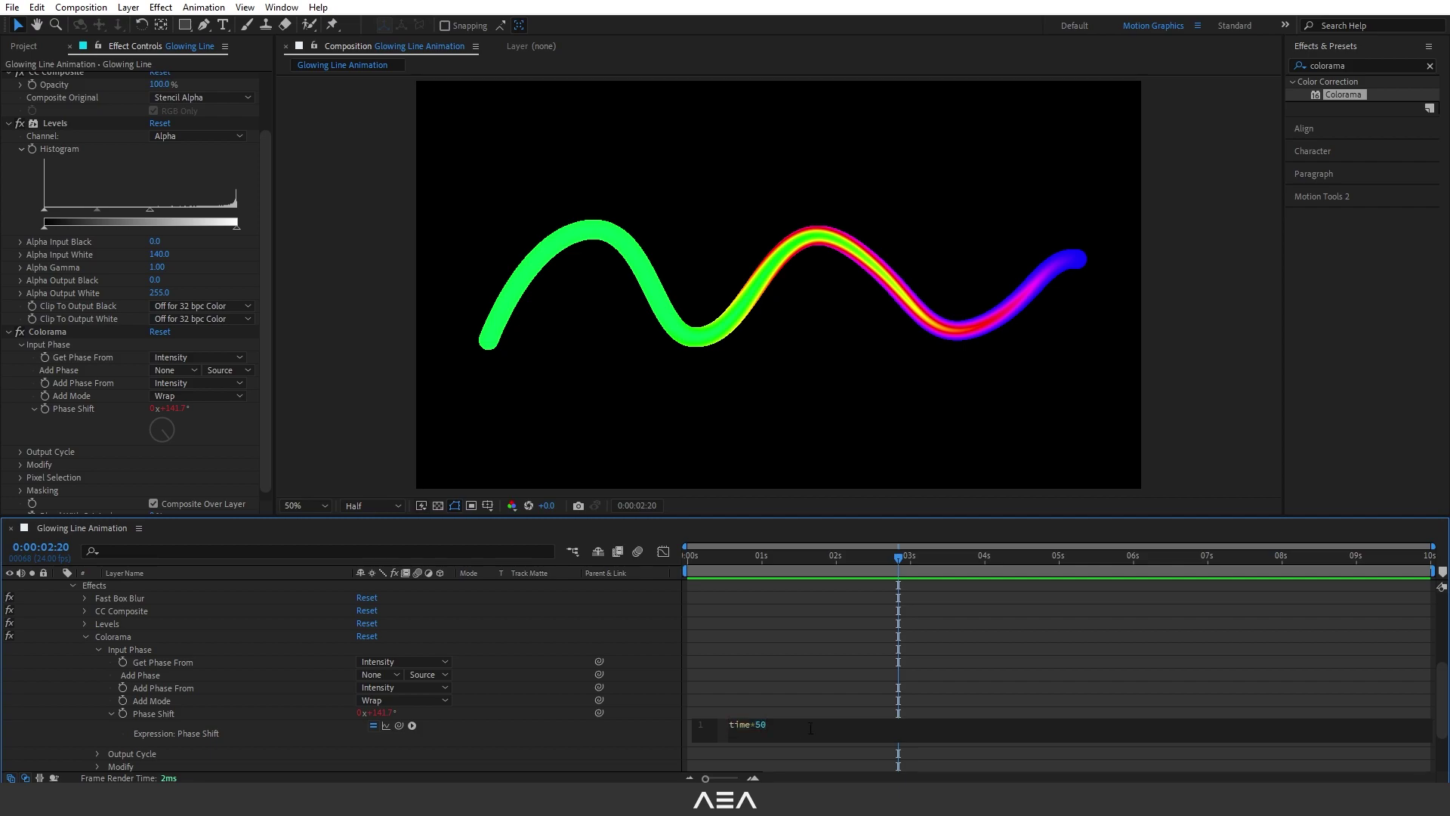
{"action": "type", "text": "150"}
{"action": "left_click", "coordinate": [782, 626]}
{"action": "key", "text": "space"}
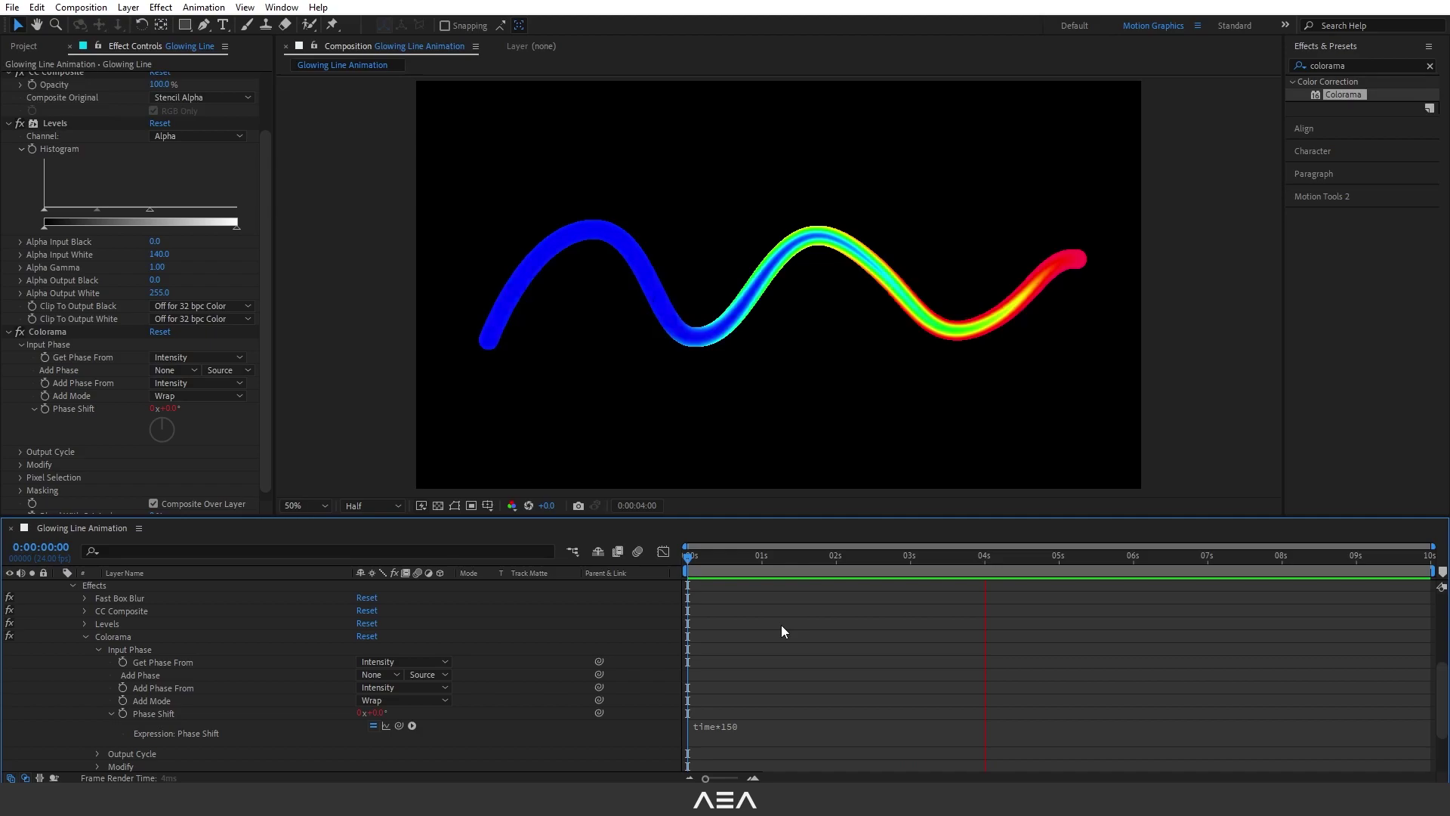
End the work area at 3 seconds and preview the shortened range.
{"action": "left_click_drag", "start_coordinate": [761, 557], "coordinate": [909, 578]}
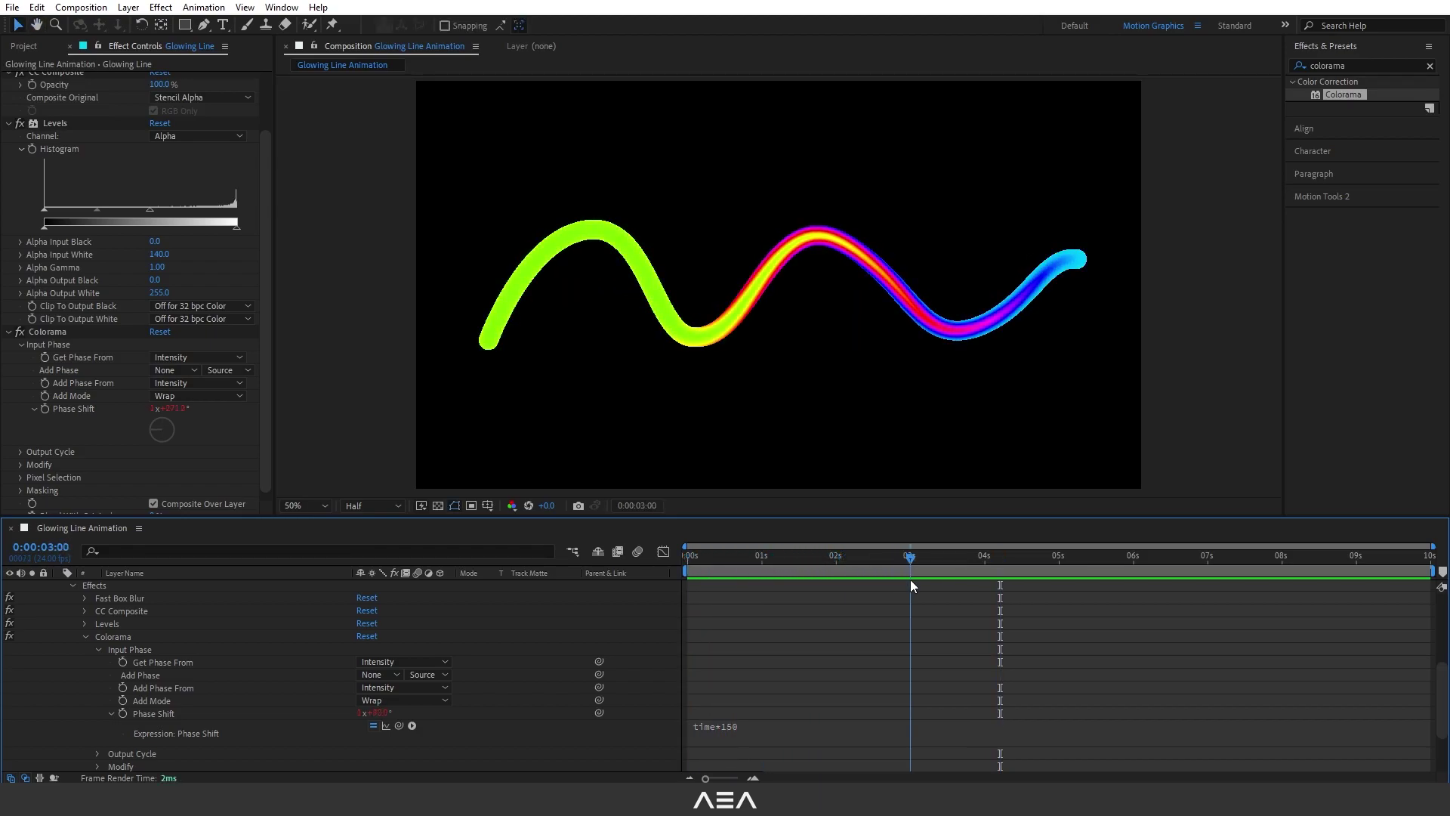
{"action": "key", "text": "n"}
{"action": "key", "text": "space"}
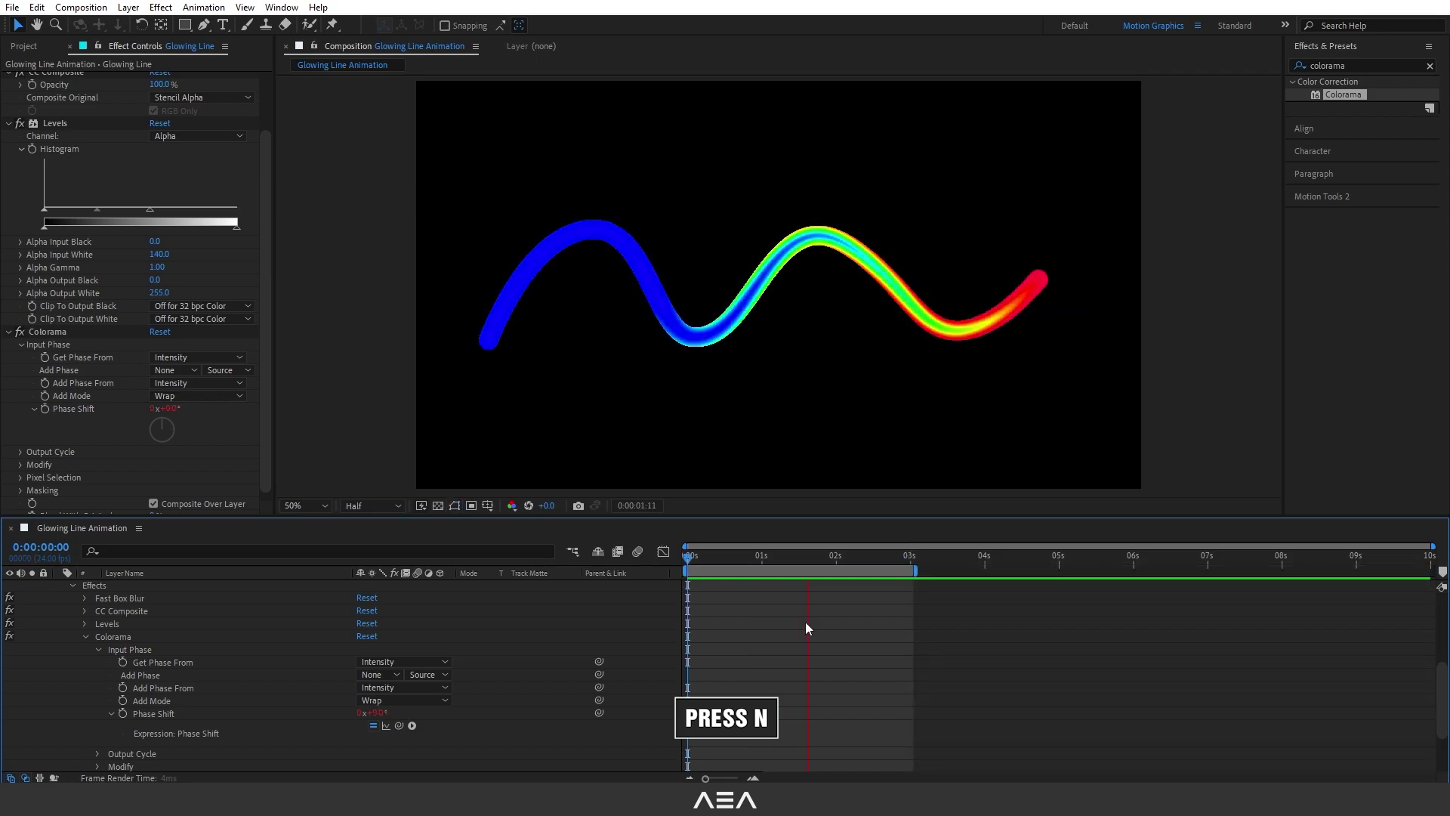
Examine Colorama's Output Cycle colour wheel and its preset palettes without choosing one, and collapse the effect.
{"action": "scroll", "coordinate": [41, 394], "scroll_direction": "down", "scroll_amount": 1}
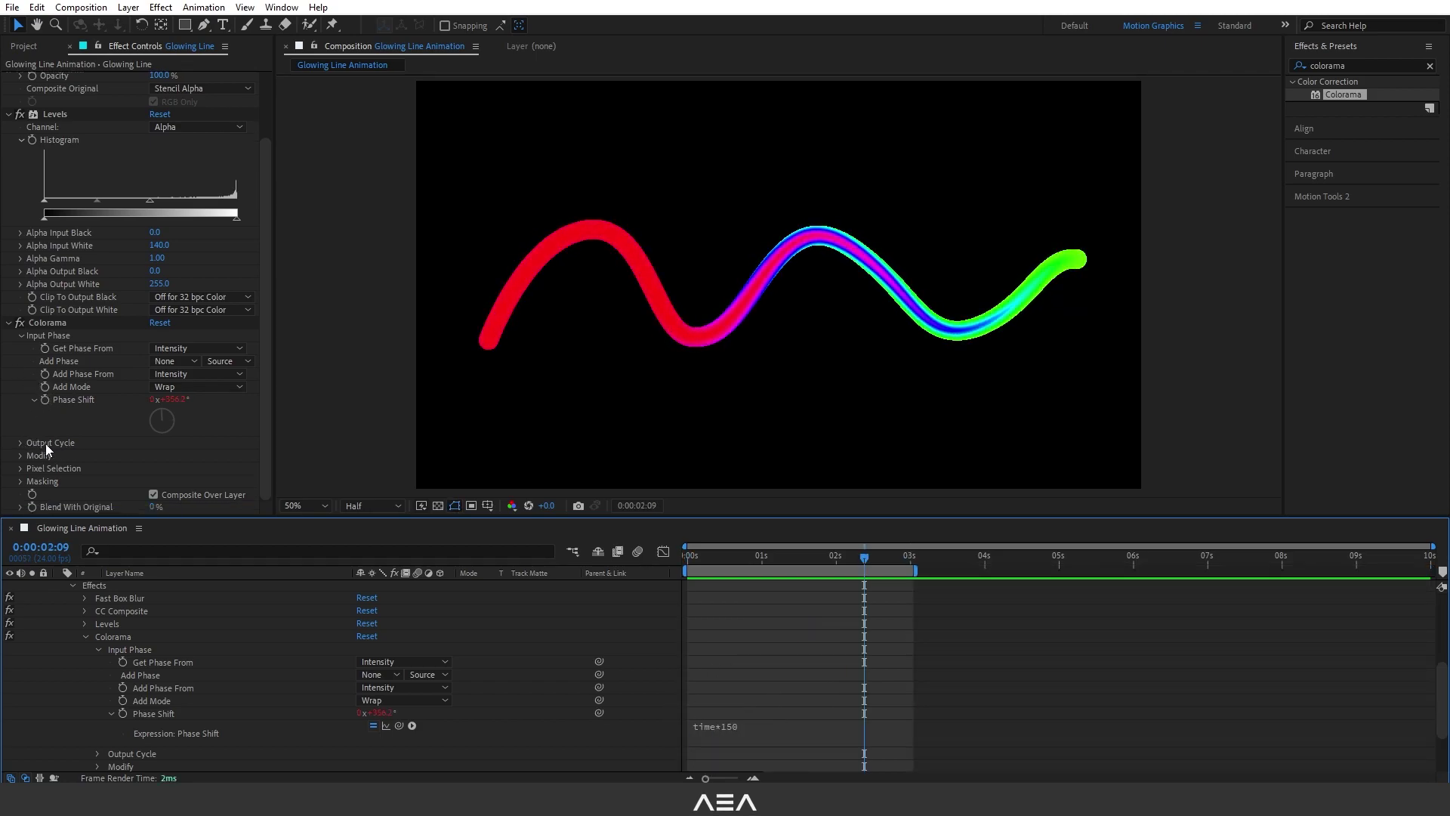
{"action": "left_click", "coordinate": [20, 445]}
{"action": "left_click", "coordinate": [20, 442]}
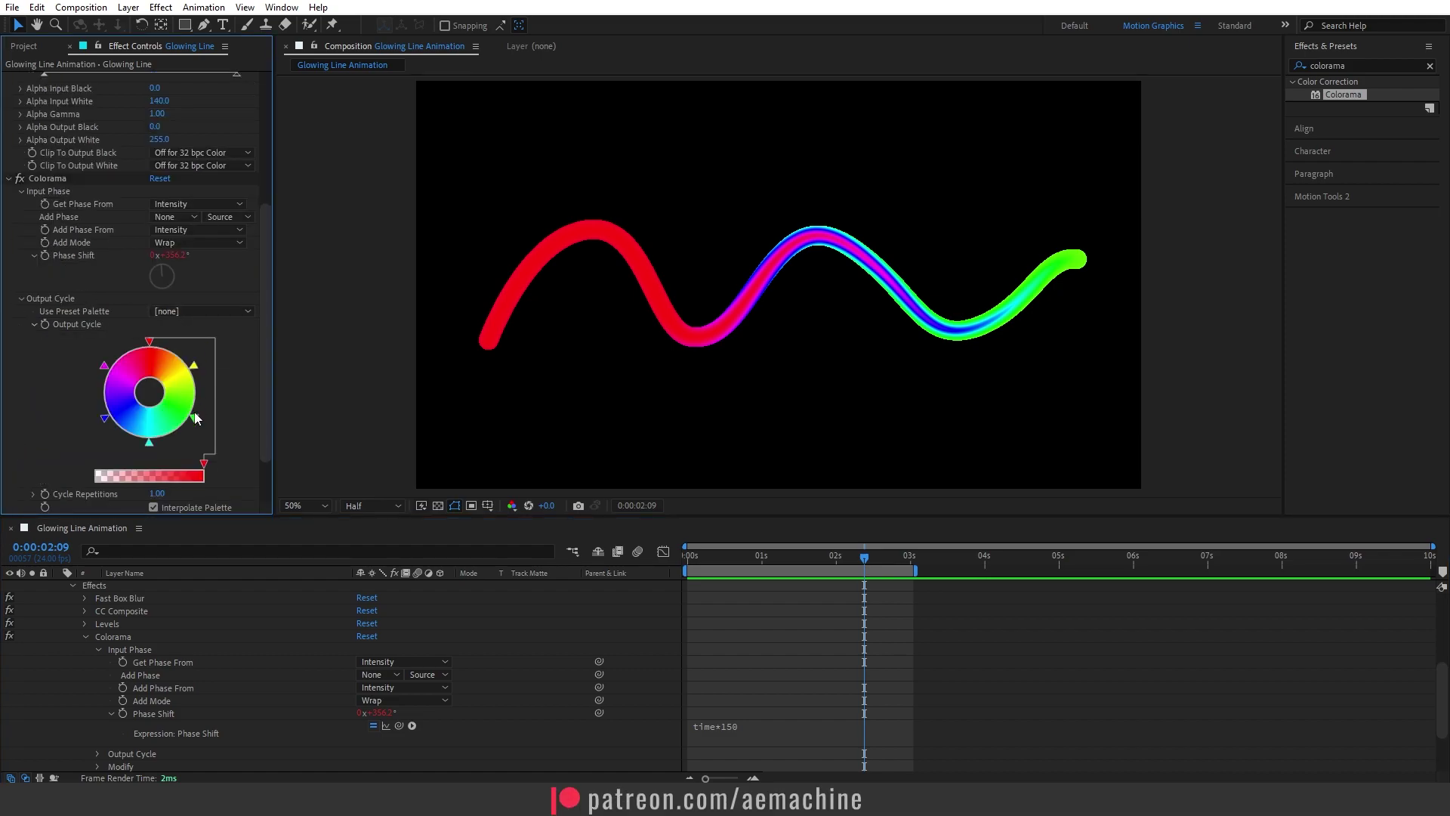
{"action": "key", "text": "space"}
{"action": "left_click", "coordinate": [198, 313]}
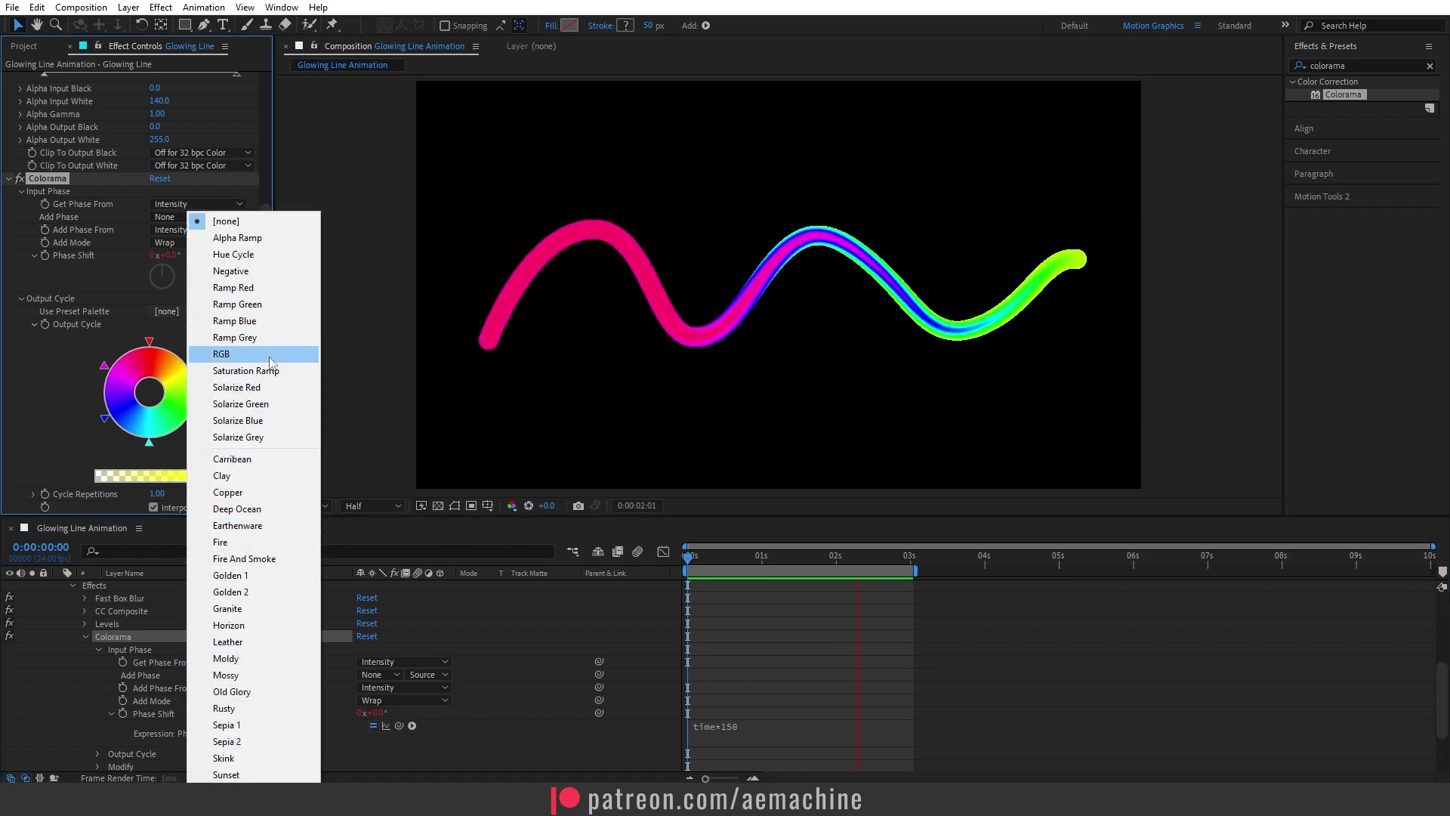
{"action": "left_click", "coordinate": [98, 324]}
{"action": "left_click", "coordinate": [21, 299]}
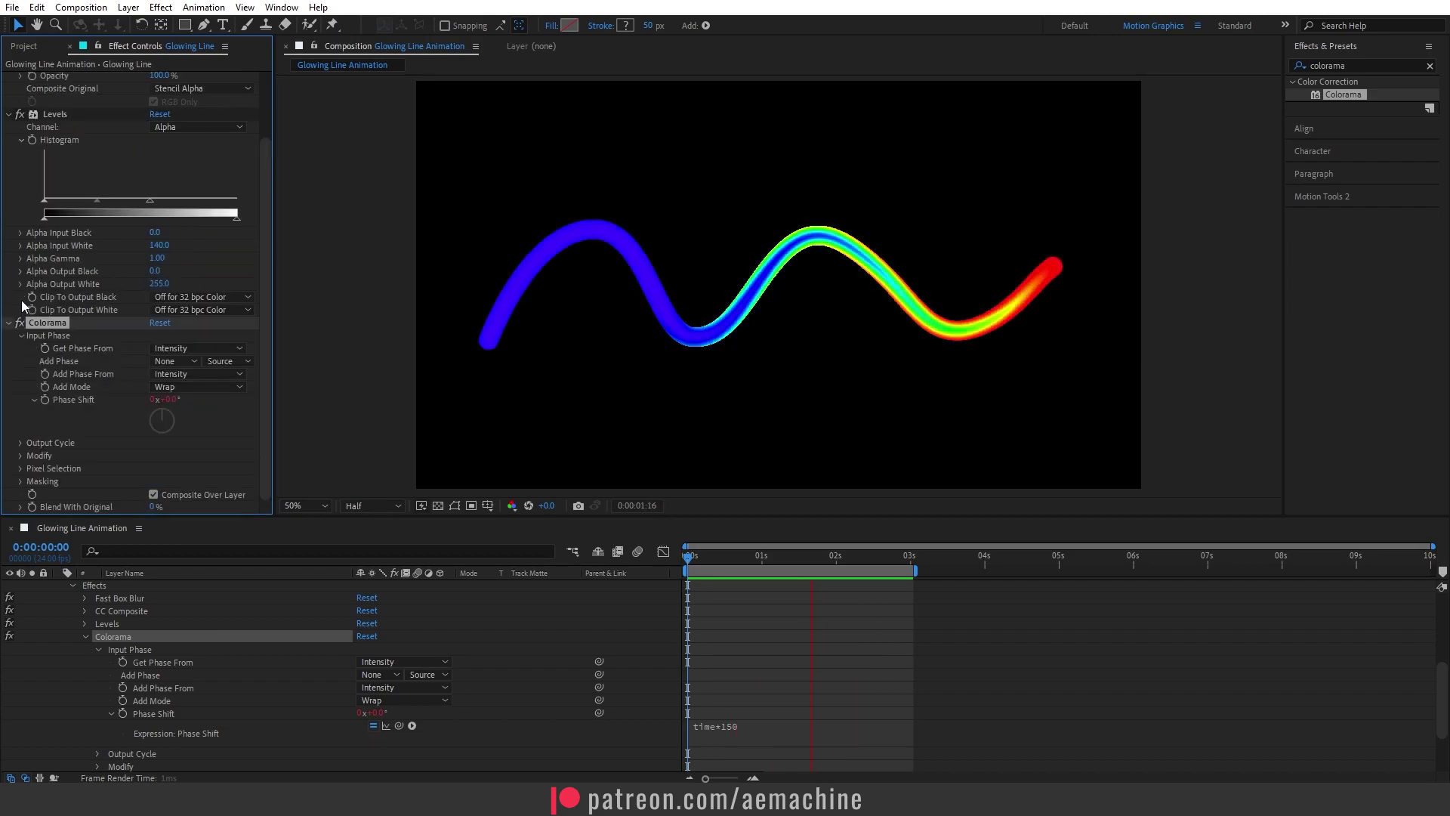
{"action": "left_click", "coordinate": [9, 325]}
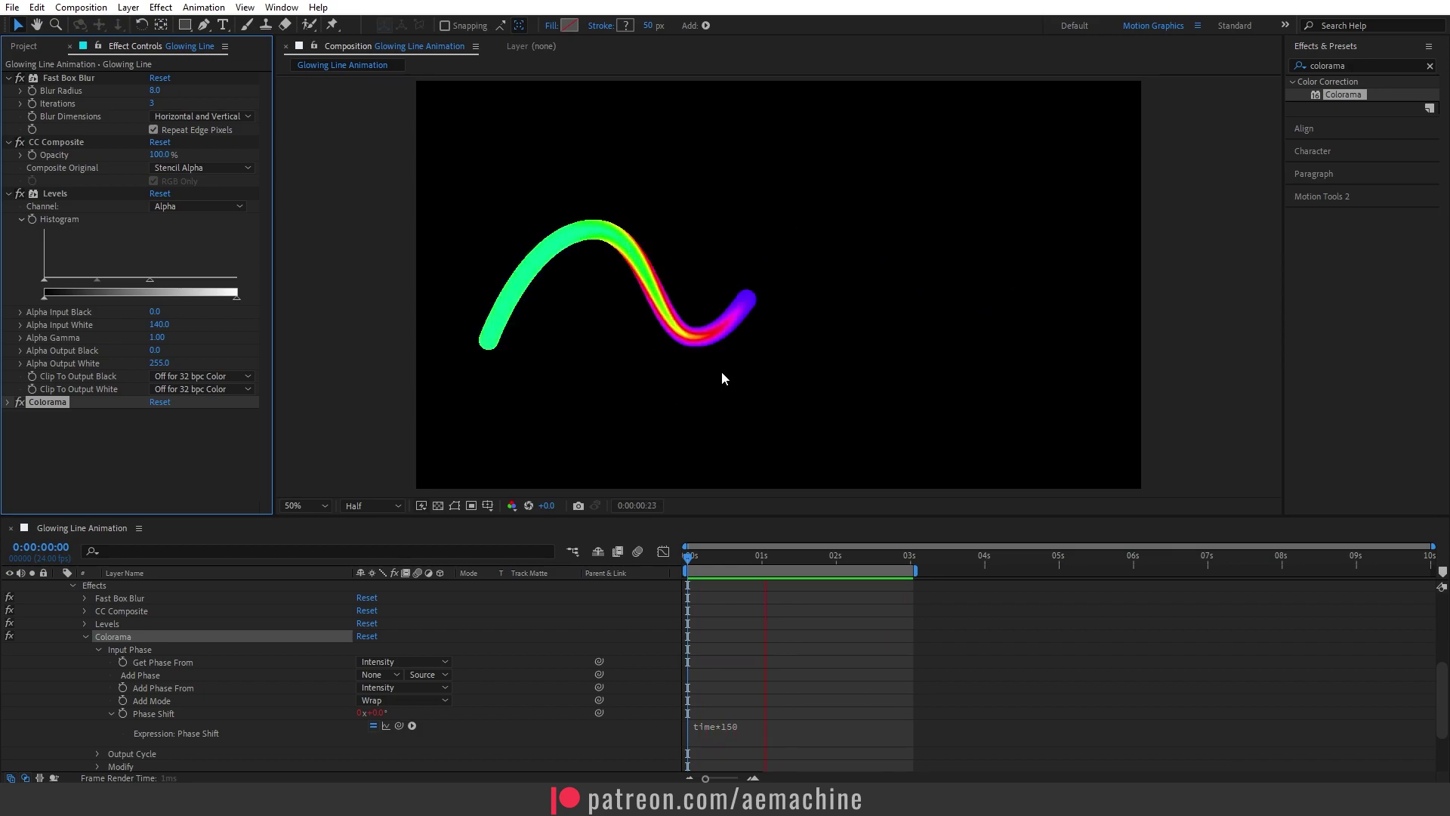
Collapse the Shape 1 and Effects groups of the Glowing Line layer in the timeline.
{"action": "scroll", "coordinate": [83, 647], "scroll_direction": "up", "scroll_amount": 3}
{"action": "scroll", "coordinate": [83, 640], "scroll_direction": "up", "scroll_amount": 3}
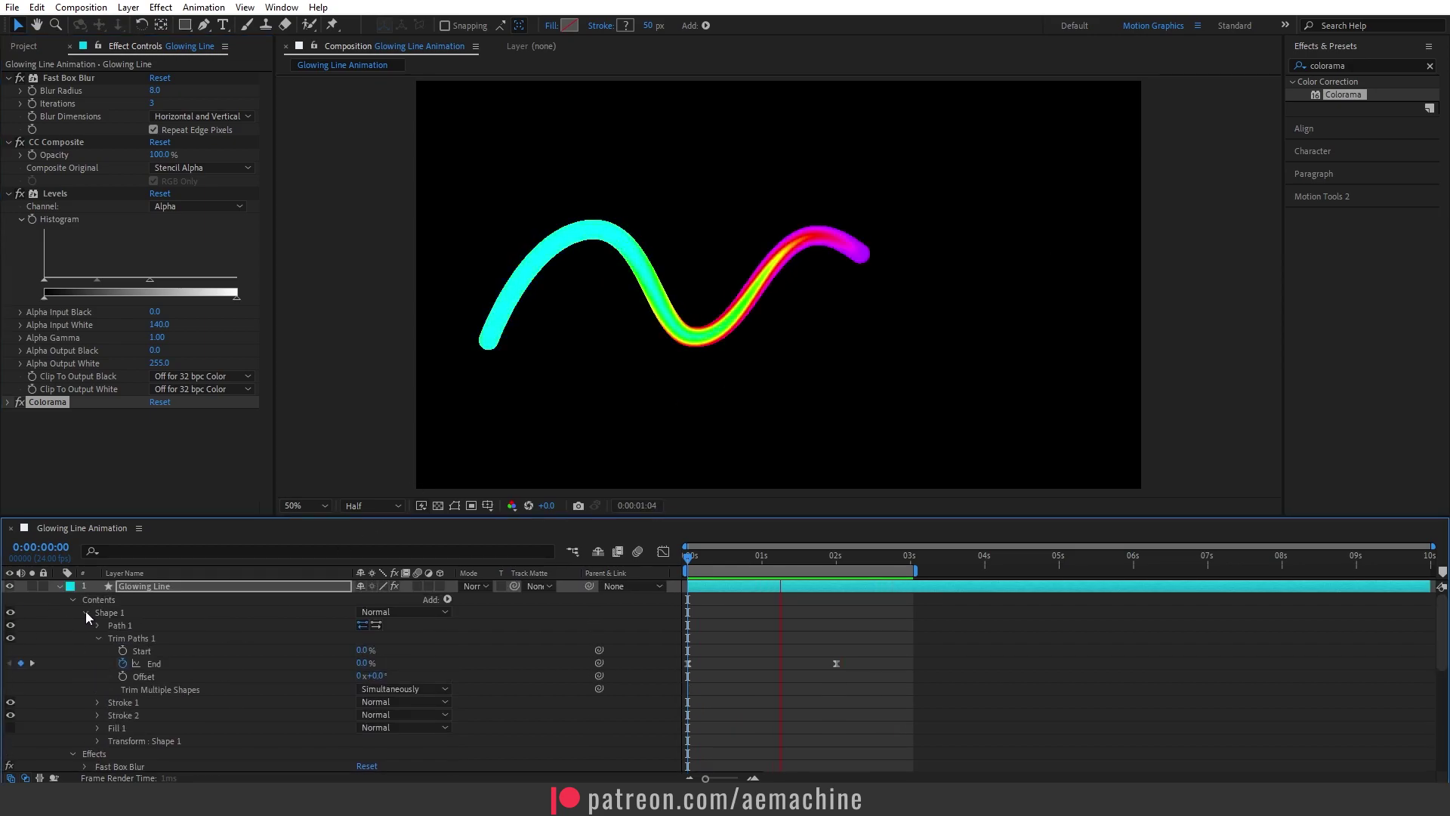
{"action": "left_click", "coordinate": [85, 611]}
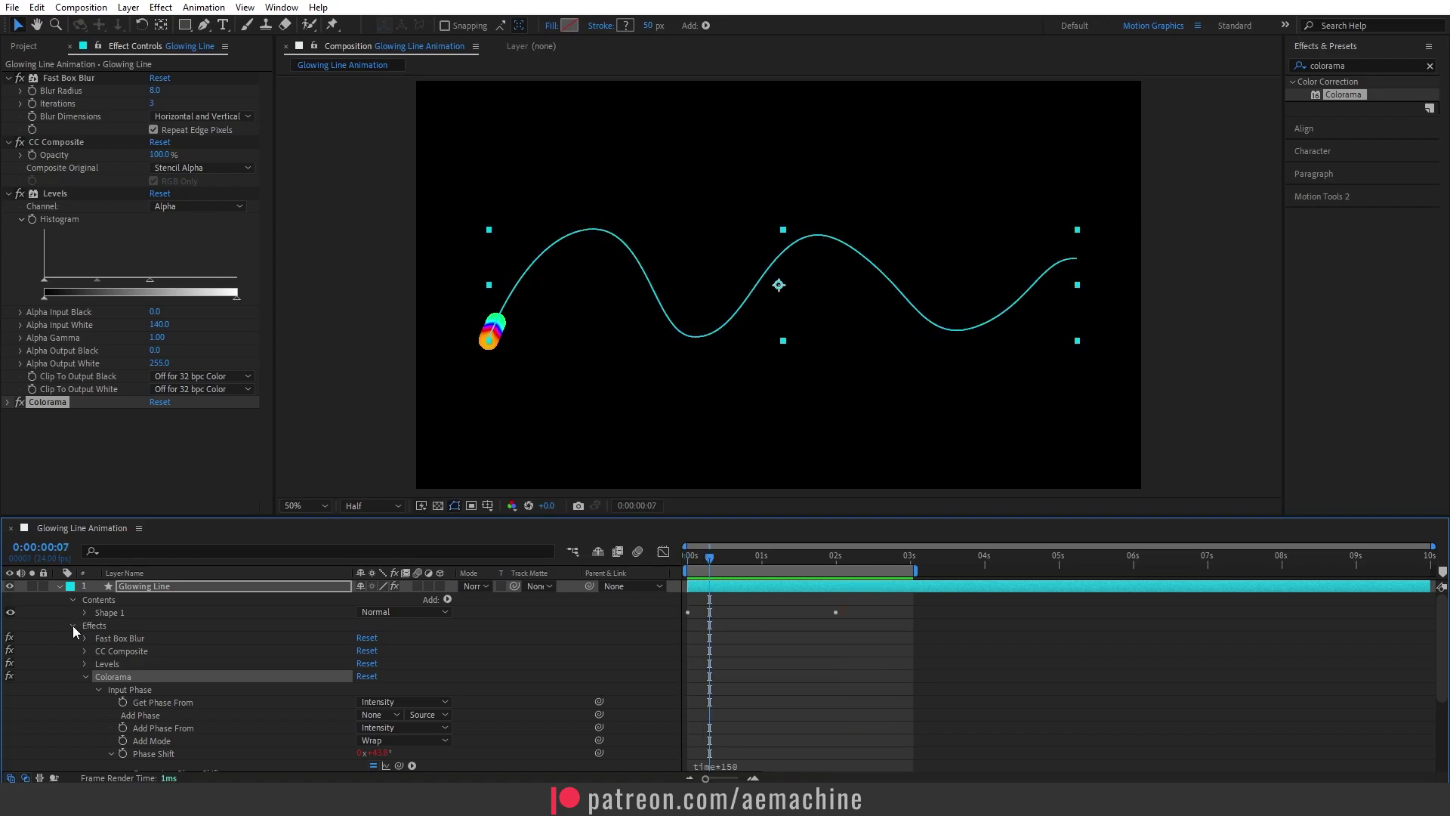
{"action": "left_click", "coordinate": [68, 625]}
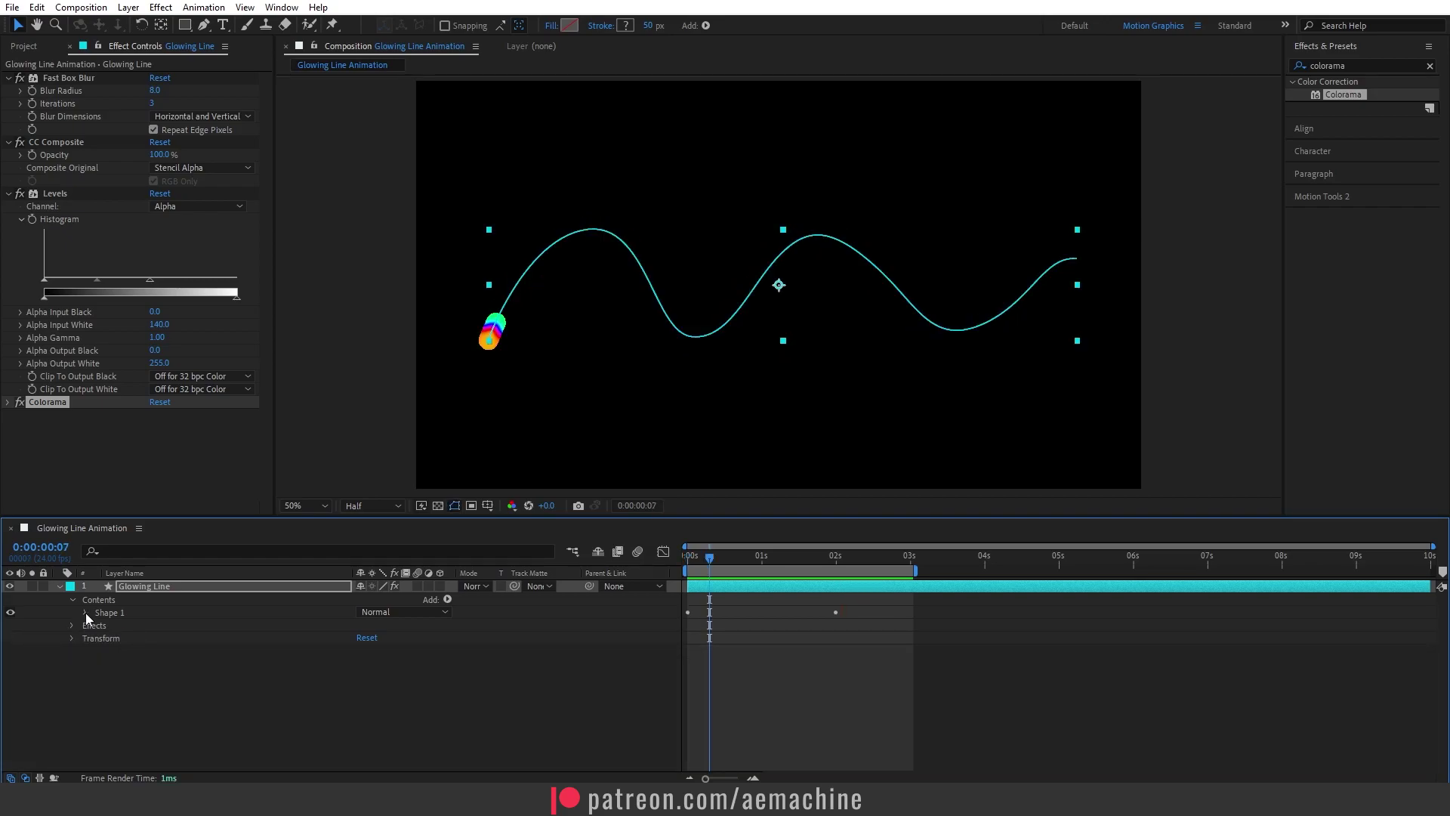
Create nulls from the Glowing Line layer's path with the Create Nulls From Paths script, using Points Follow Nulls.
{"action": "left_click", "coordinate": [84, 613]}
{"action": "left_click", "coordinate": [97, 627]}
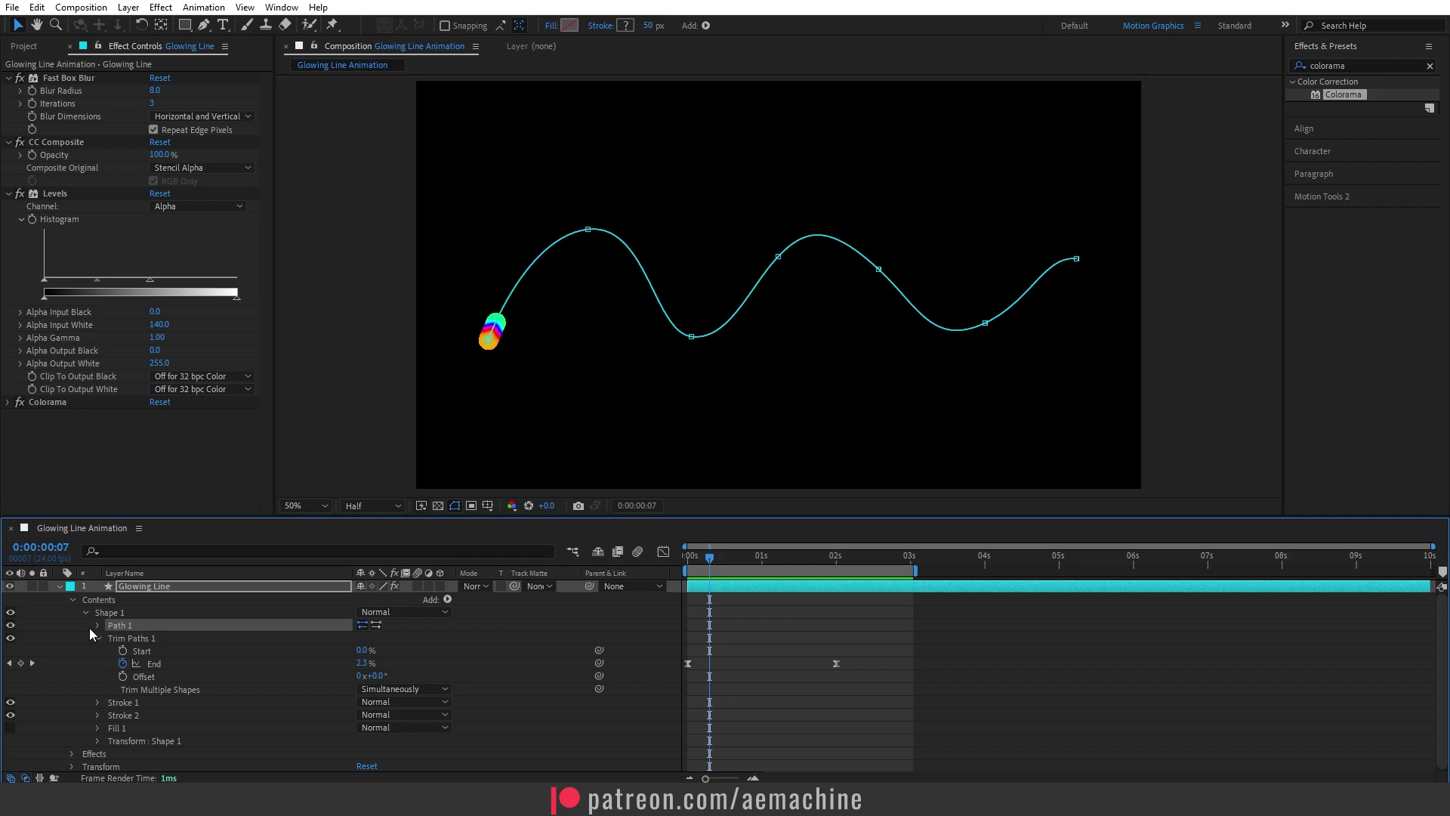
{"action": "left_click", "coordinate": [97, 626]}
{"action": "left_click", "coordinate": [153, 640]}
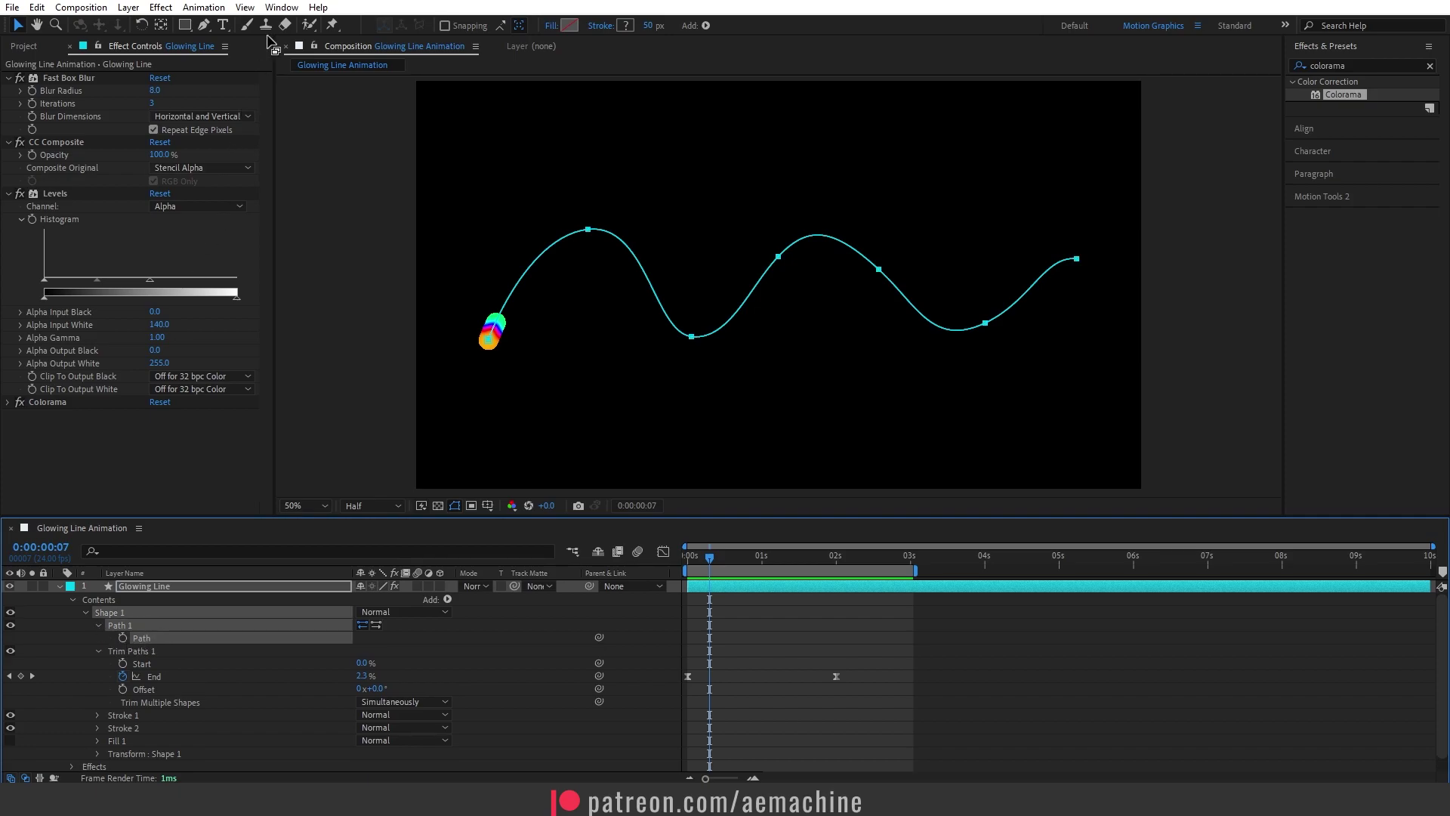
{"action": "left_click", "coordinate": [280, 7]}
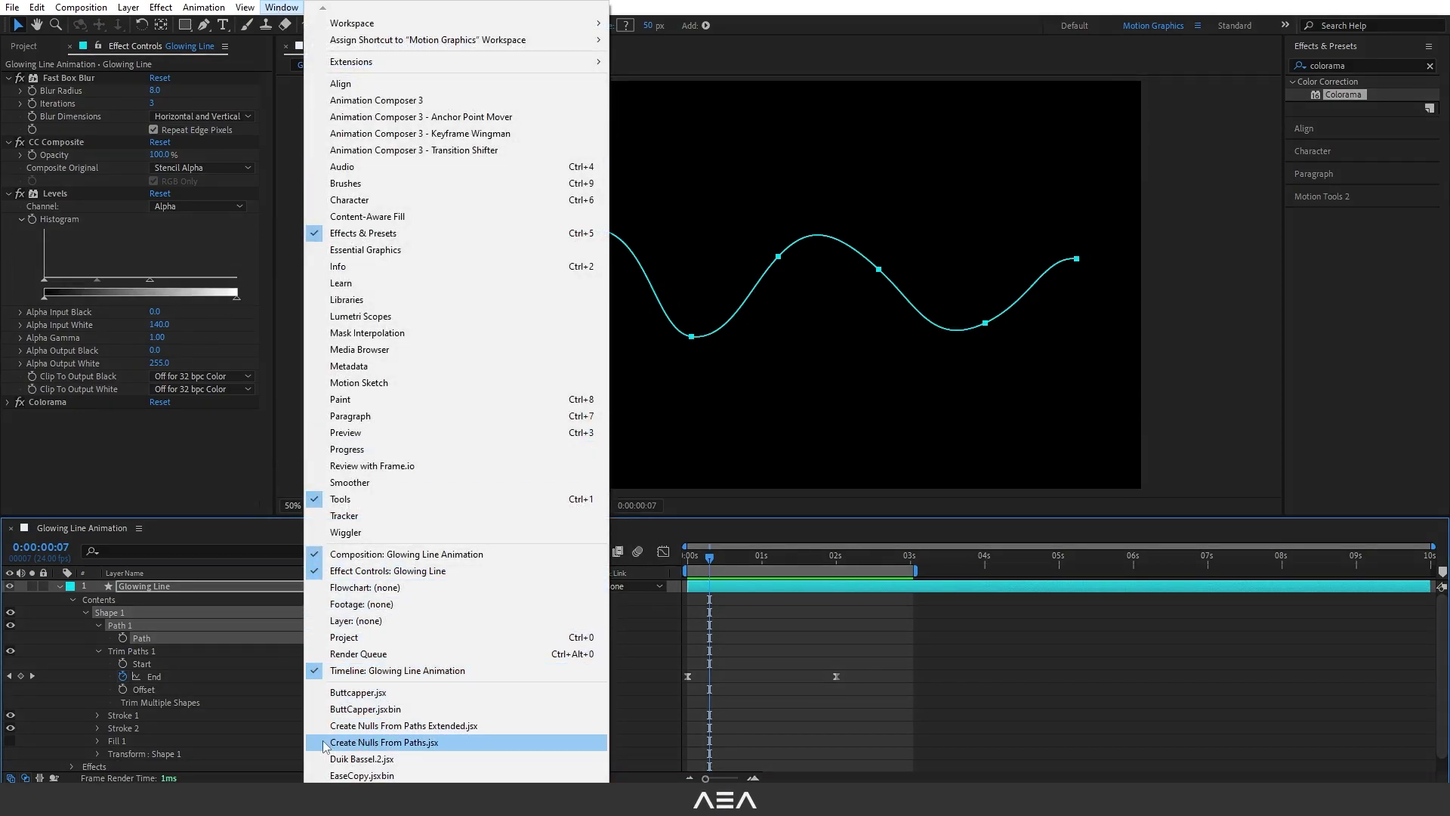
{"action": "left_click", "coordinate": [373, 742]}
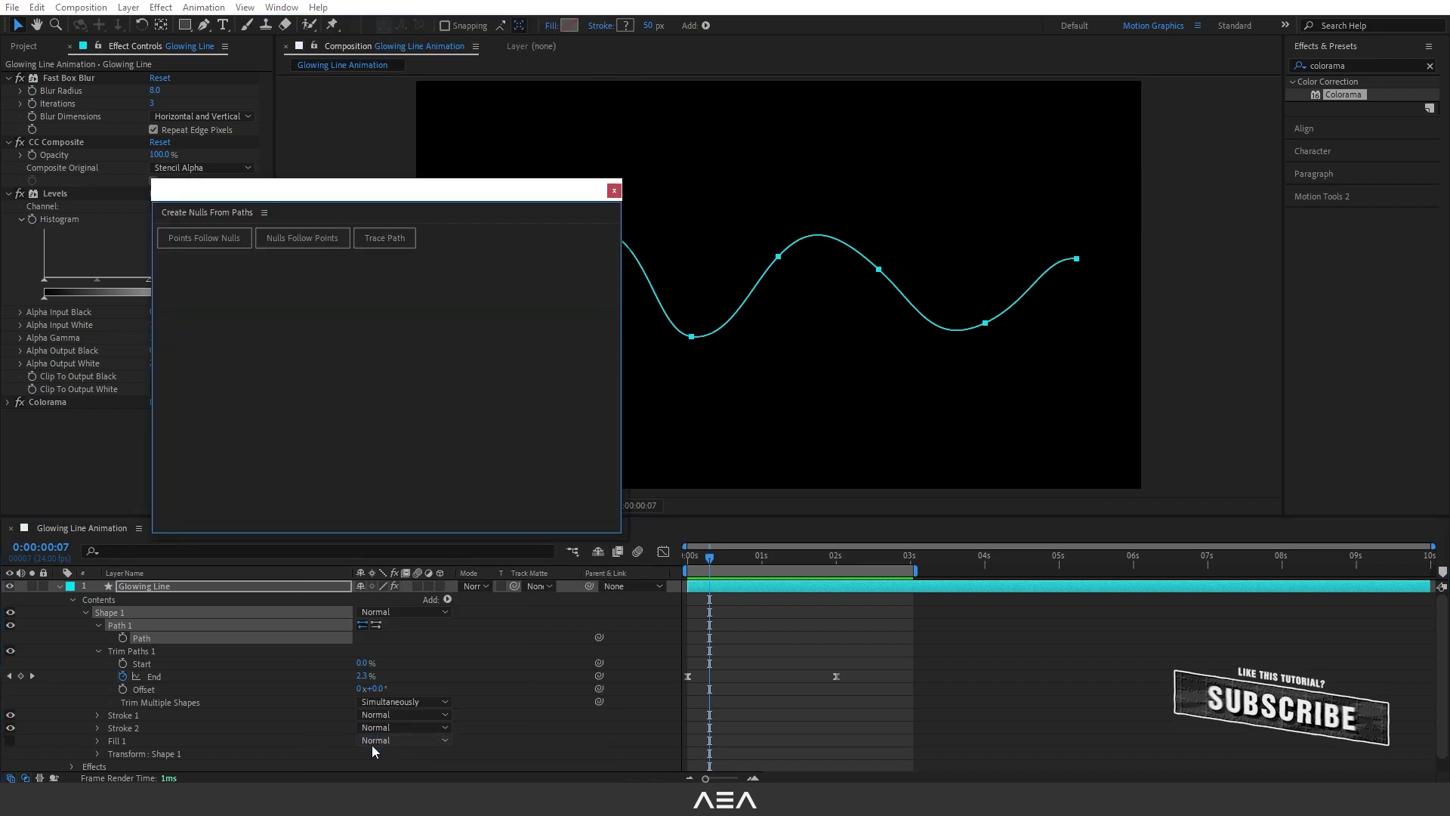
{"action": "left_click_drag", "start_coordinate": [255, 200], "coordinate": [258, 214]}
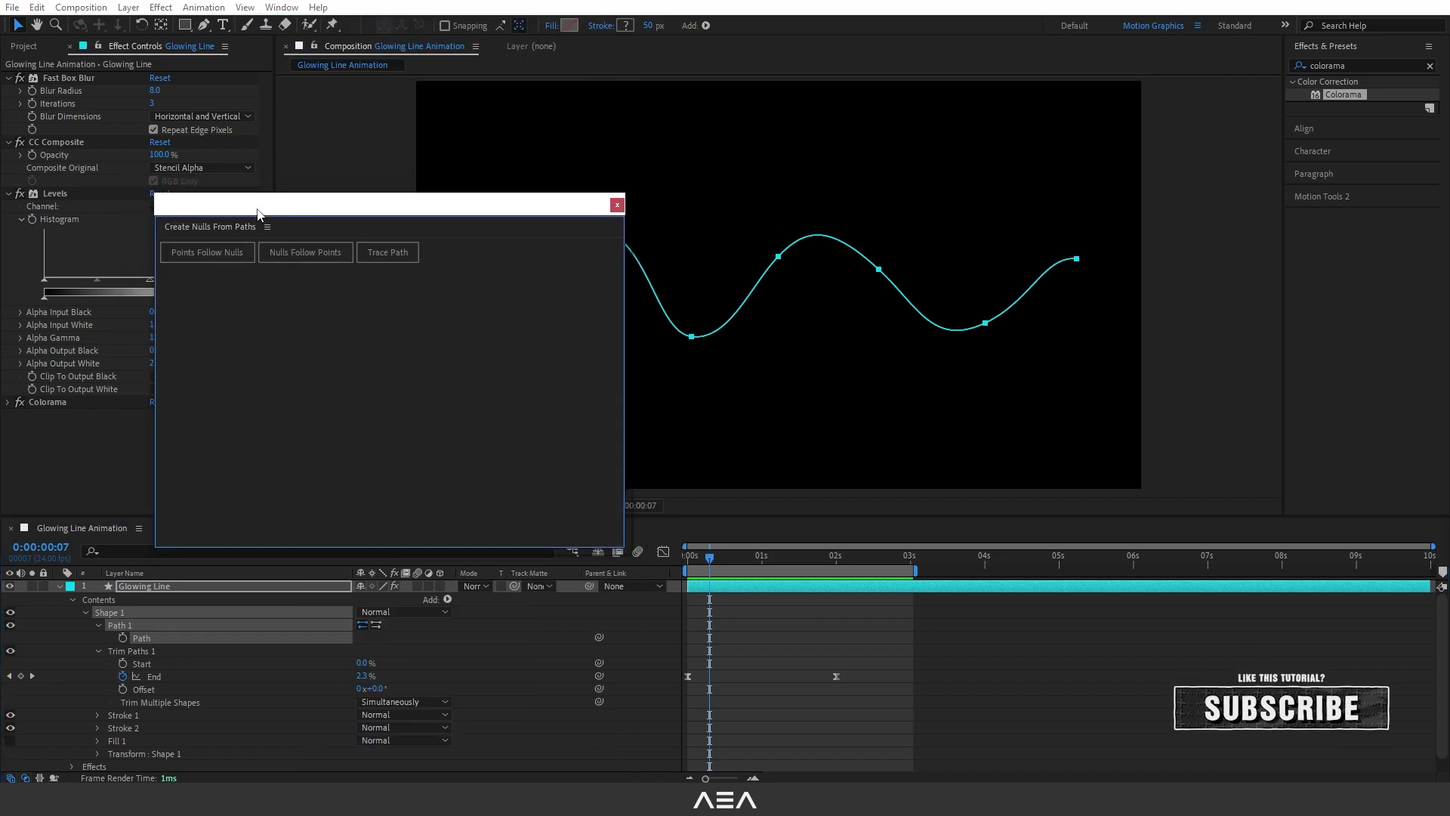
{"action": "left_click", "coordinate": [238, 258]}
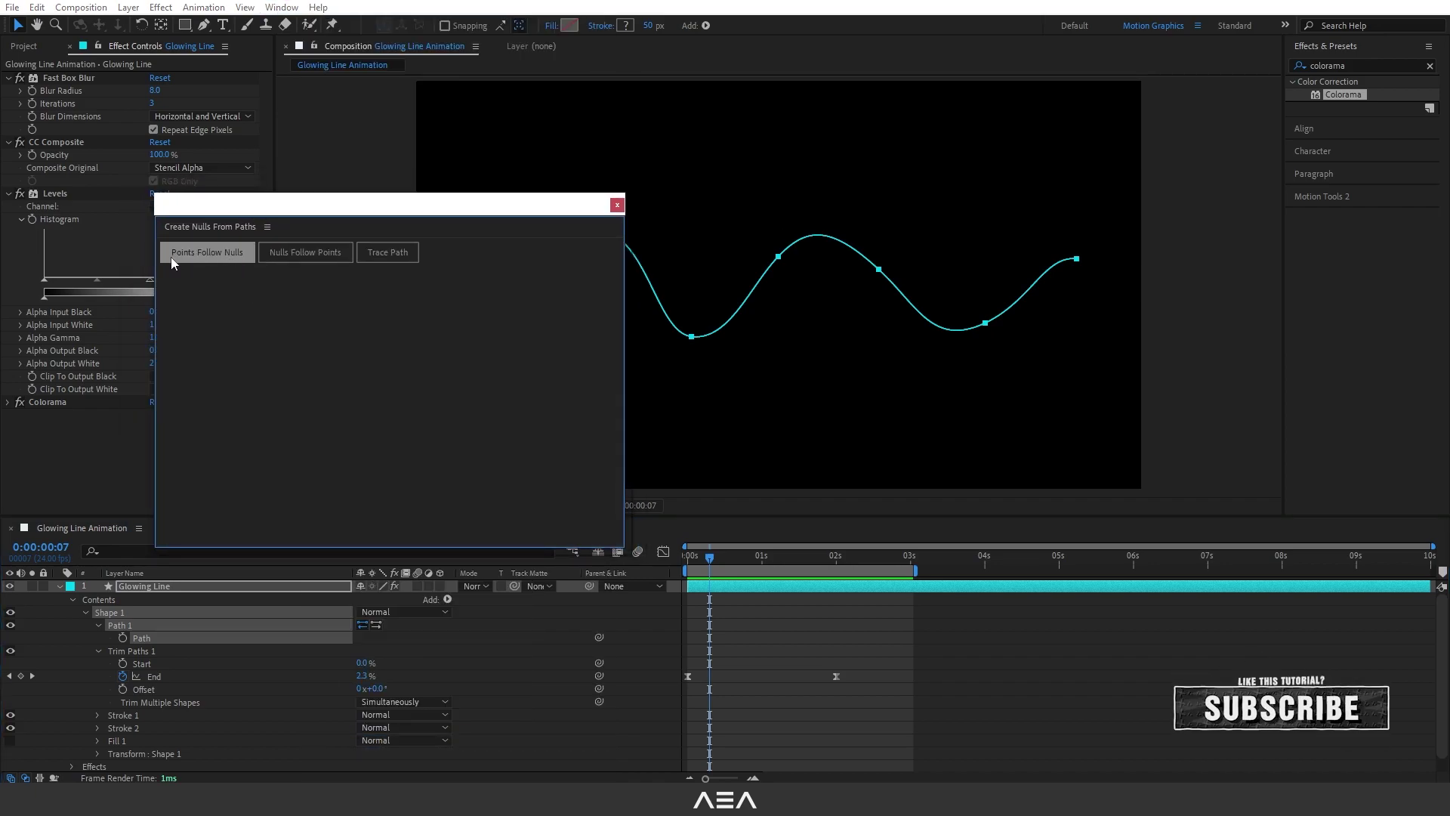
{"action": "left_click", "coordinate": [617, 204]}
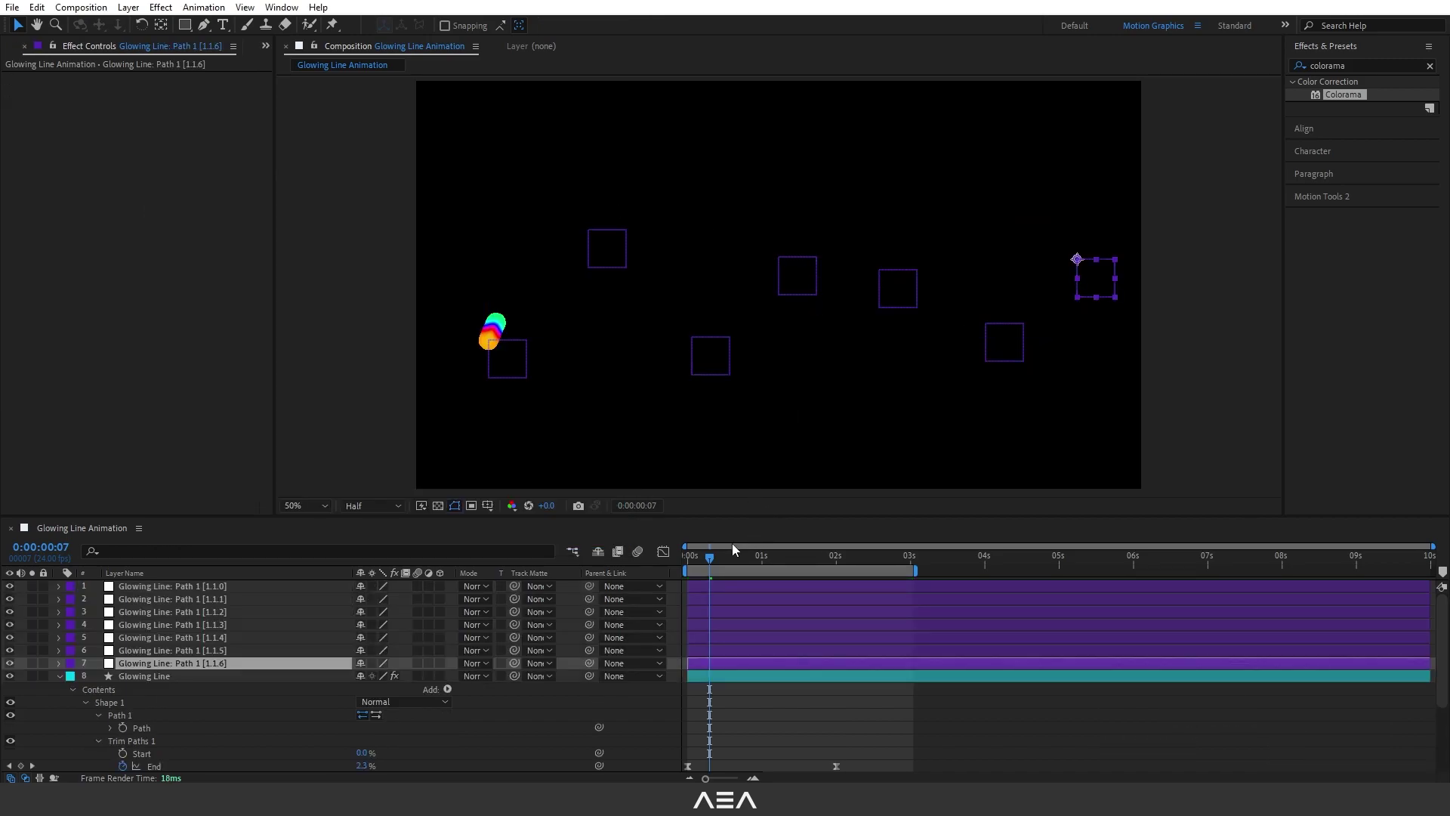
Select individual nulls and the Glowing Line's Path property to examine which path points the nulls control.
{"action": "left_click", "coordinate": [518, 364]}
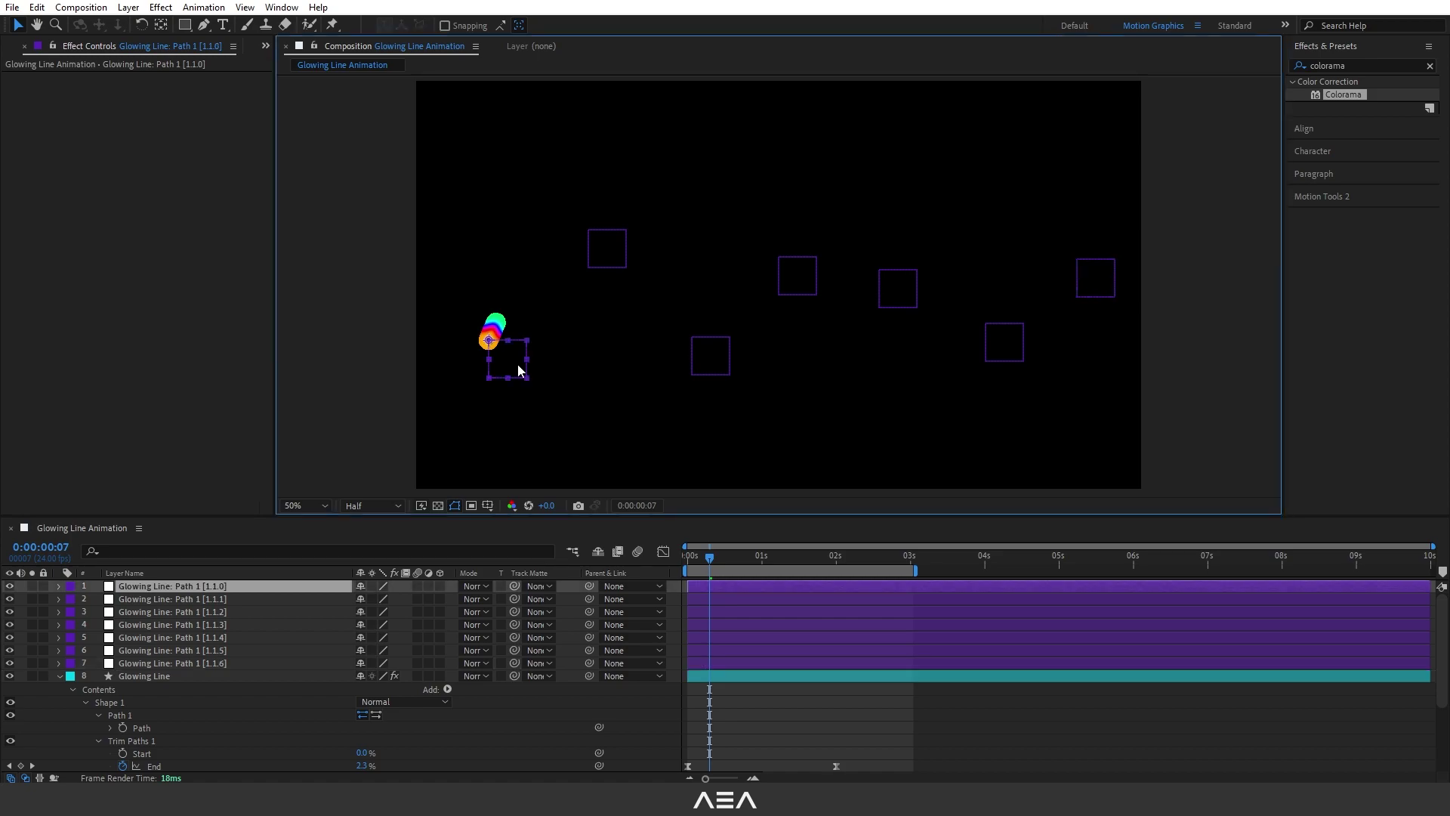
{"action": "left_click", "coordinate": [611, 246]}
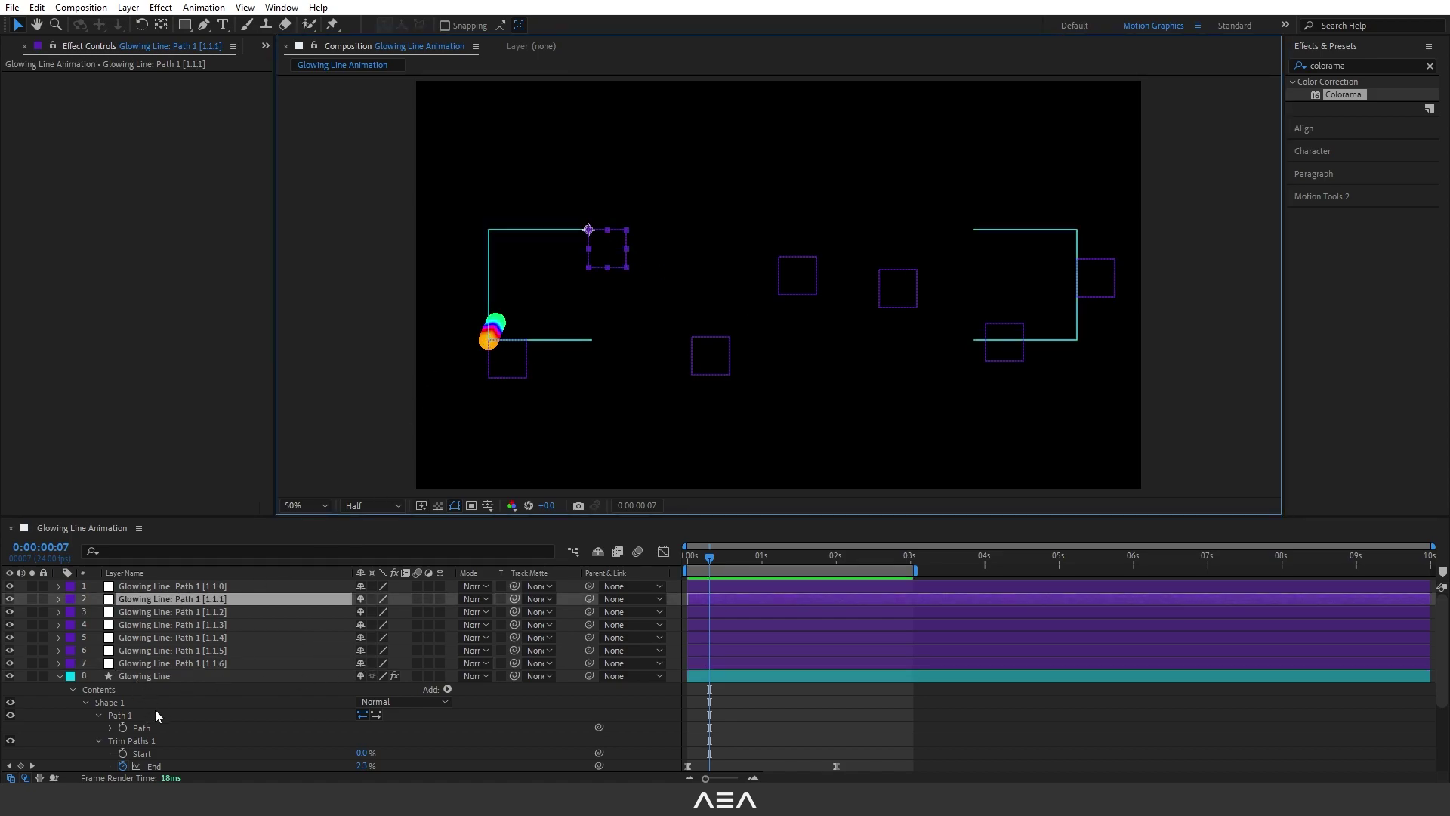
{"action": "left_click", "coordinate": [152, 728]}
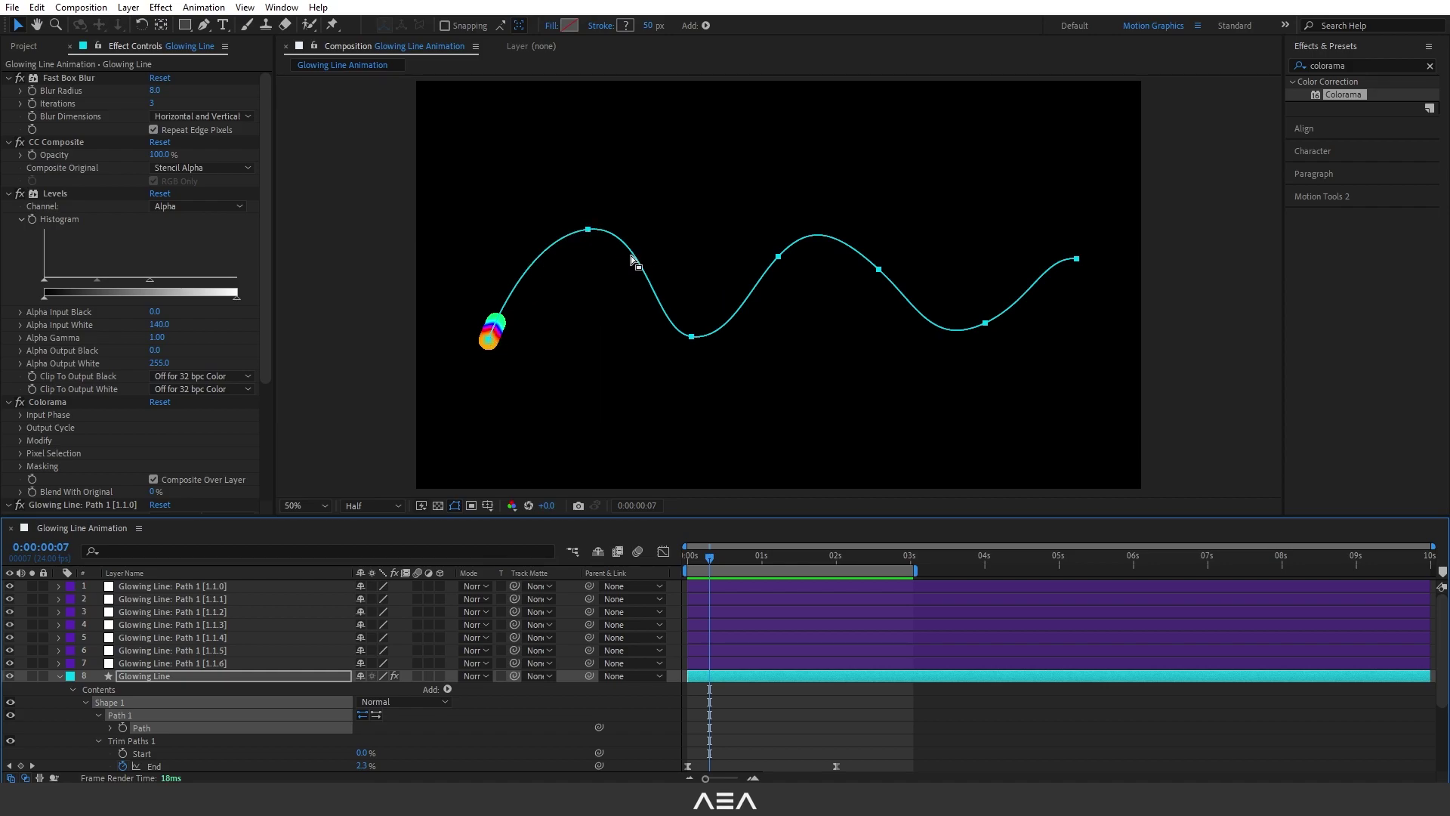
{"action": "left_click", "coordinate": [189, 639]}
Try moving the null at the start of the line slightly upward, and undo the move.
{"action": "left_click", "coordinate": [504, 372]}
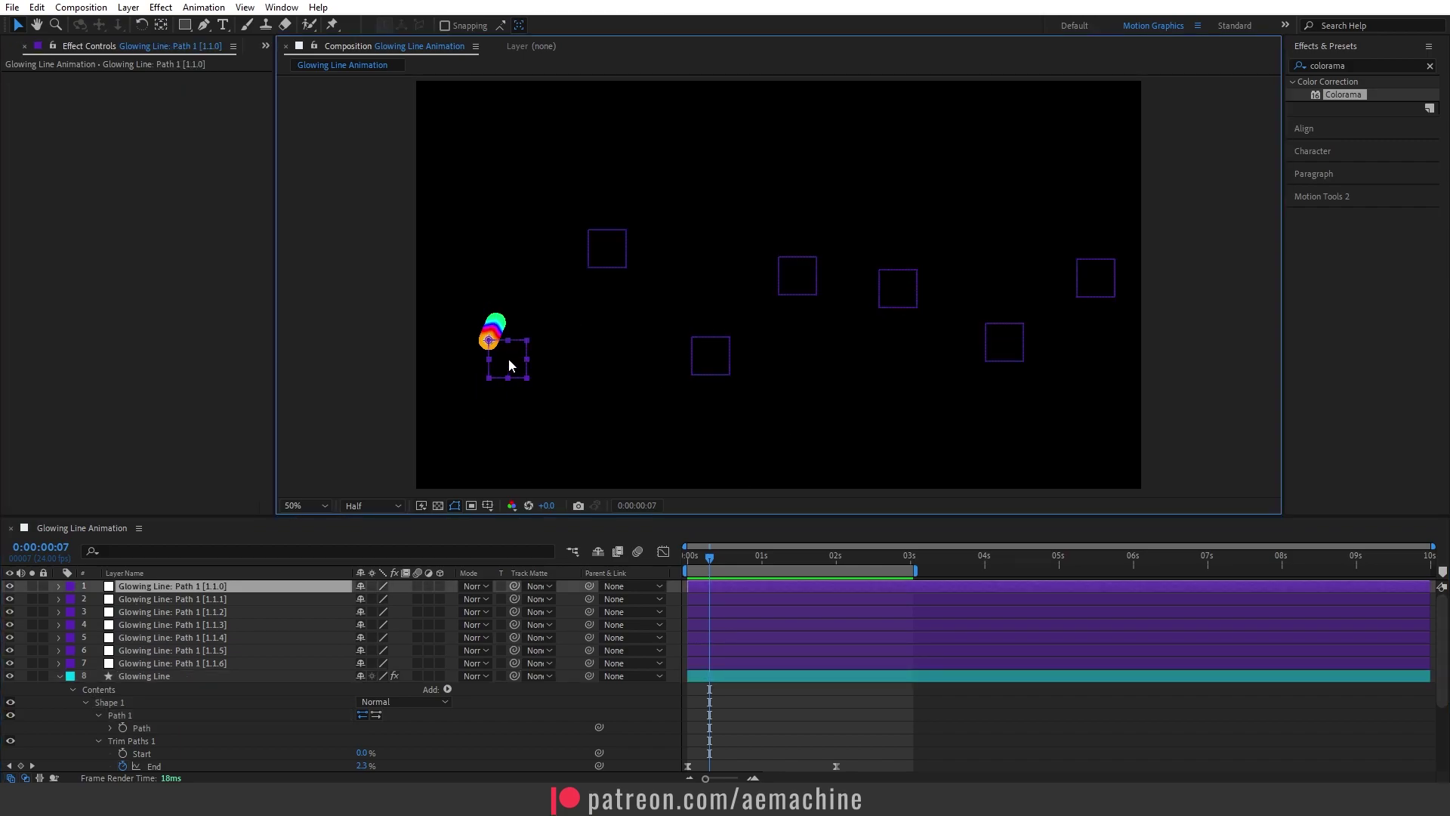
{"action": "left_click_drag", "start_coordinate": [510, 364], "coordinate": [516, 329]}
{"action": "key", "text": "ctrl+z"}
{"action": "left_click_drag", "start_coordinate": [723, 559], "coordinate": [786, 559]}
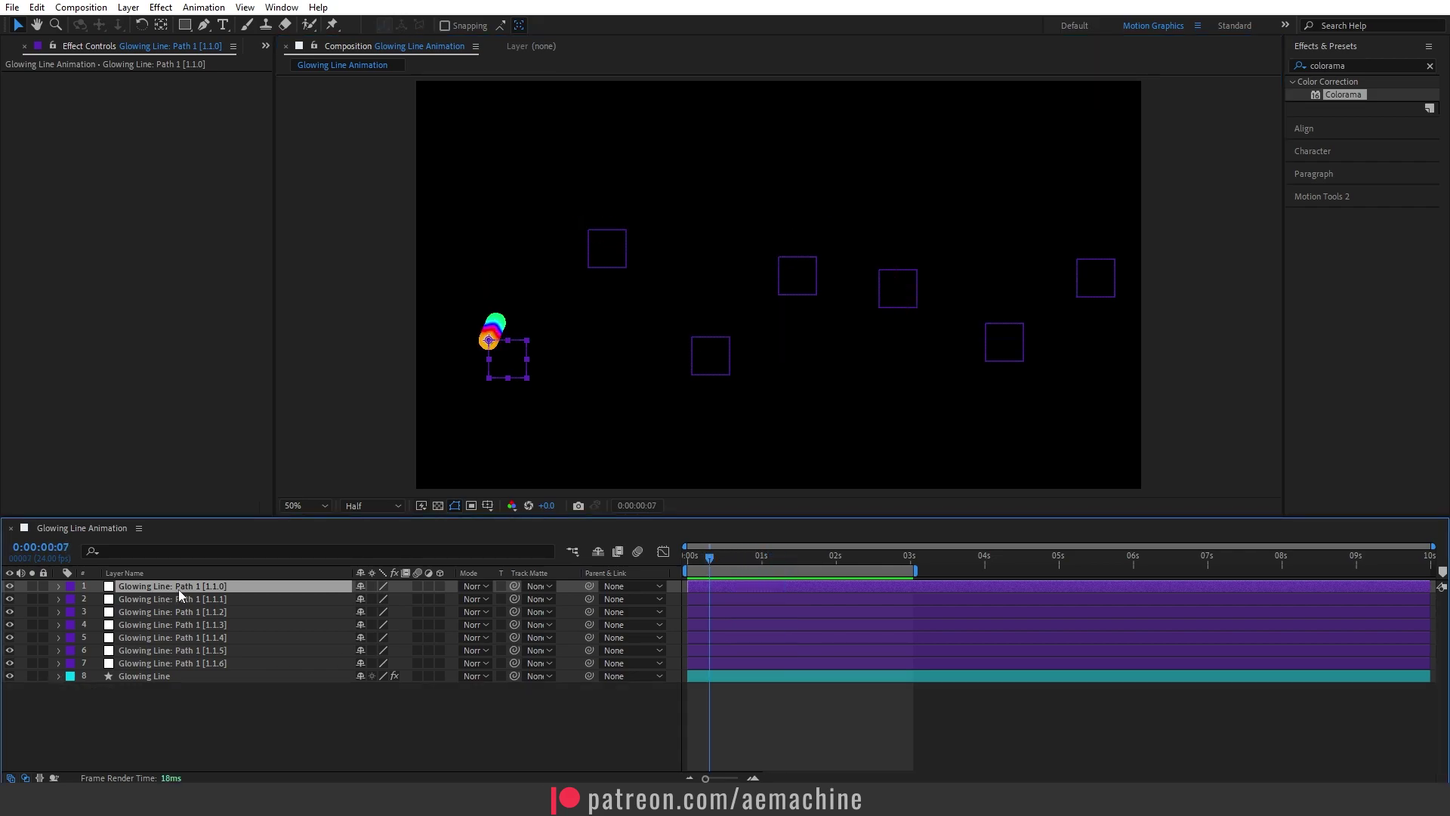
Select all seven path nulls, reveal their Position properties in the timeline, and clear the selection.
{"action": "left_click", "coordinate": [222, 665], "text": "shift"}
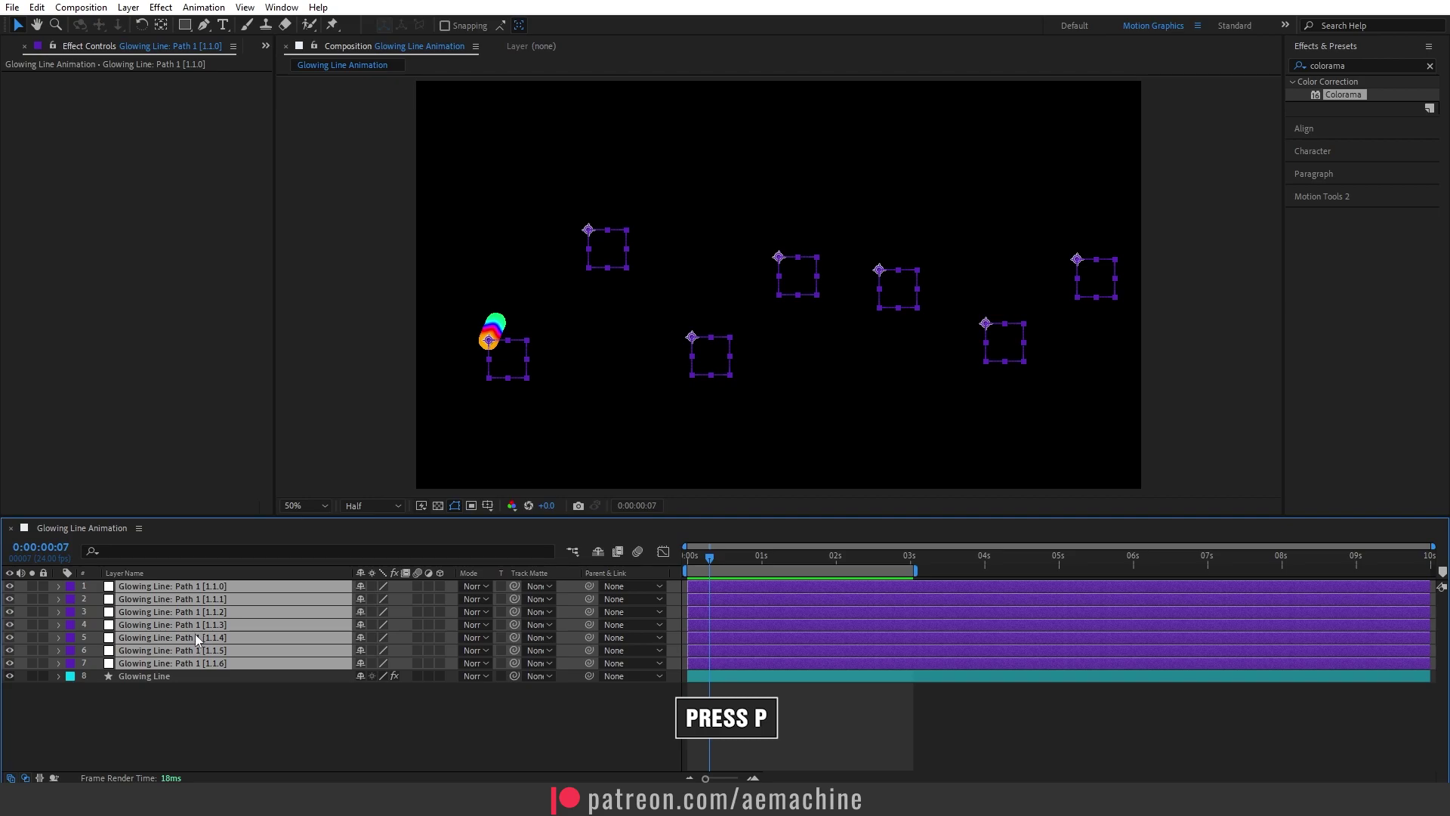
{"action": "key", "text": "p"}
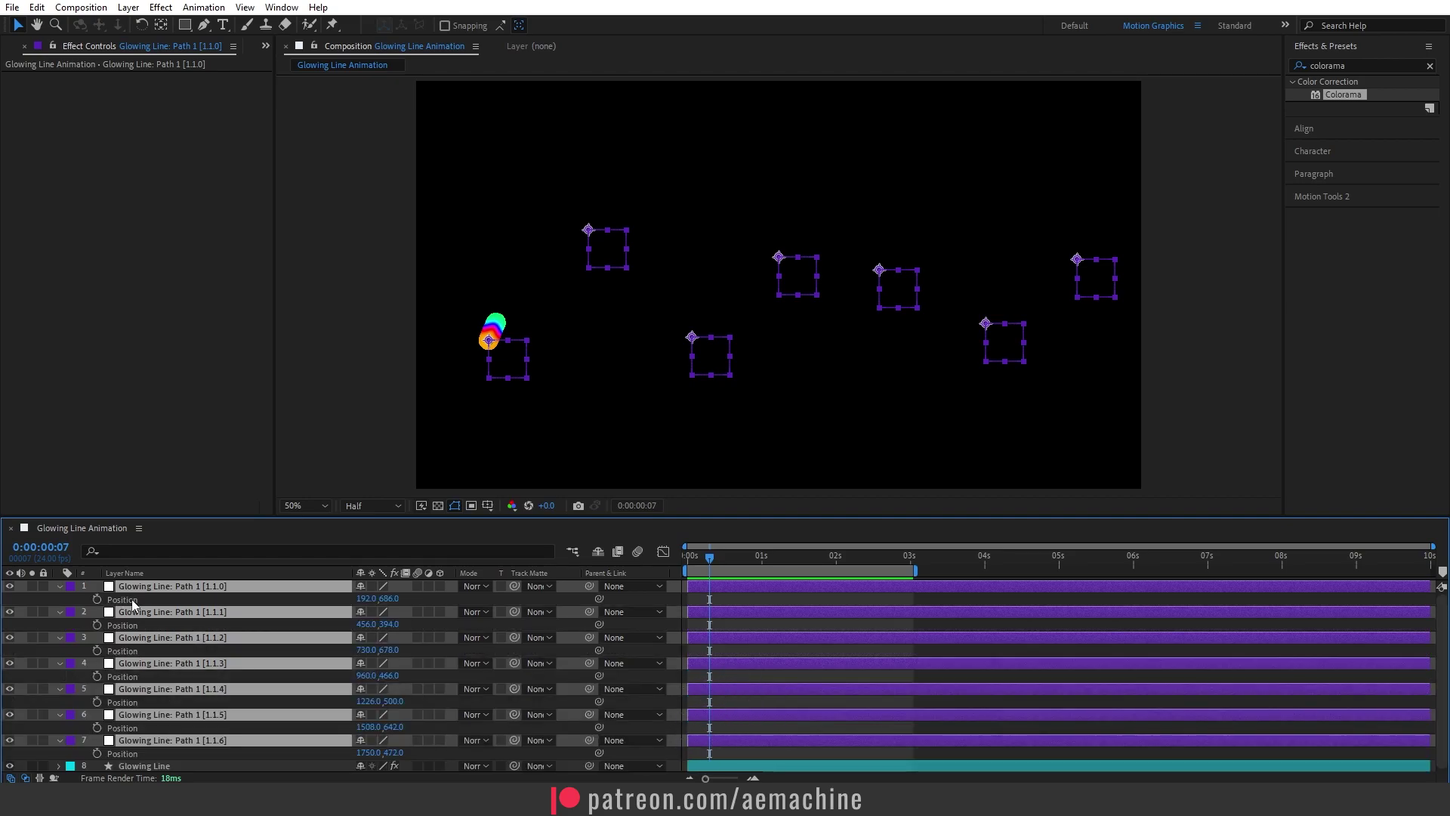
{"action": "left_click", "coordinate": [132, 604]}
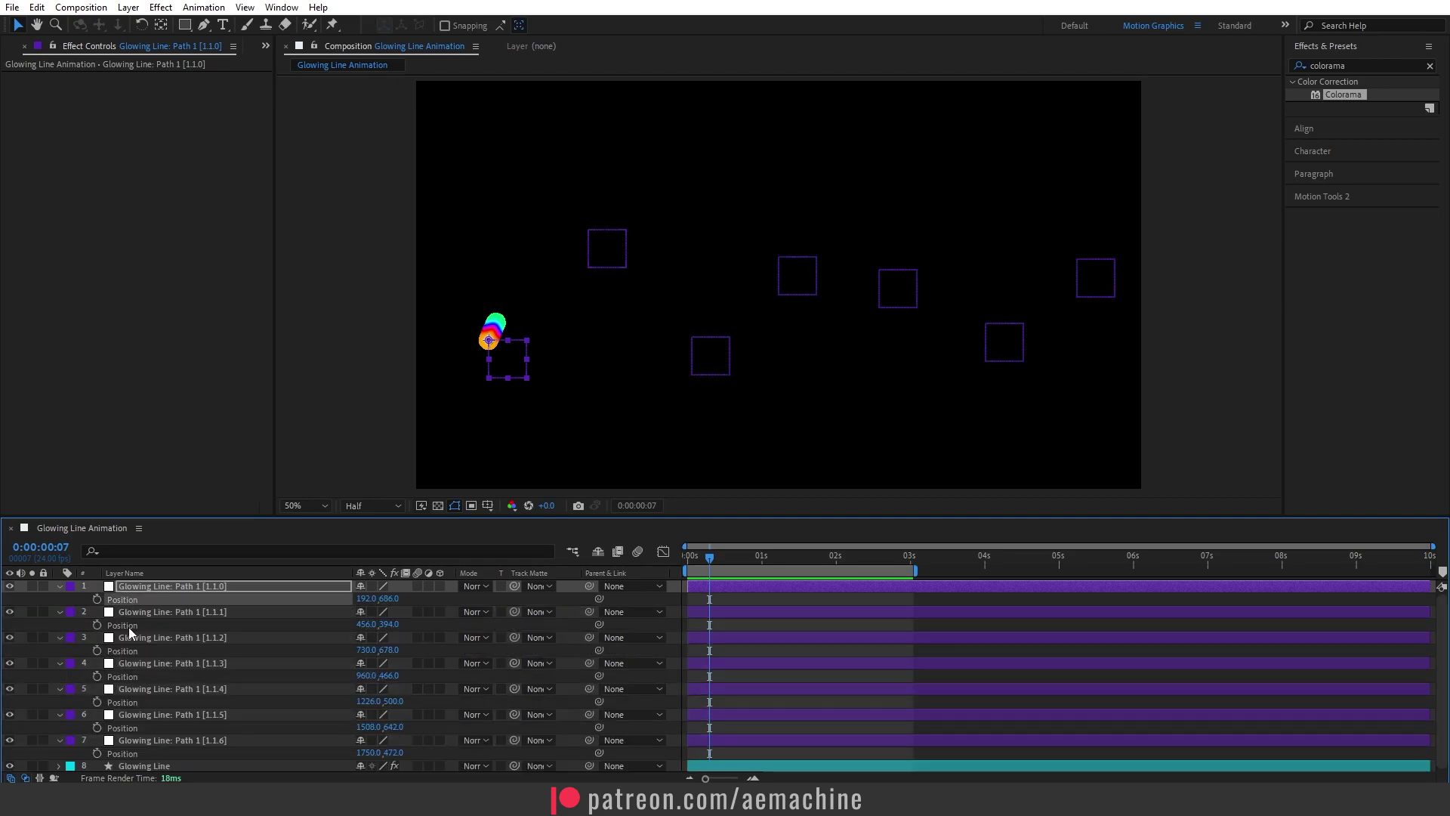
{"action": "left_click_drag", "start_coordinate": [136, 631], "coordinate": [134, 722]}
{"action": "key", "text": "F2"}
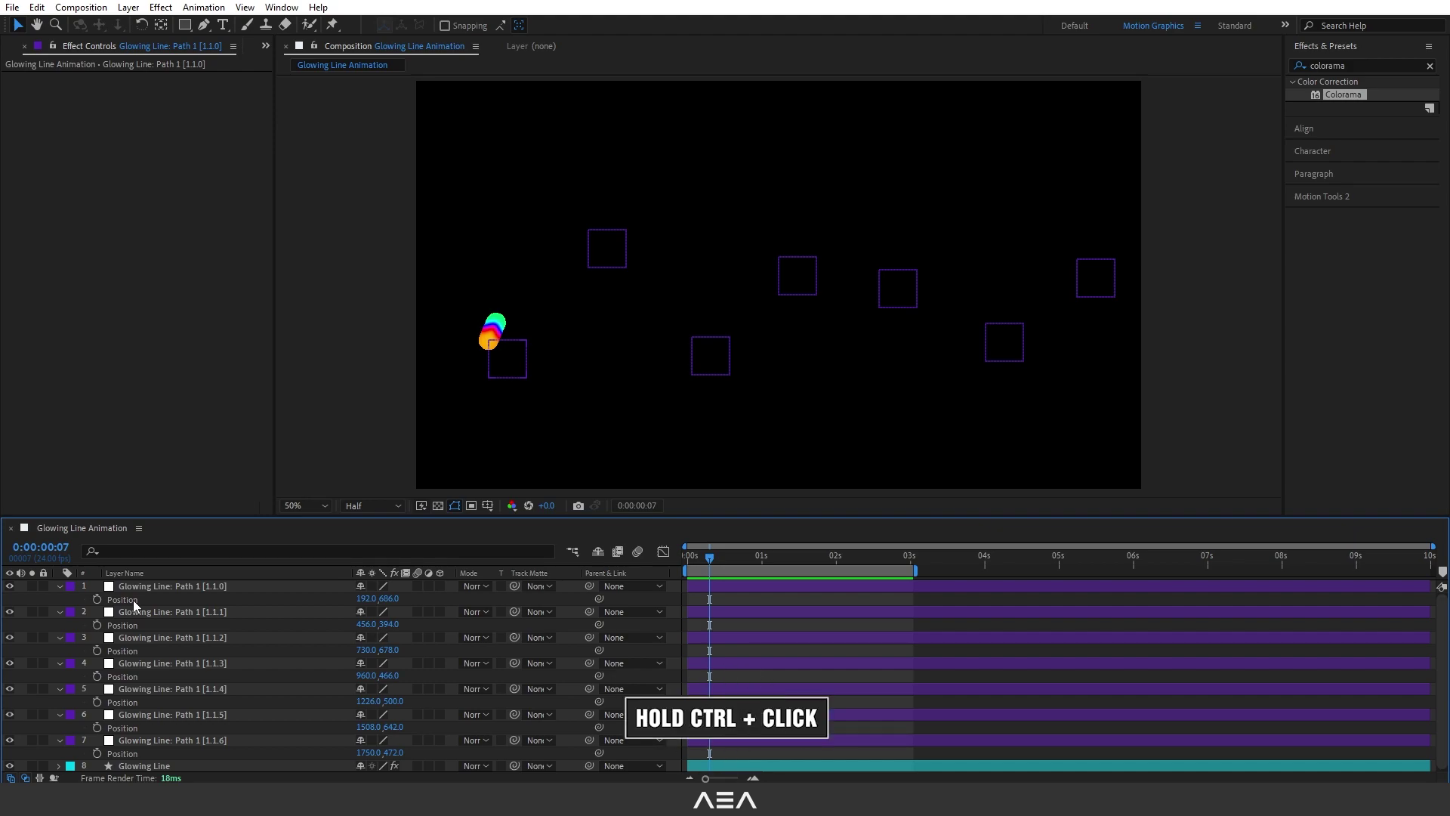
Separate the X and Y dimensions of the Position property on all seven path nulls.
{"action": "left_click", "coordinate": [130, 599], "text": "ctrl"}
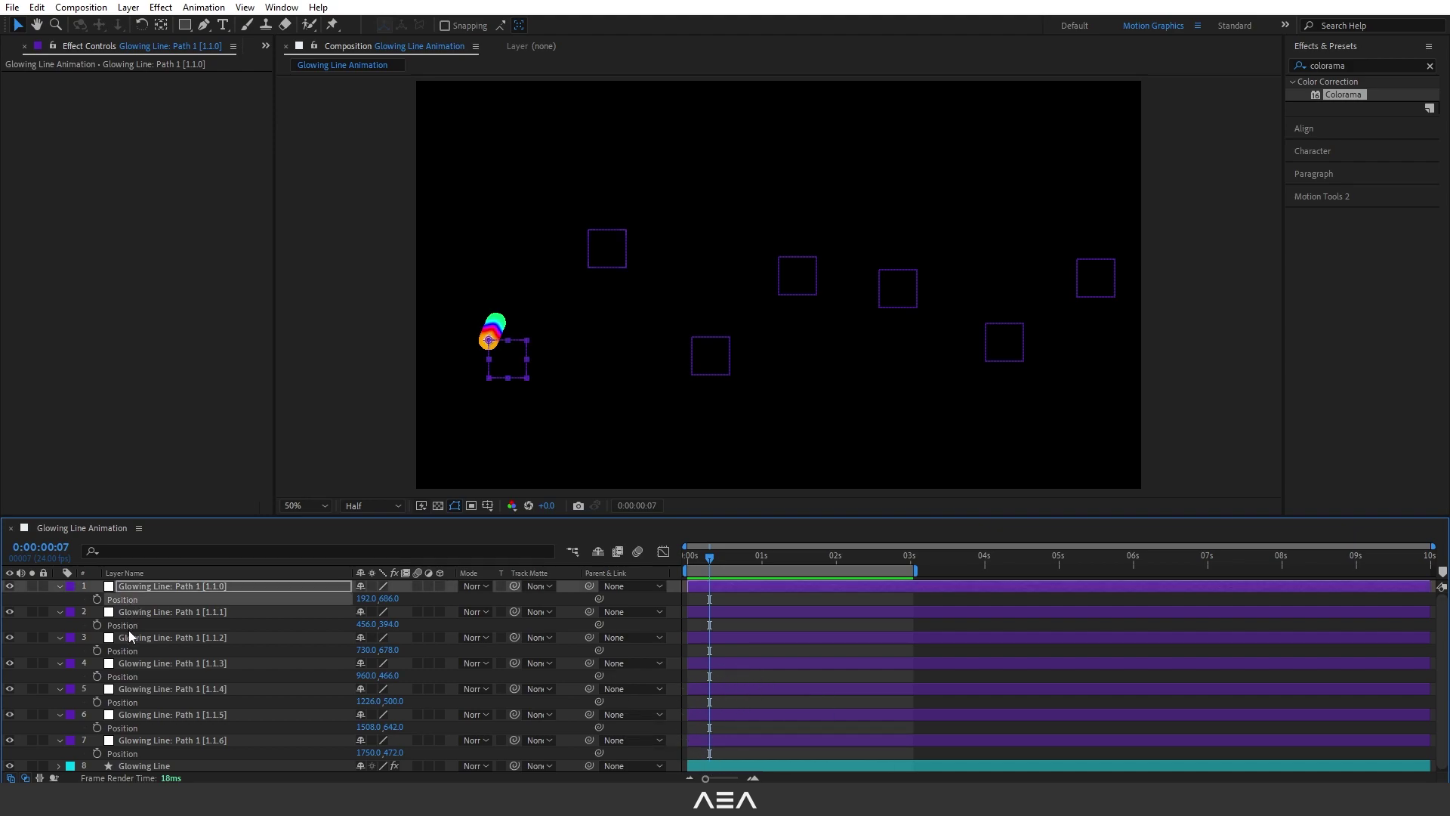
{"action": "left_click", "coordinate": [128, 627], "text": "ctrl"}
{"action": "left_click", "coordinate": [128, 650], "text": "ctrl"}
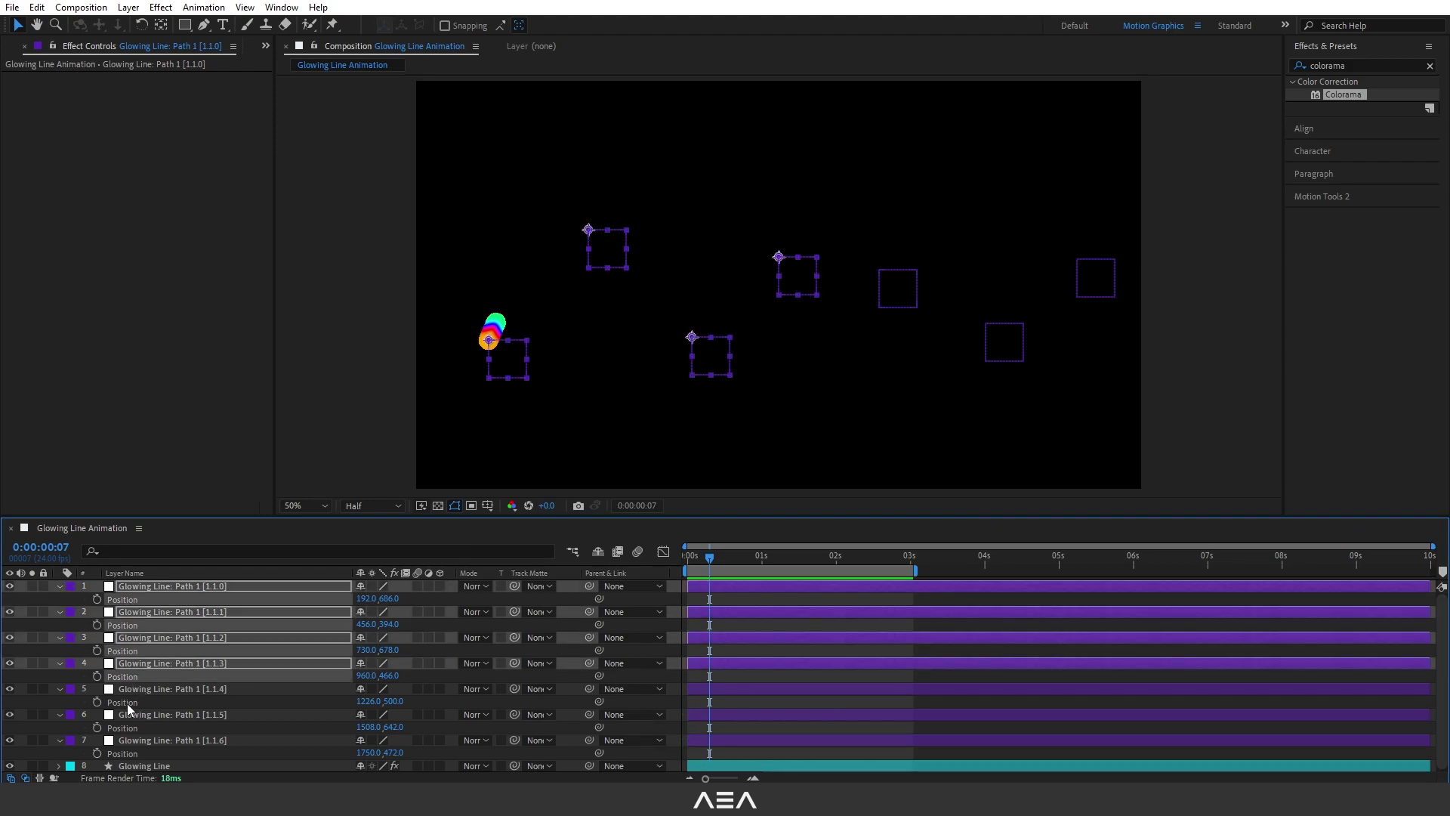
{"action": "left_click", "coordinate": [135, 702], "text": "ctrl"}
{"action": "left_click", "coordinate": [130, 727], "text": "ctrl"}
{"action": "left_click", "coordinate": [126, 753], "text": "ctrl"}
{"action": "right_click", "coordinate": [126, 755]}
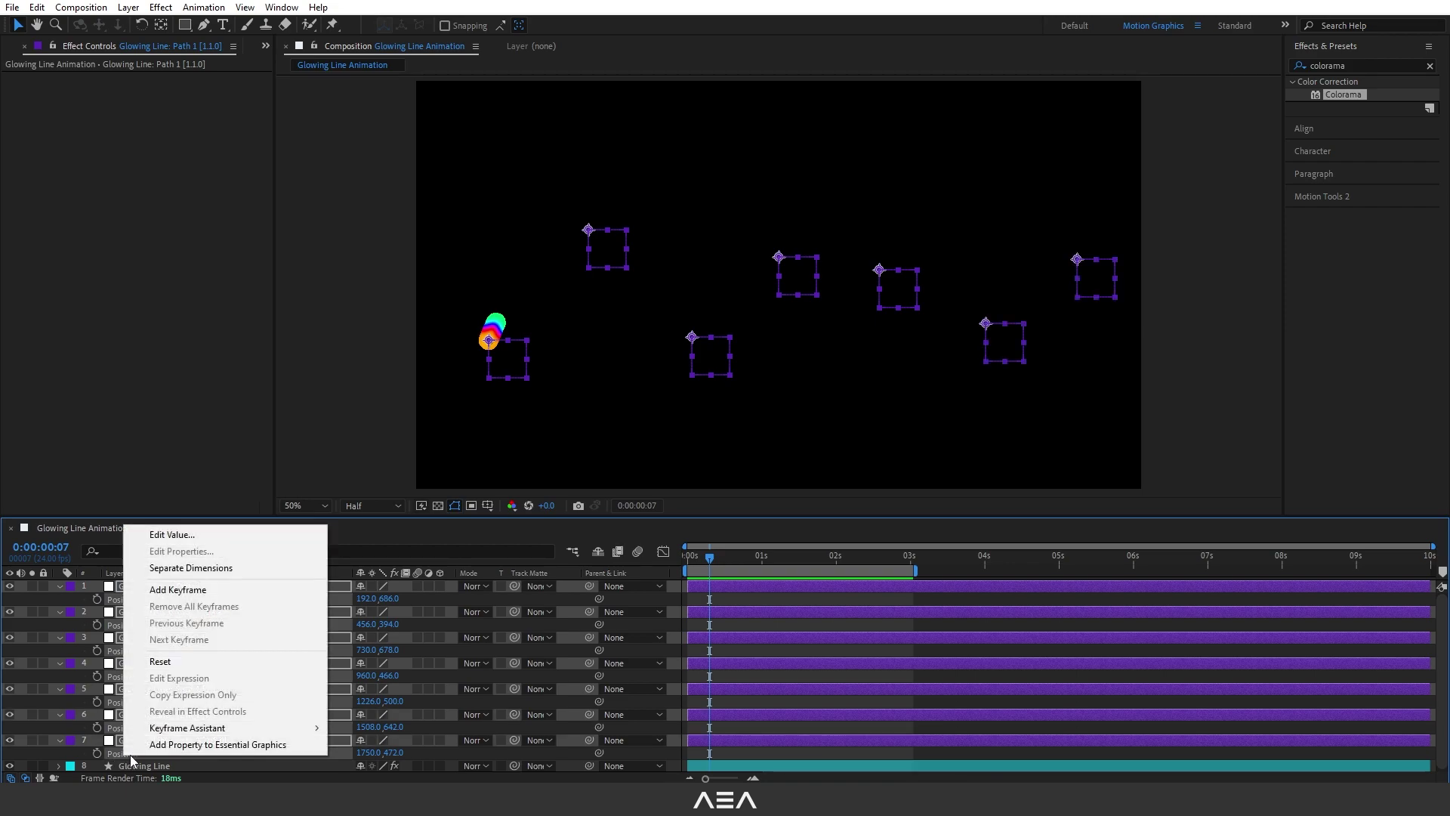
{"action": "left_click", "coordinate": [204, 575]}
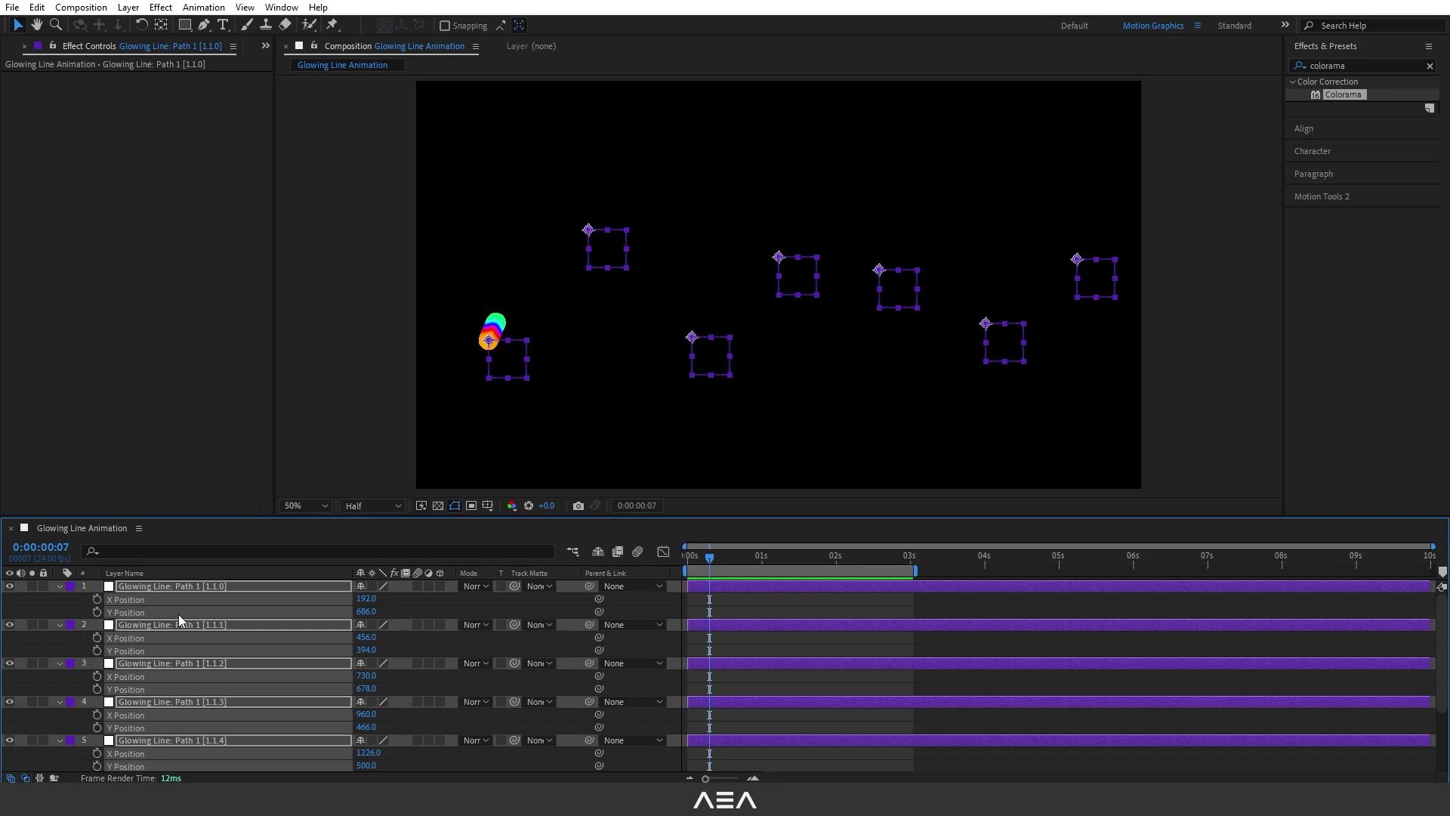
{"action": "left_click", "coordinate": [56, 606]}
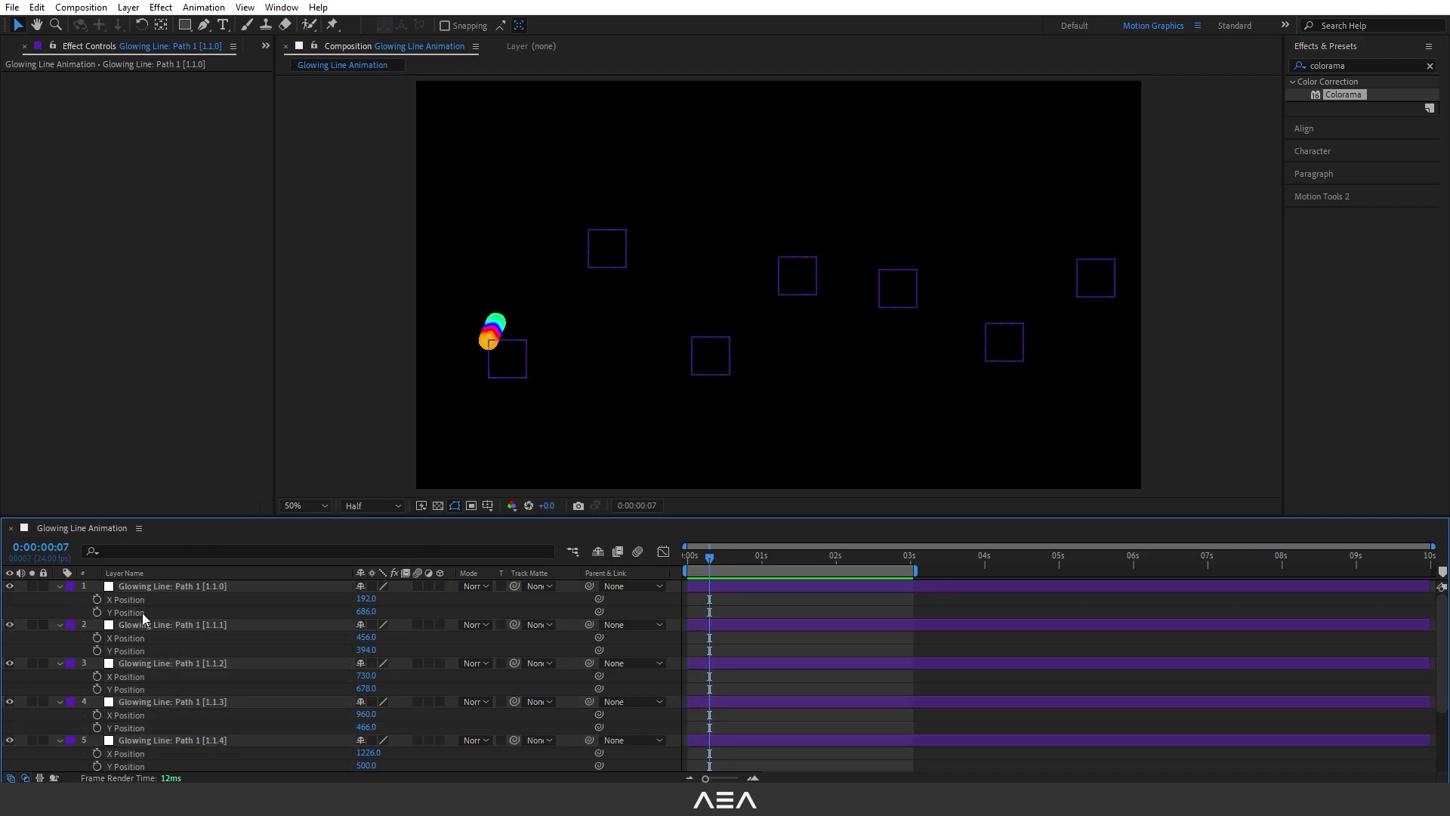
Add the expression wiggle(0.4,50) to the Y Position of the first path null and preview the animation.
{"action": "left_click", "coordinate": [97, 613], "text": "alt"}
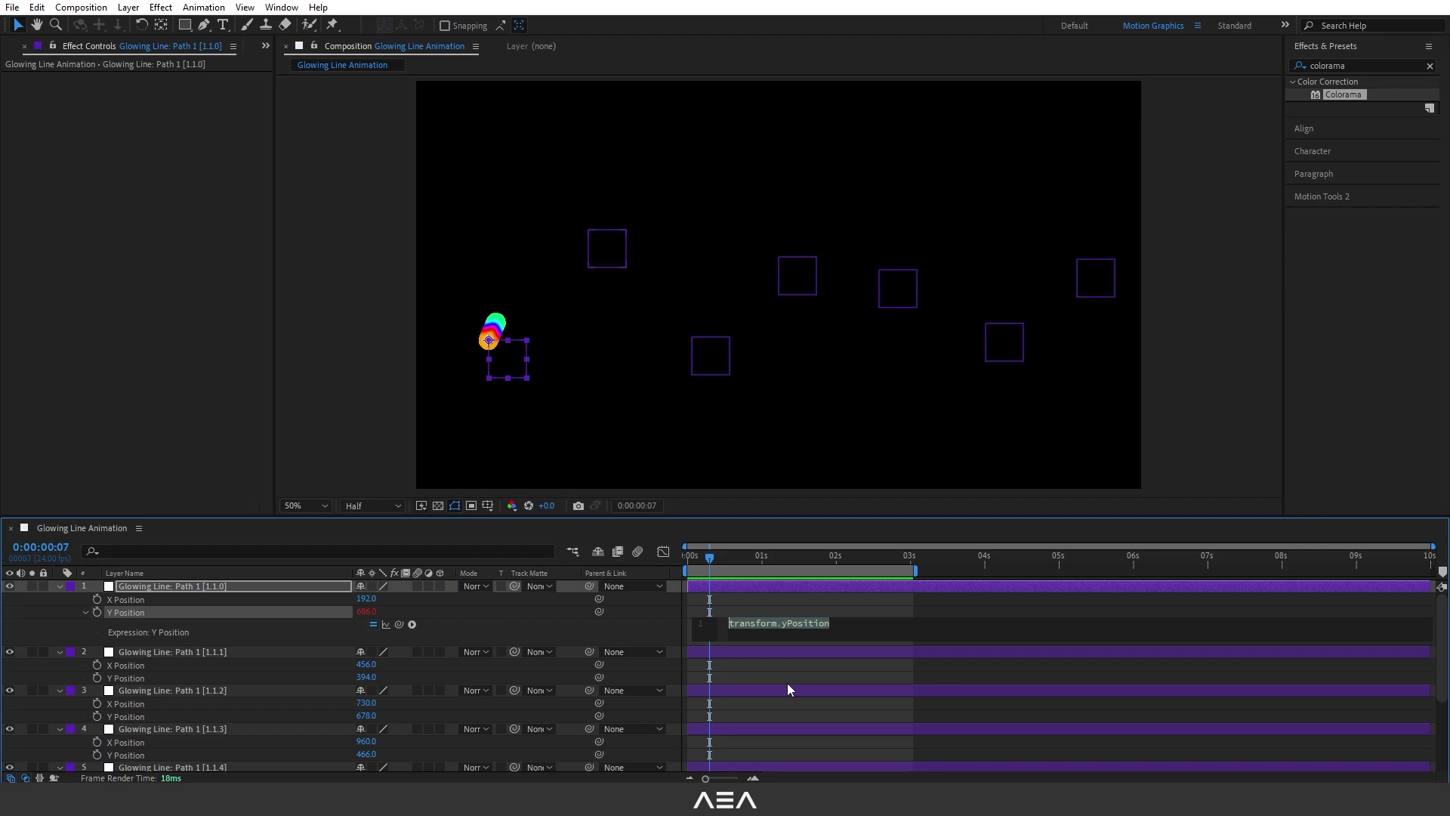
{"action": "type", "text": "wiggle"}
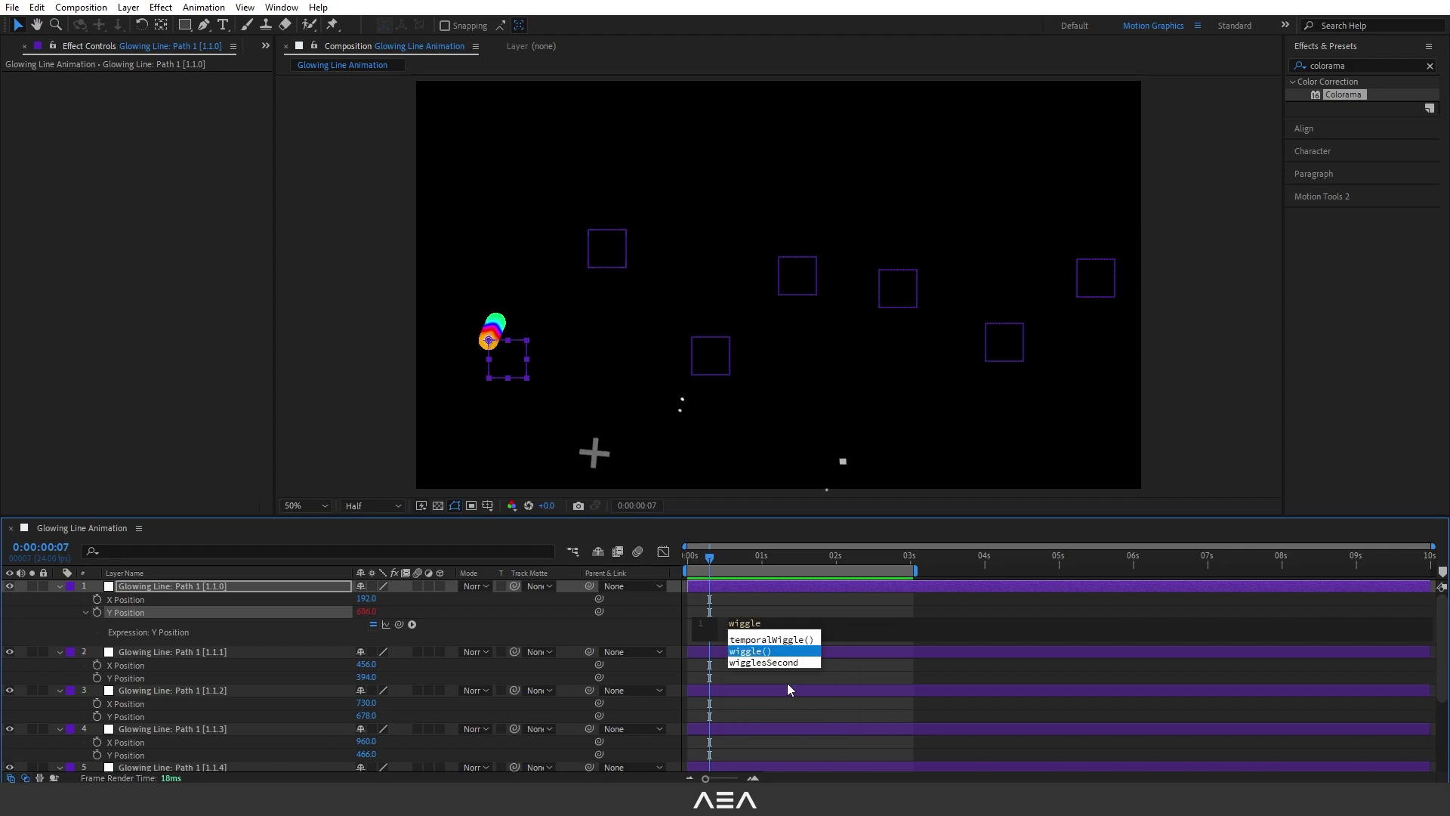
{"action": "key", "text": "Return"}
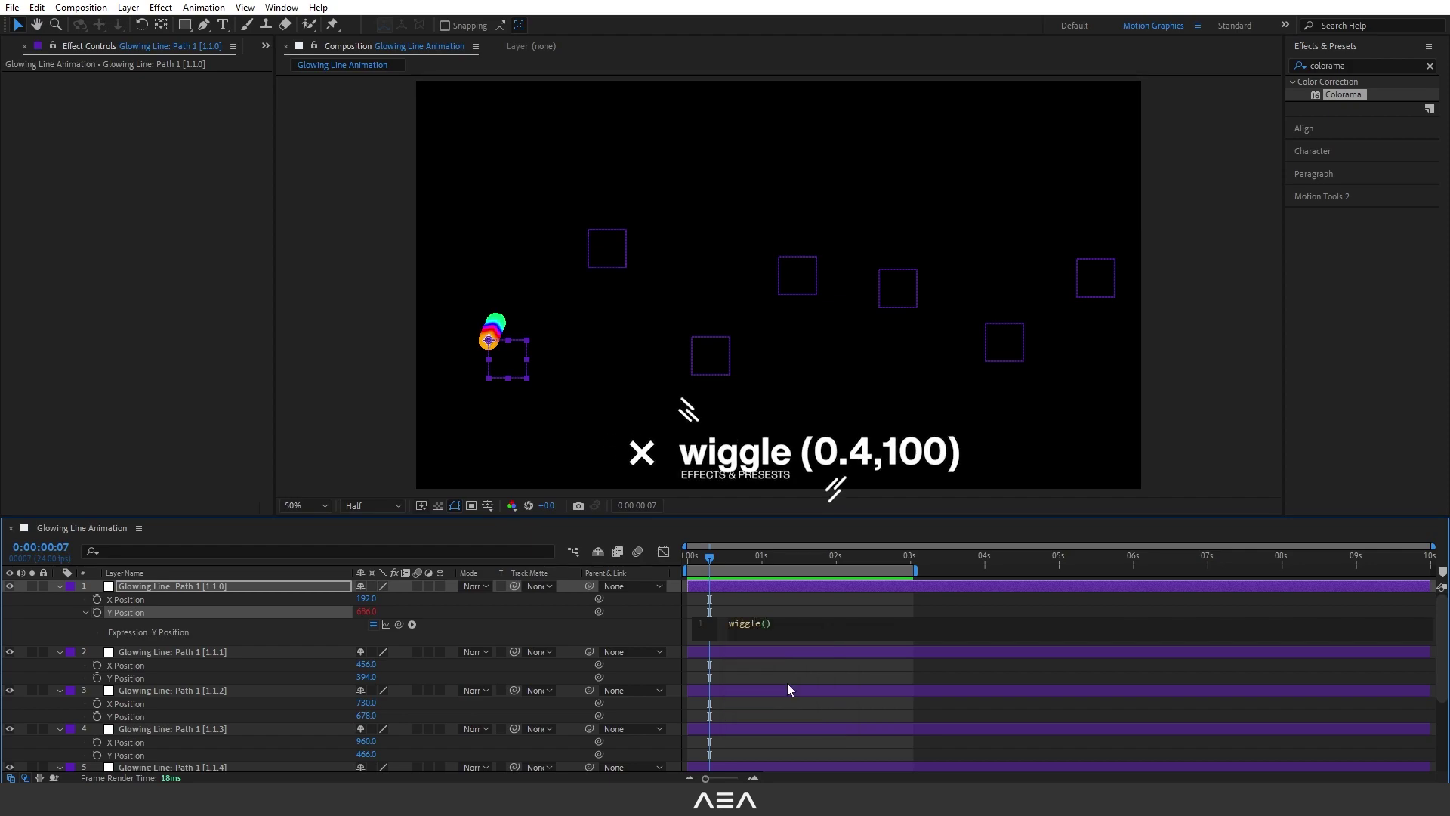
{"action": "type", "text": "0.4,"}
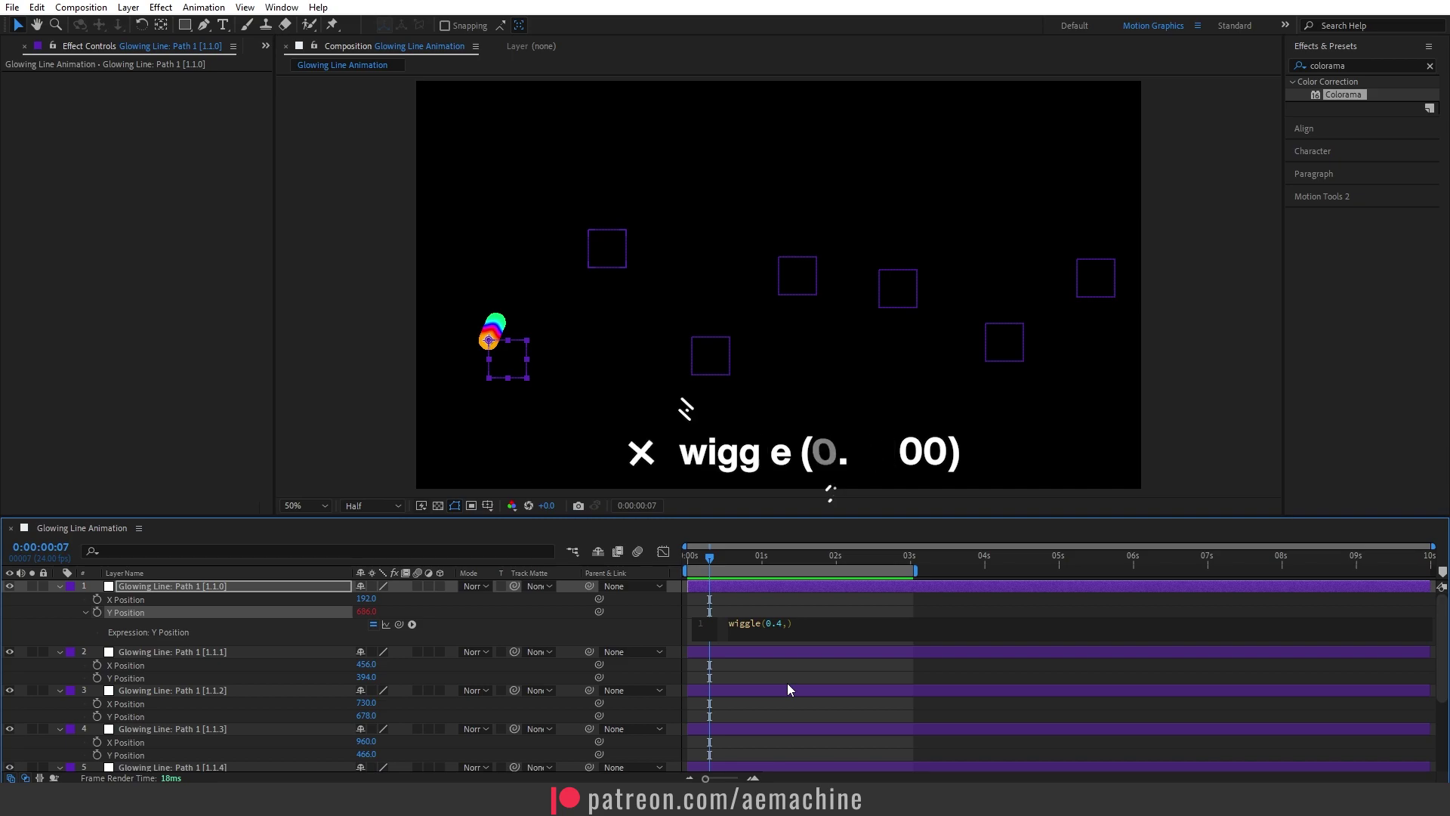
{"action": "type", "text": "50"}
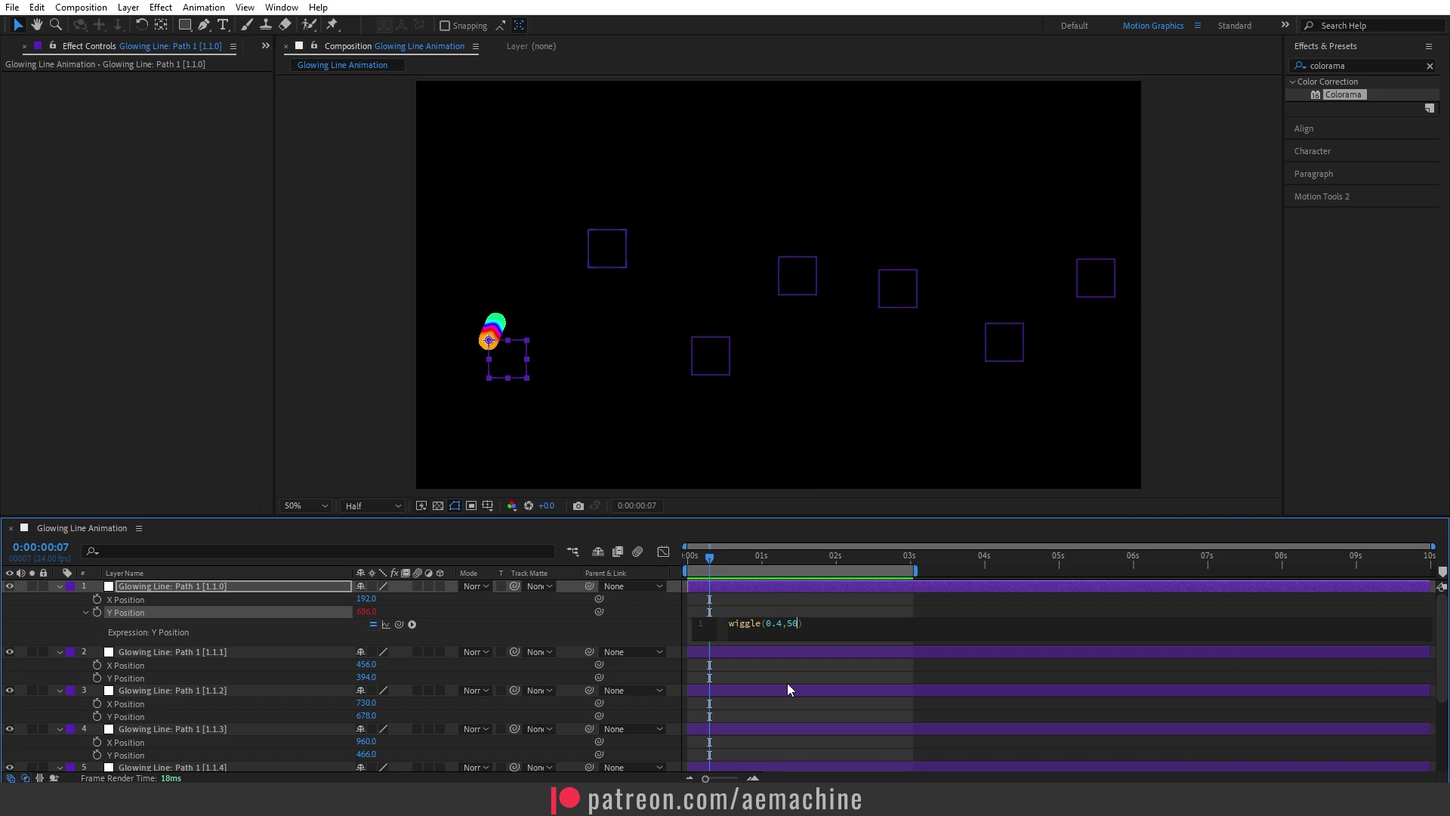
{"action": "key", "text": "KP_Enter"}
{"action": "key", "text": "space"}
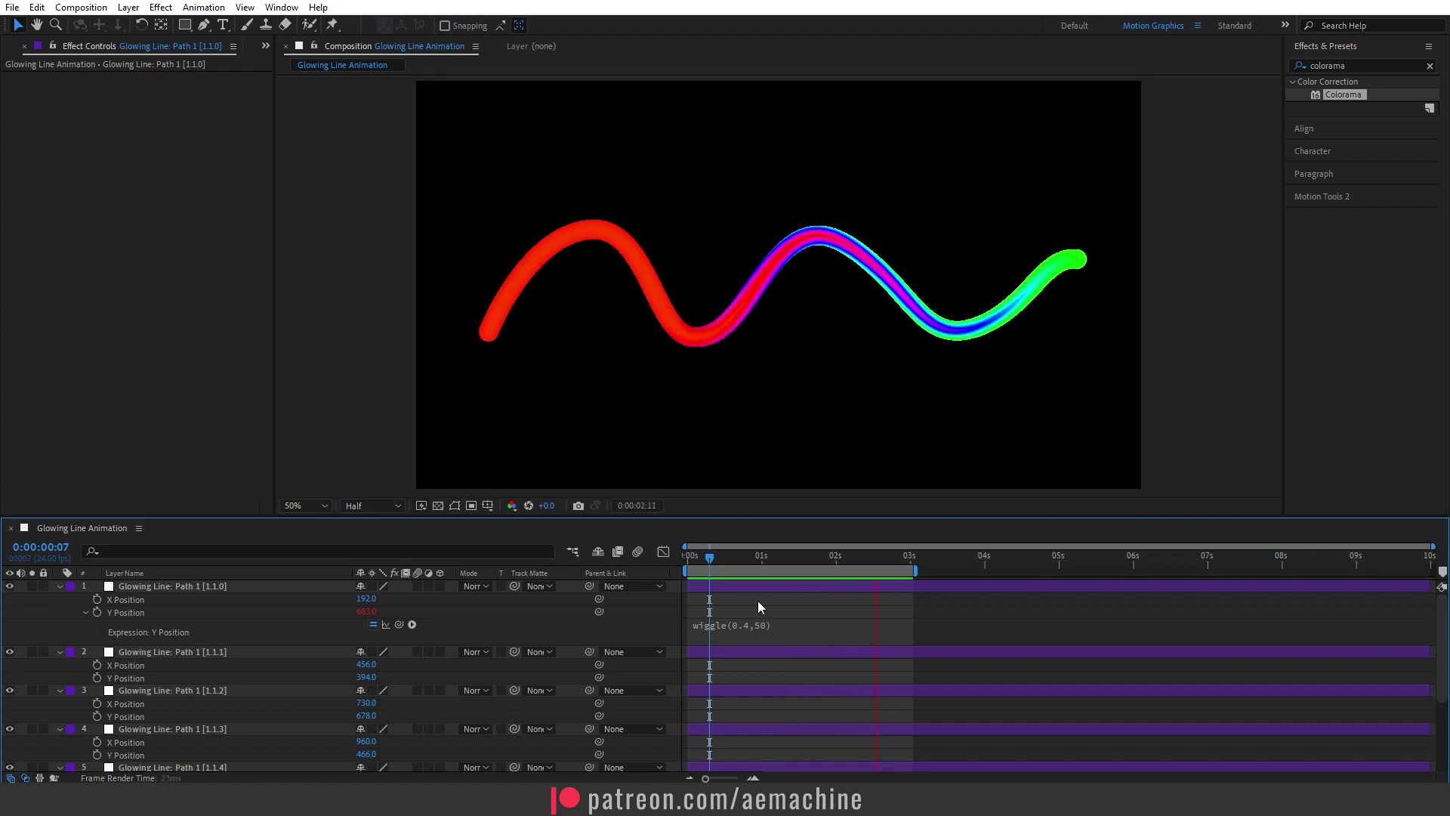
{"action": "key", "text": "space"}
Change the first null's Y Position expression to wiggle(0.4,100) and preview it.
{"action": "left_click", "coordinate": [763, 627]}
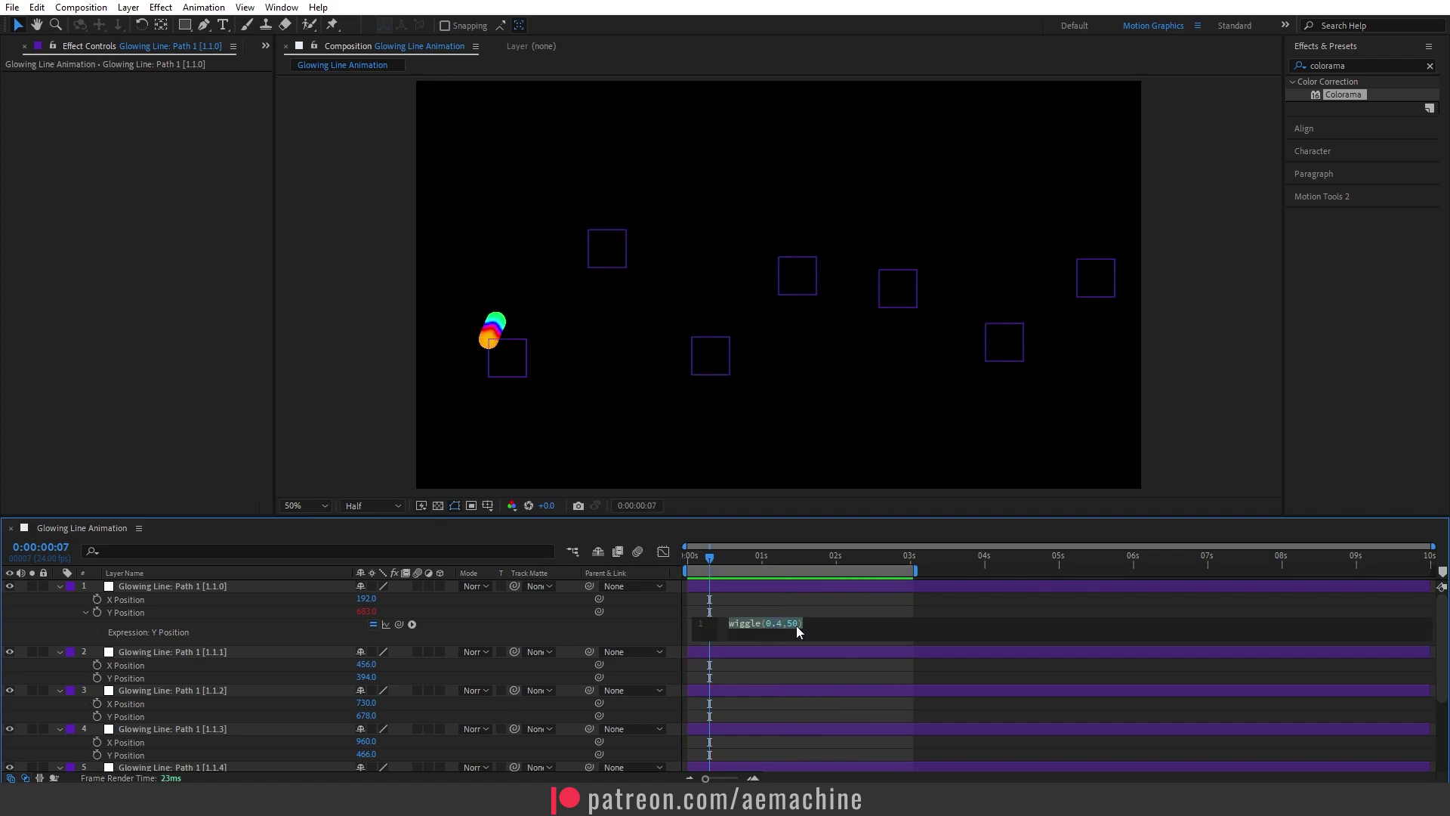
{"action": "left_click", "coordinate": [796, 625]}
{"action": "key", "text": "BackSpace"}
{"action": "left_click", "coordinate": [771, 599]}
{"action": "key", "text": "space"}
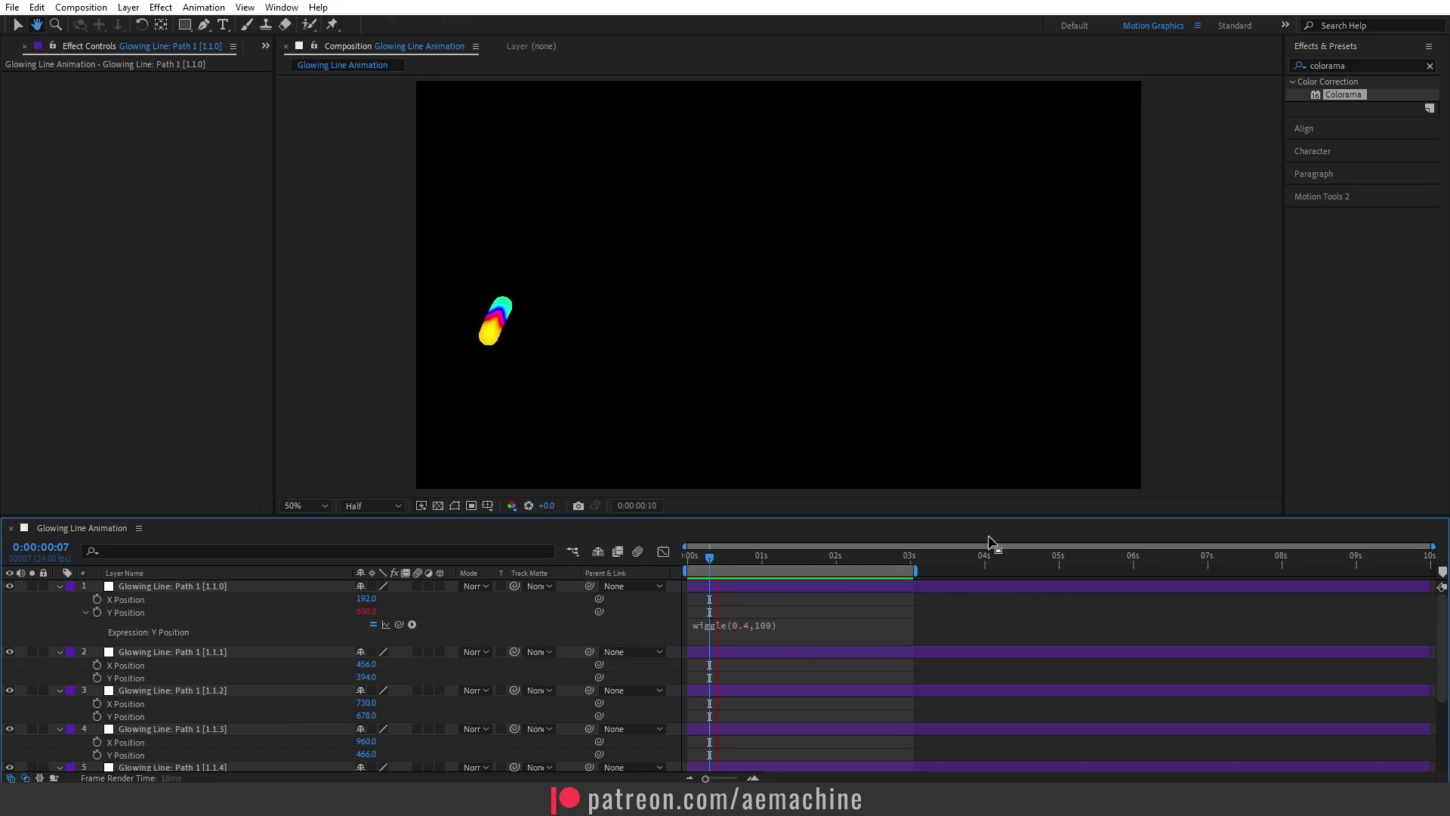
Extend the end of the work area to 6 seconds and check the line at an earlier time.
{"action": "left_click_drag", "start_coordinate": [1067, 567], "coordinate": [1134, 569]}
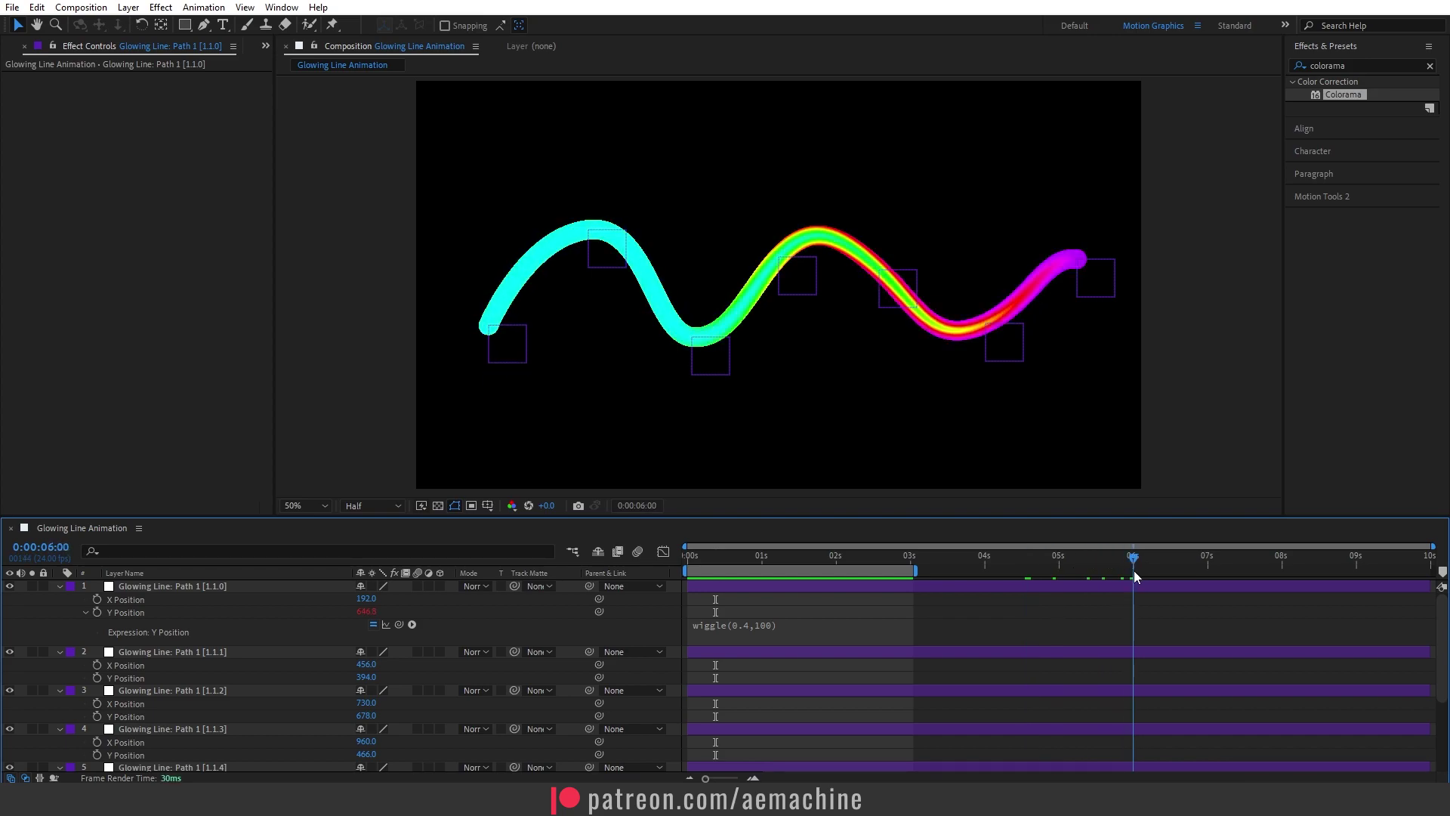
{"action": "key", "text": "n"}
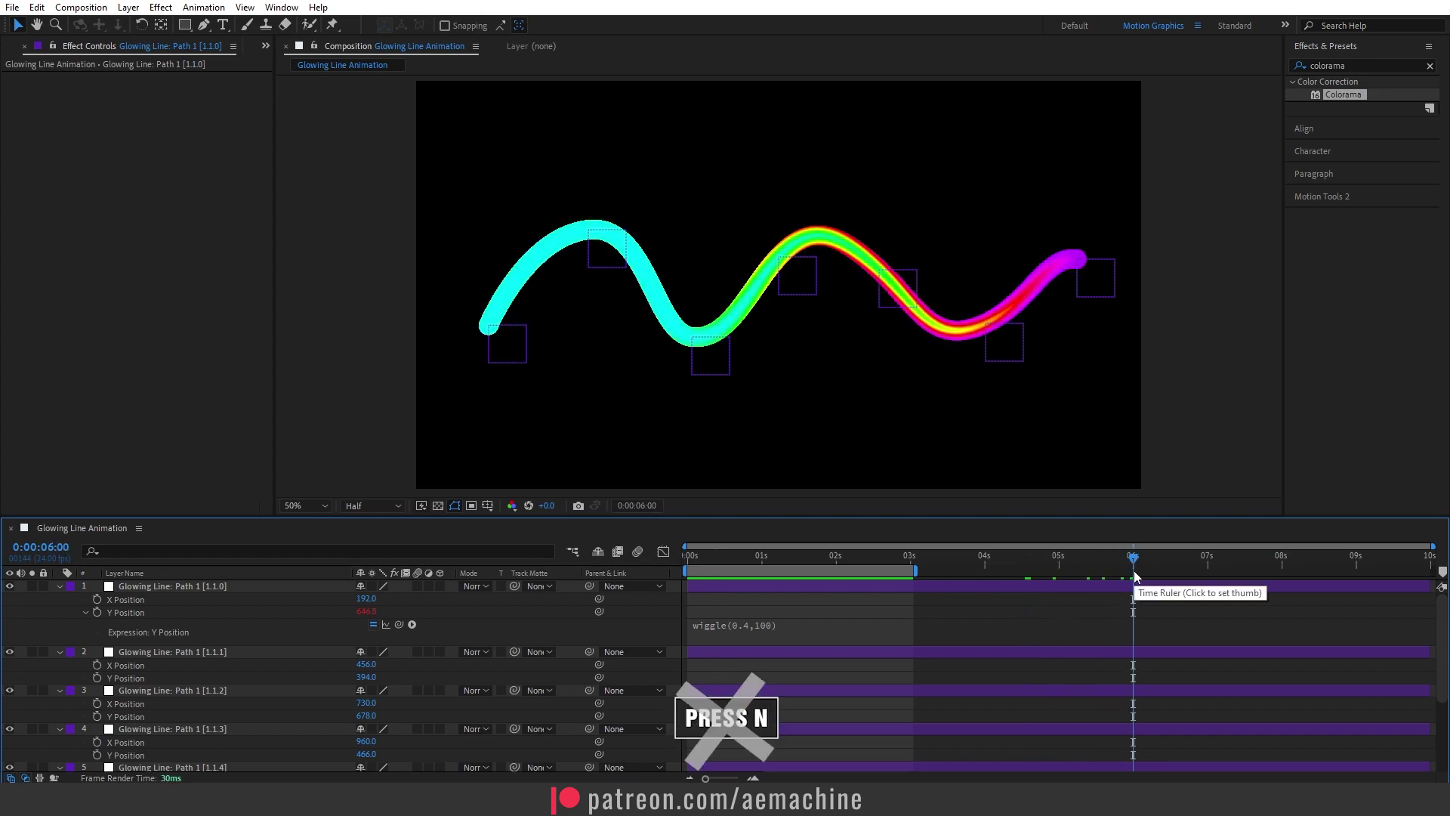
{"action": "left_click", "coordinate": [1021, 560]}
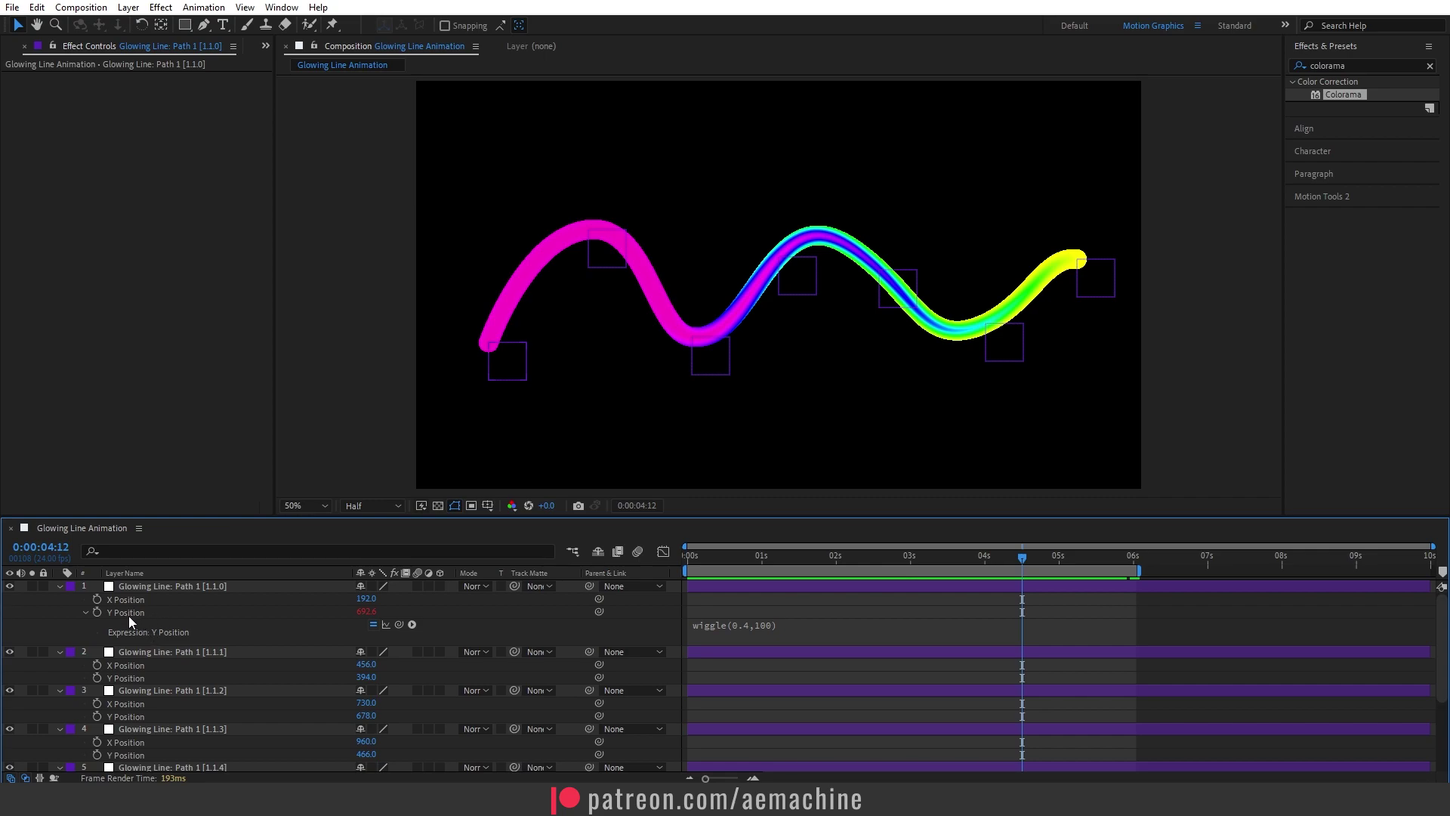
Copy only the wiggle expression from the first null's Y Position property.
{"action": "left_click", "coordinate": [147, 612]}
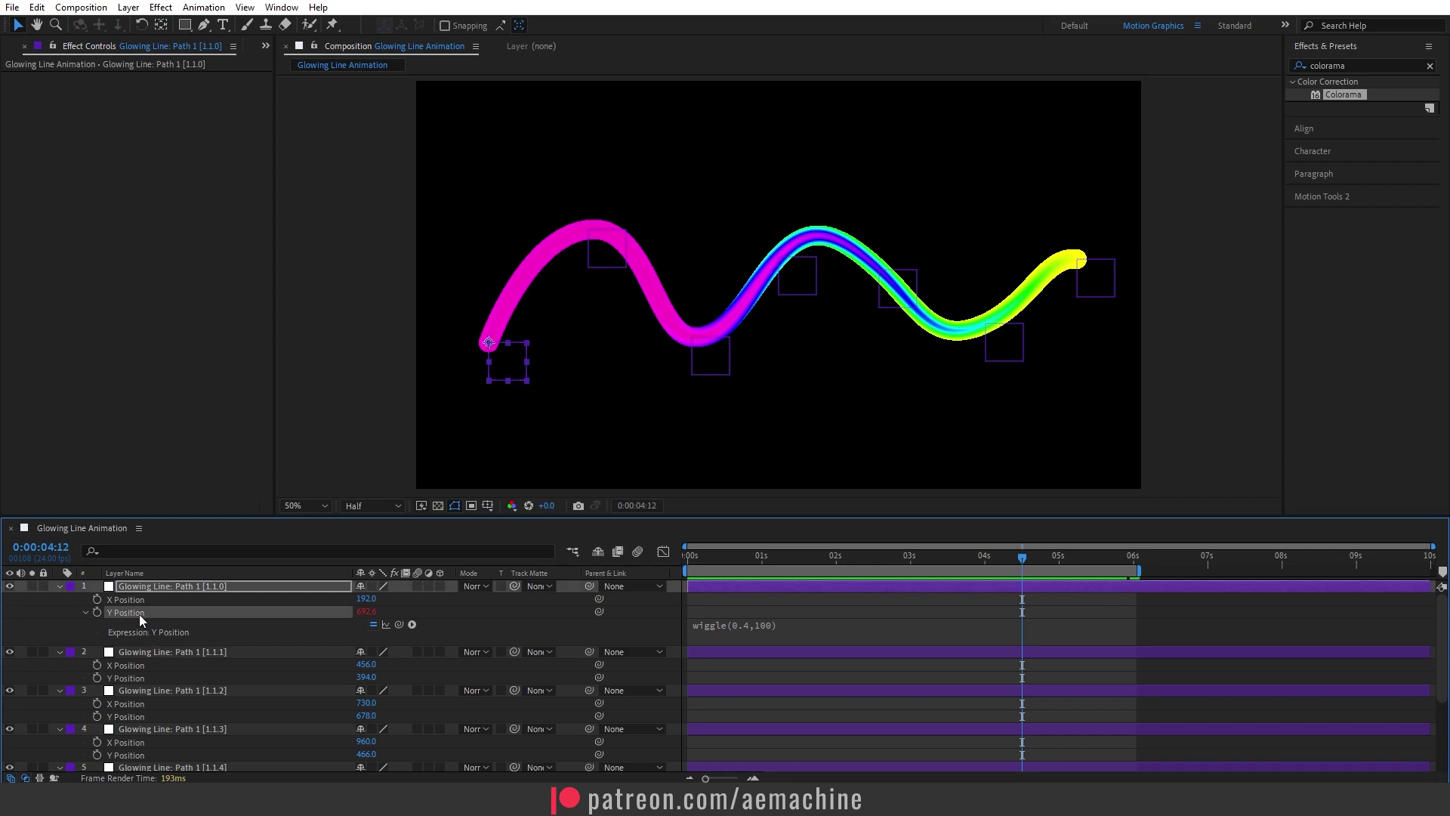
{"action": "right_click", "coordinate": [139, 614]}
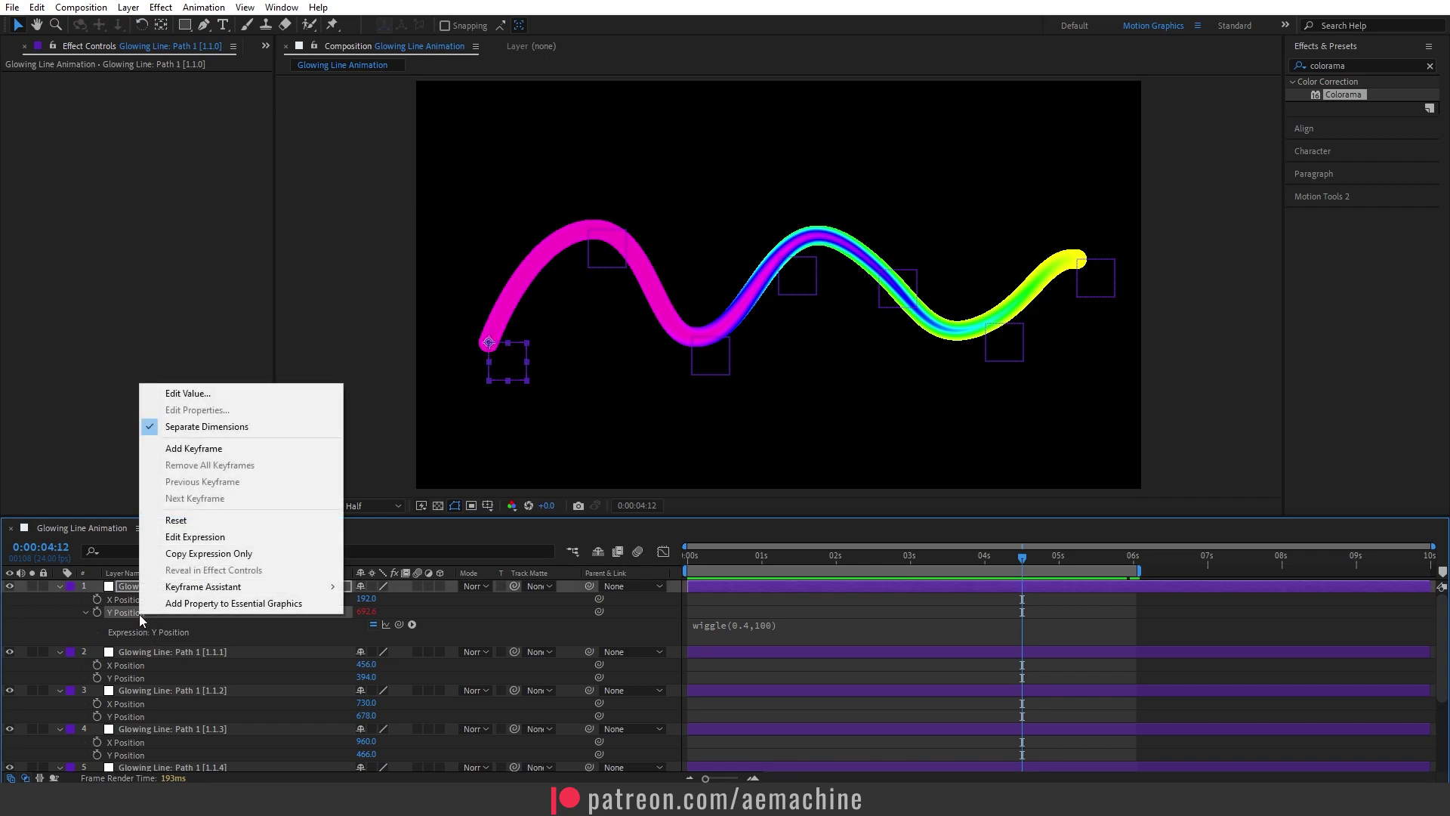
{"action": "left_click", "coordinate": [204, 555]}
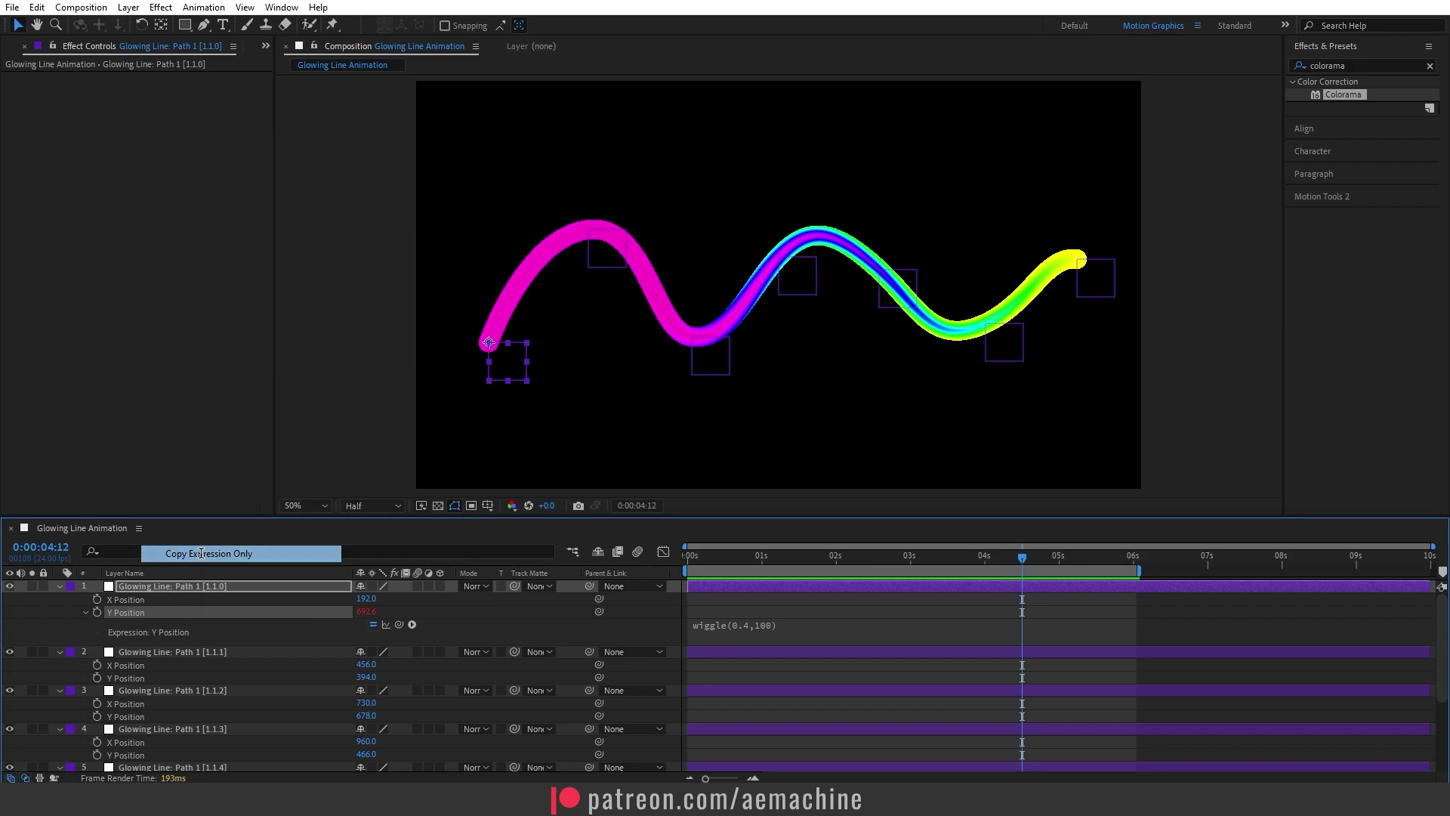
Paste the copied wiggle expression onto the Y Position of the other six path nulls, 1.1.1 through 1.1.6.
{"action": "left_click", "coordinate": [184, 655]}
{"action": "left_click", "coordinate": [118, 678]}
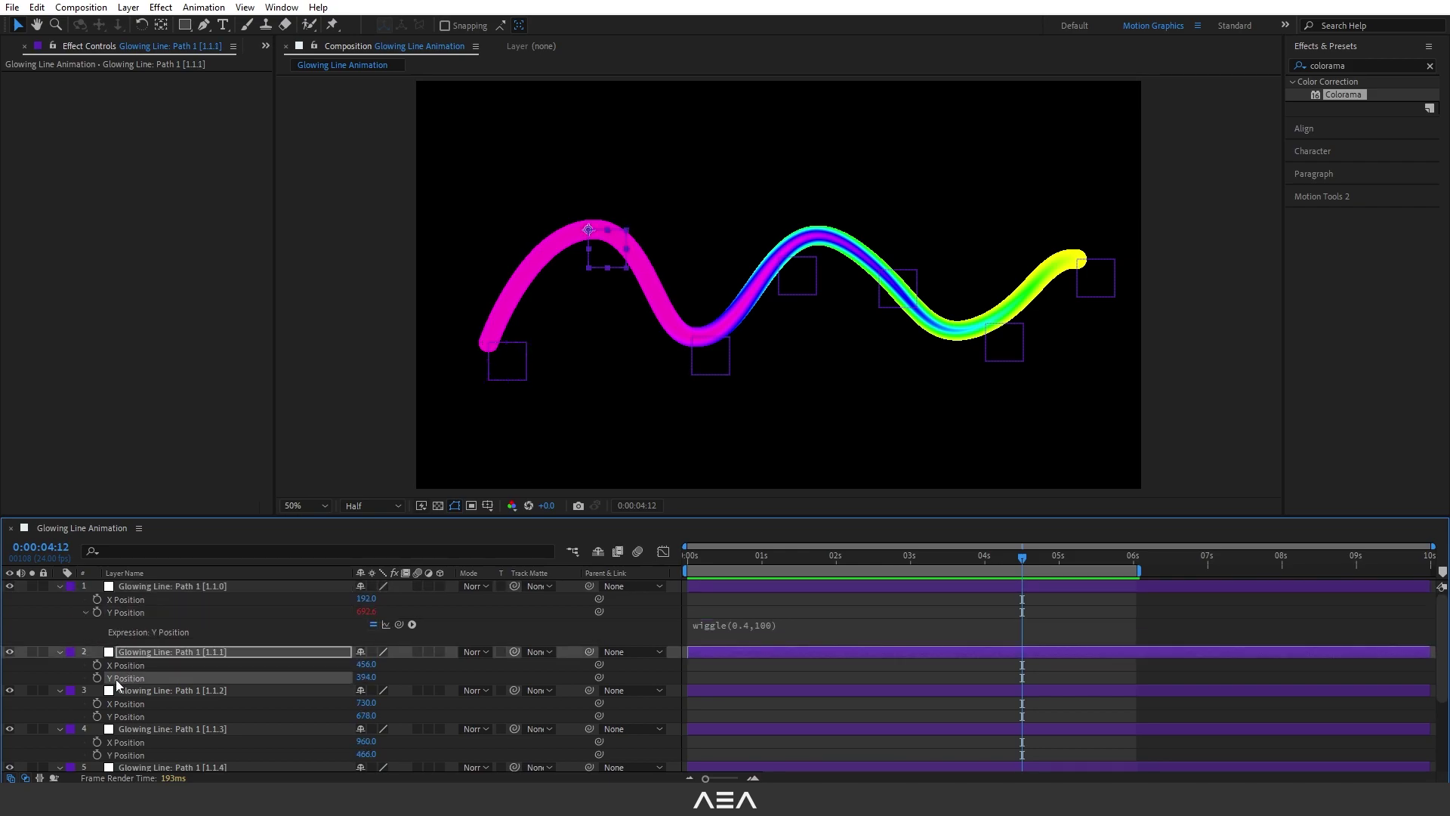
{"action": "left_click", "coordinate": [130, 718], "text": "ctrl"}
{"action": "scroll", "coordinate": [134, 718], "scroll_direction": "down", "scroll_amount": 1}
{"action": "left_click", "coordinate": [139, 719], "text": "ctrl"}
{"action": "scroll", "coordinate": [151, 719], "scroll_direction": "down", "scroll_amount": 1}
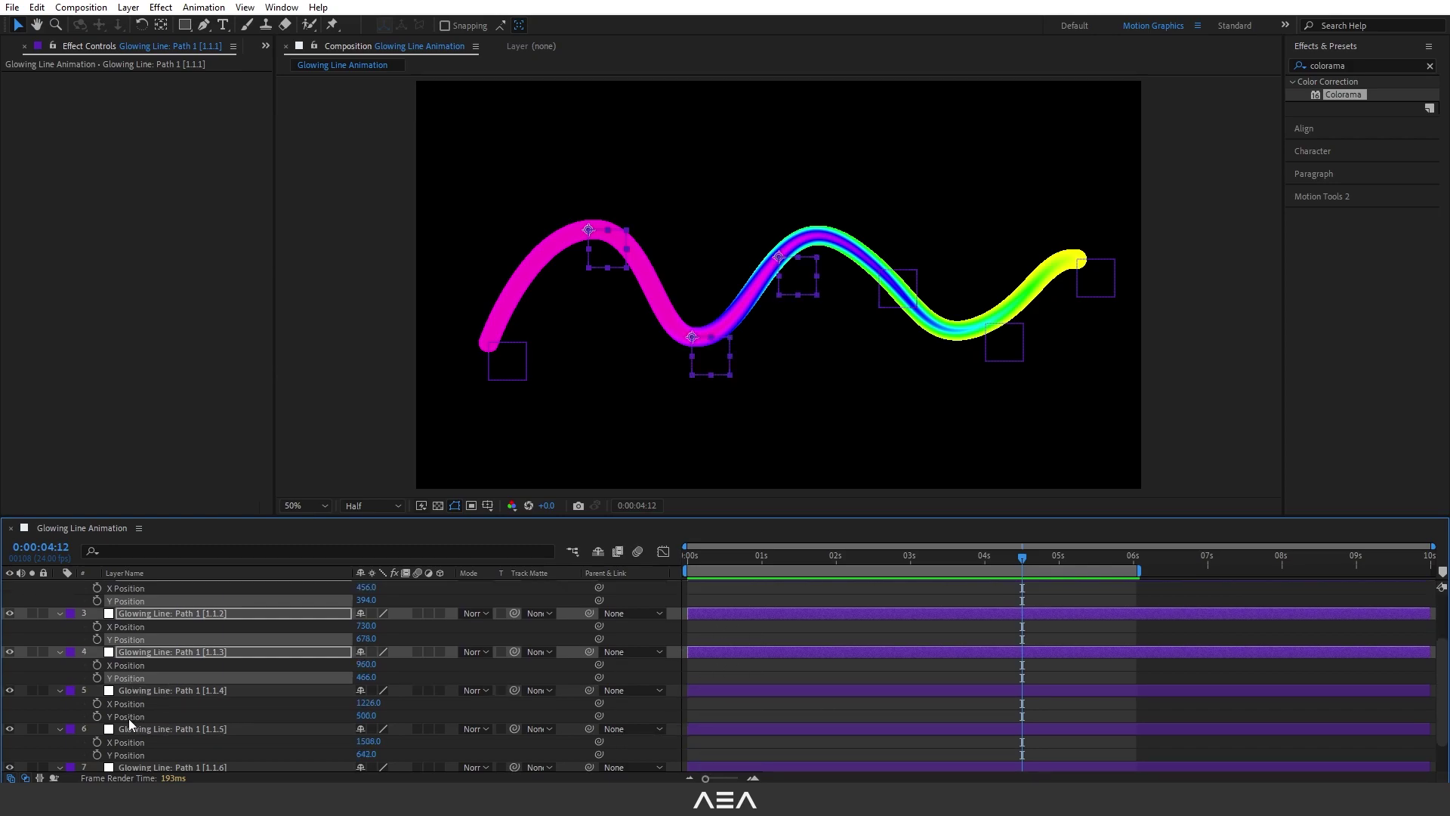
{"action": "left_click", "coordinate": [130, 717], "text": "ctrl"}
{"action": "scroll", "coordinate": [164, 716], "scroll_direction": "down", "scroll_amount": 1}
{"action": "left_click", "coordinate": [134, 718], "text": "ctrl"}
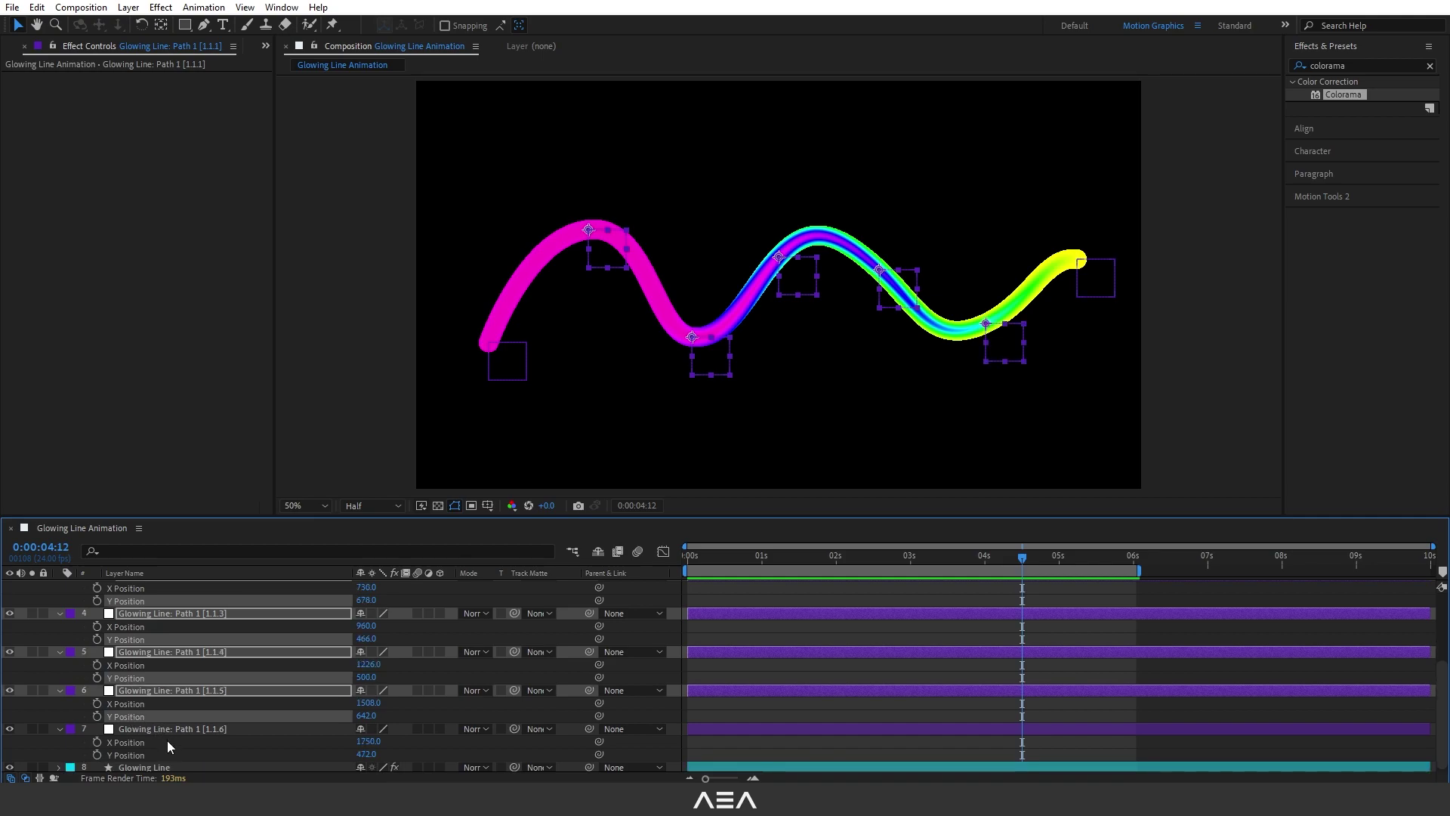
{"action": "left_click", "coordinate": [129, 754], "text": "ctrl"}
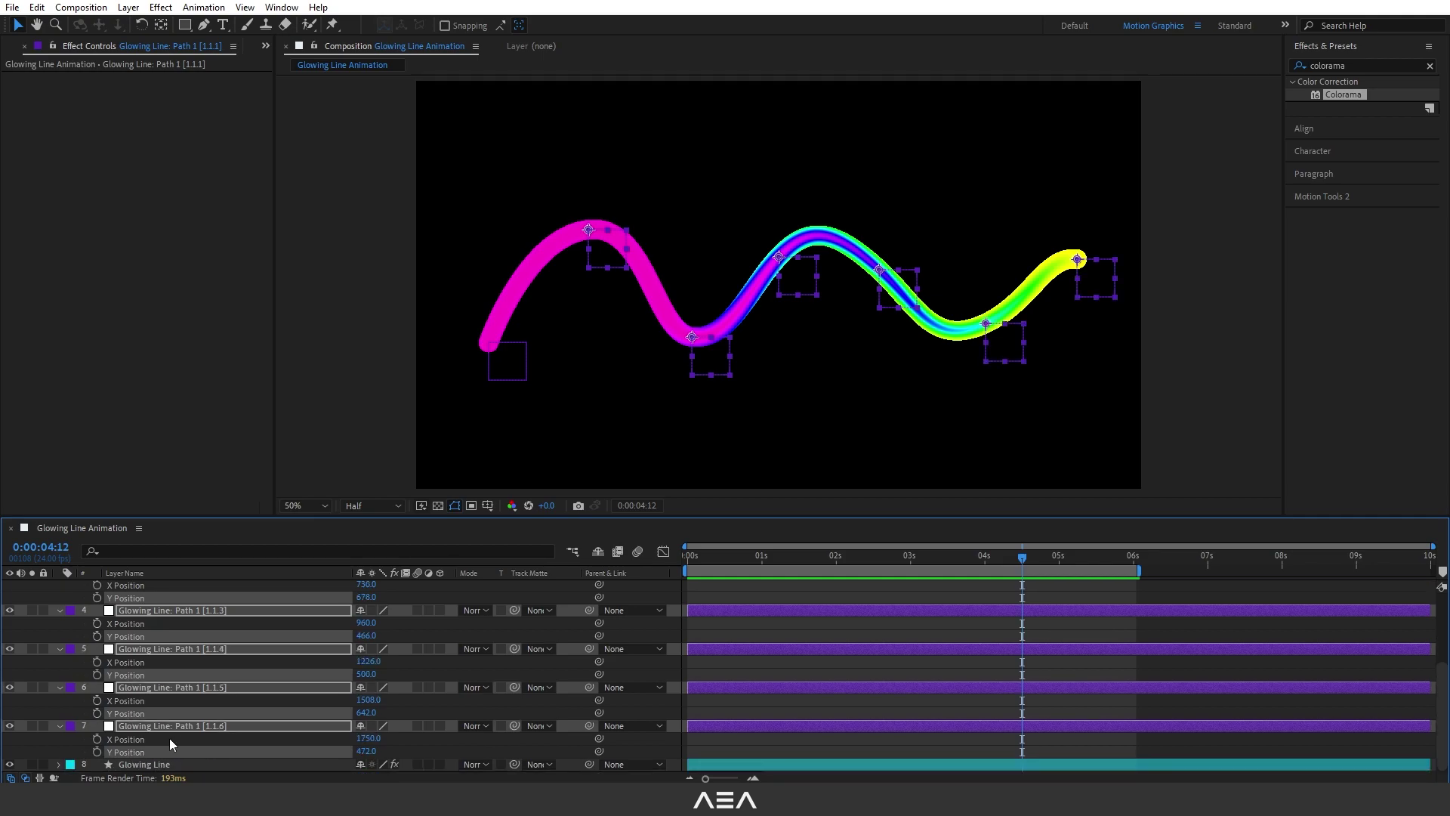
{"action": "key", "text": "ctrl+v"}
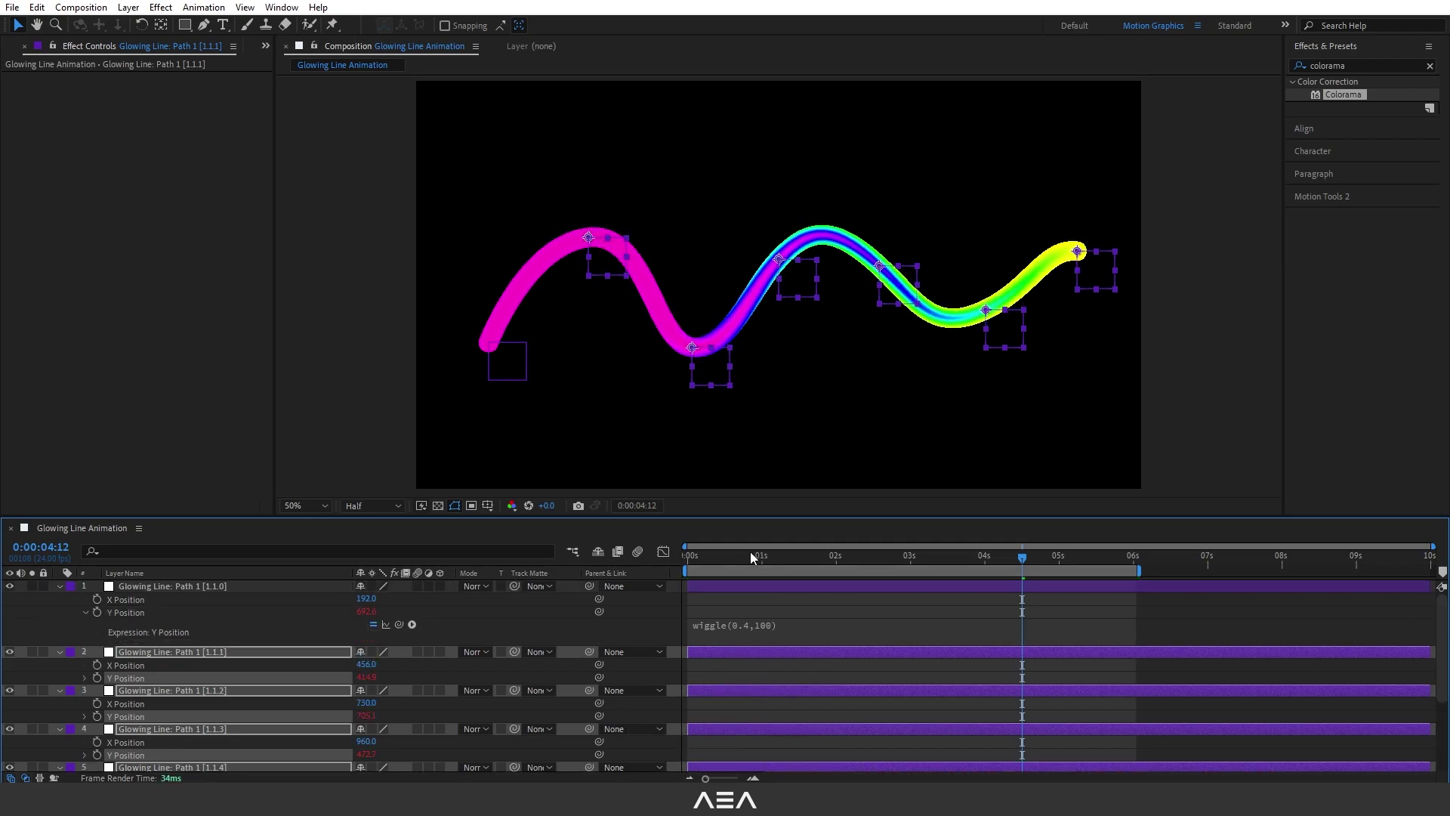
Preview the waving line from the start of the composition, stop playback and select all layers.
{"action": "left_click", "coordinate": [679, 563]}
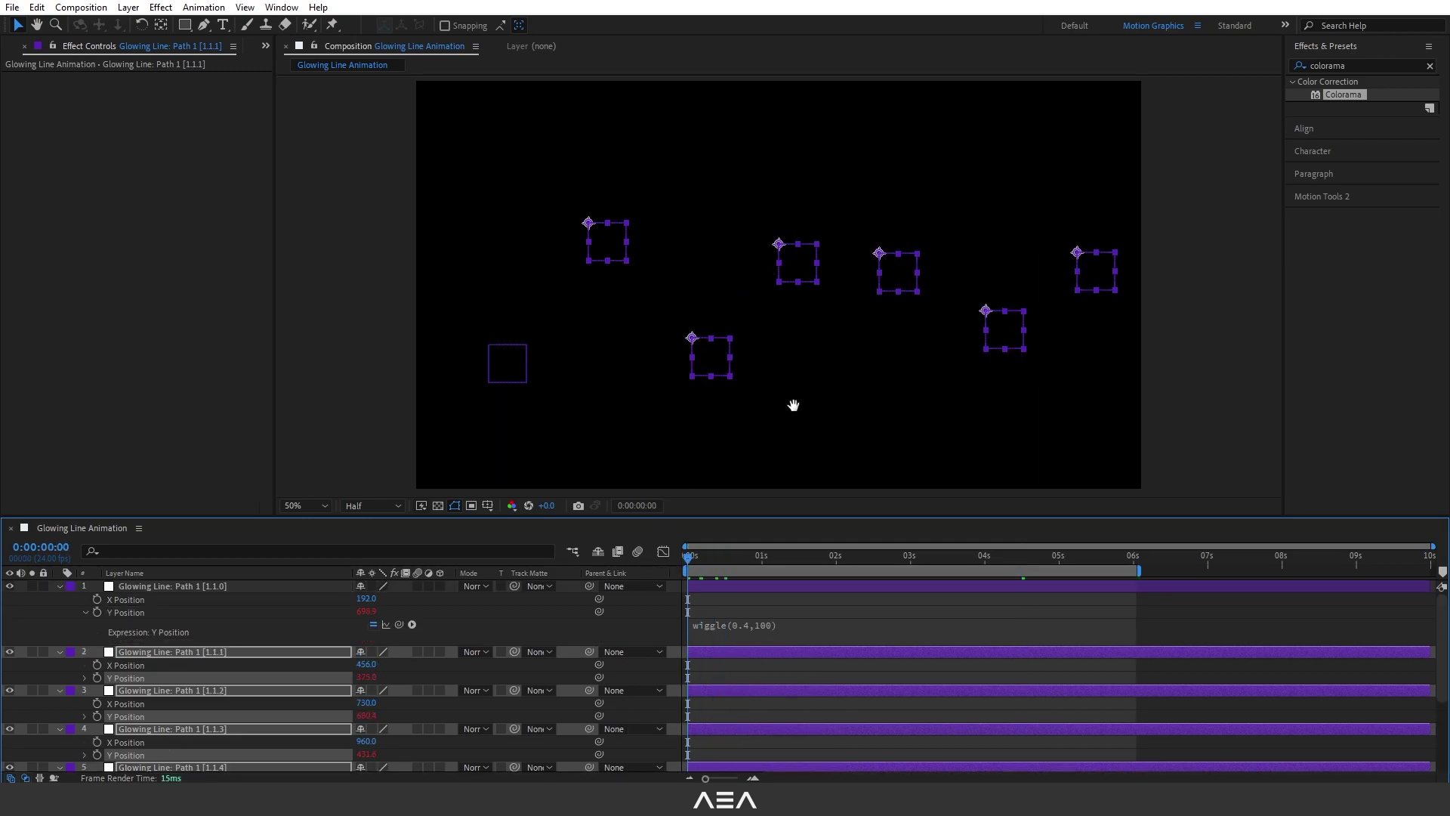
{"action": "key", "text": "space"}
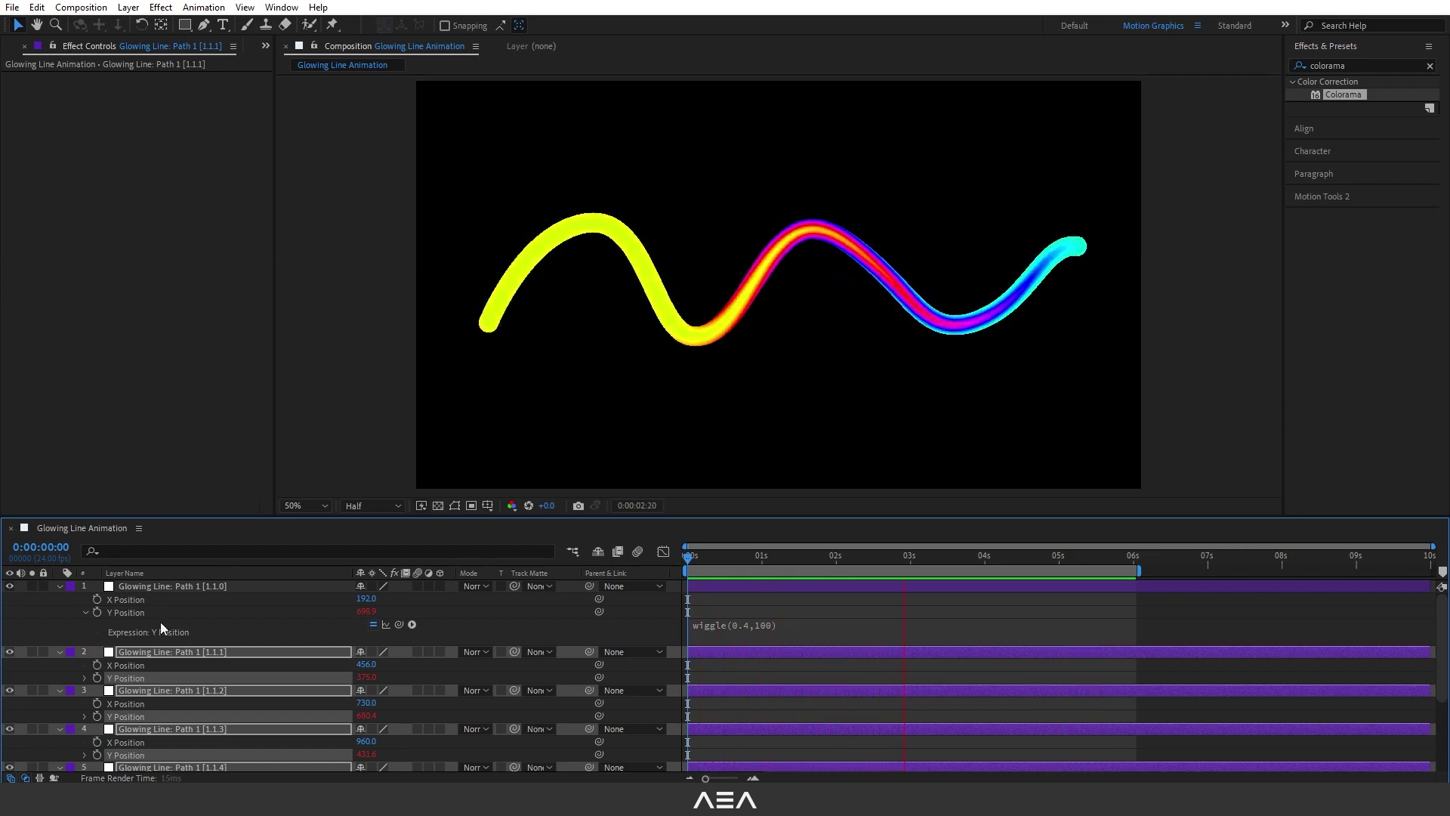
{"action": "key", "text": "space"}
{"action": "key", "text": "ctrl+a"}
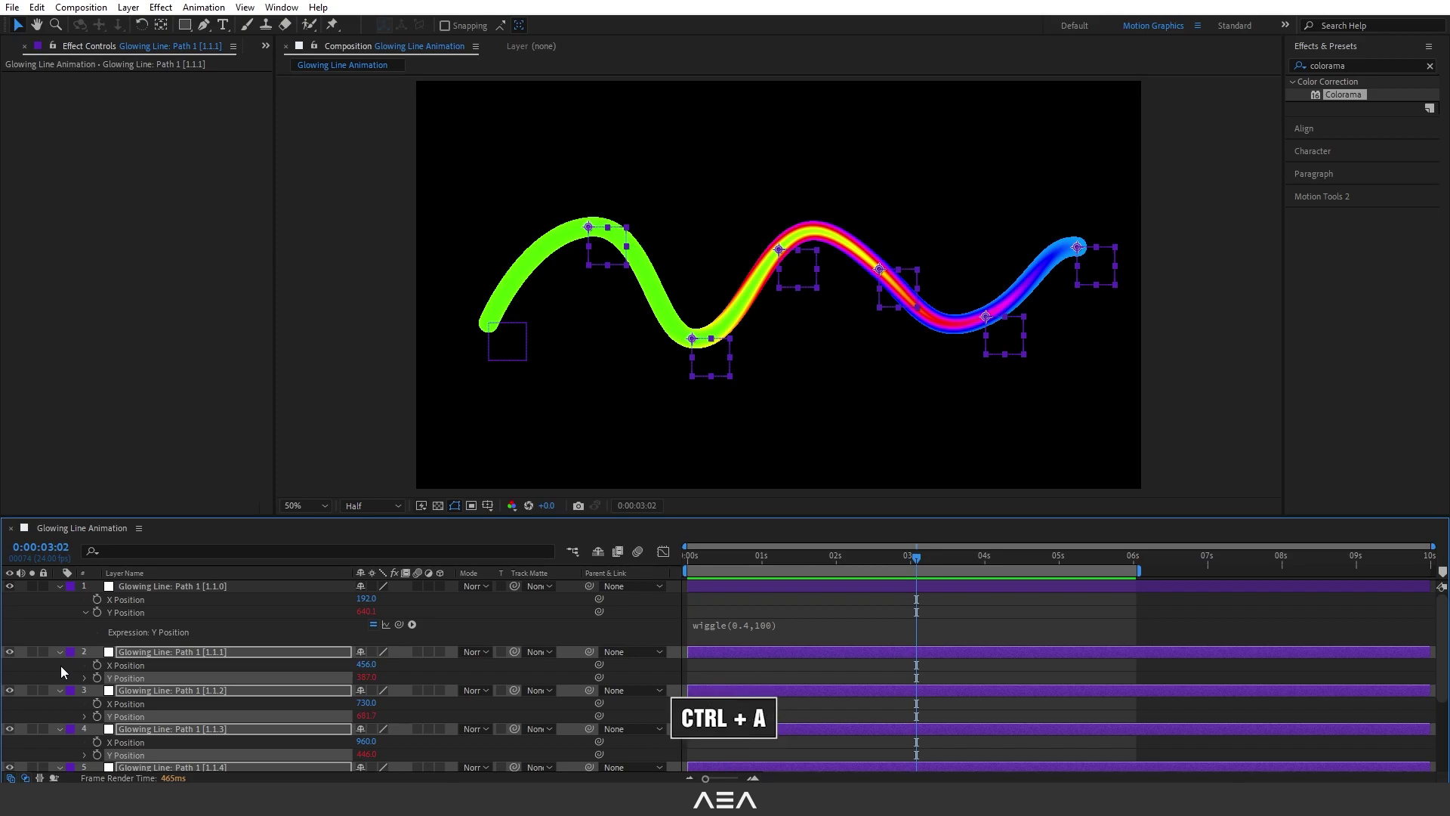
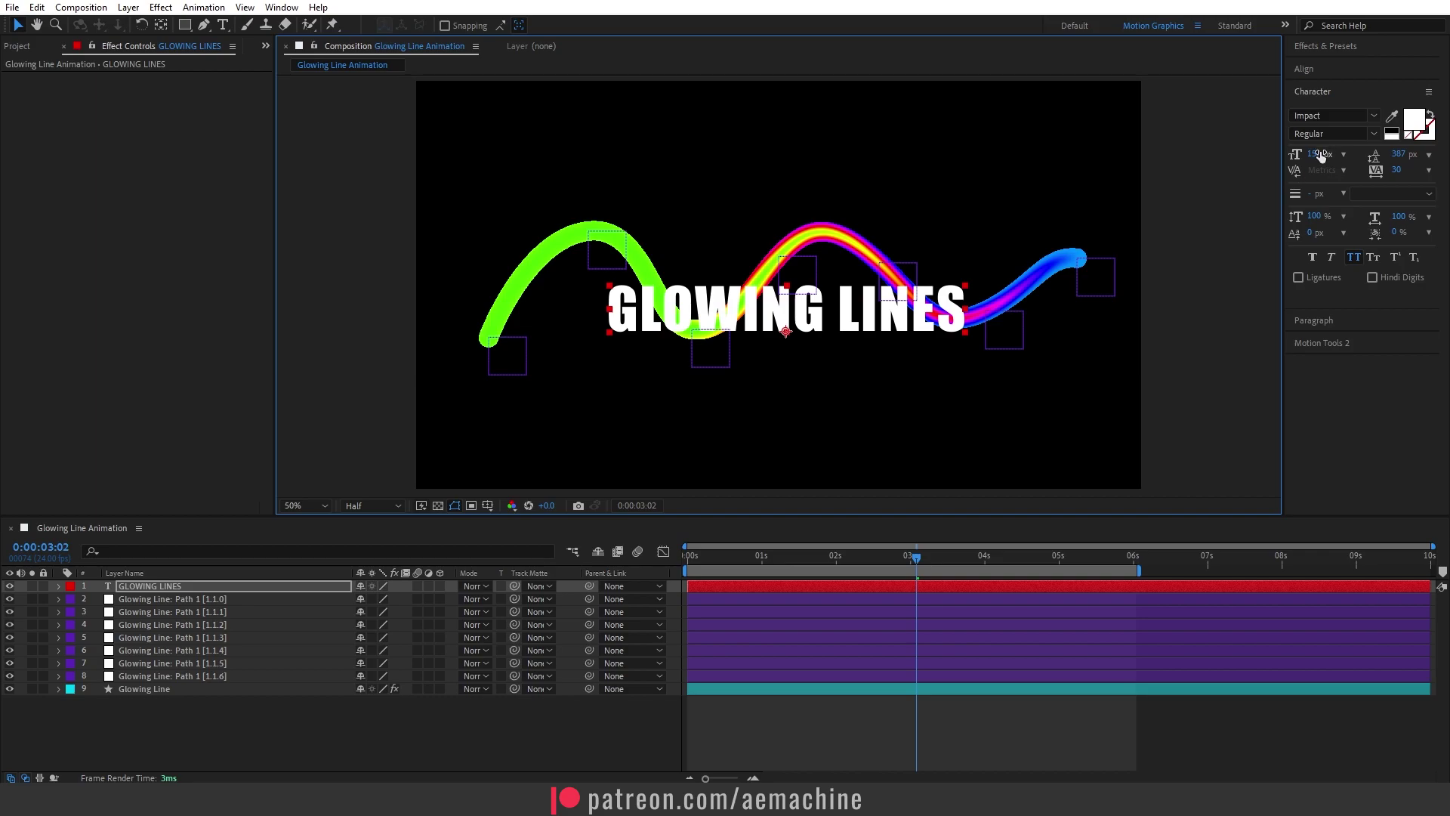
Enlarge the GLOWING LINES text to 172 px and nudge it into place over the middle of the line.
{"action": "left_click_drag", "start_coordinate": [1318, 154], "coordinate": [1335, 154]}
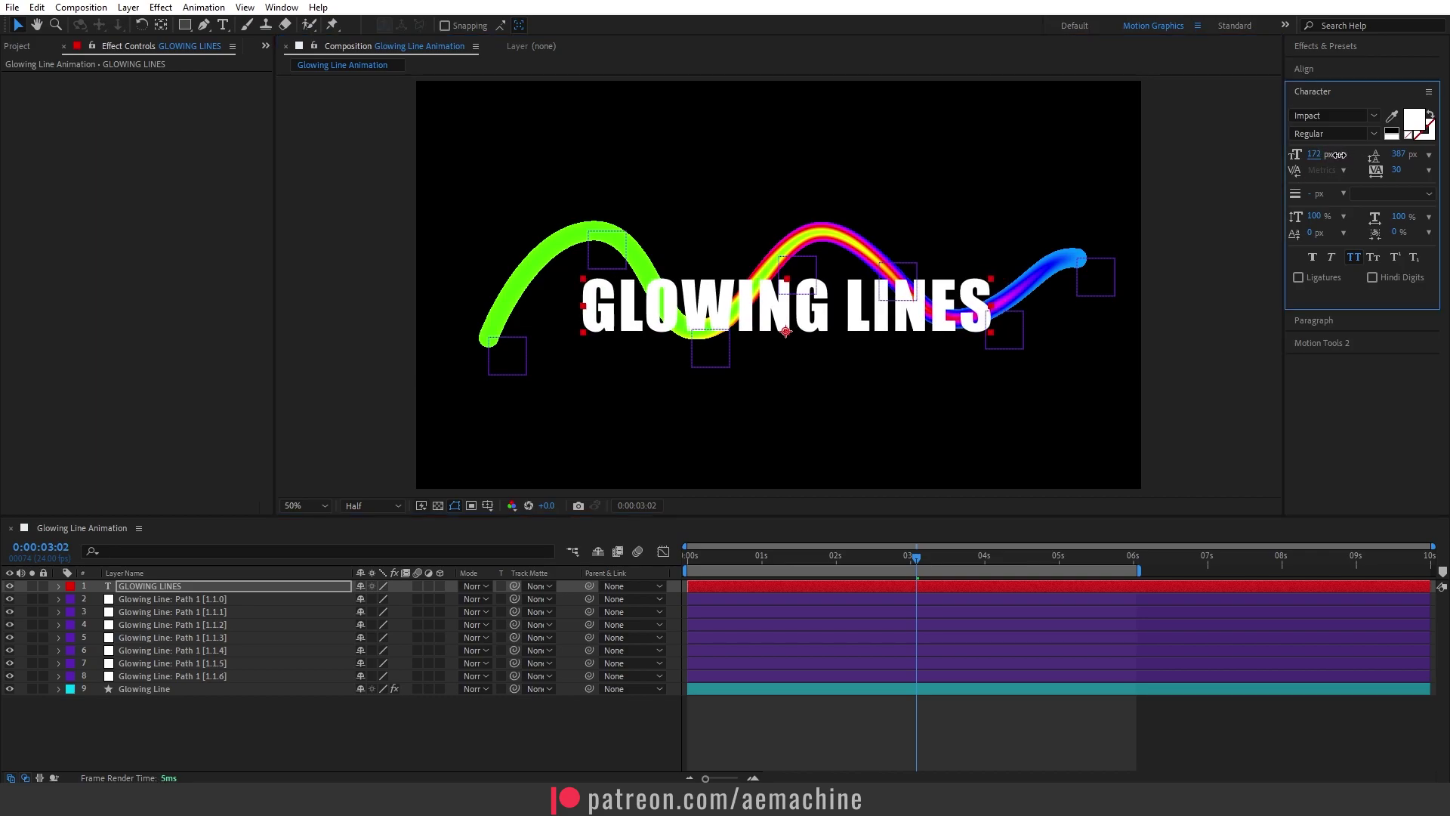
{"action": "left_click_drag", "start_coordinate": [861, 316], "coordinate": [863, 316]}
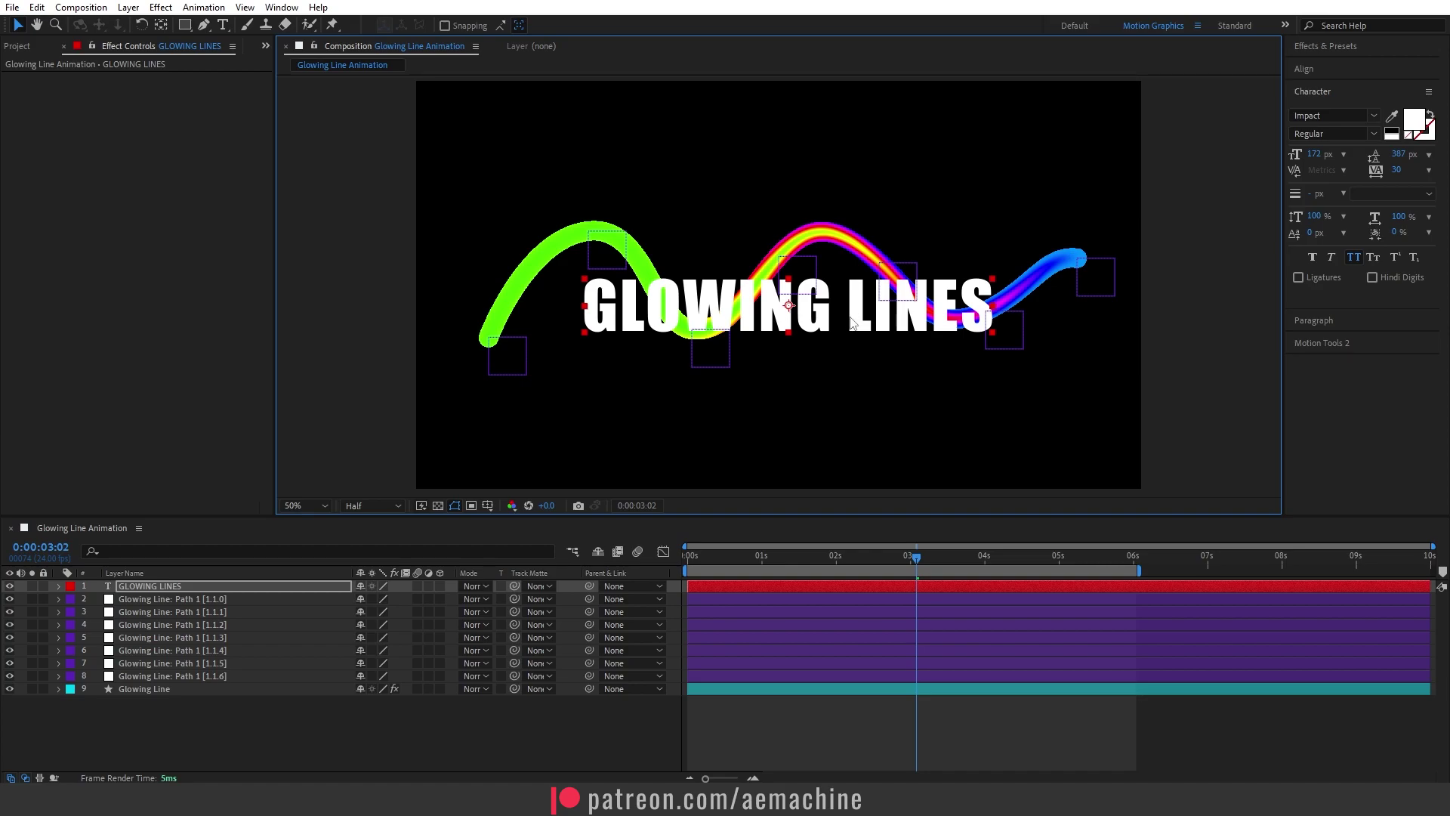
{"action": "left_click_drag", "start_coordinate": [851, 321], "coordinate": [849, 325]}
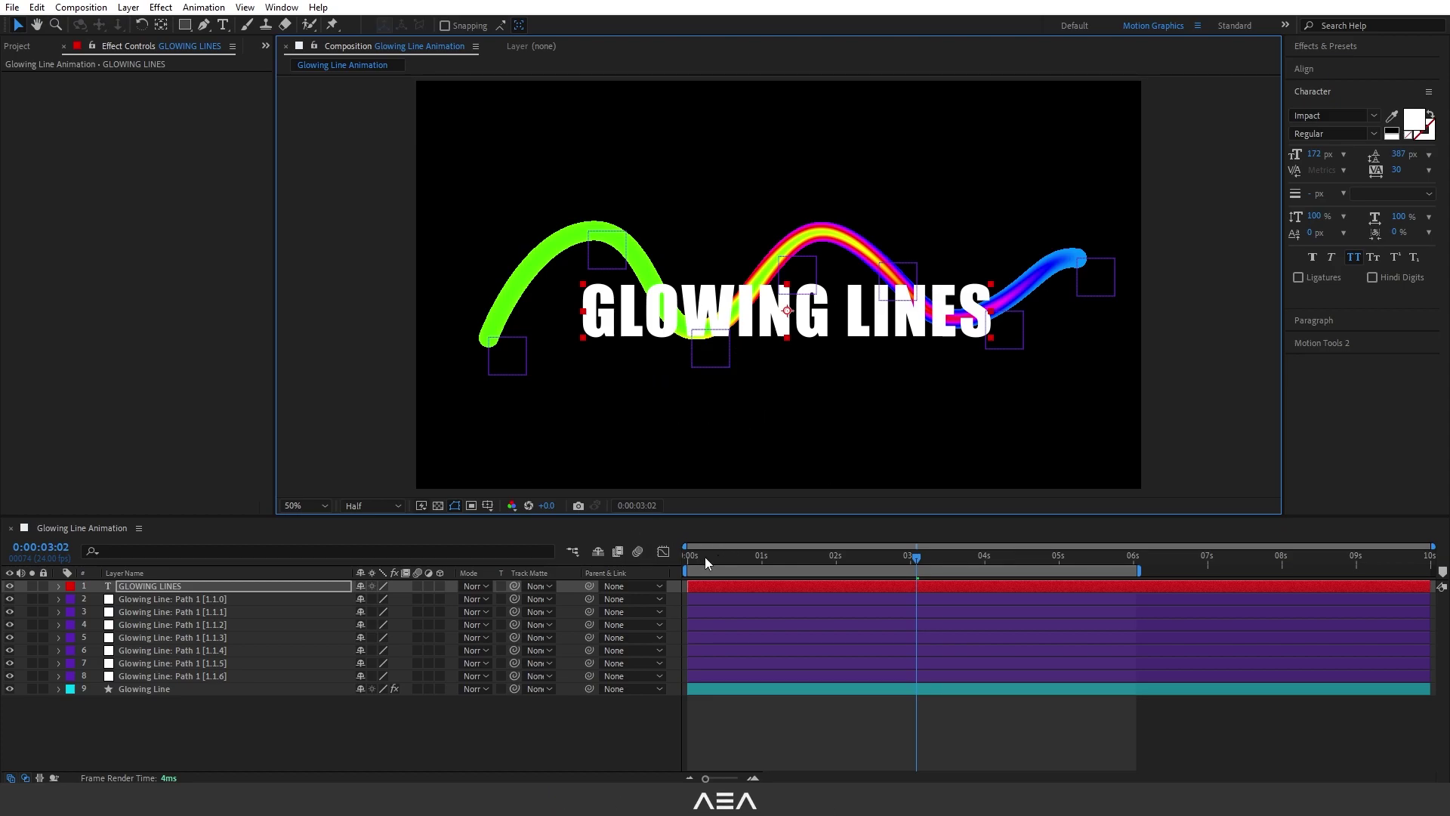
Add a text animator with Position and Opacity properties to the GLOWING LINES layer.
{"action": "left_click", "coordinate": [60, 587]}
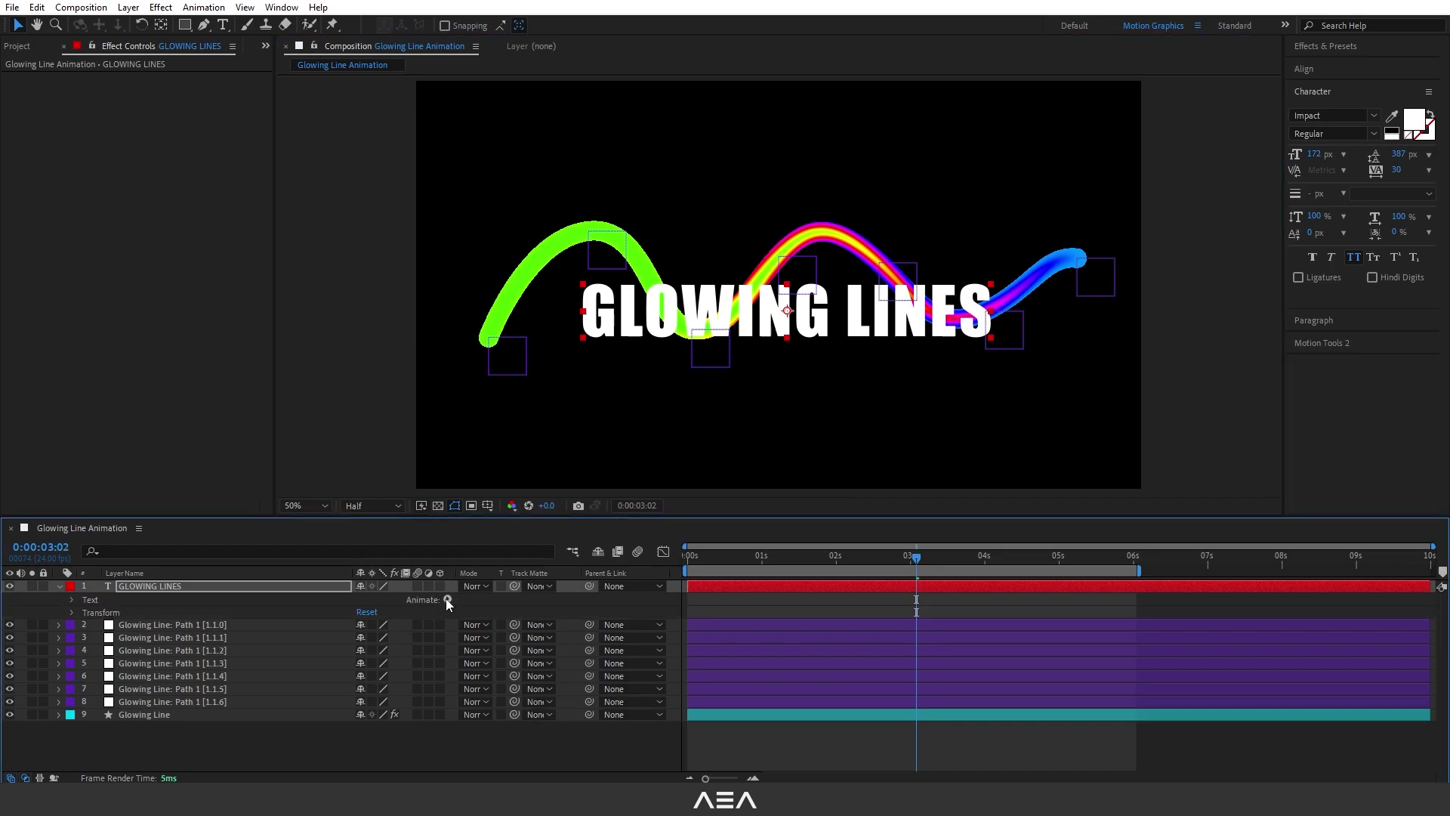
{"action": "left_click", "coordinate": [447, 599]}
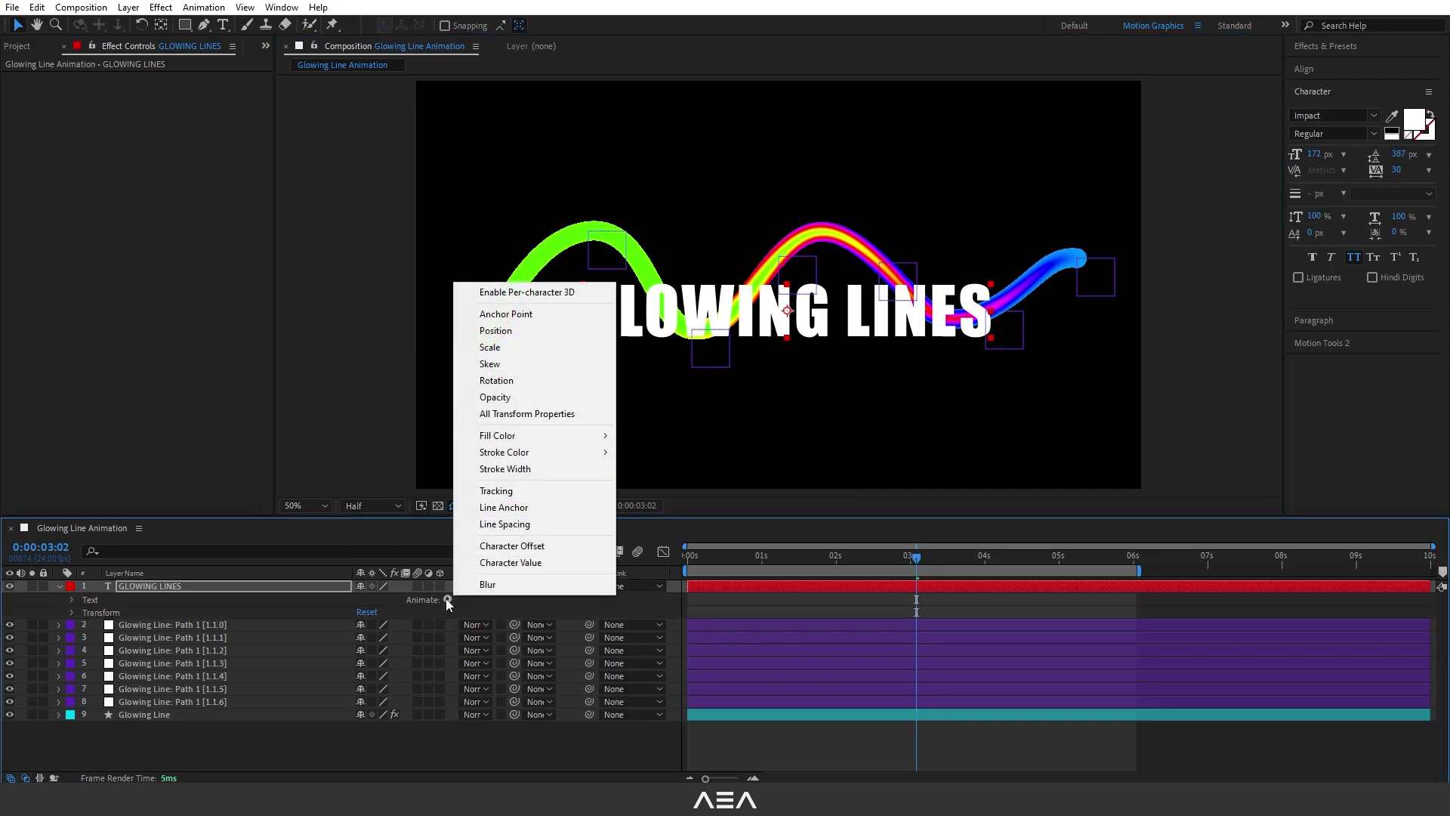
{"action": "left_click", "coordinate": [540, 333]}
{"action": "left_click", "coordinate": [448, 651]}
{"action": "mouse_move", "coordinate": [498, 656]}
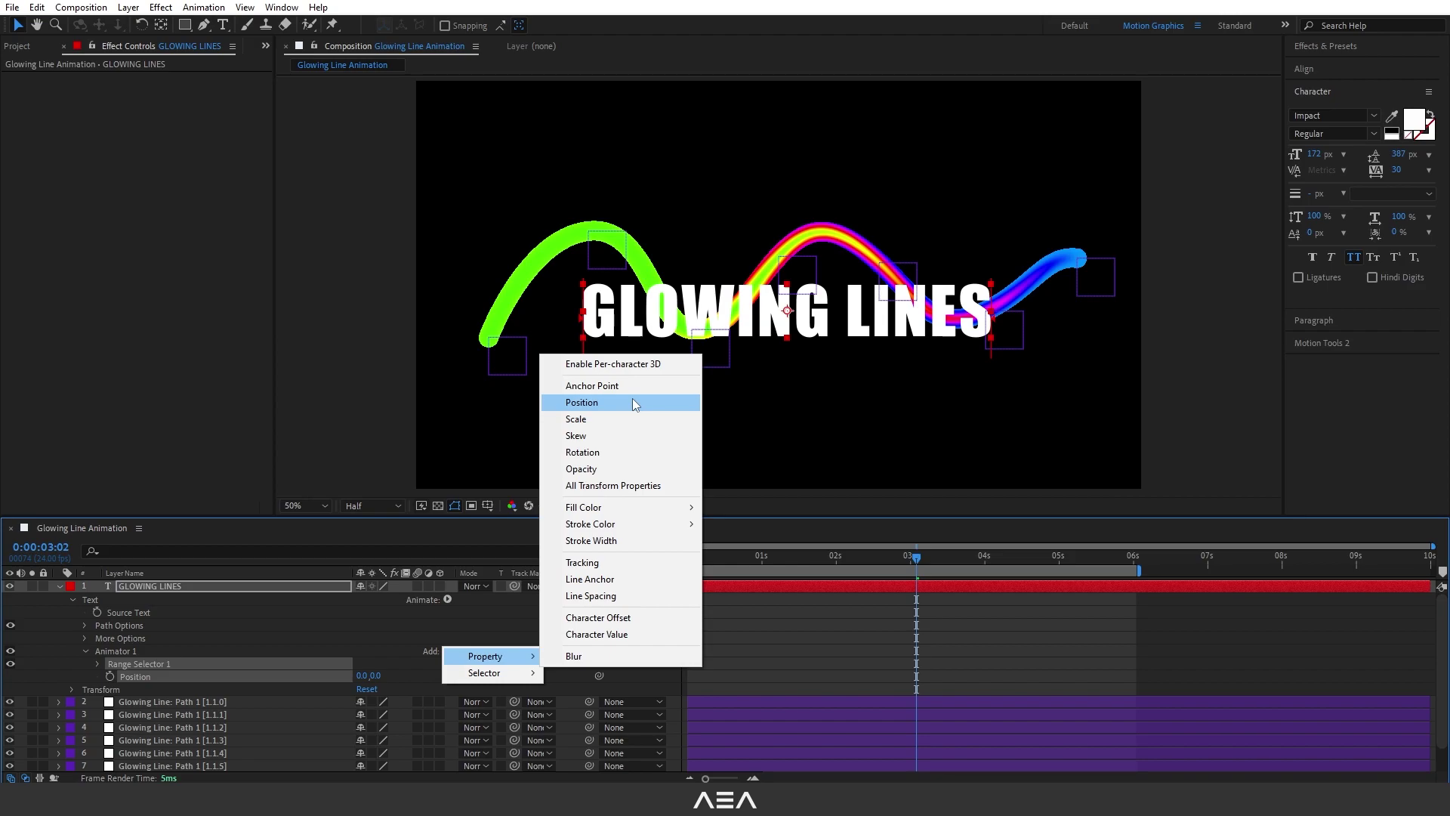
{"action": "left_click", "coordinate": [610, 468]}
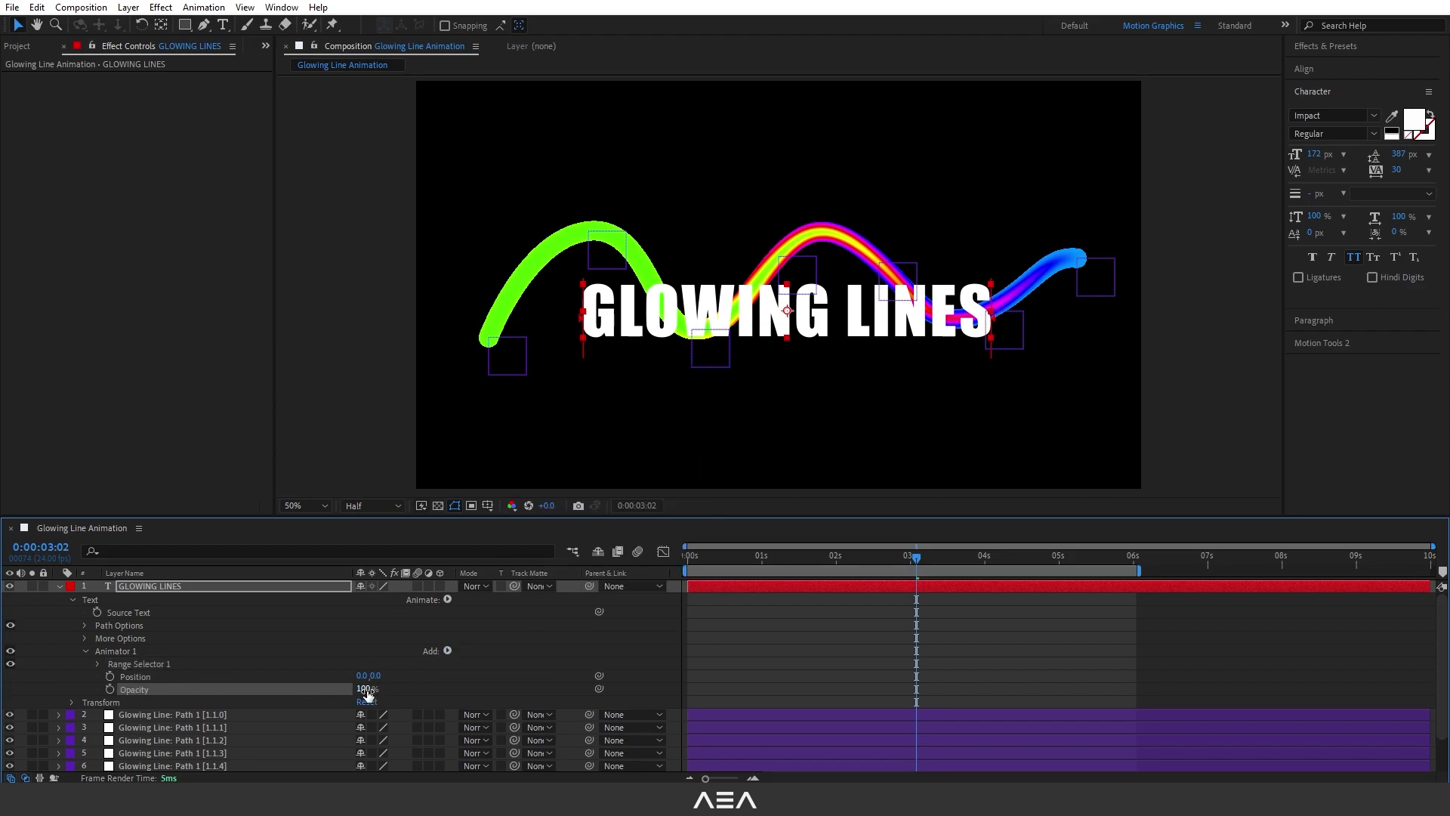
Set the text animator's Opacity to 0% and its Position to 0, 150.
{"action": "left_click_drag", "start_coordinate": [365, 689], "coordinate": [294, 689]}
{"action": "left_click_drag", "start_coordinate": [375, 675], "coordinate": [508, 670]}
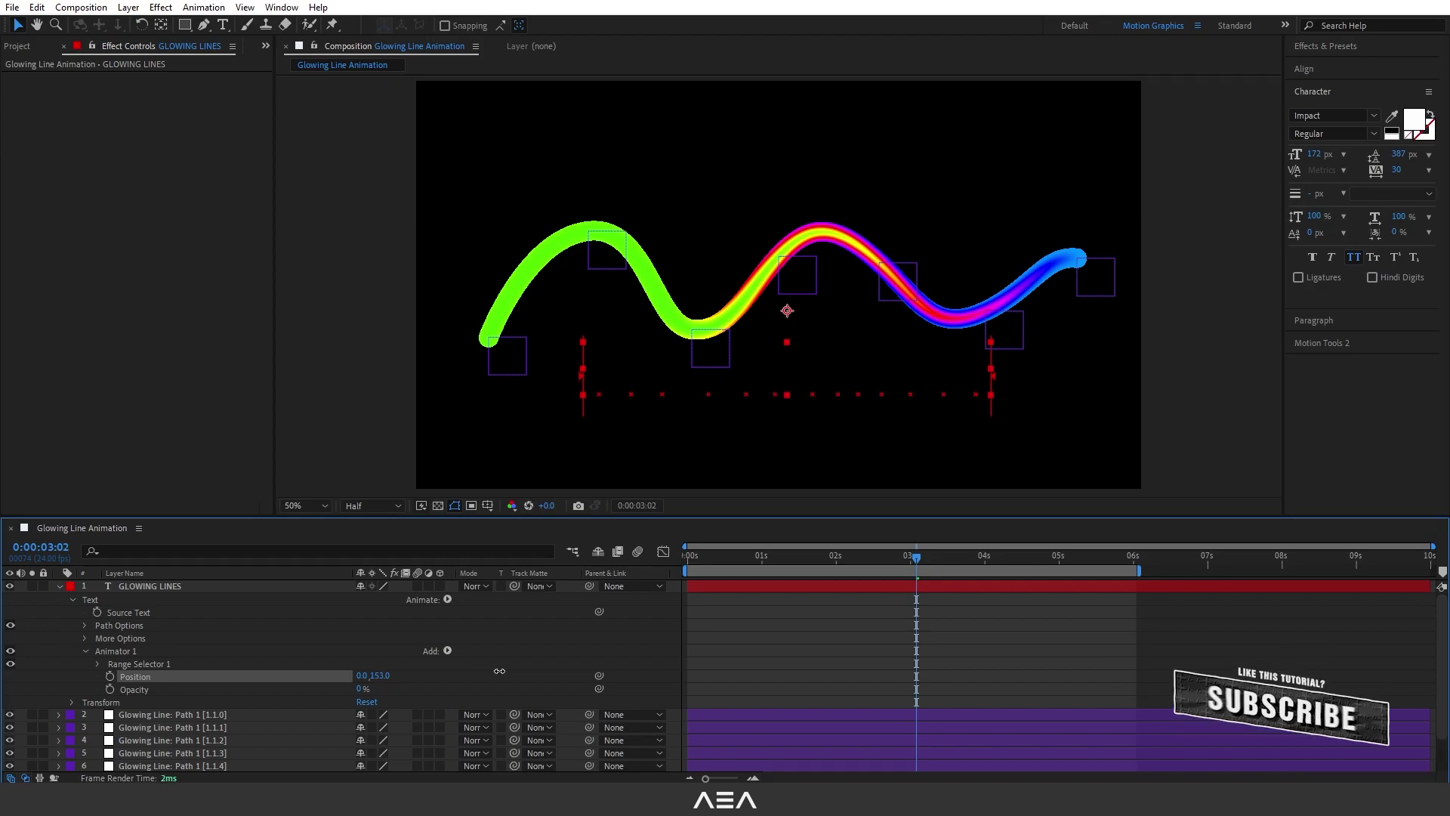
{"action": "left_click", "coordinate": [381, 675]}
{"action": "type", "text": "150"}
{"action": "key", "text": "Return"}
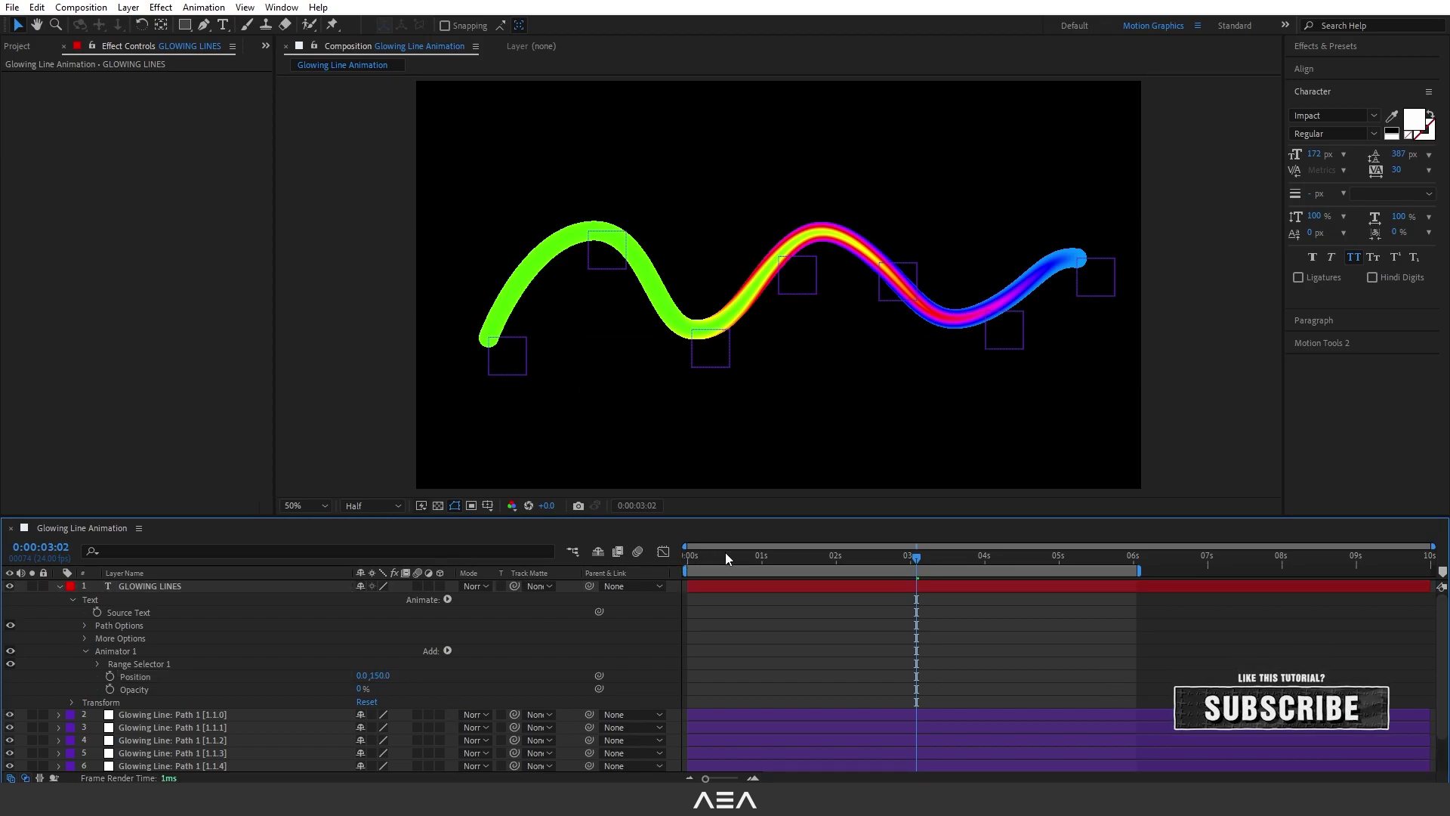
Keyframe the range selector's Start from 0% at 0 seconds to 100% at 2 seconds.
{"action": "left_click_drag", "start_coordinate": [725, 553], "coordinate": [687, 555]}
{"action": "left_click", "coordinate": [83, 665]}
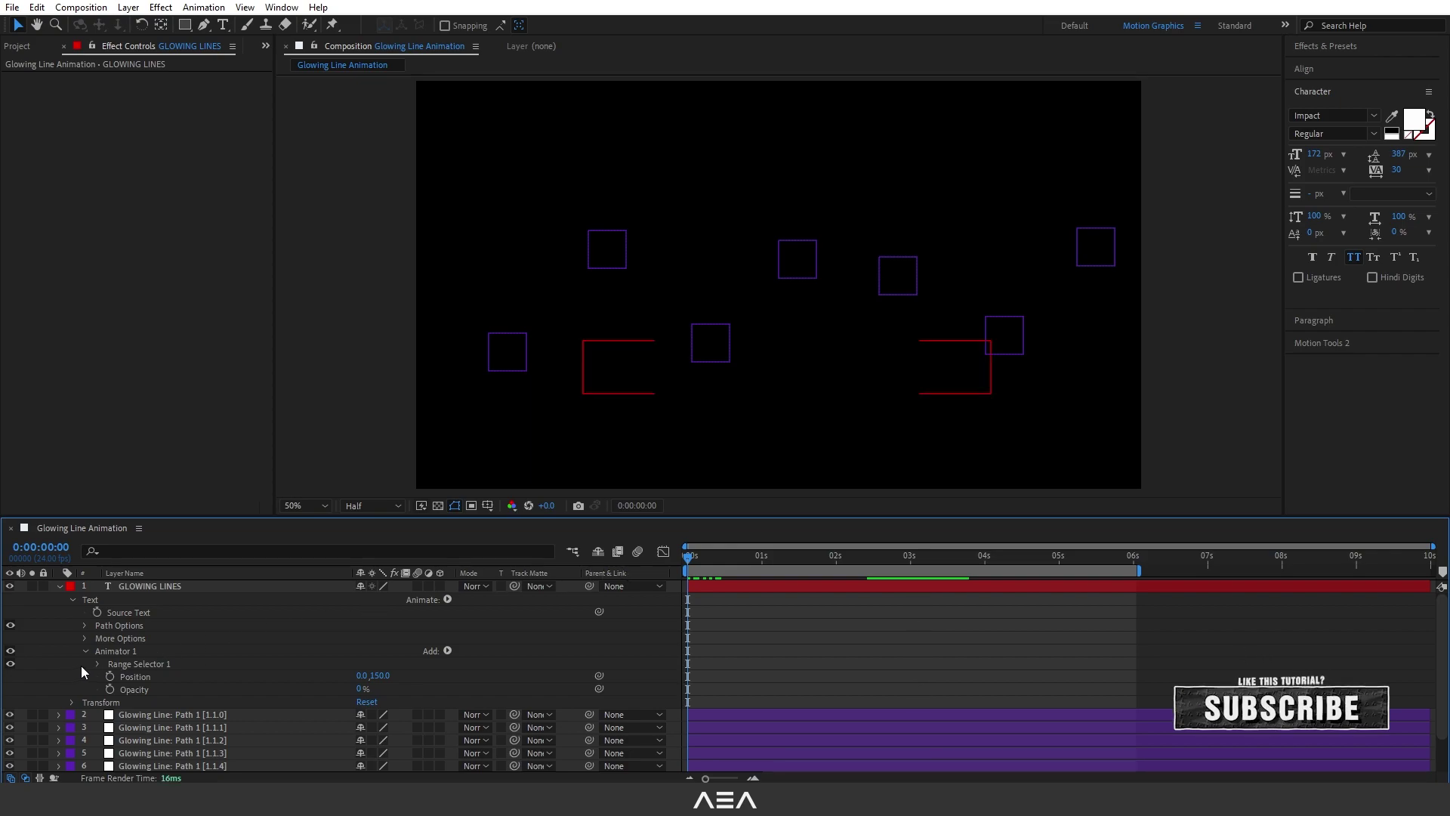
{"action": "left_click", "coordinate": [98, 663]}
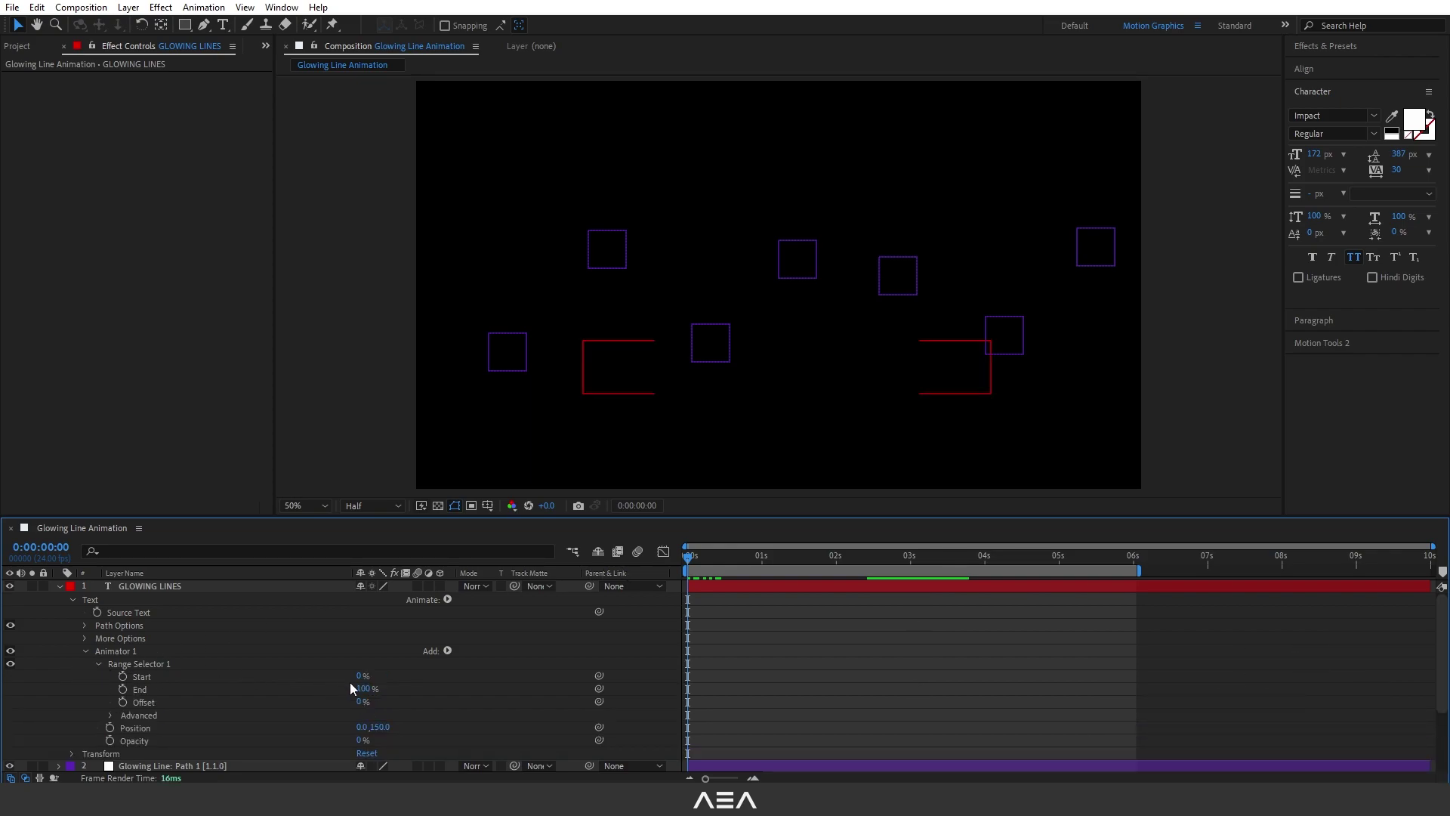
{"action": "left_click_drag", "start_coordinate": [361, 676], "coordinate": [56, 673]}
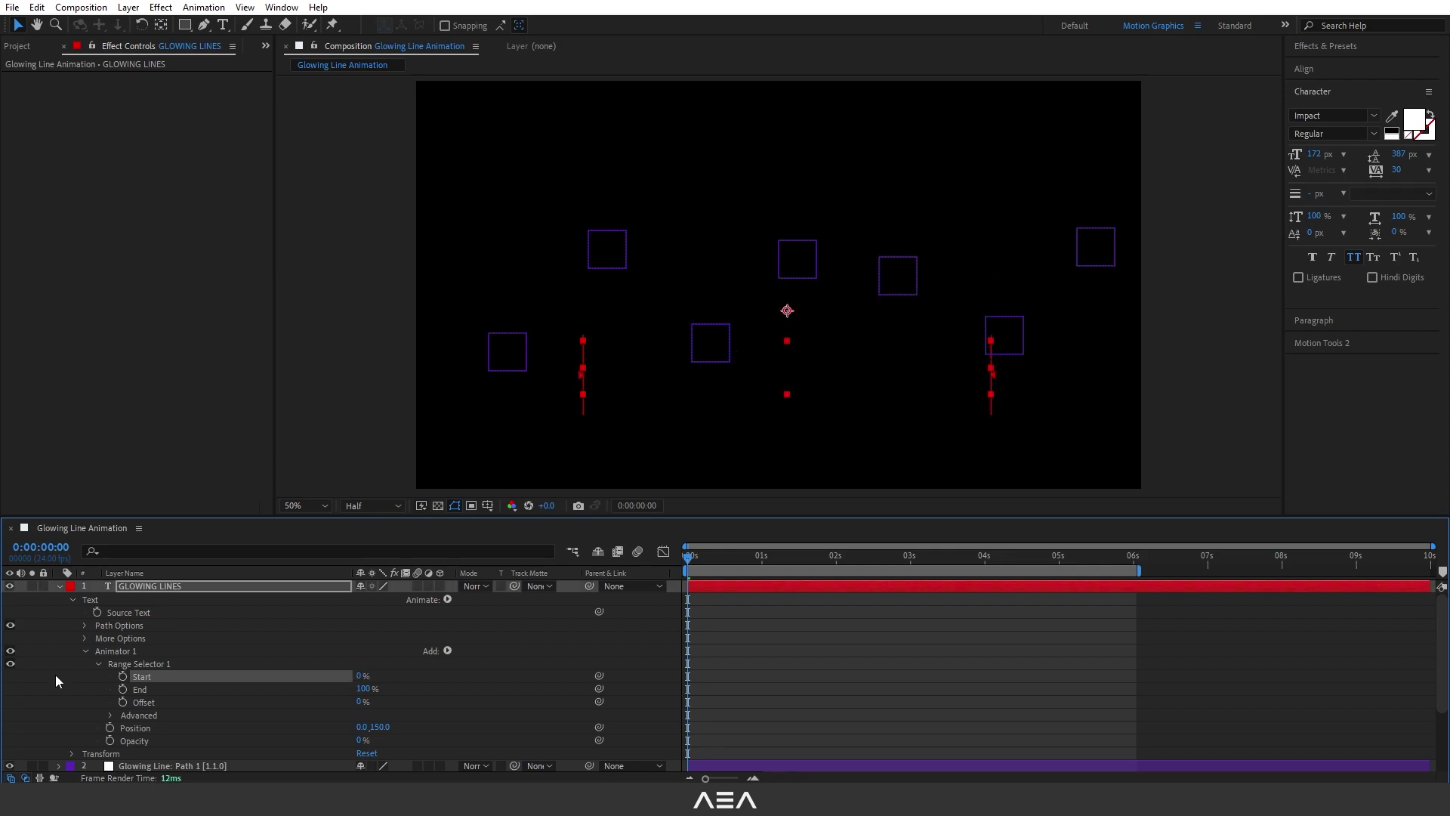
{"action": "left_click", "coordinate": [123, 676]}
{"action": "left_click_drag", "start_coordinate": [715, 568], "coordinate": [839, 582]}
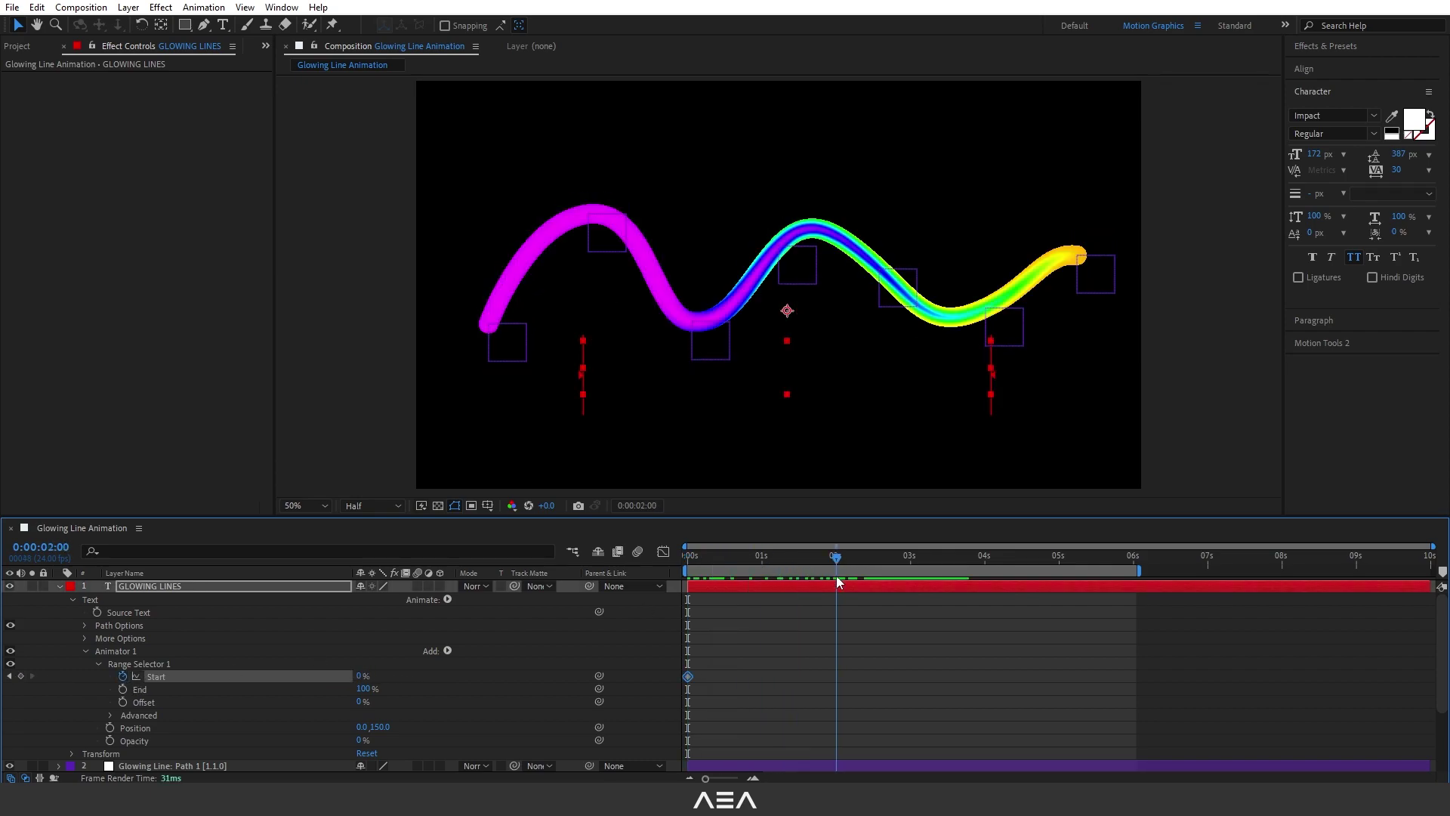
{"action": "left_click_drag", "start_coordinate": [360, 678], "coordinate": [521, 676]}
Apply Easy Ease to both Start keyframes and preview the text reveal from the beginning.
{"action": "left_click_drag", "start_coordinate": [1059, 661], "coordinate": [605, 700]}
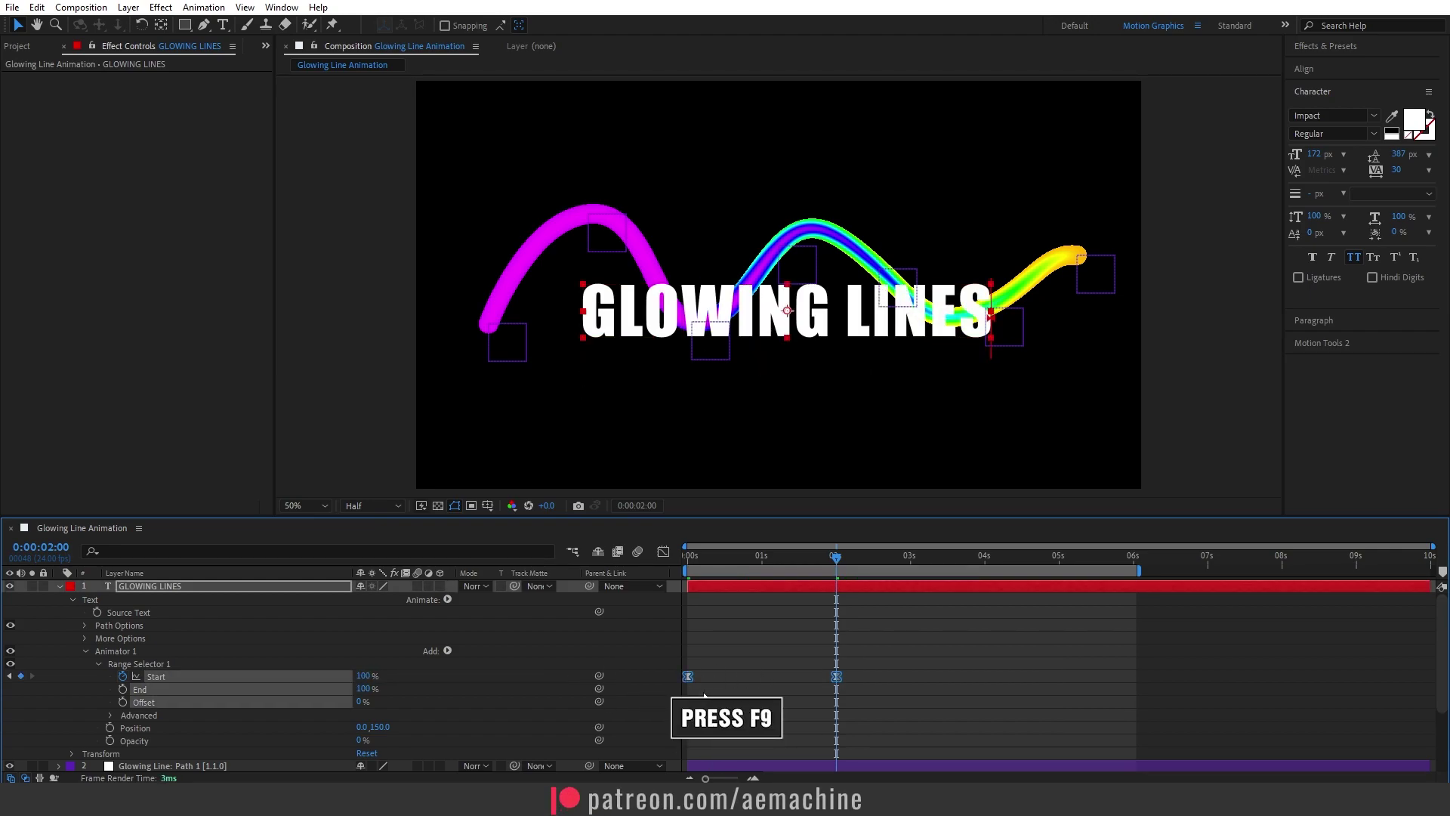
{"action": "key", "text": "Home"}
{"action": "key", "text": "space"}
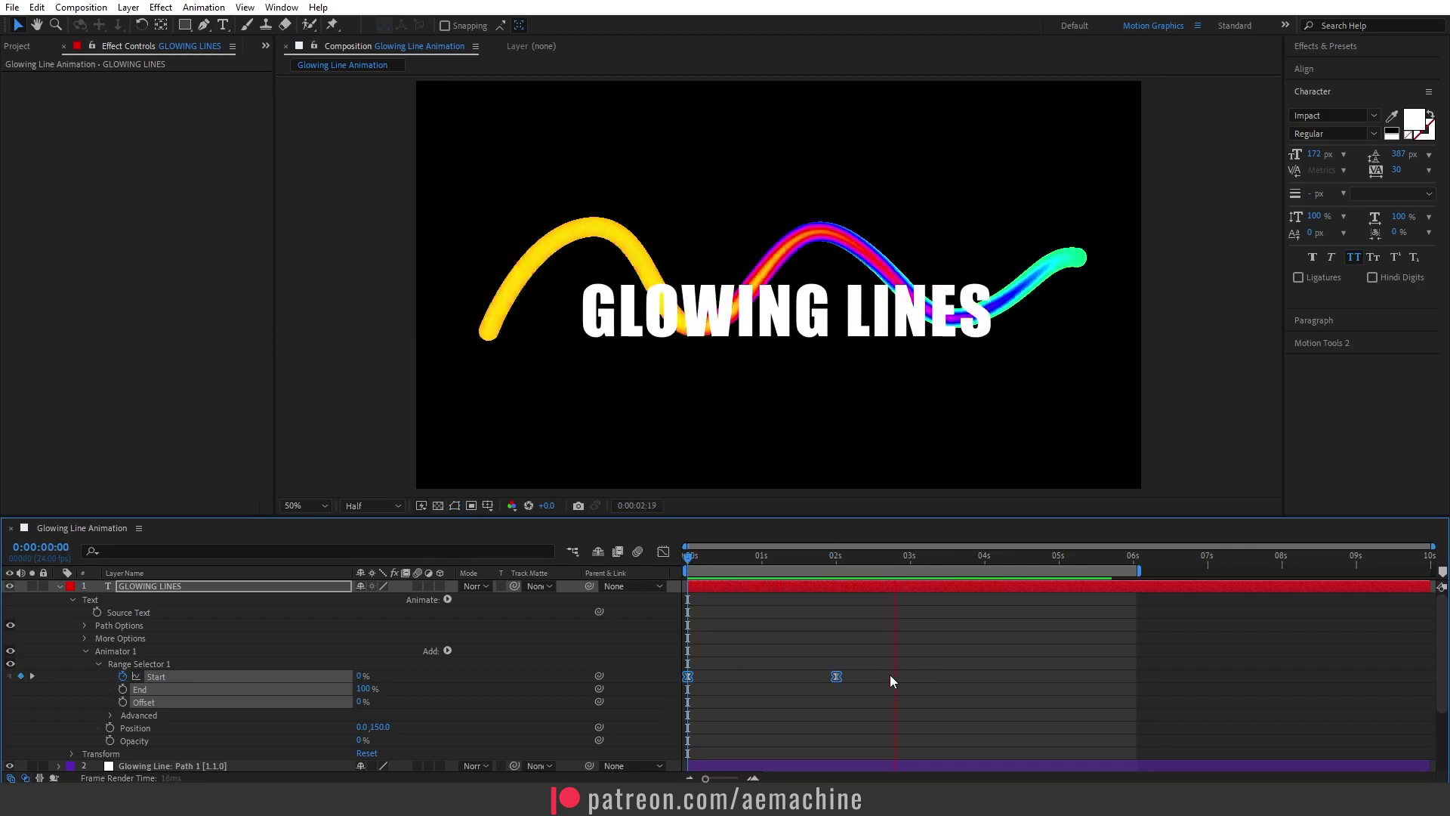
{"action": "key", "text": "space"}
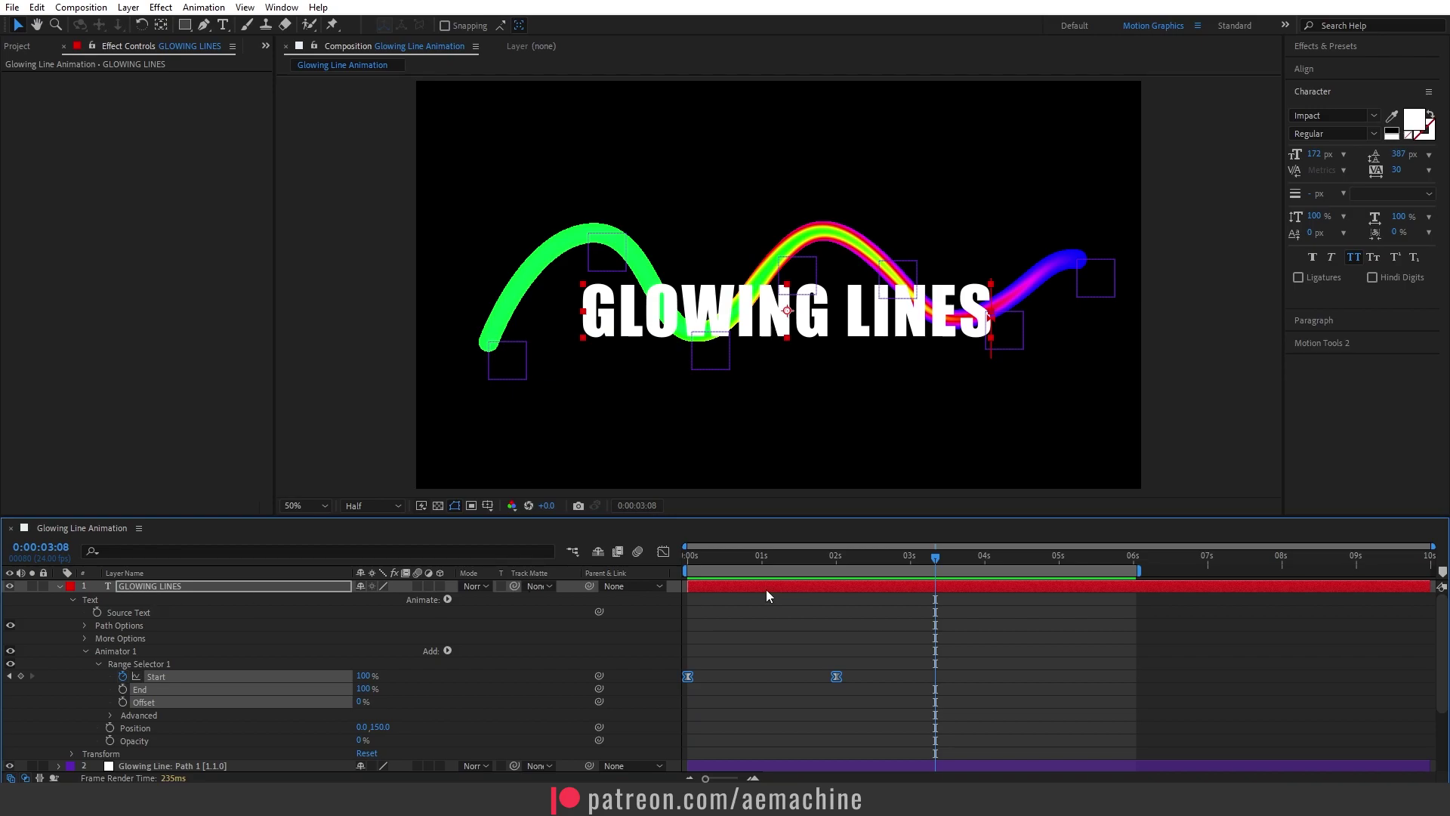
Delay the text layer to start about half a second in, preview the timing and collapse the layer's properties.
{"action": "left_click_drag", "start_coordinate": [767, 591], "coordinate": [788, 590]}
{"action": "key", "text": "Home"}
{"action": "key", "text": "space"}
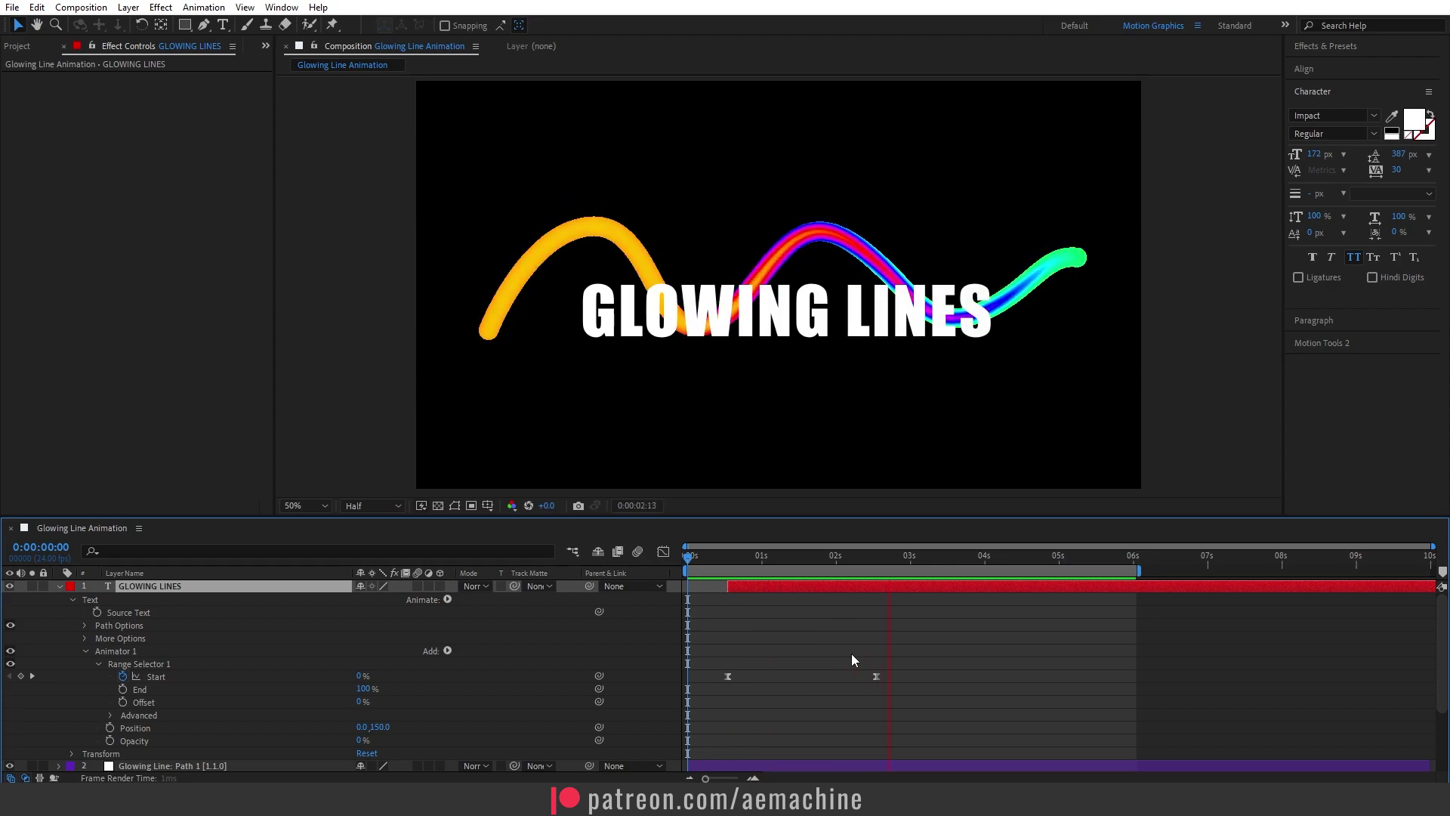
{"action": "key", "text": "u"}
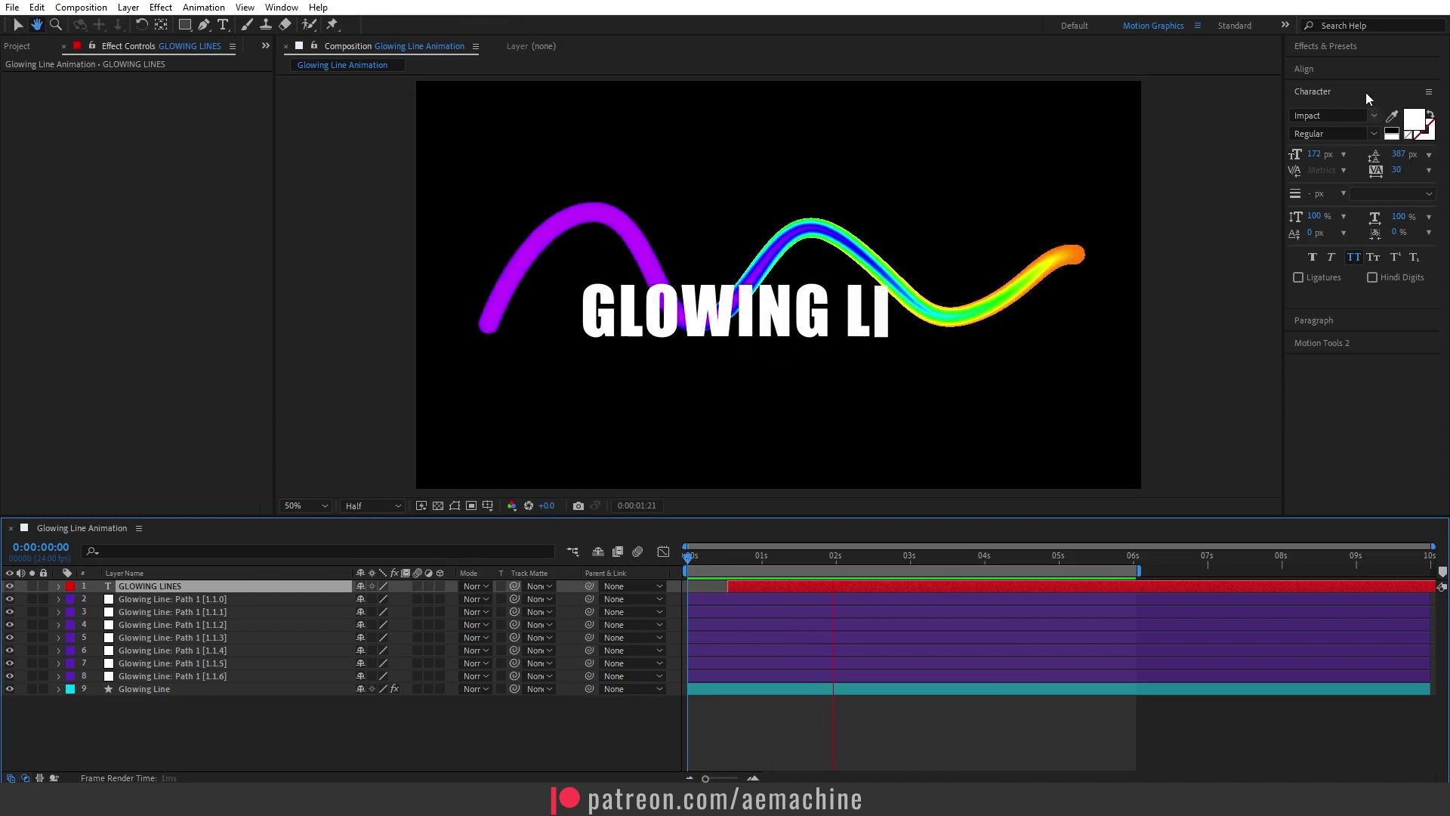
{"action": "key", "text": "space"}
Find the Drop Shadow effect with the search term "drop" and apply it to the GLOWING LINES layer.
{"action": "left_click", "coordinate": [1366, 47]}
{"action": "key", "text": "ctrl+f"}
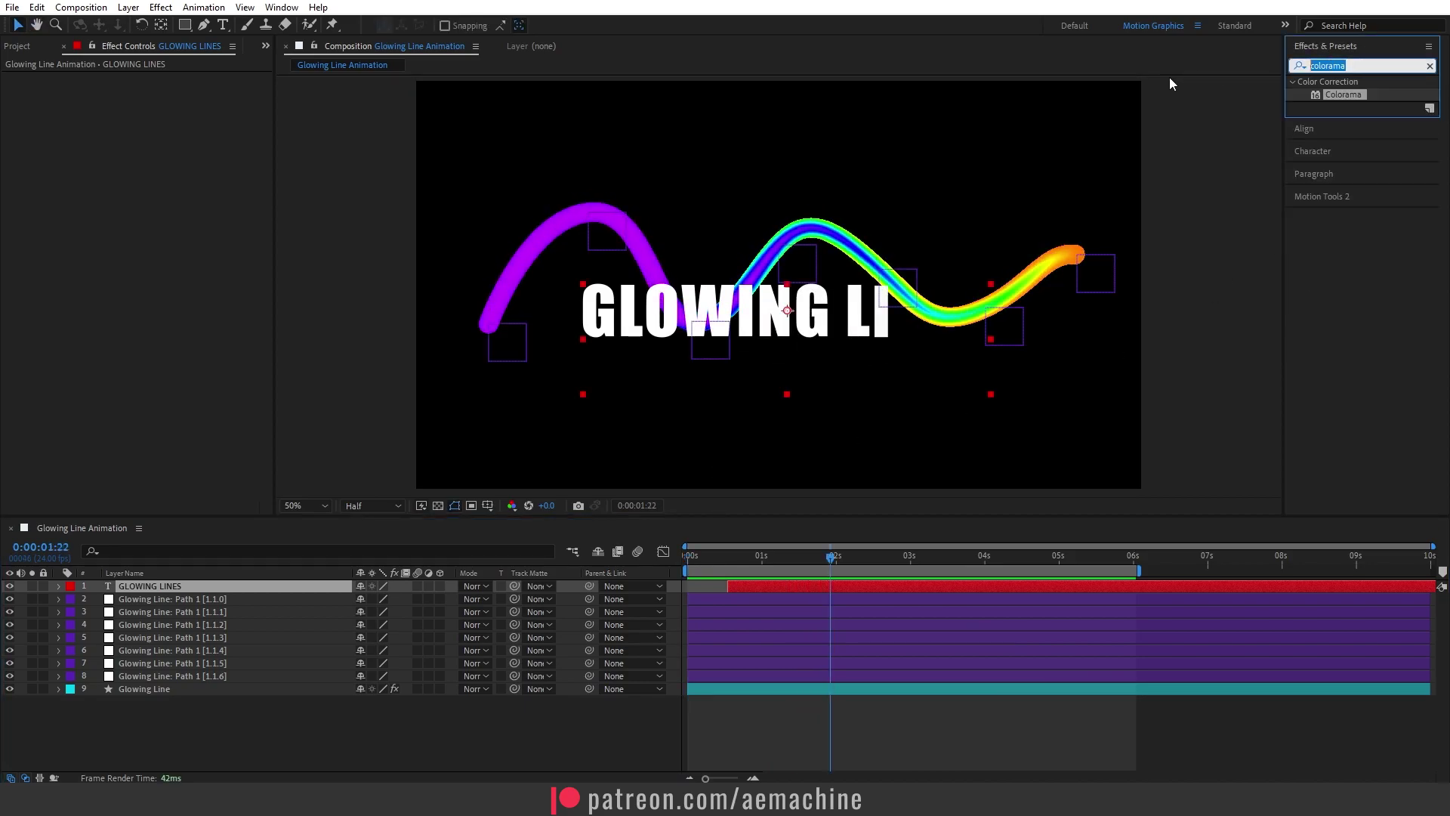
{"action": "type", "text": "drop"}
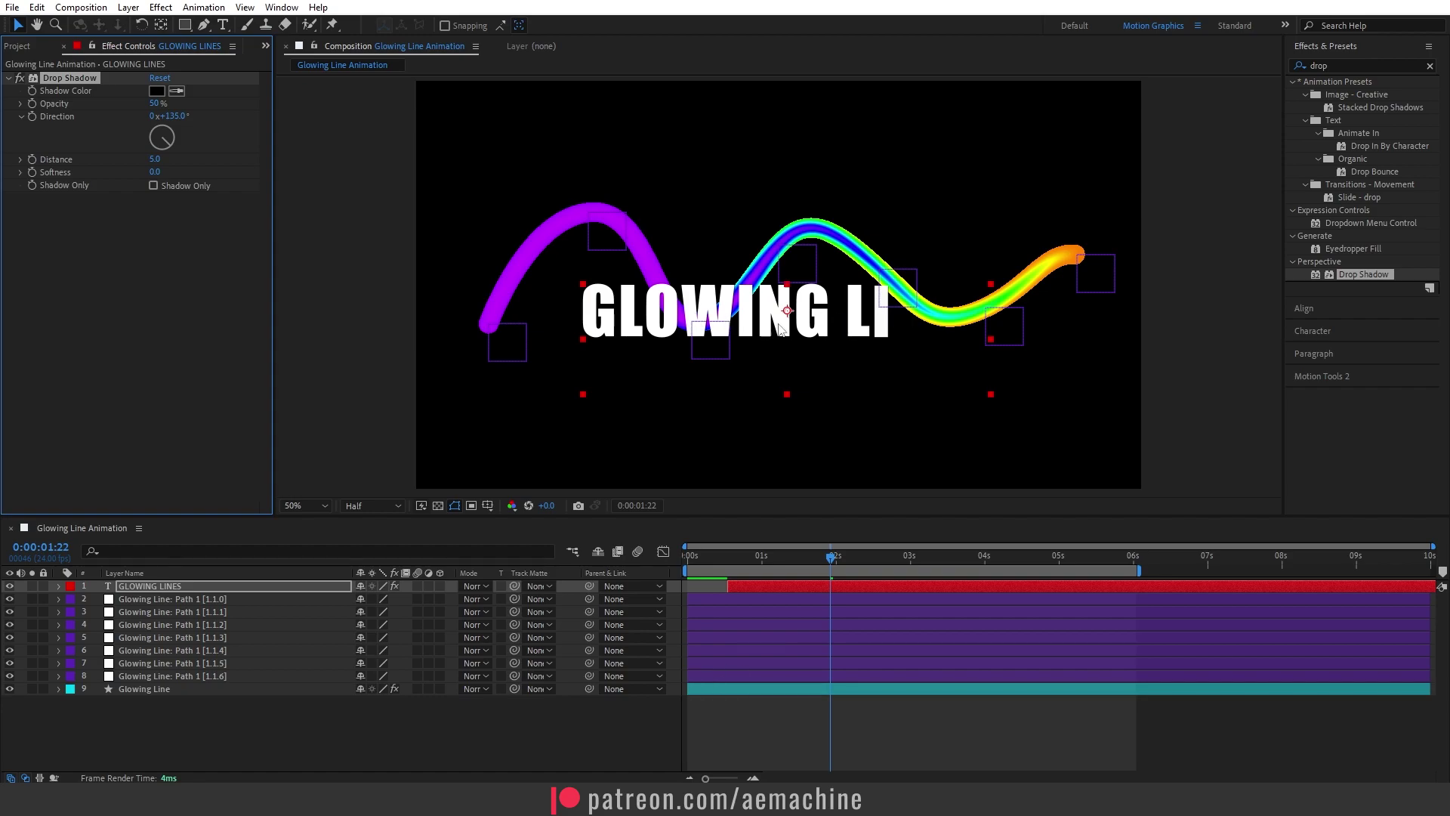
Set the drop shadow's Opacity to 100% and Softness to 150, and preview the animation.
{"action": "left_click", "coordinate": [154, 103]}
{"action": "type", "text": "100"}
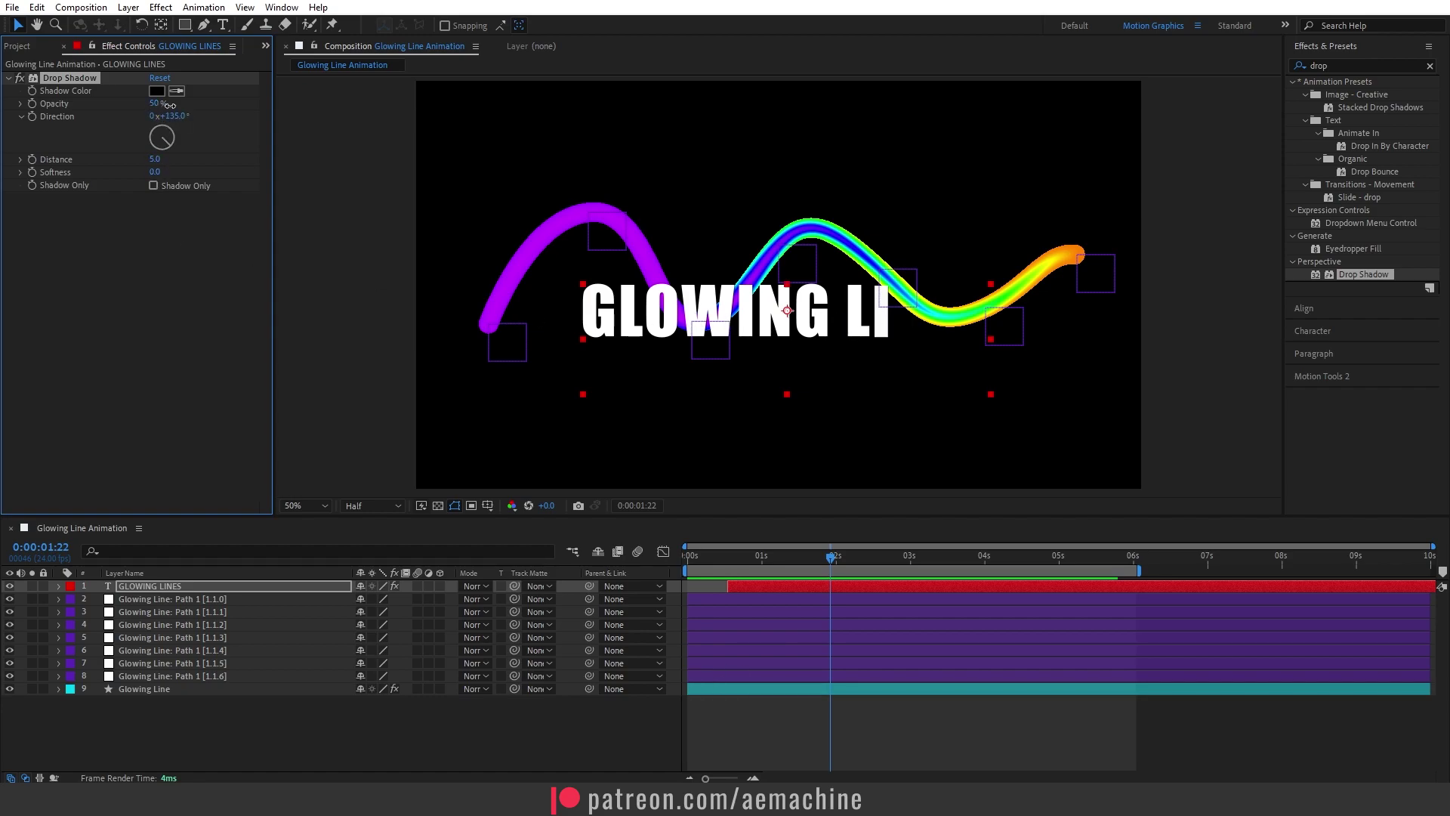
{"action": "key", "text": "Return"}
{"action": "left_click_drag", "start_coordinate": [153, 172], "coordinate": [252, 180]}
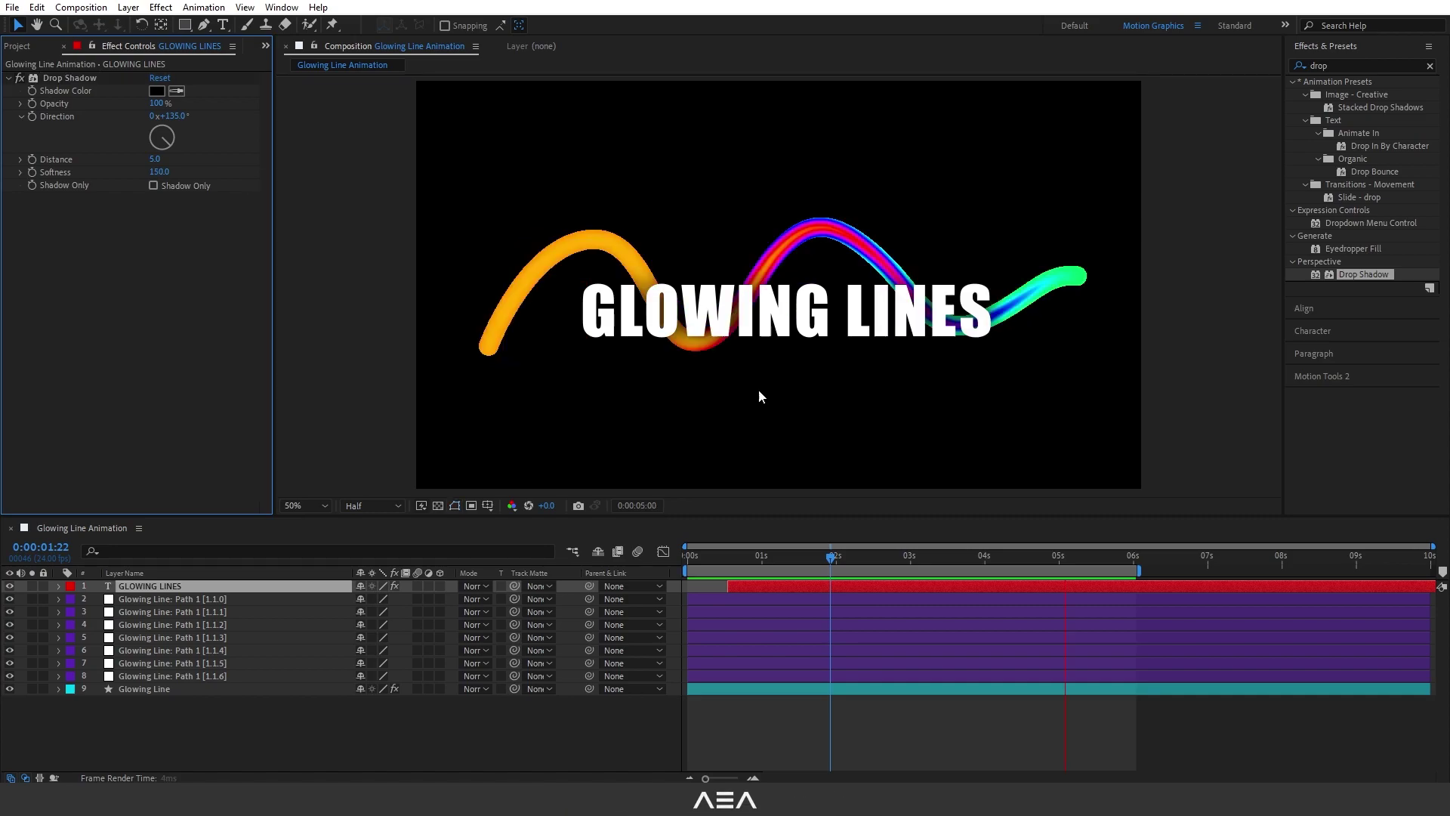
{"action": "key", "text": "space"}
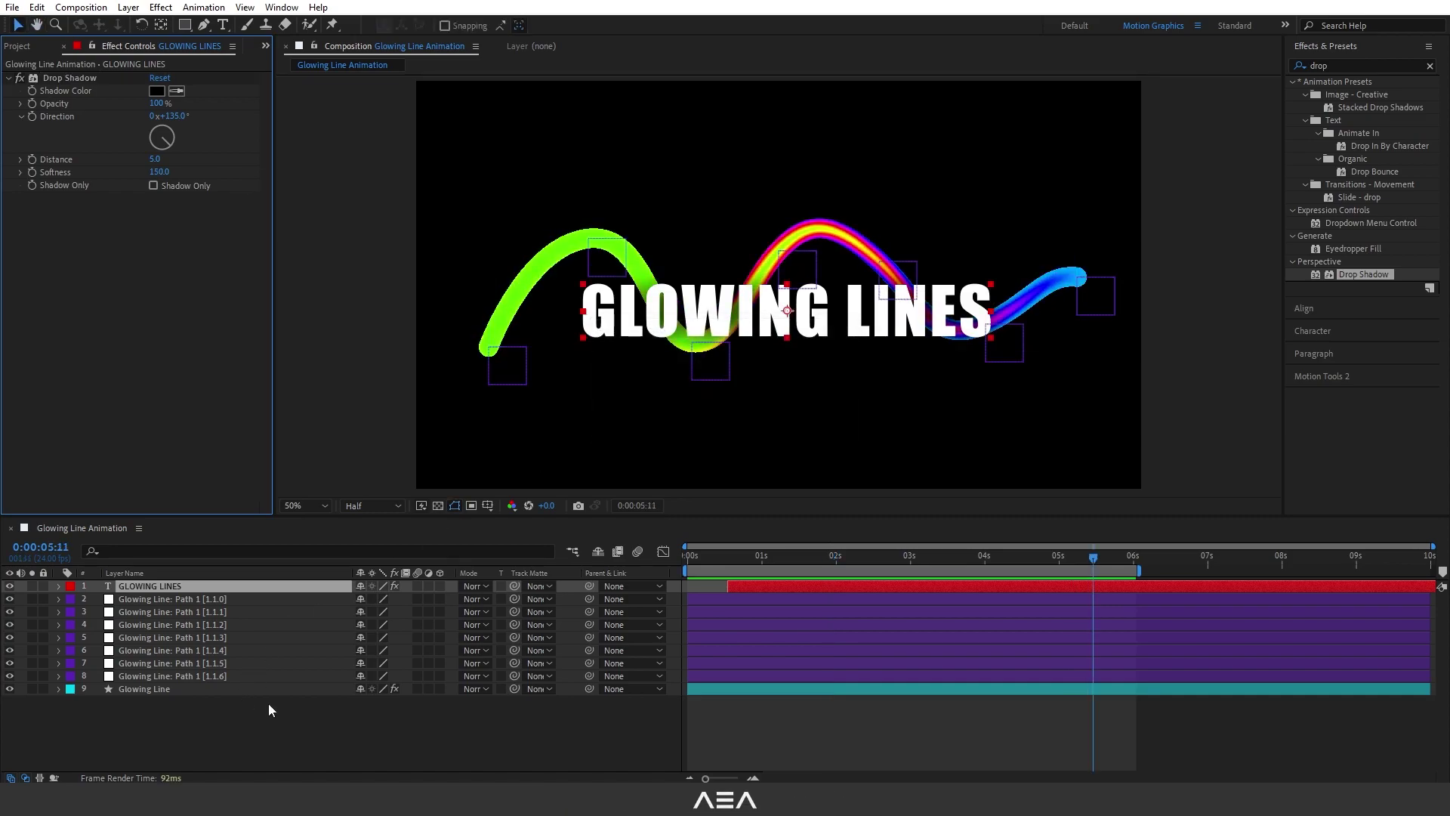
Create a 1920 x 1080 px solid layer named BG with the dark grey colour 1A1A1A.
{"action": "right_click", "coordinate": [162, 718]}
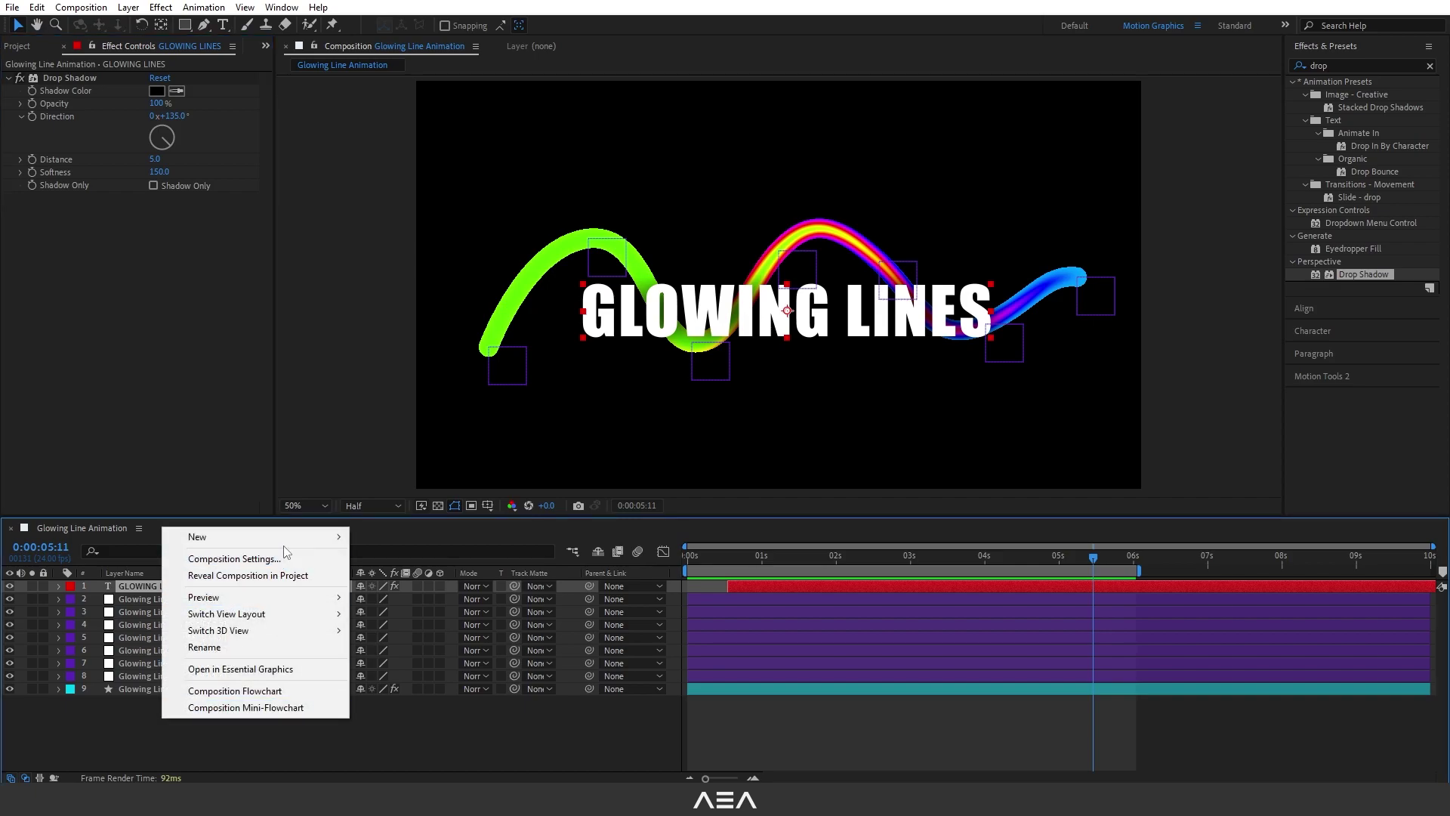
{"action": "mouse_move", "coordinate": [283, 538]}
{"action": "left_click", "coordinate": [388, 577]}
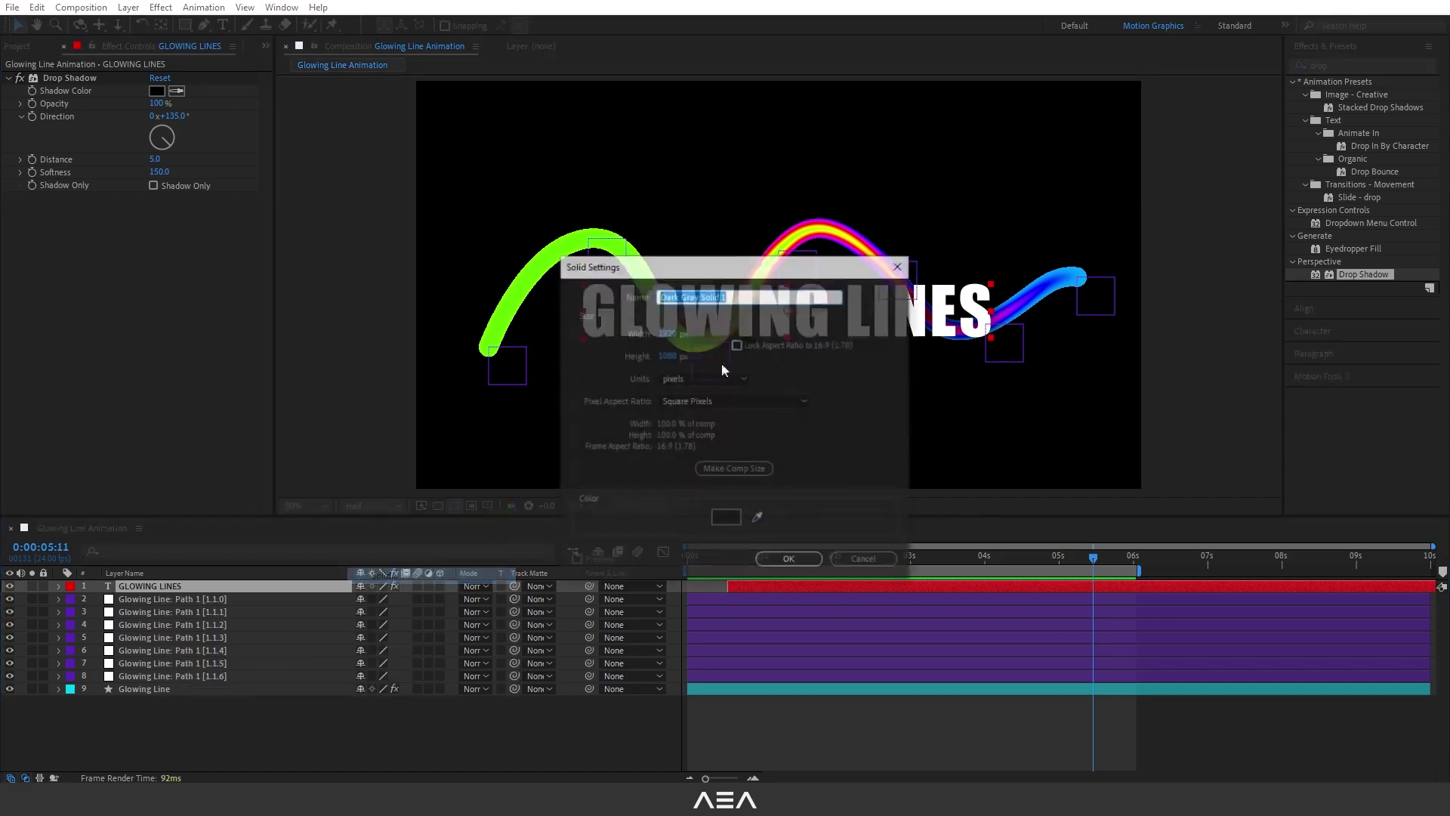
{"action": "left_click", "coordinate": [747, 520]}
{"action": "left_click_drag", "start_coordinate": [537, 556], "coordinate": [511, 544]}
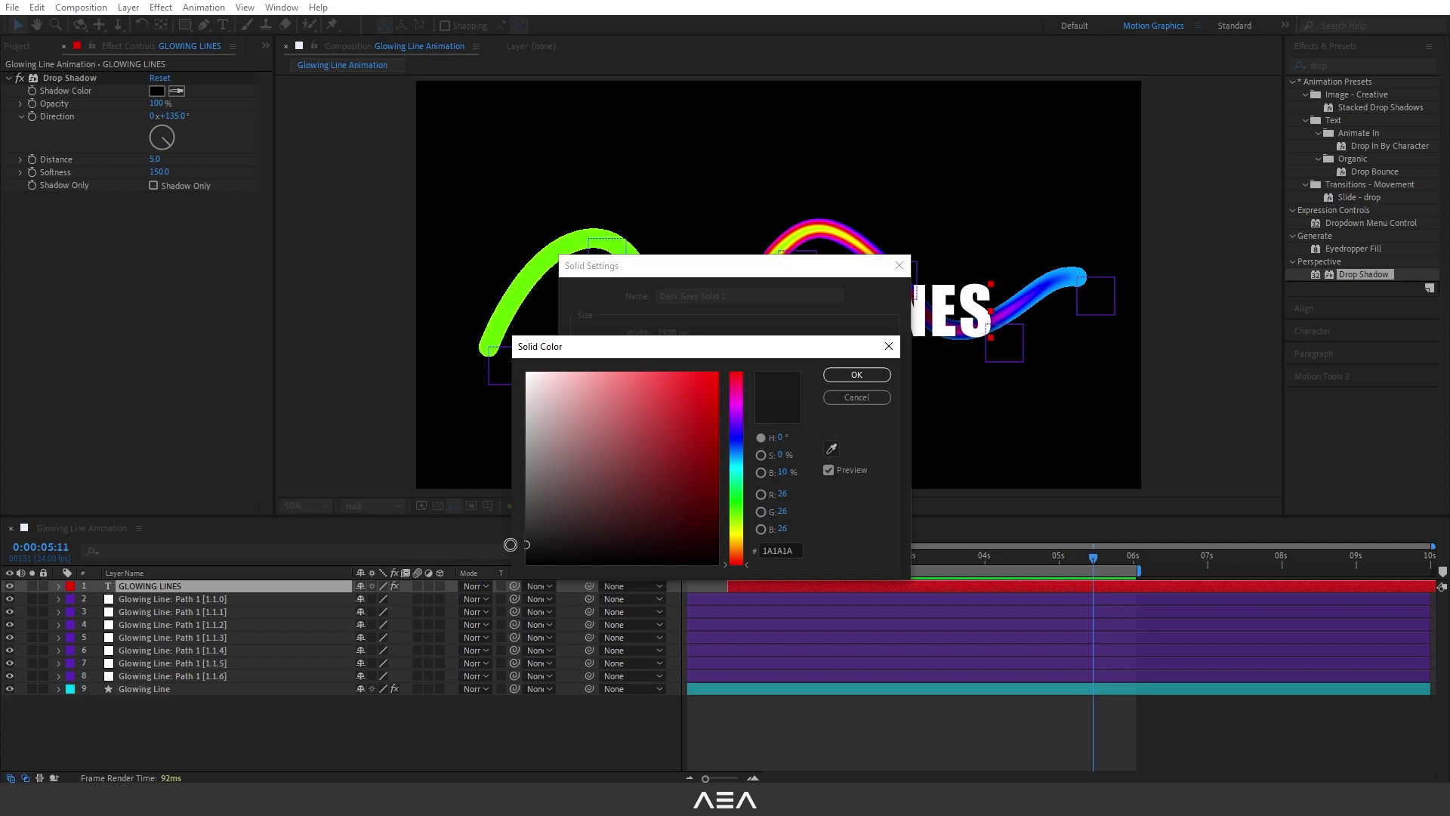
{"action": "key", "text": "Return"}
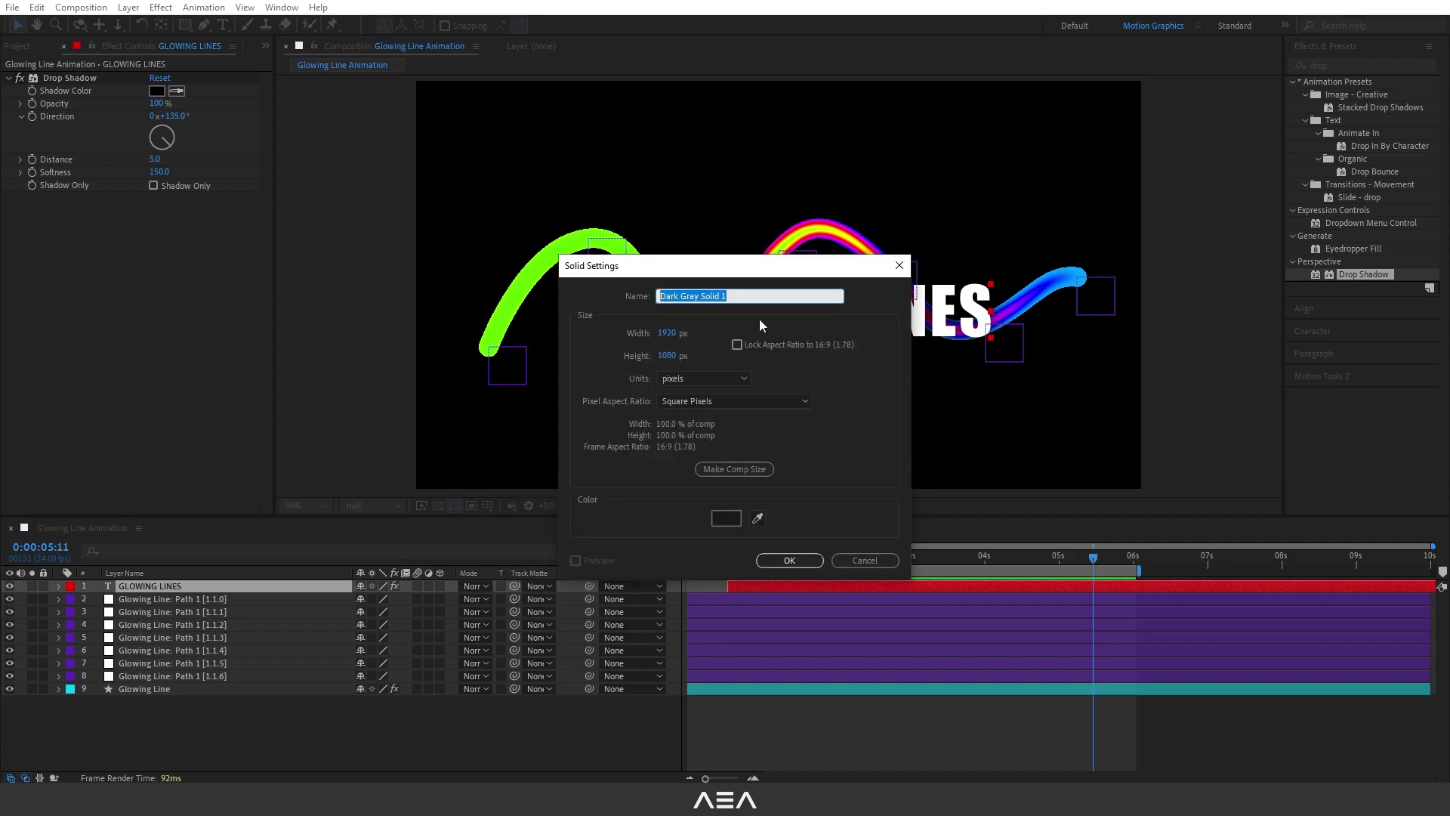
{"action": "type", "text": "BG"}
{"action": "key", "text": "Return"}
Move the BG solid beneath all other layers and preview the animation against it.
{"action": "left_click_drag", "start_coordinate": [174, 587], "coordinate": [207, 723]}
{"action": "key", "text": "space"}
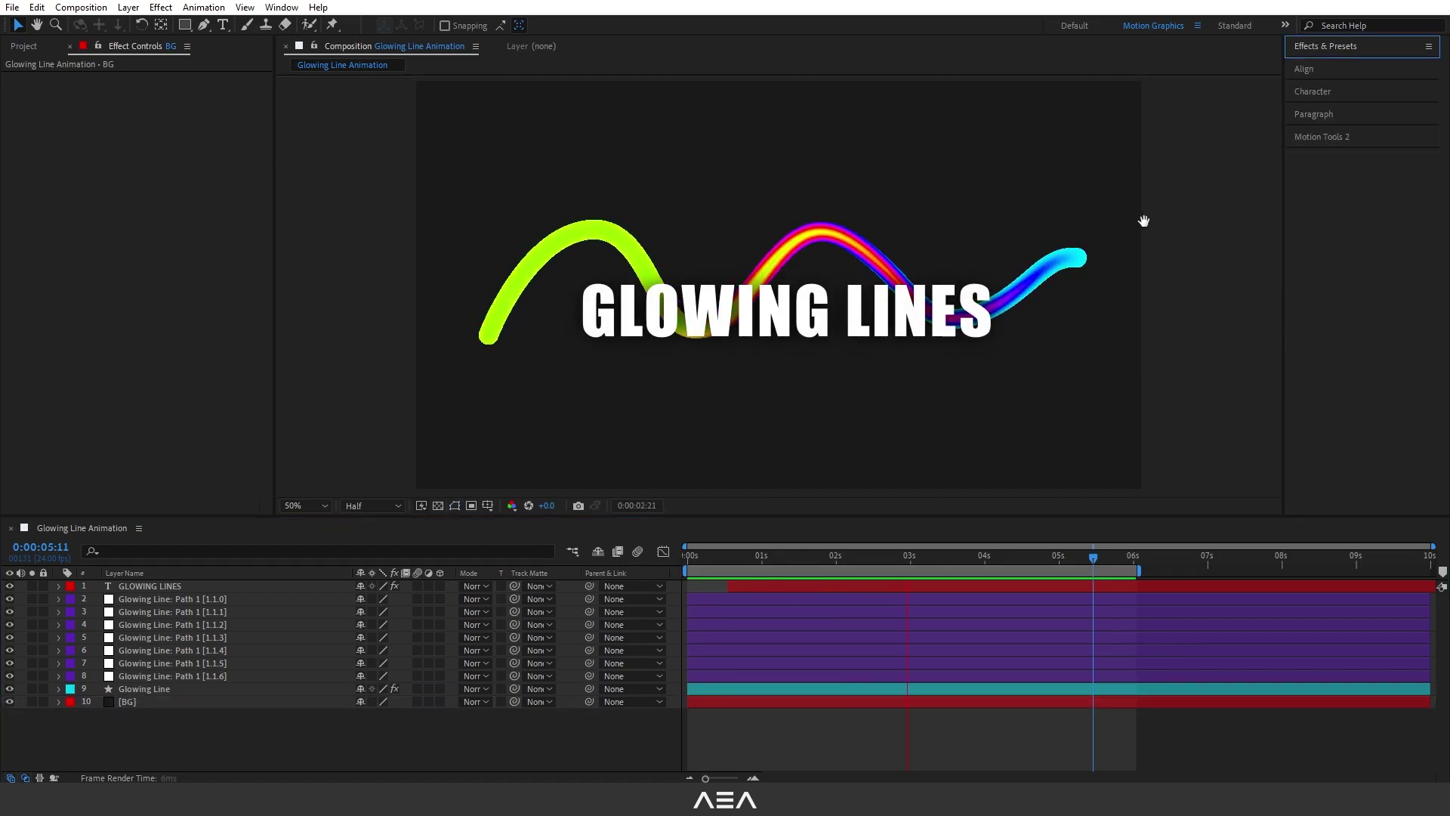
{"action": "key", "text": "space"}
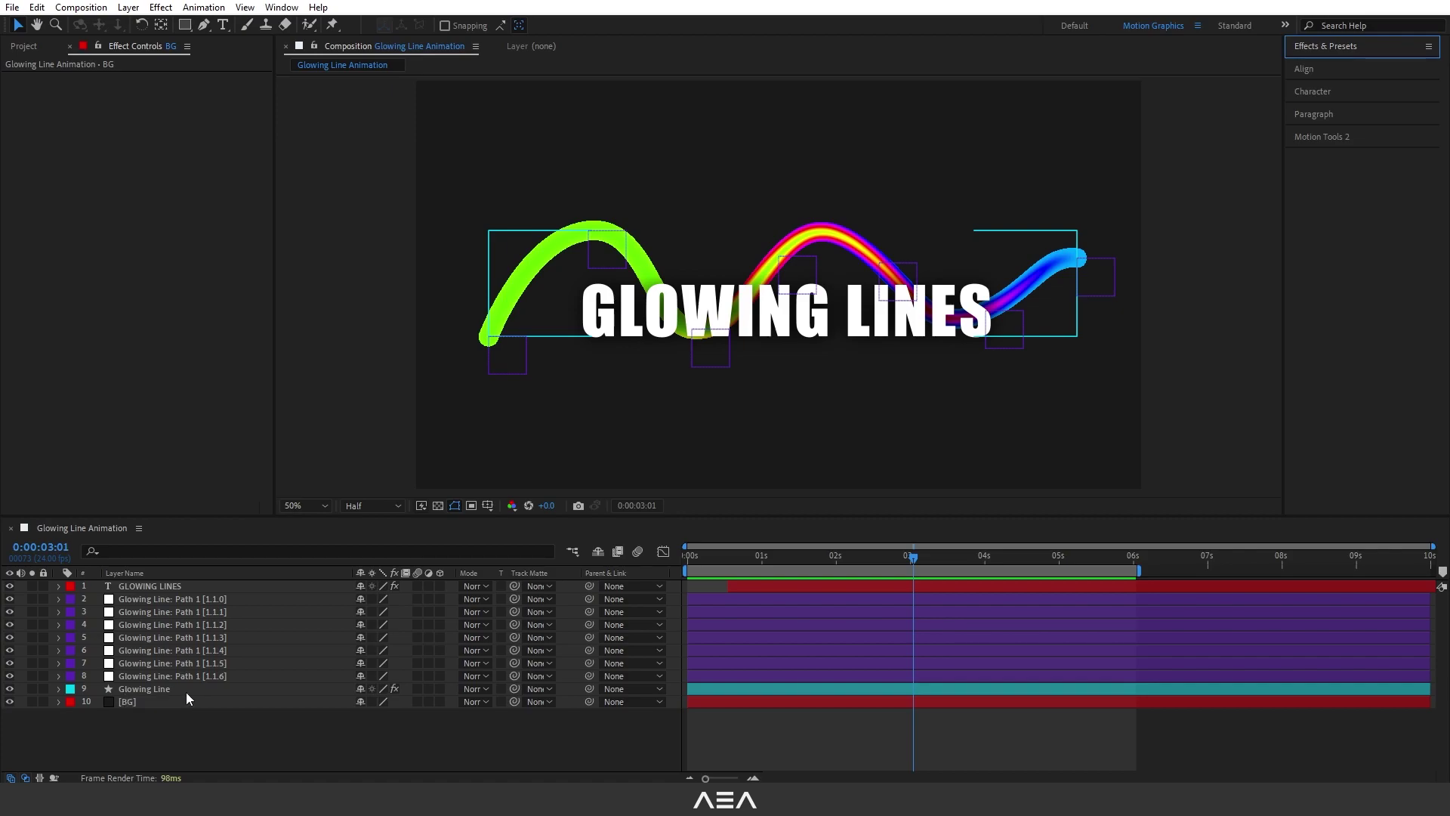
Find the Stylize Glow effect with the search term "glow" and apply it to the Glowing Line layer.
{"action": "left_click", "coordinate": [134, 691]}
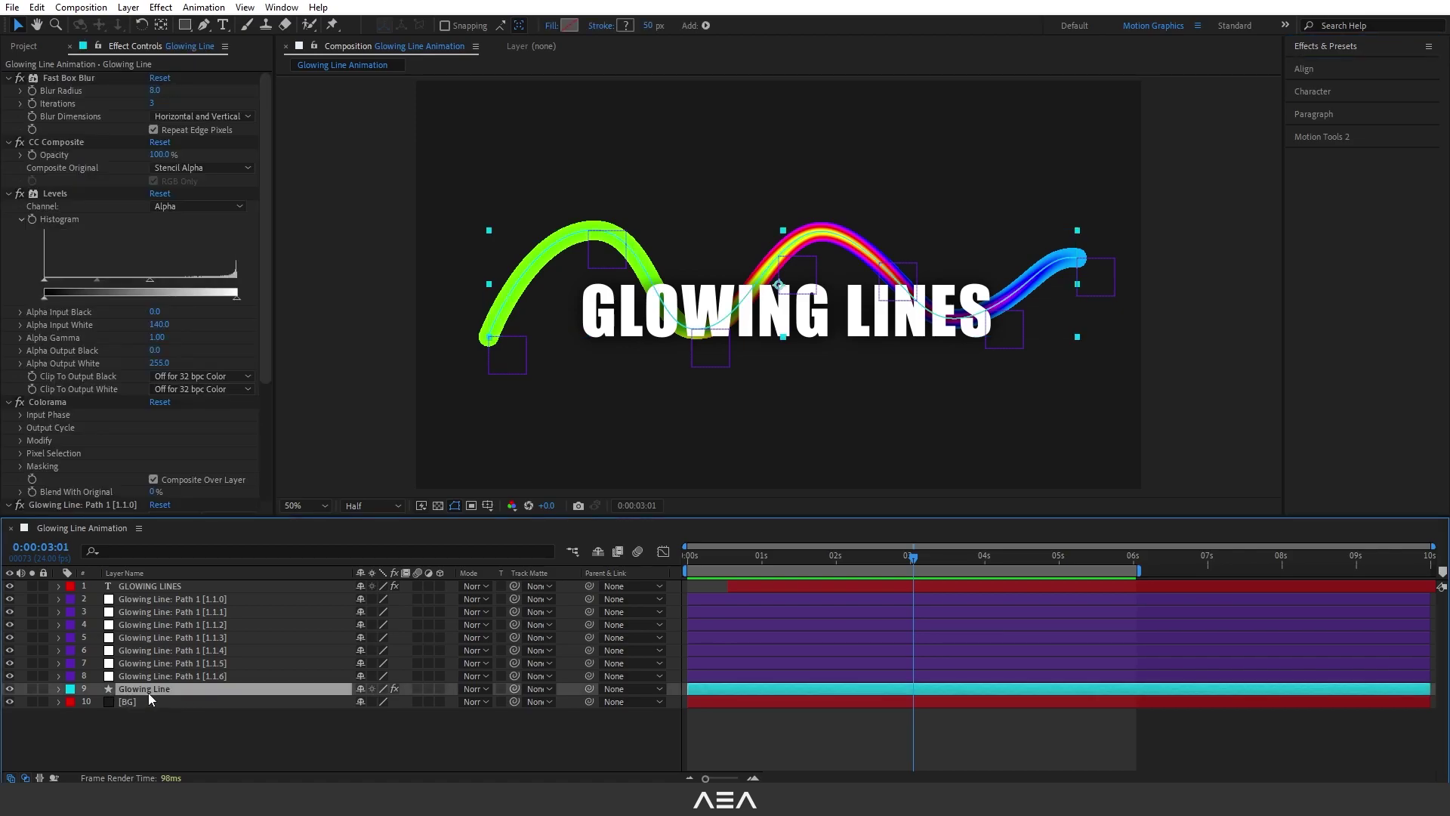
{"action": "left_click", "coordinate": [1333, 45]}
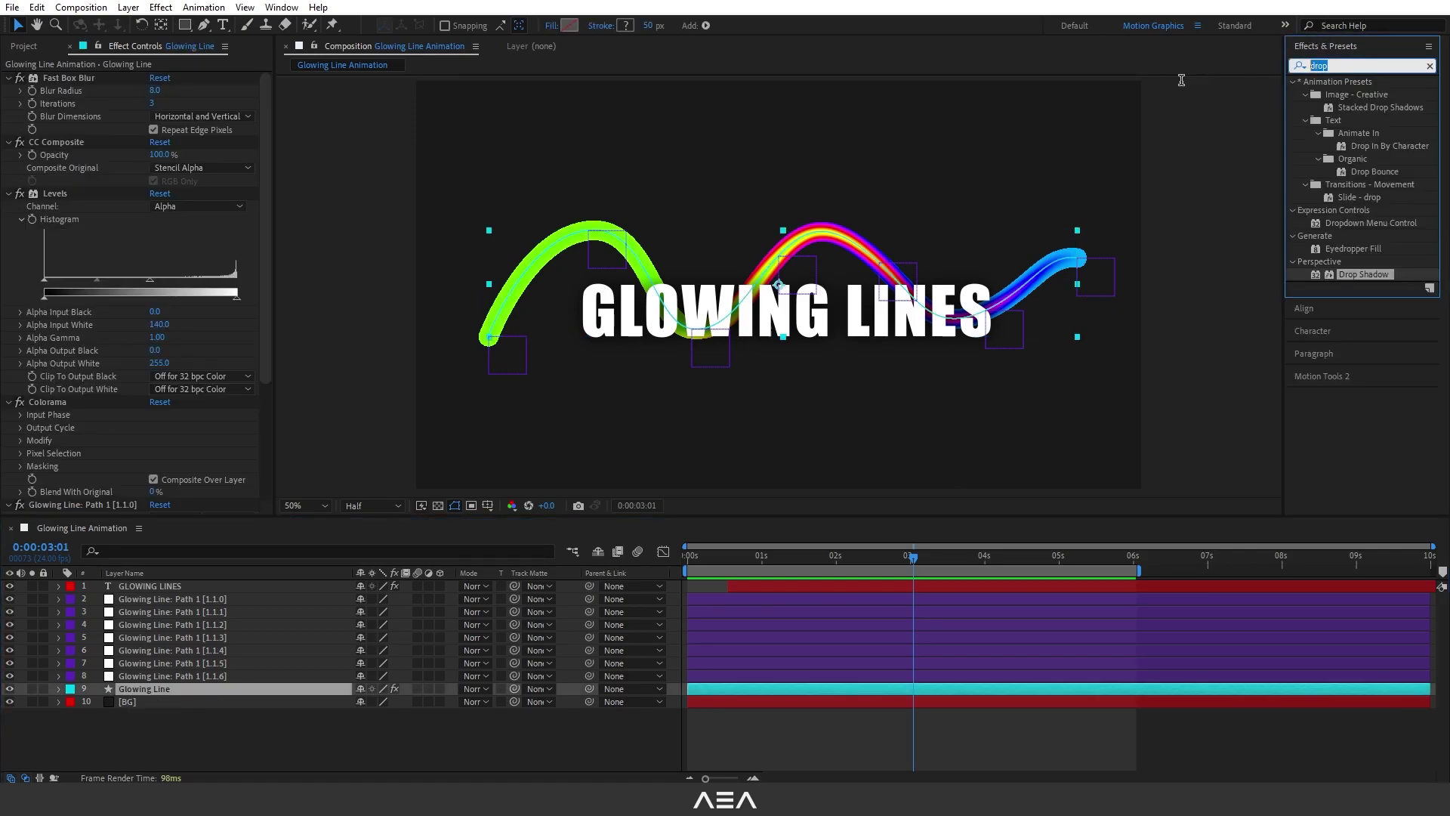
{"action": "type", "text": "glow"}
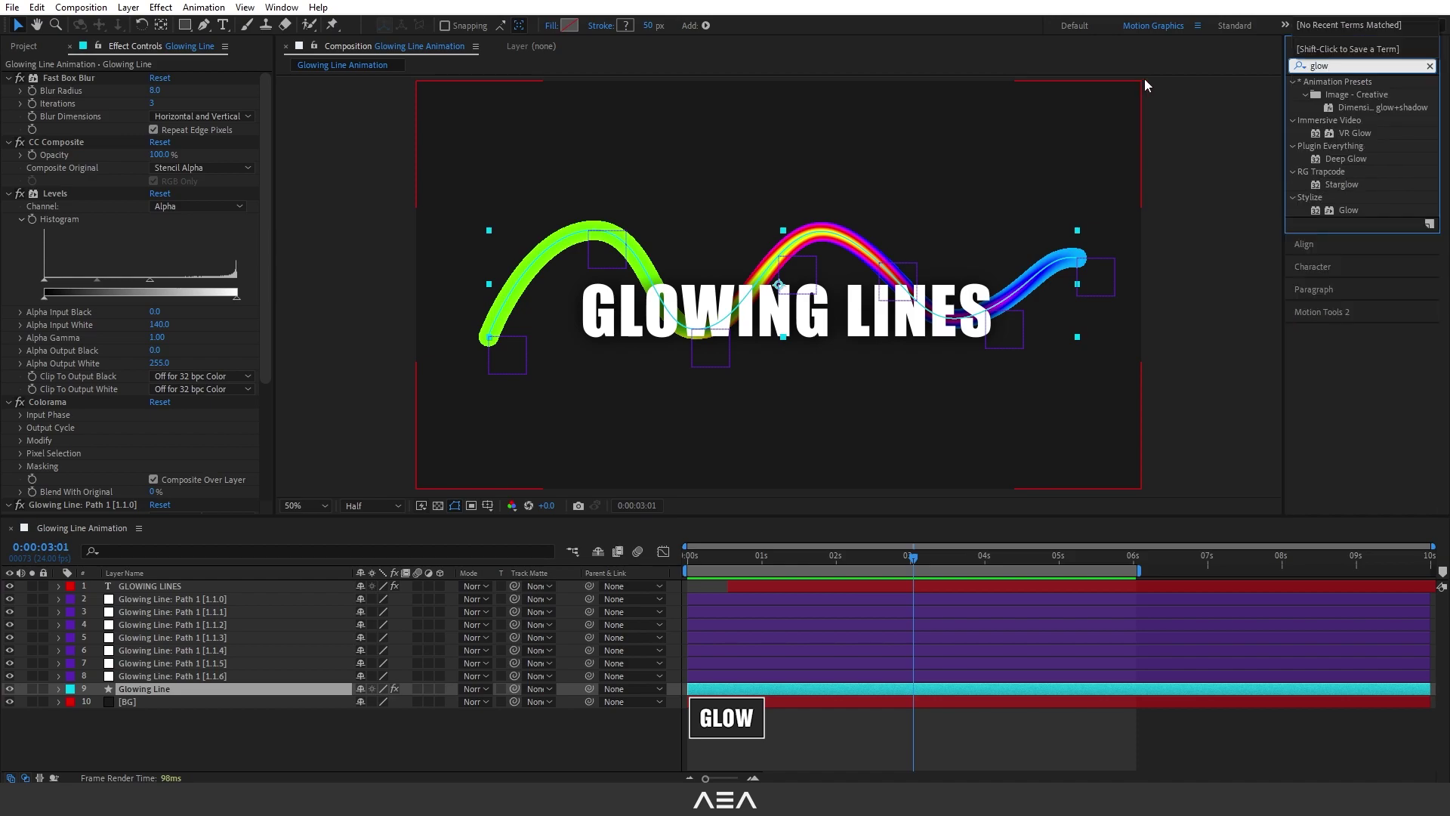
{"action": "double_click", "coordinate": [1348, 210]}
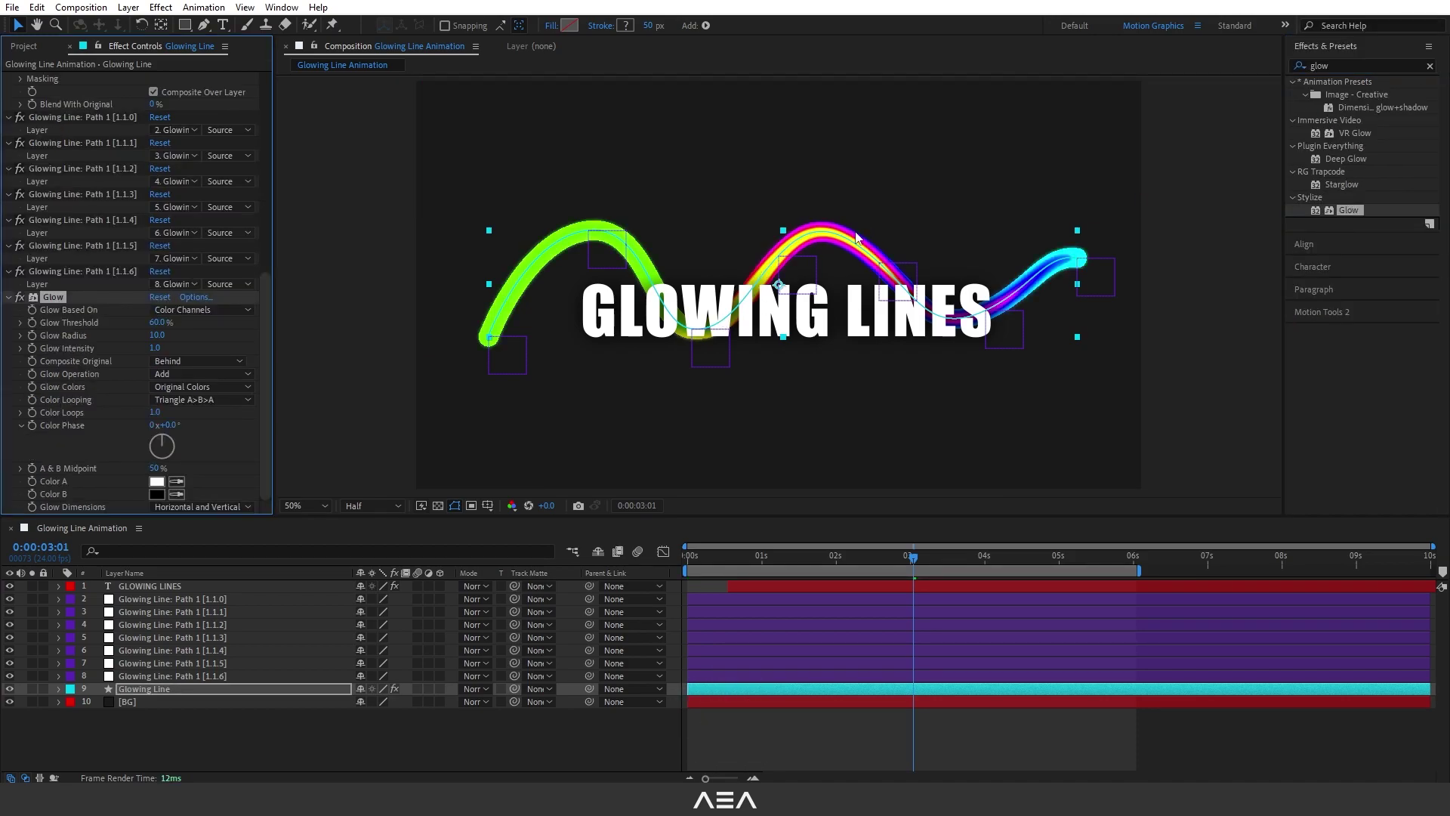
Set the project's colour depth to 32 bits per channel.
{"action": "left_click", "coordinate": [23, 46]}
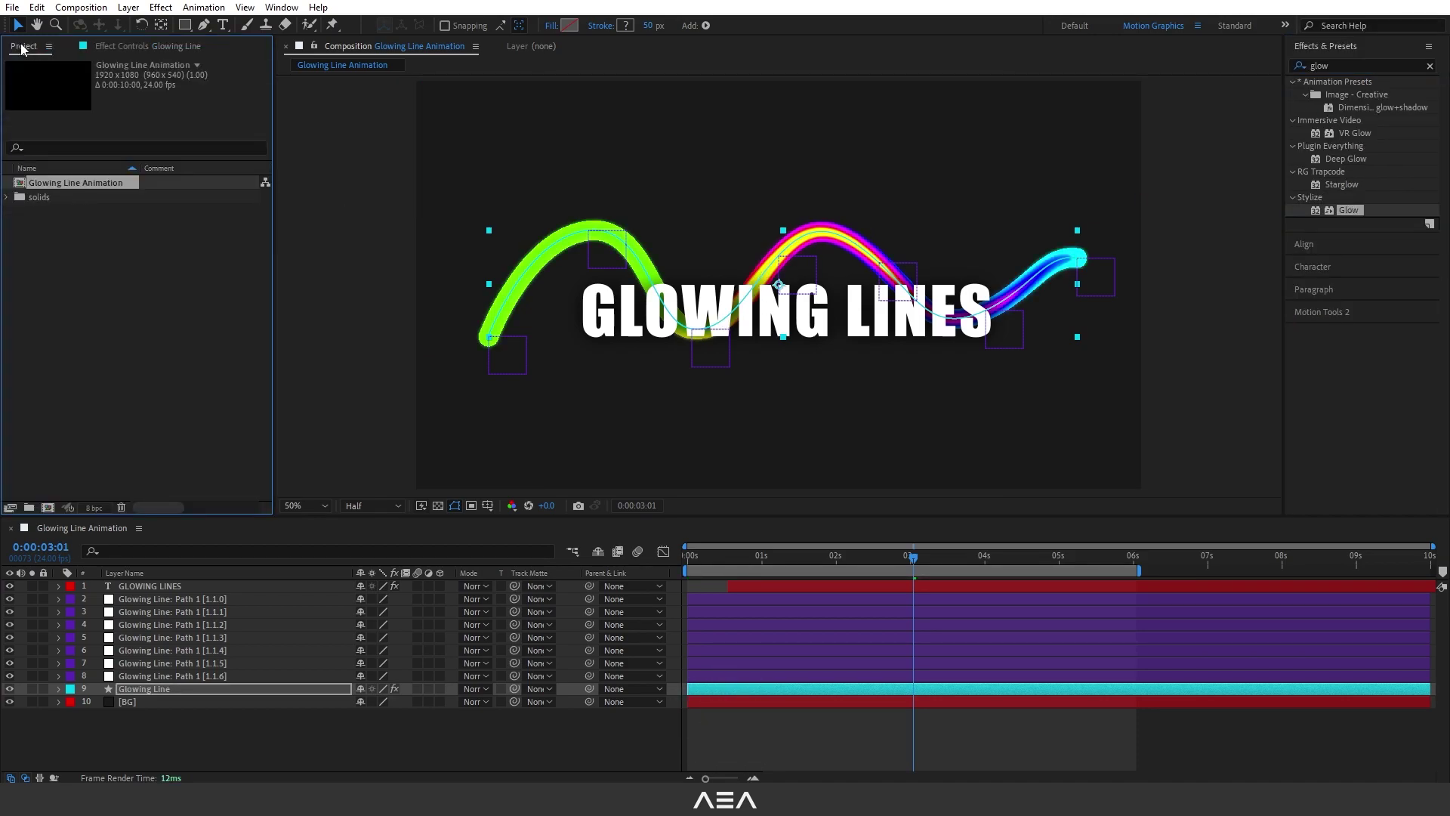
{"action": "left_click", "coordinate": [146, 378]}
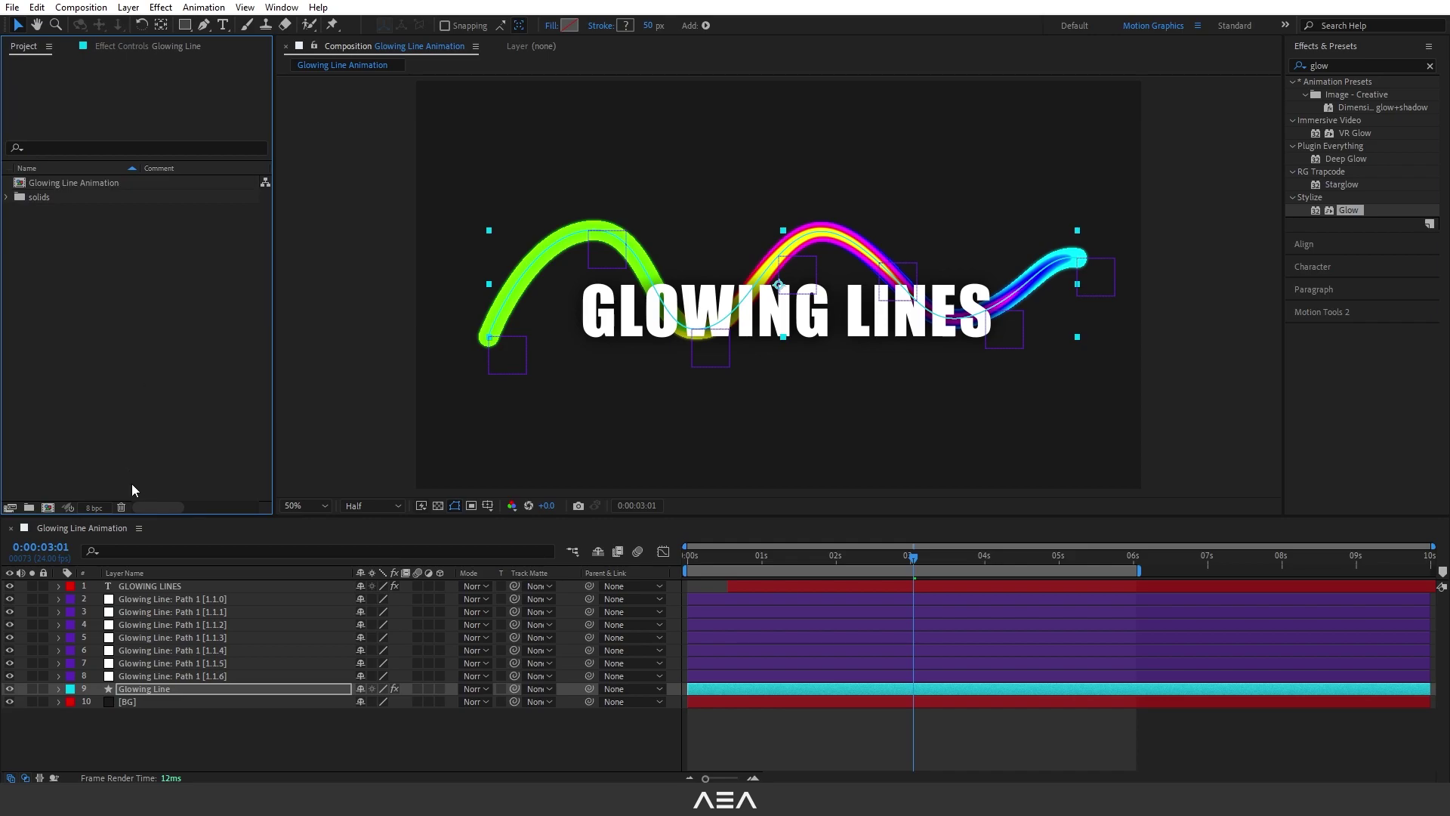
{"action": "left_click", "coordinate": [94, 507], "text": "alt"}
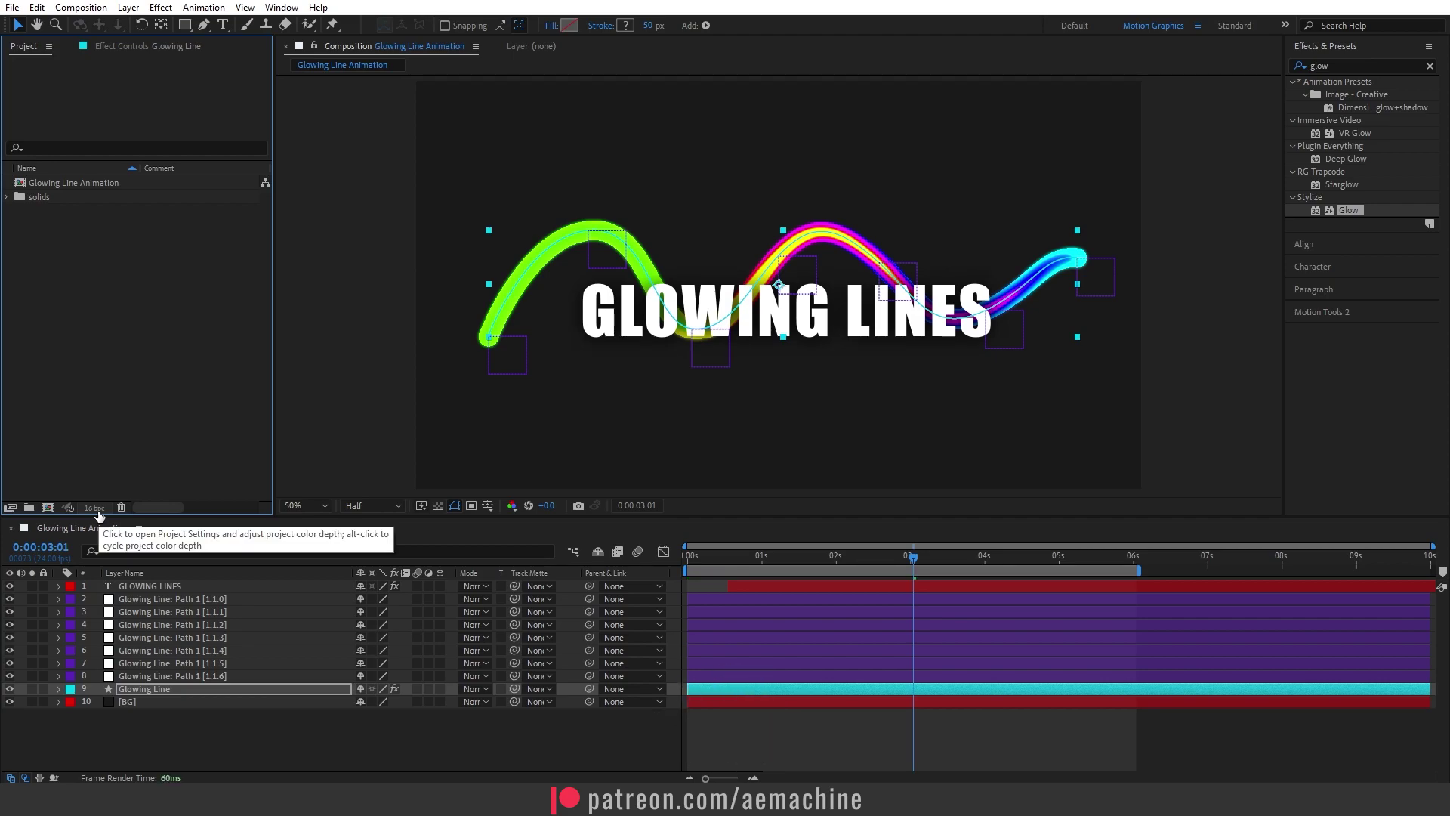
{"action": "left_click", "coordinate": [96, 509], "text": "alt"}
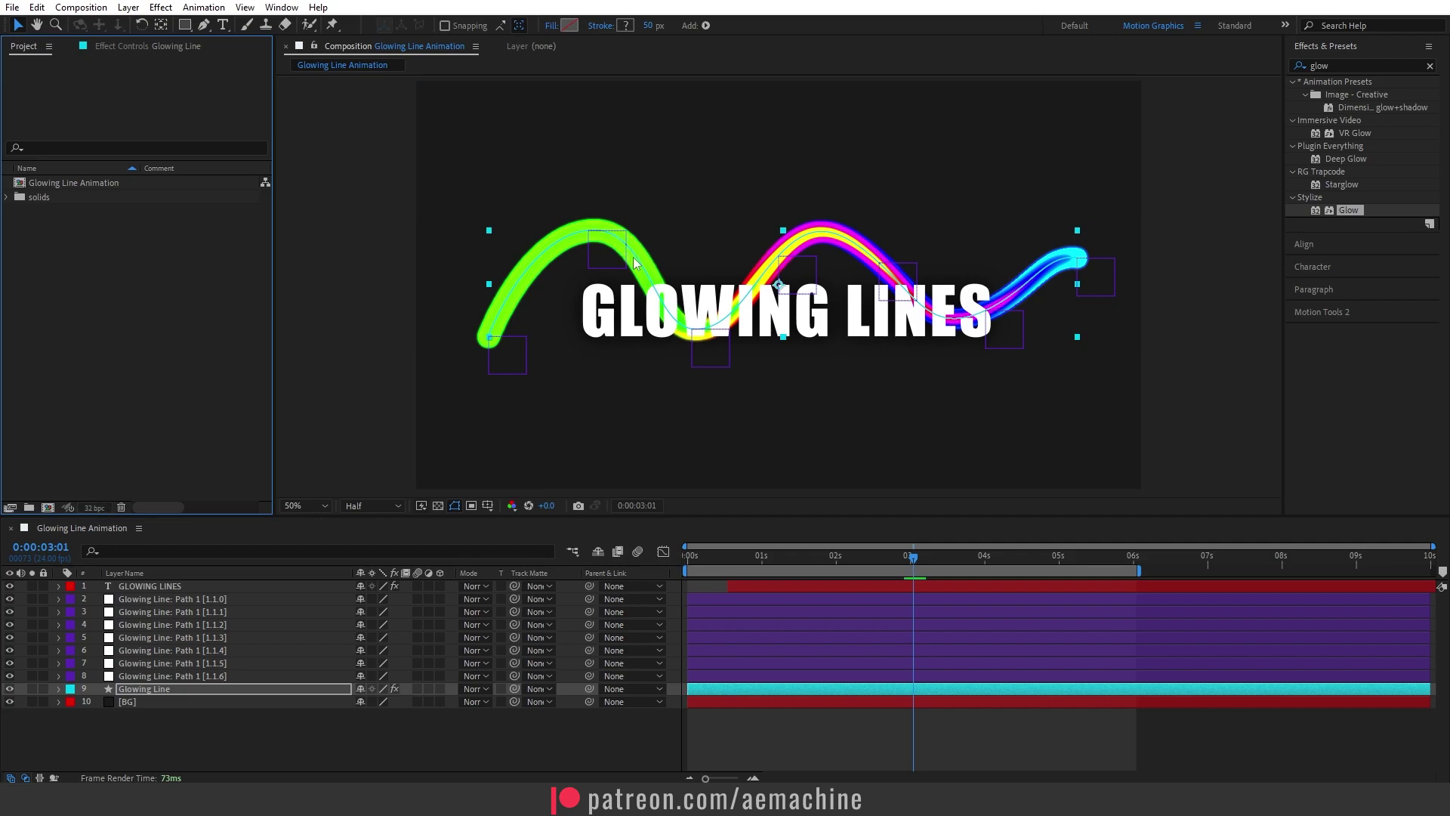
Set the Glowing Line's Glow Radius to 62 and Glow Intensity to 0.2, and preview the animation with the layers deselected.
{"action": "left_click", "coordinate": [130, 48]}
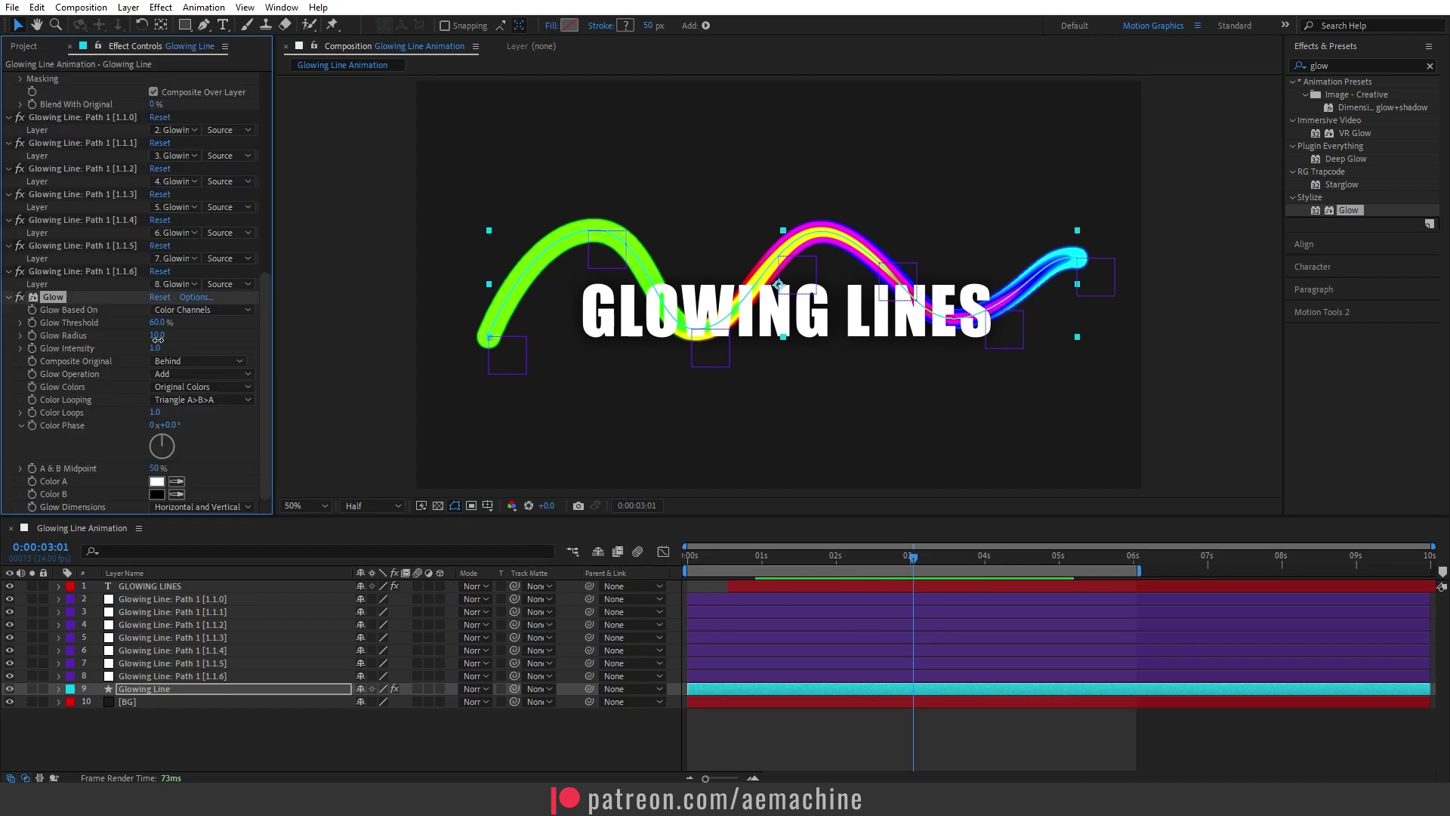
{"action": "left_click_drag", "start_coordinate": [157, 339], "coordinate": [197, 341]}
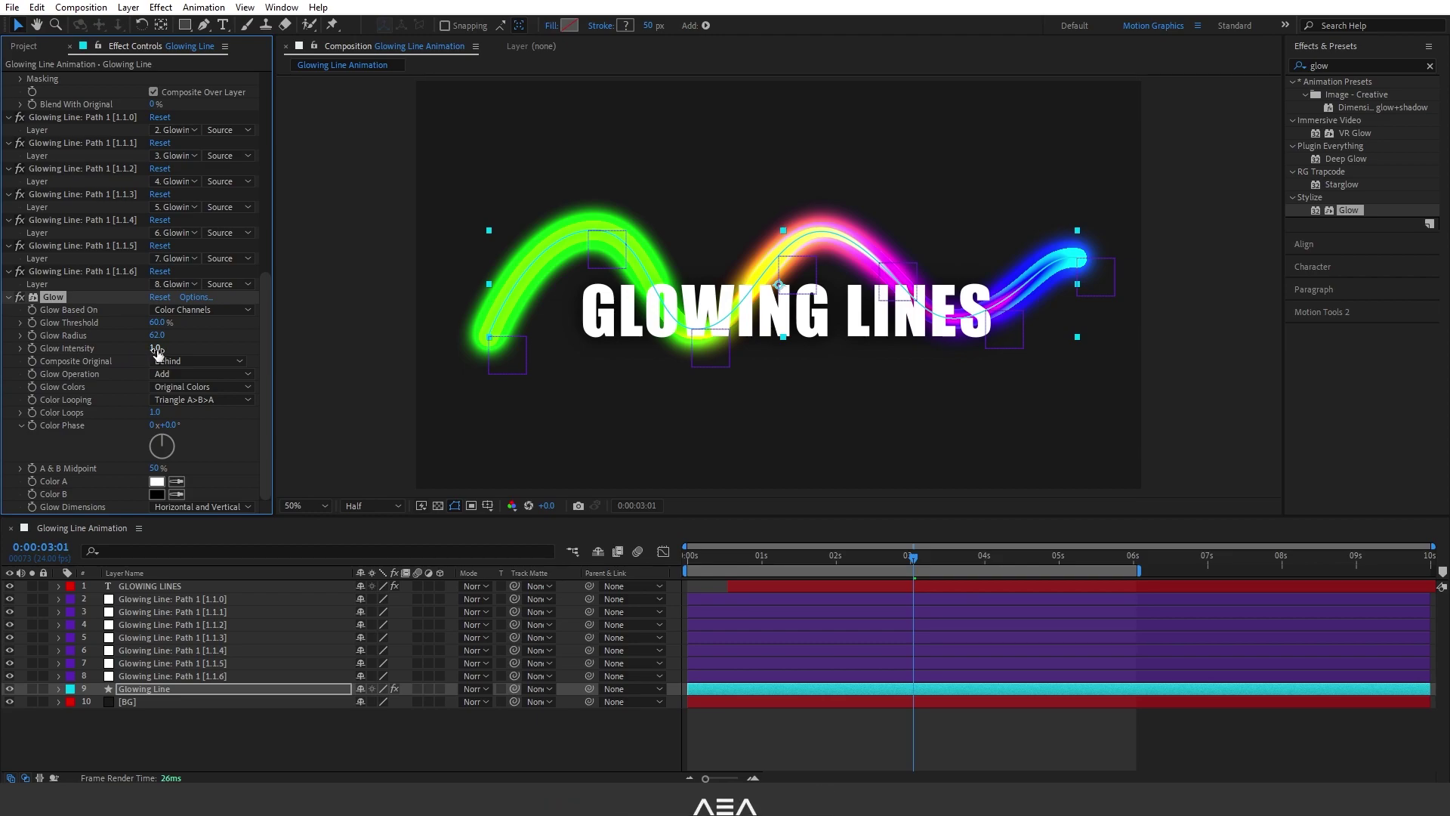
{"action": "left_click_drag", "start_coordinate": [156, 352], "coordinate": [103, 353]}
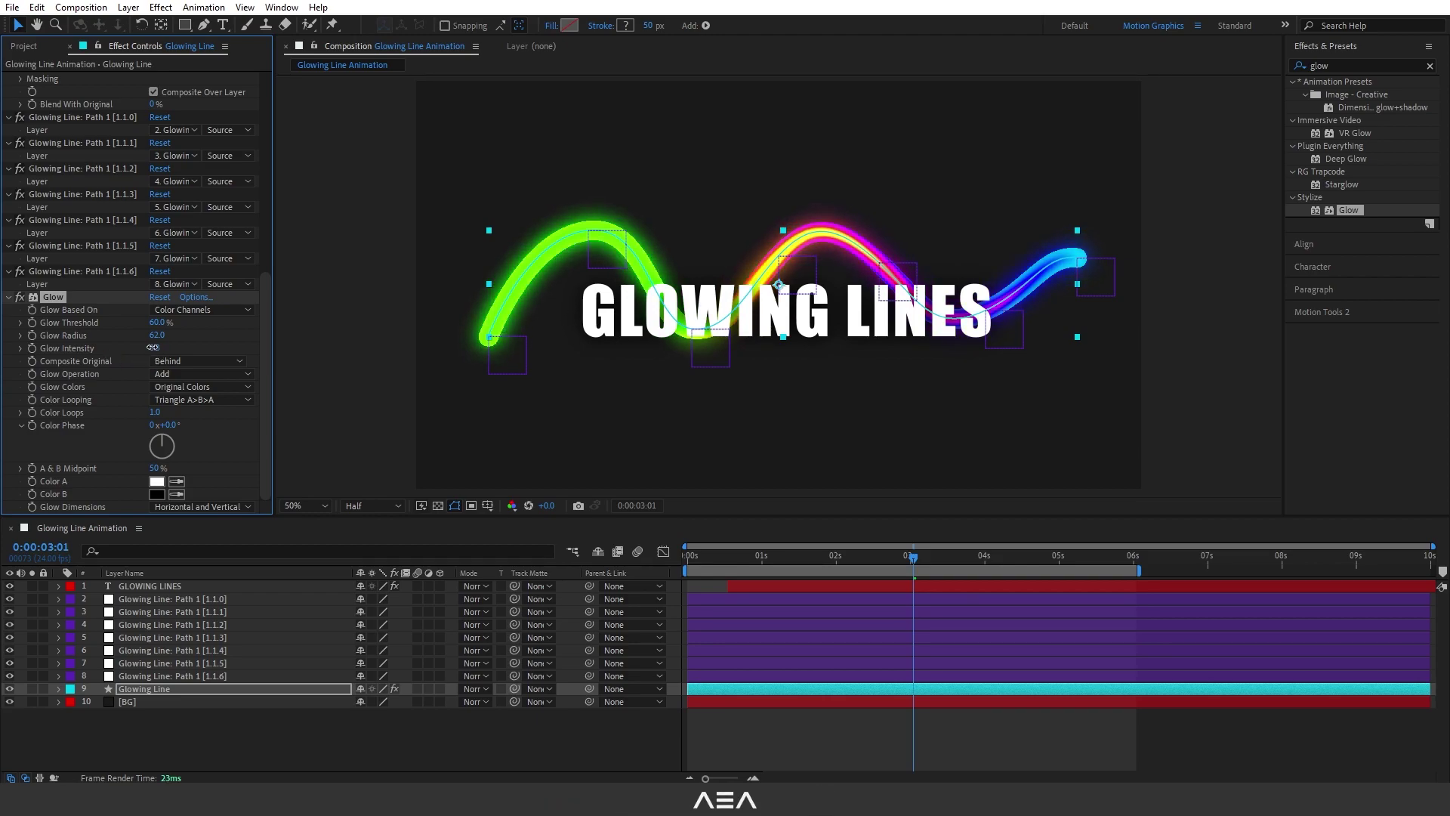
{"action": "type", "text": "0.2"}
{"action": "key", "text": "Return"}
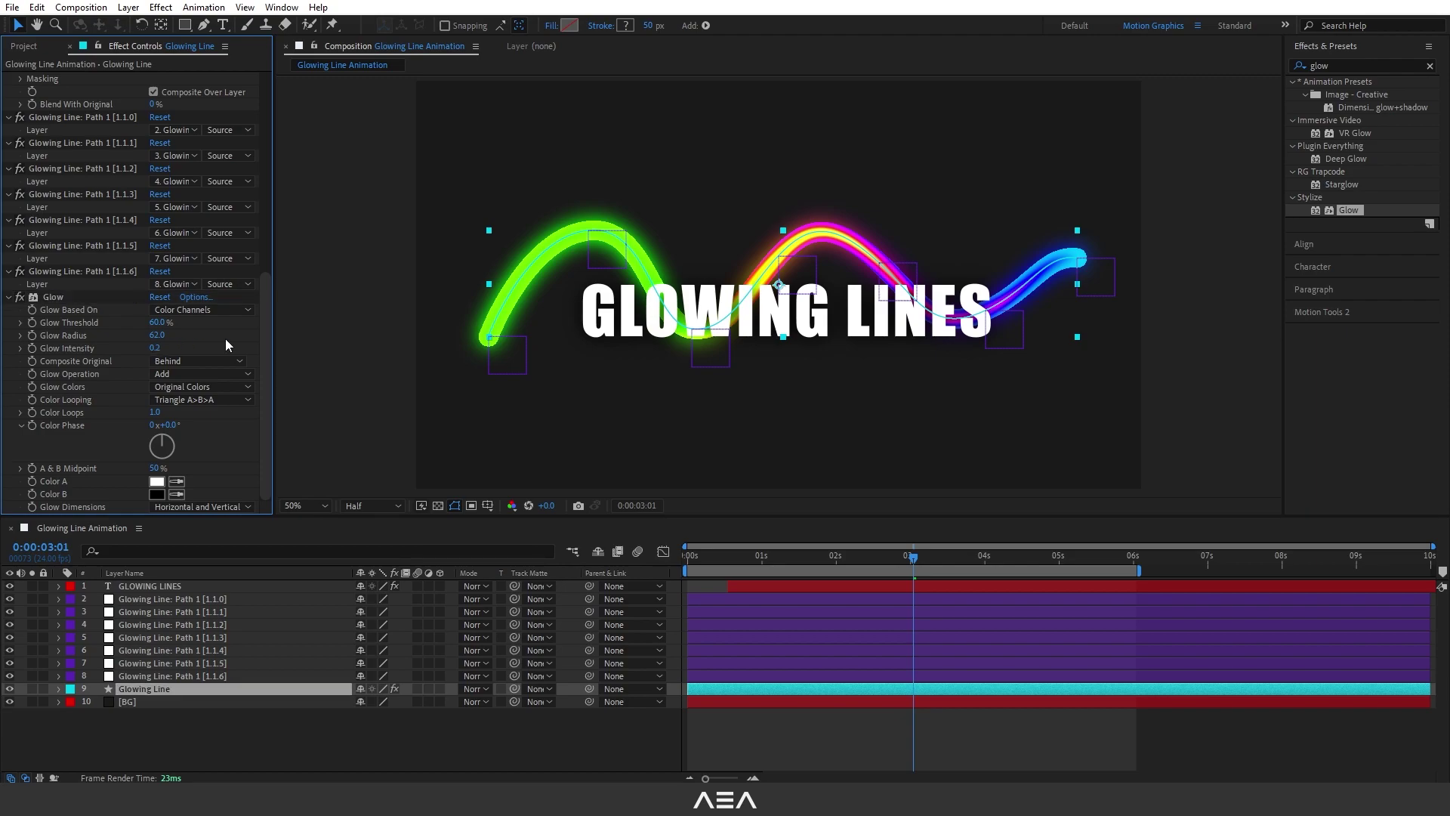
{"action": "key", "text": "space"}
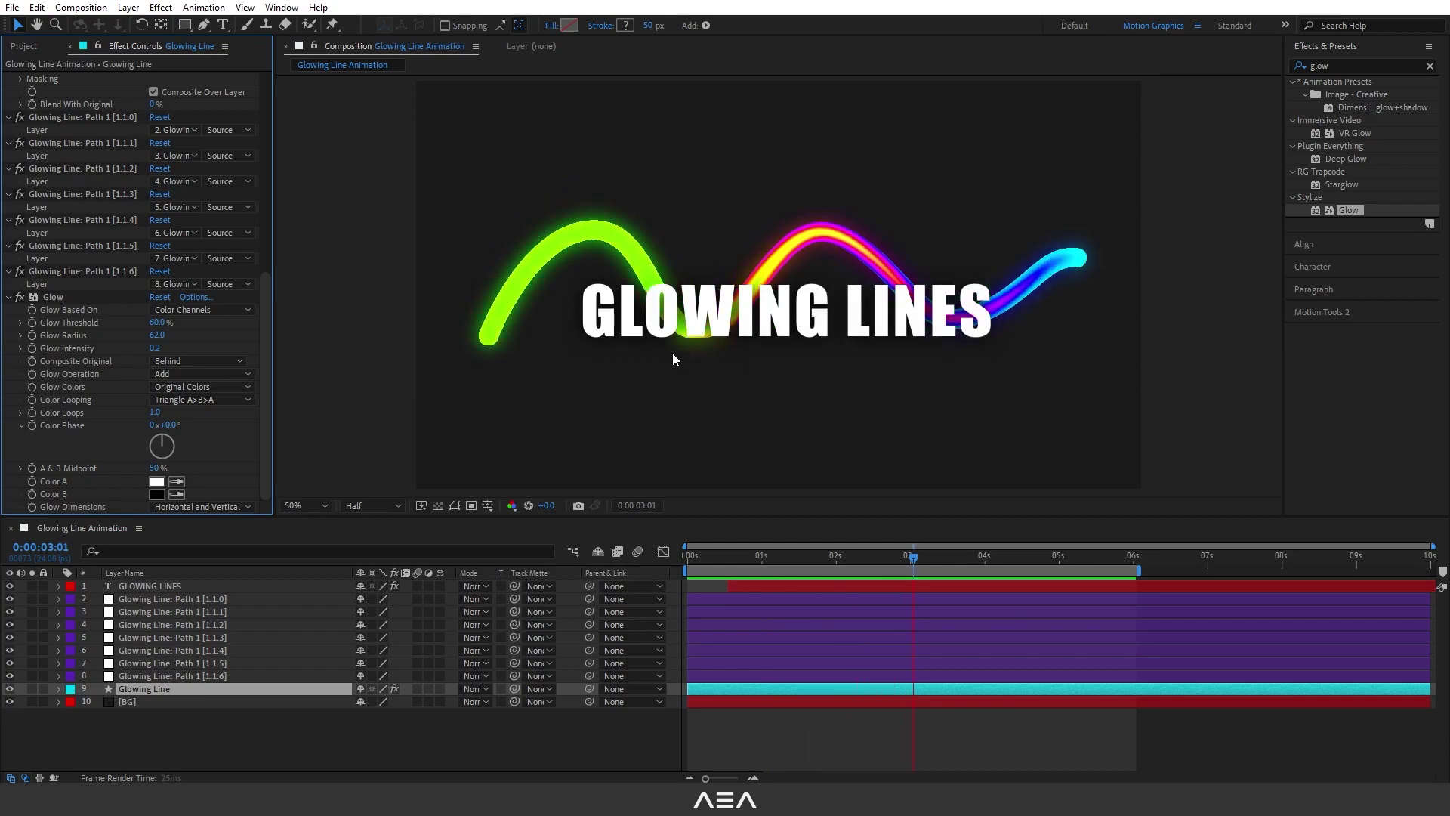
{"action": "left_click", "coordinate": [23, 46]}
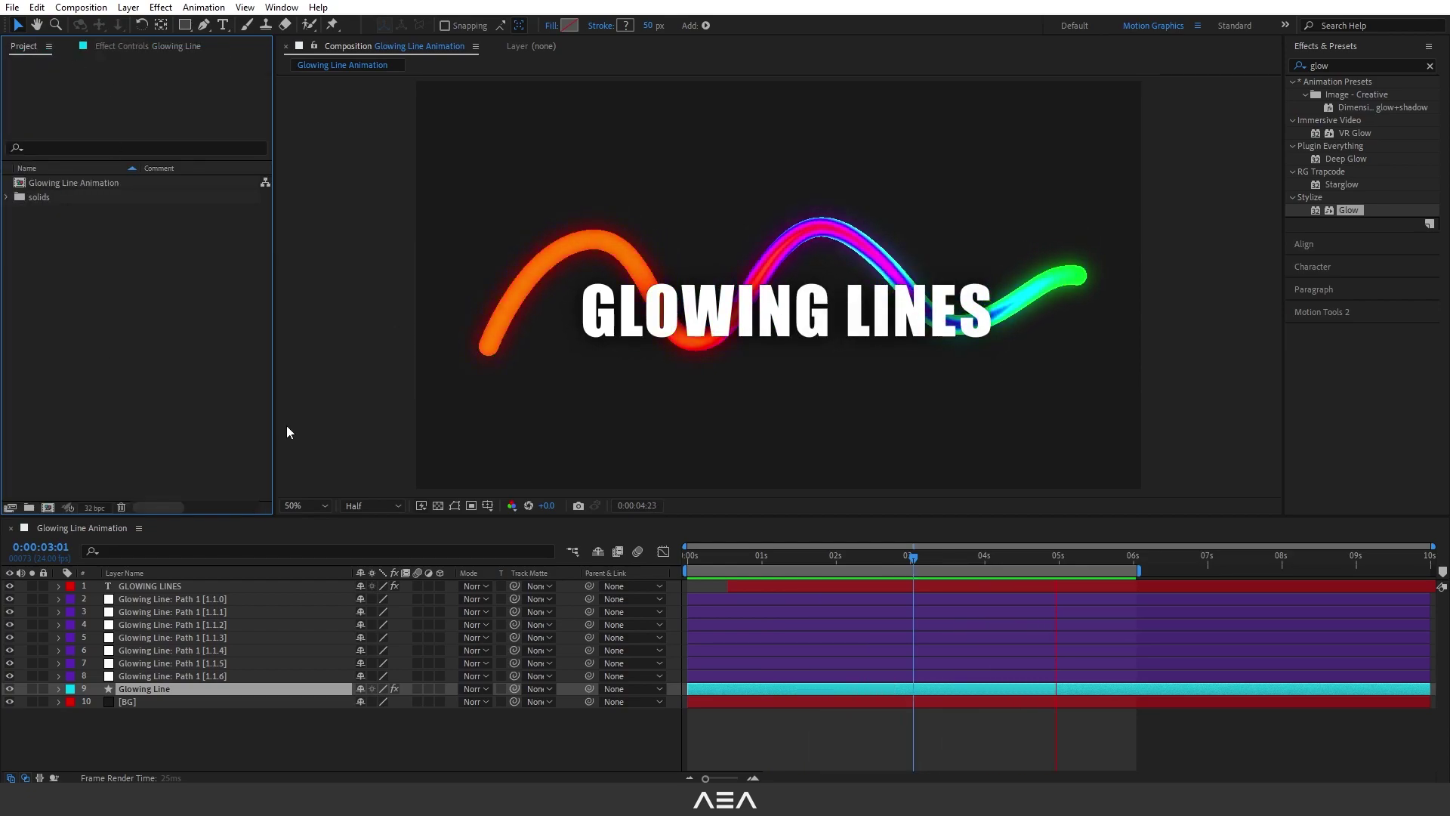
{"action": "left_click", "coordinate": [169, 727]}
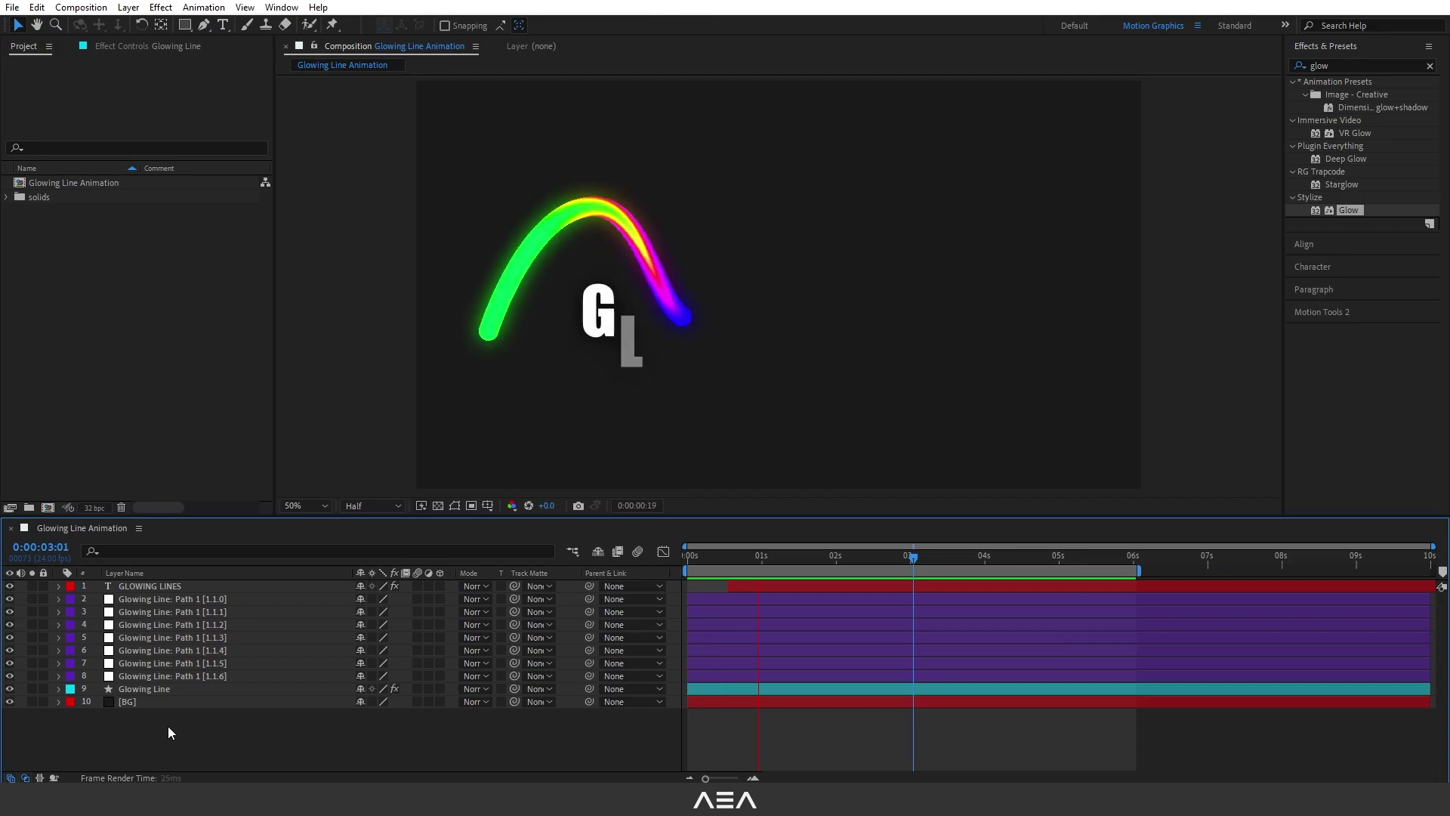